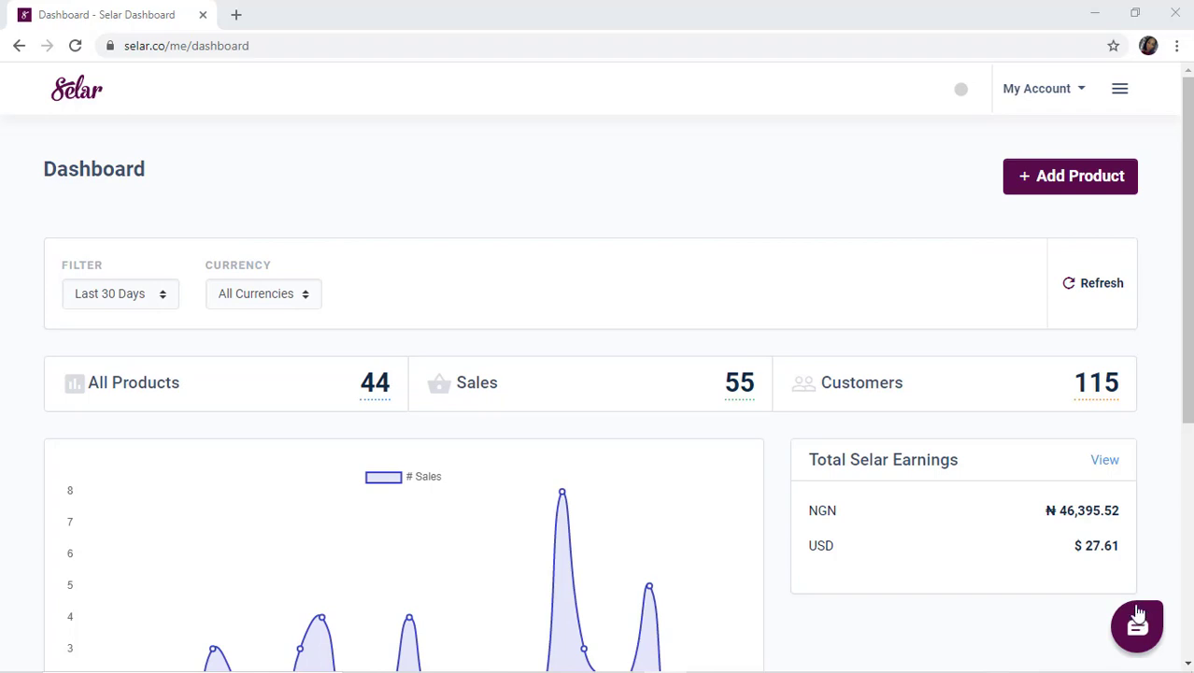
- Open the Selar Pro Plans page and review the Starter, Pro and Turbo subscription features and prices
{"action": "left_click", "coordinate": [1120, 88]}
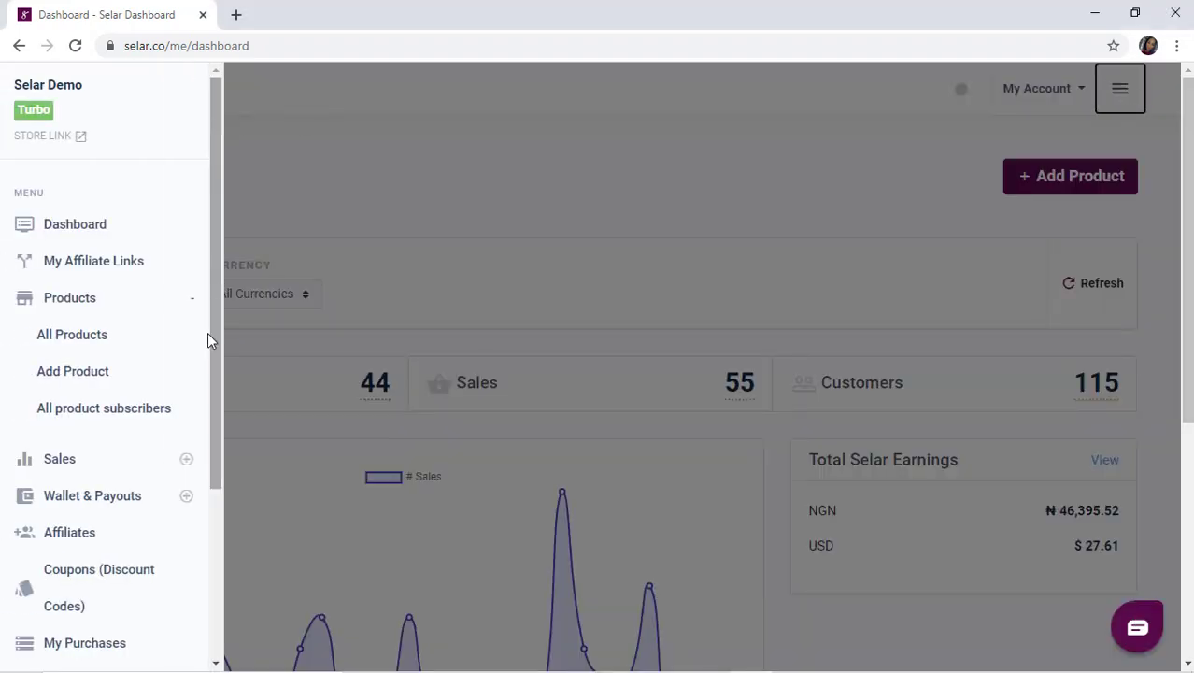
{"action": "scroll", "coordinate": [213, 502], "scroll_direction": "down", "scroll_amount": 3}
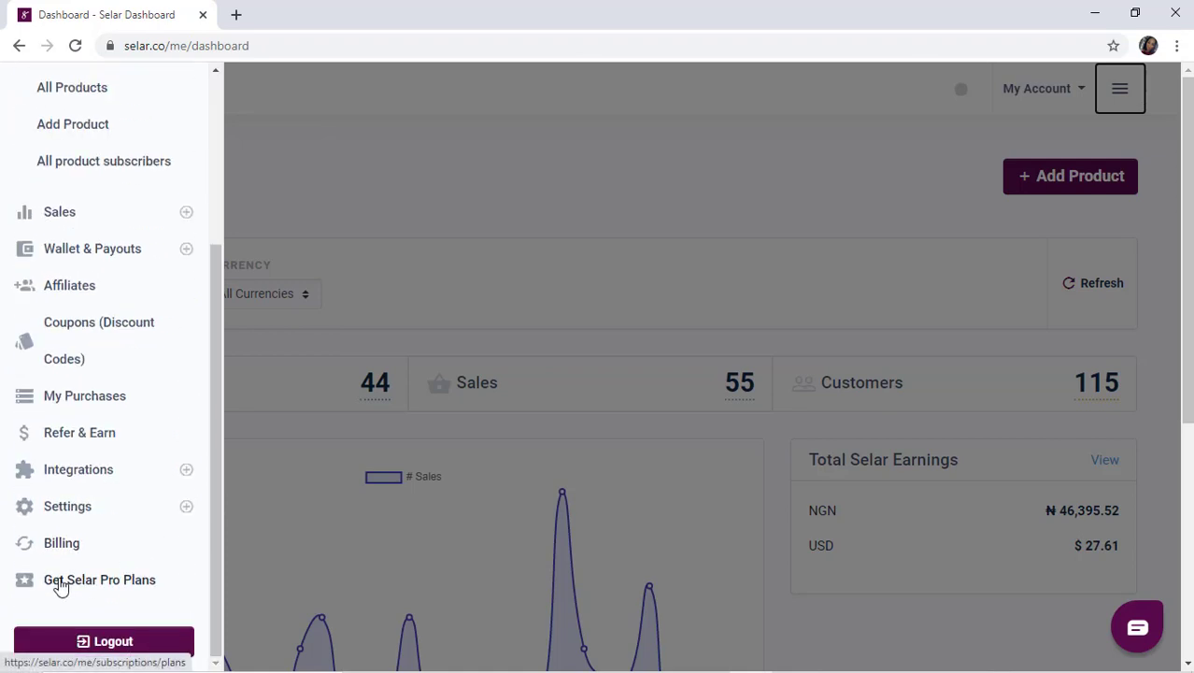
{"action": "left_click", "coordinate": [130, 588]}
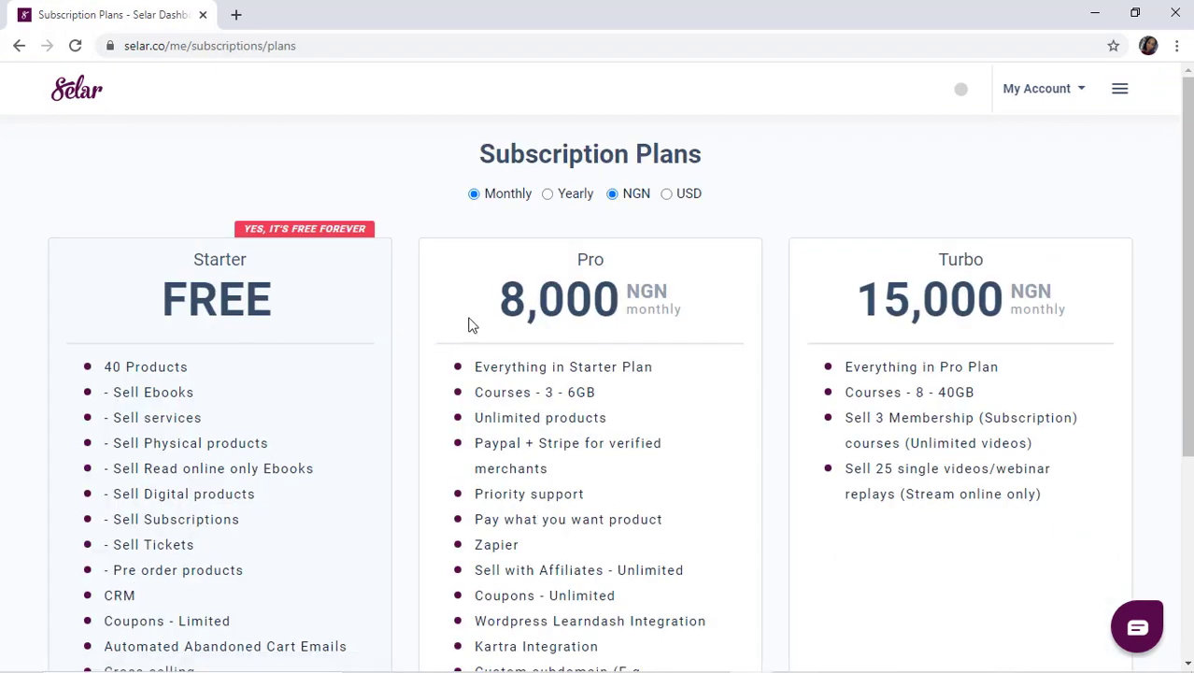
{"action": "scroll", "coordinate": [1187, 411], "scroll_direction": "down", "scroll_amount": 4}
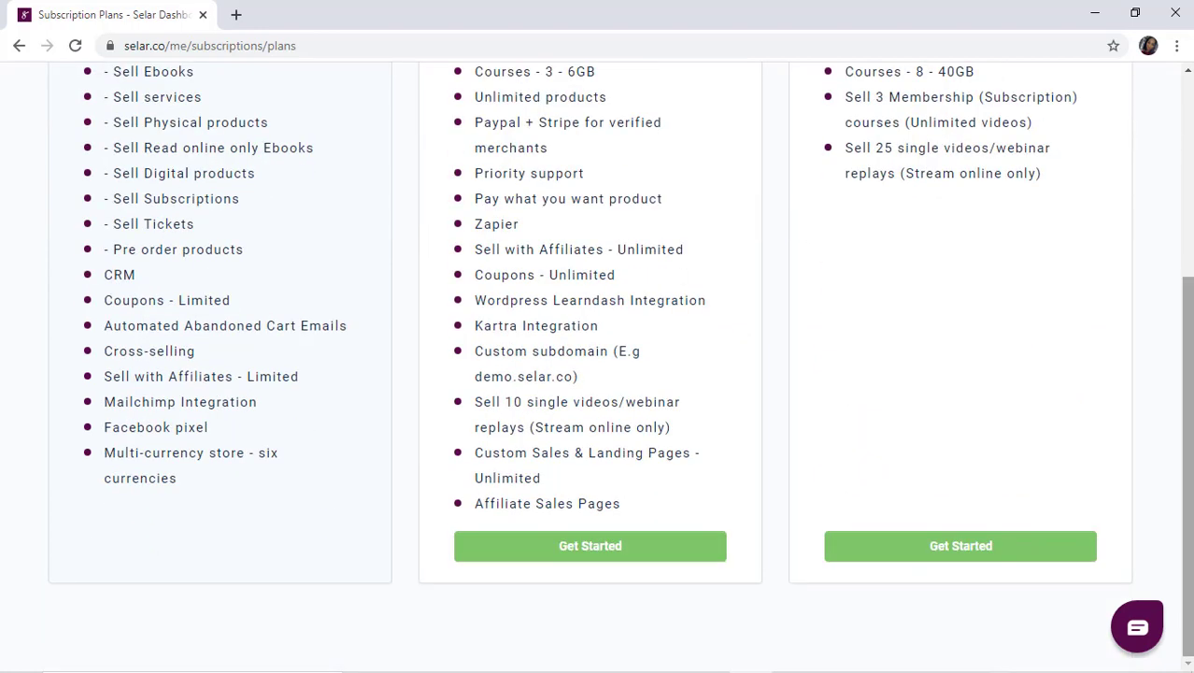
{"action": "scroll", "coordinate": [619, 364], "scroll_direction": "up", "scroll_amount": 4}
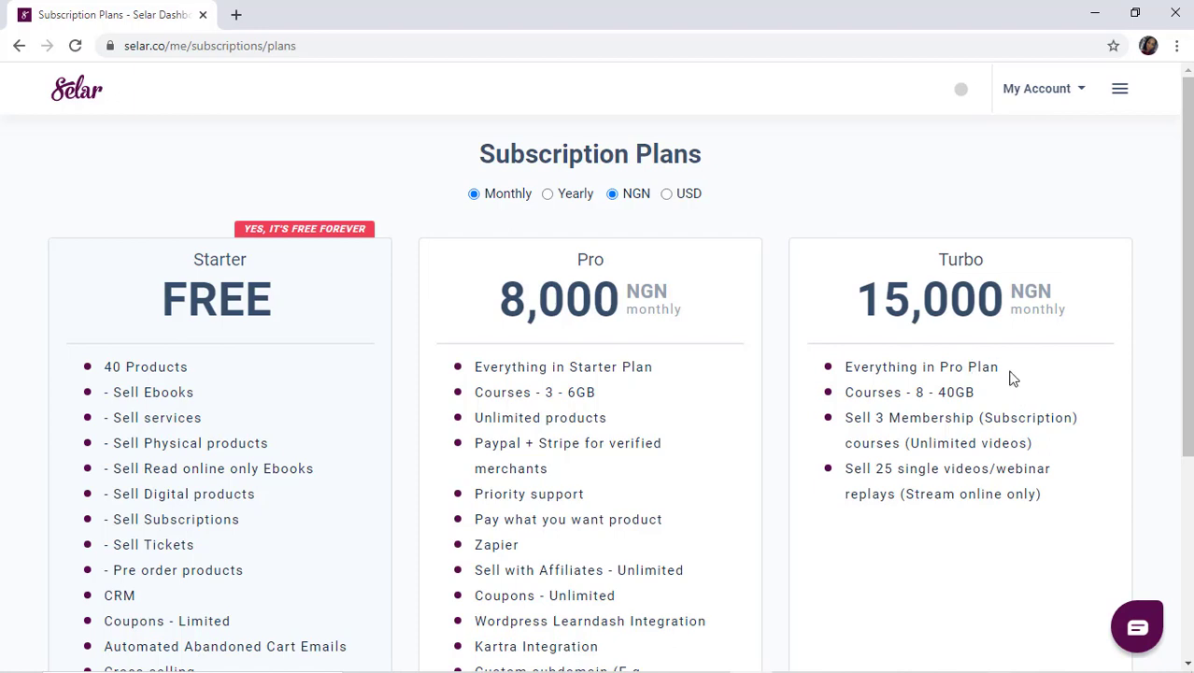
{"action": "scroll", "coordinate": [1005, 499], "scroll_direction": "down", "scroll_amount": 4}
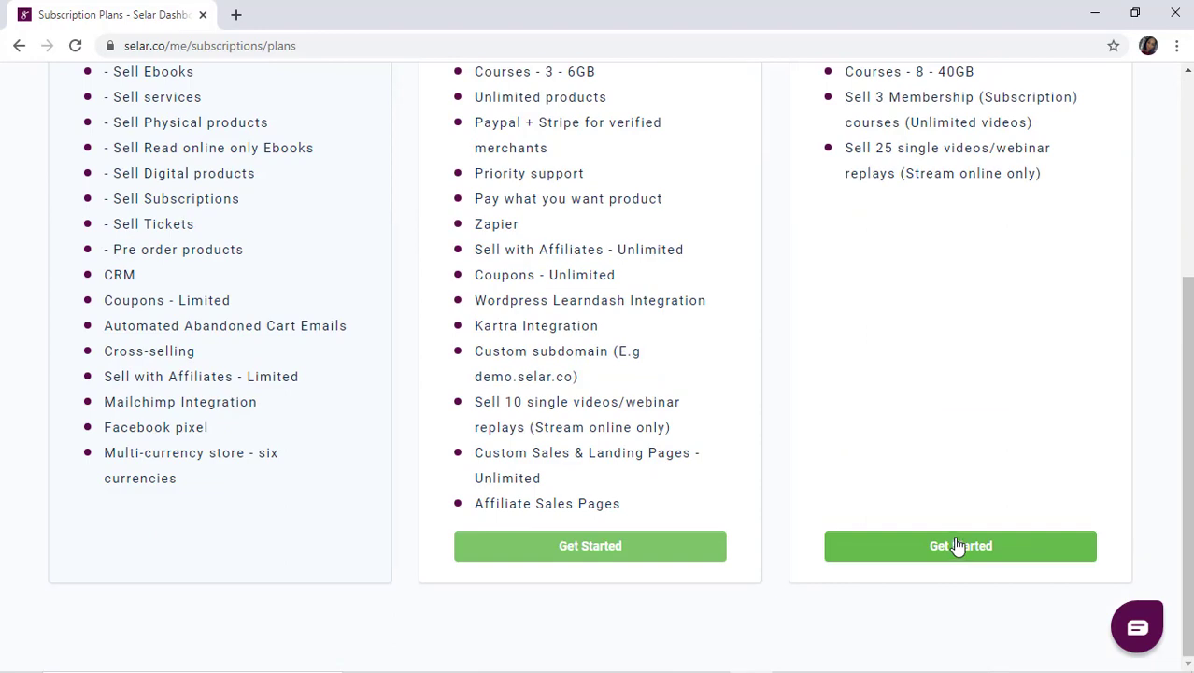
{"action": "left_click", "coordinate": [1189, 148]}
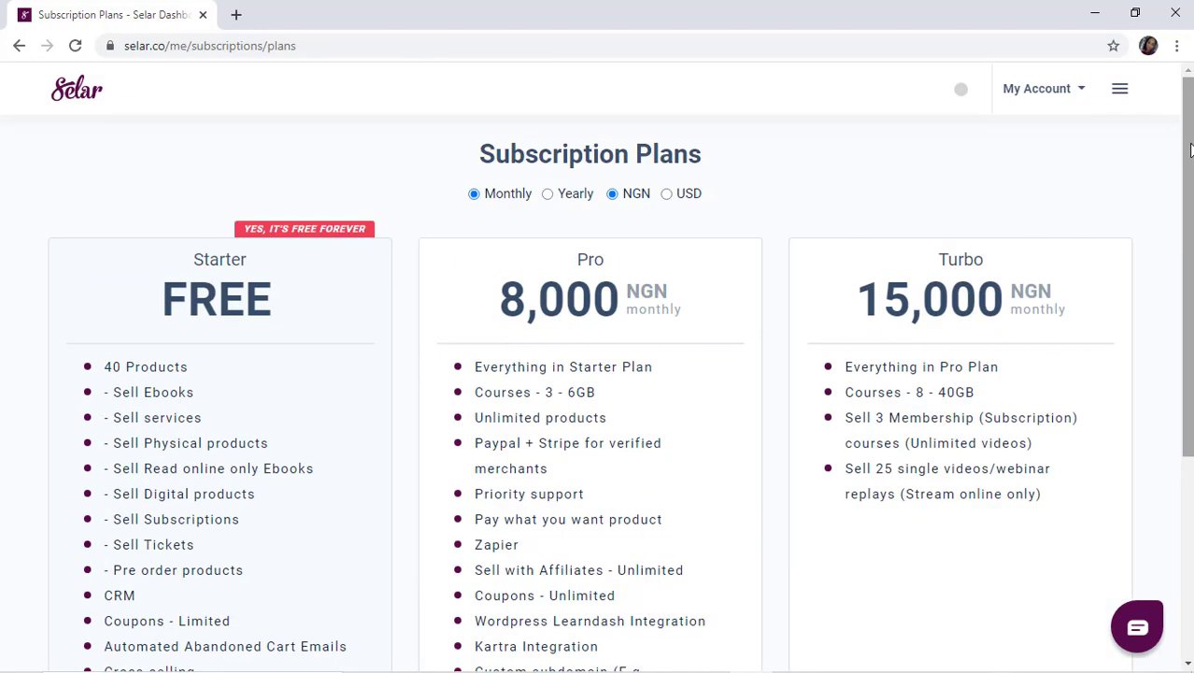
- Start adding a new product of the type Membership Course (Hosted on Selar)
{"action": "left_click", "coordinate": [1120, 89]}
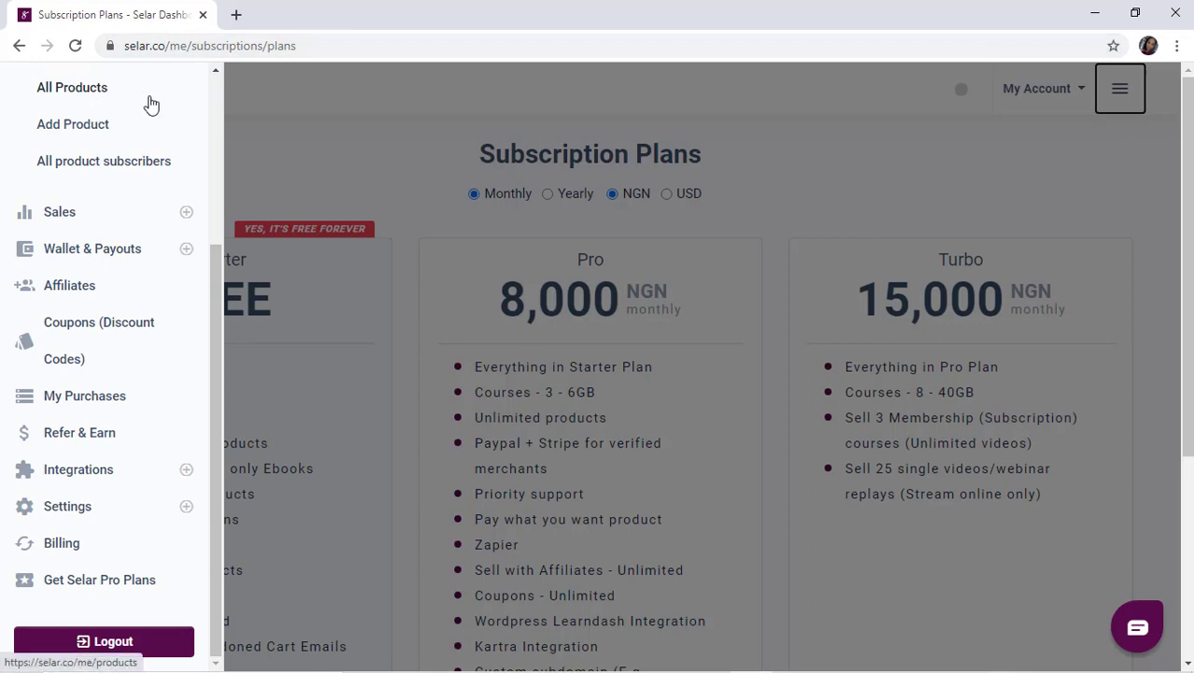
{"action": "left_click", "coordinate": [214, 117]}
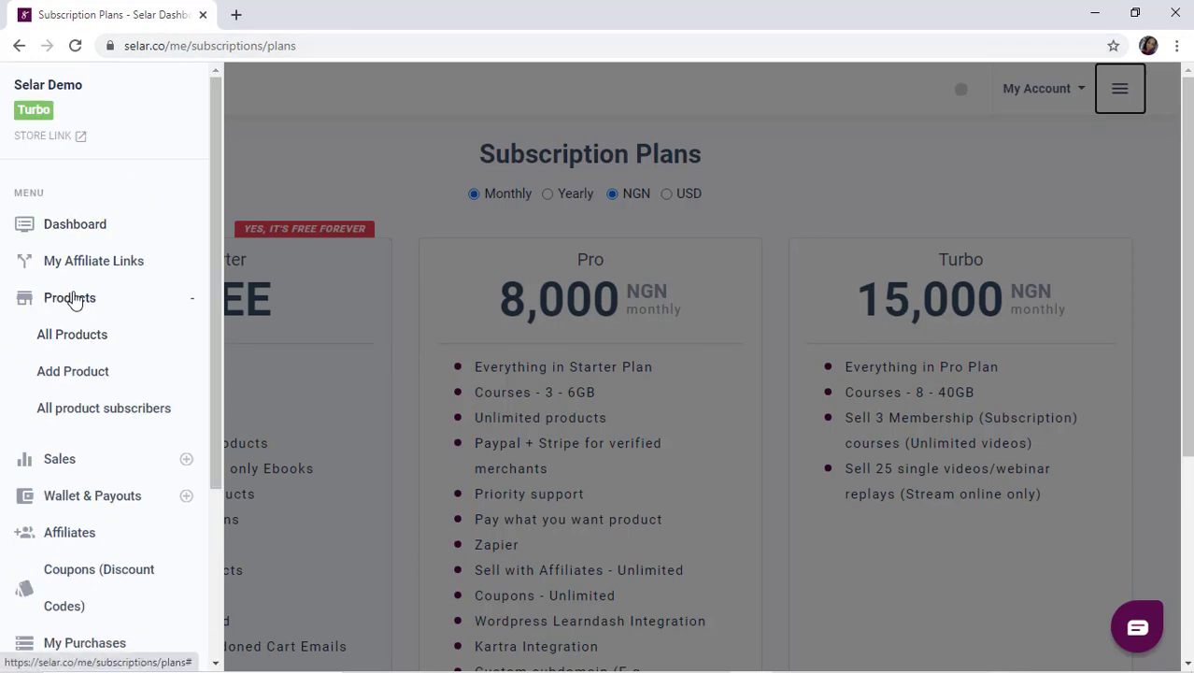
{"action": "left_click", "coordinate": [55, 377]}
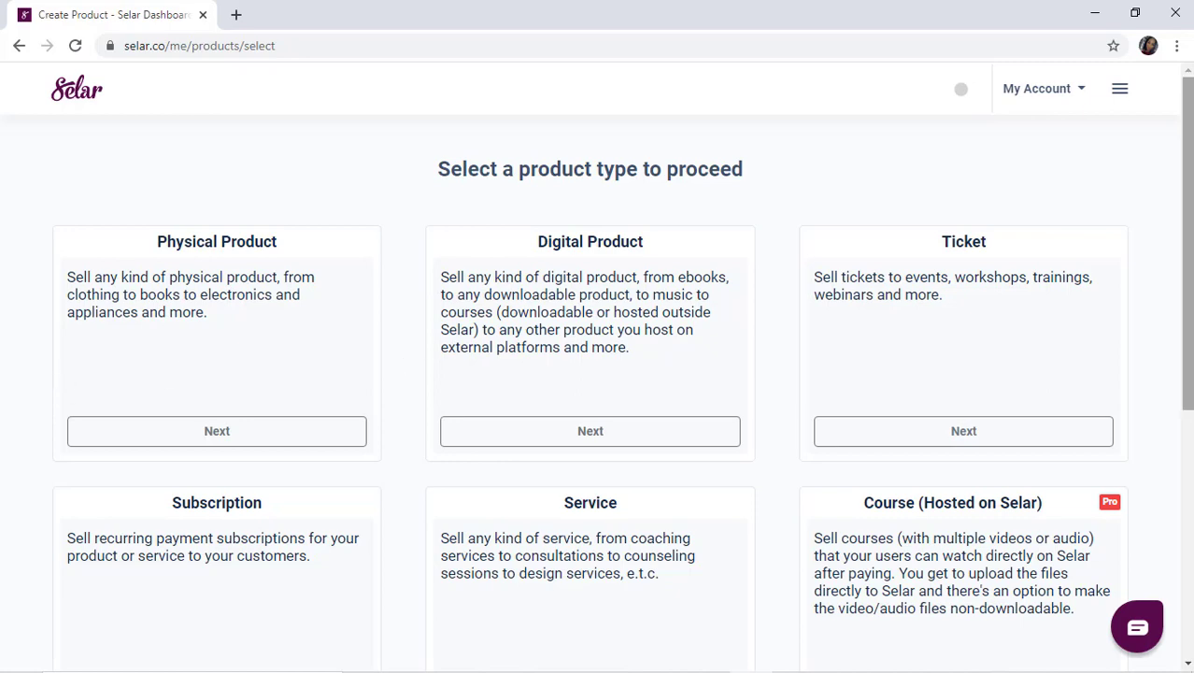
{"action": "scroll", "coordinate": [1187, 281], "scroll_direction": "down", "scroll_amount": 5}
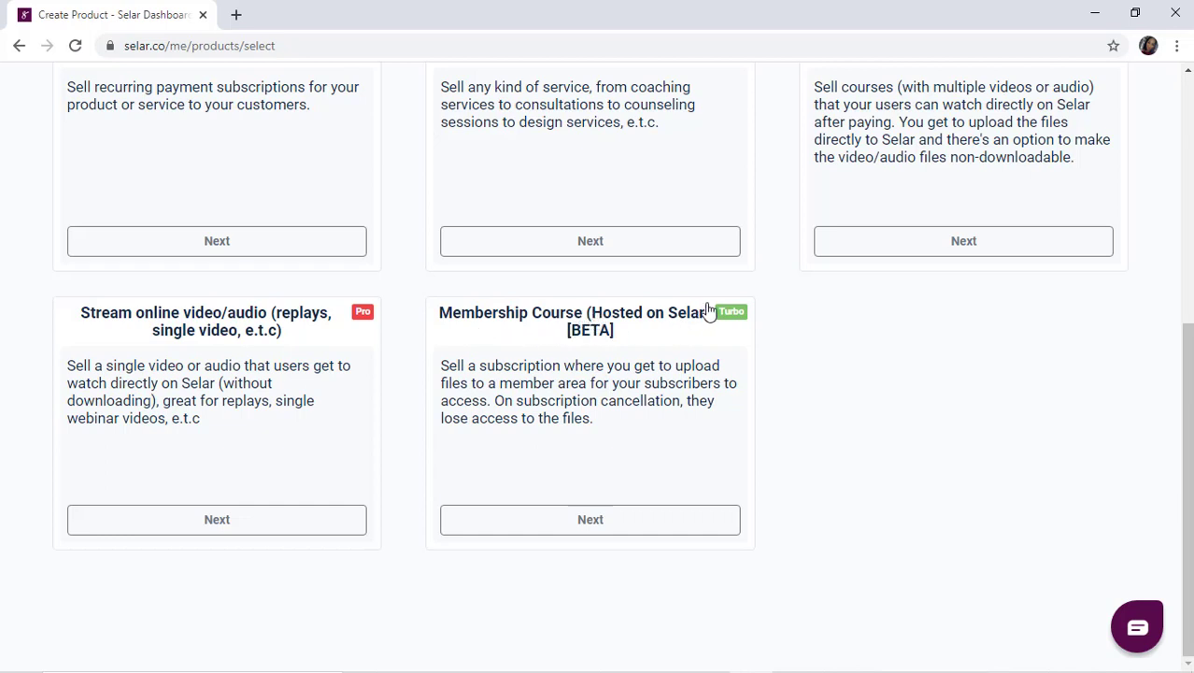
{"action": "left_click", "coordinate": [579, 523]}
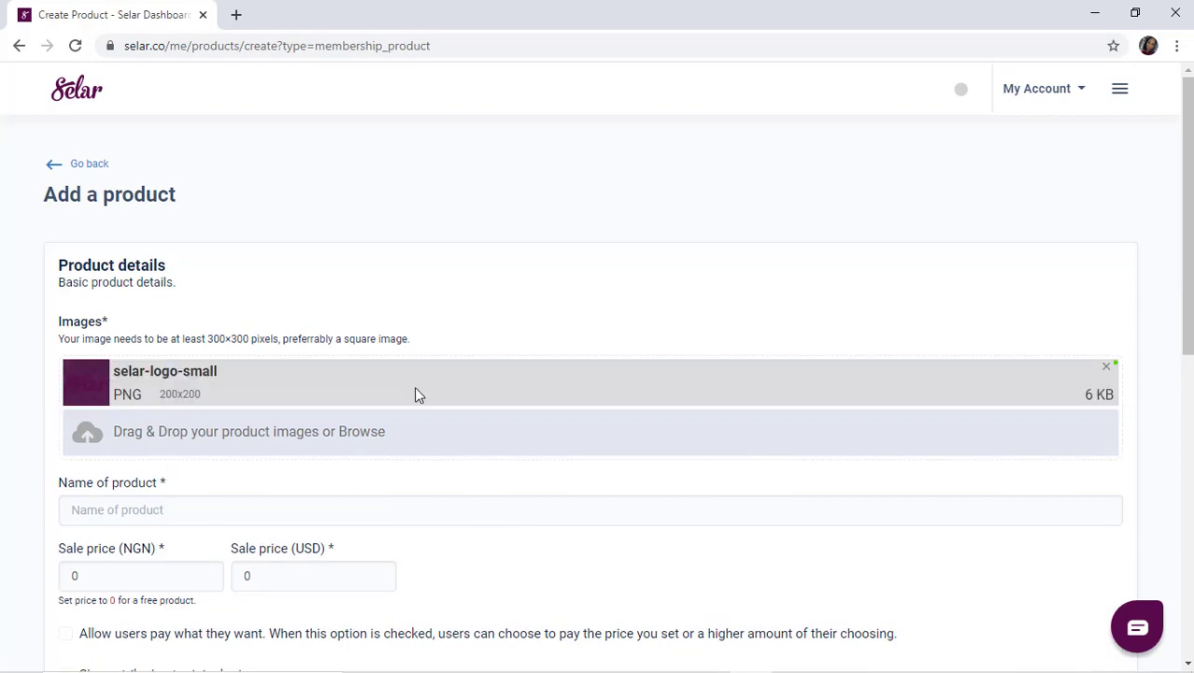
- Name the product MEMBERSHIP and set its sale prices to 10000 NGN and 20 USD, without a striked out original price
{"action": "left_click", "coordinate": [169, 520]}
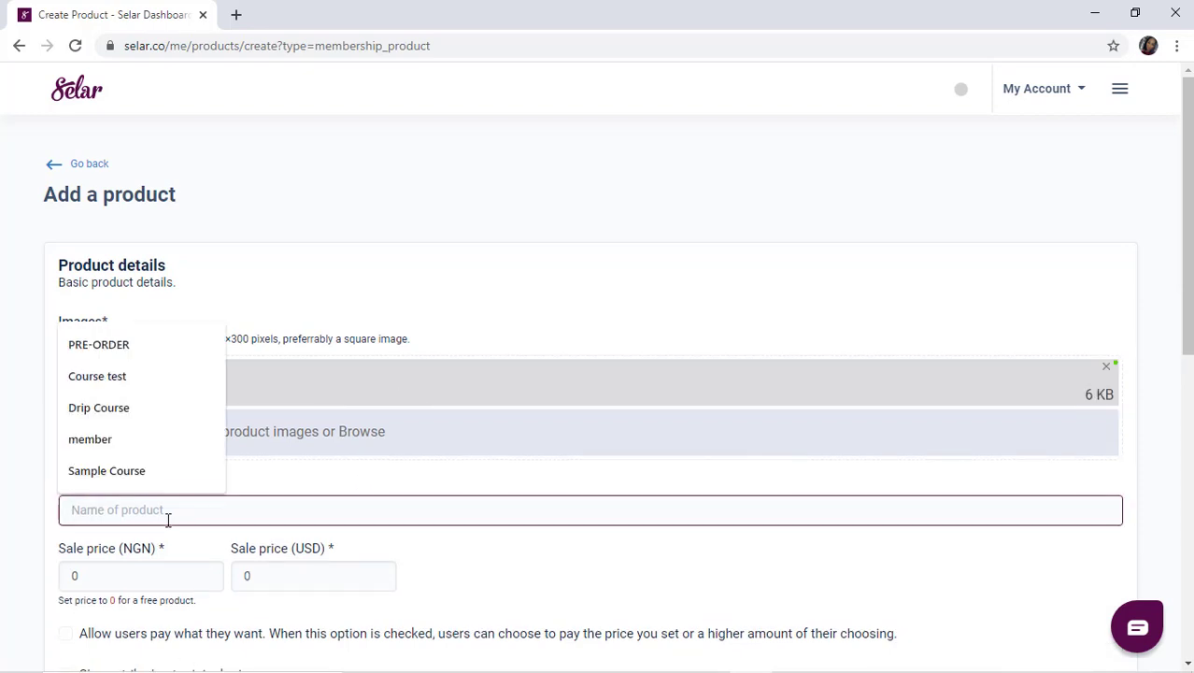
{"action": "type", "text": "MEMBERSHIP"}
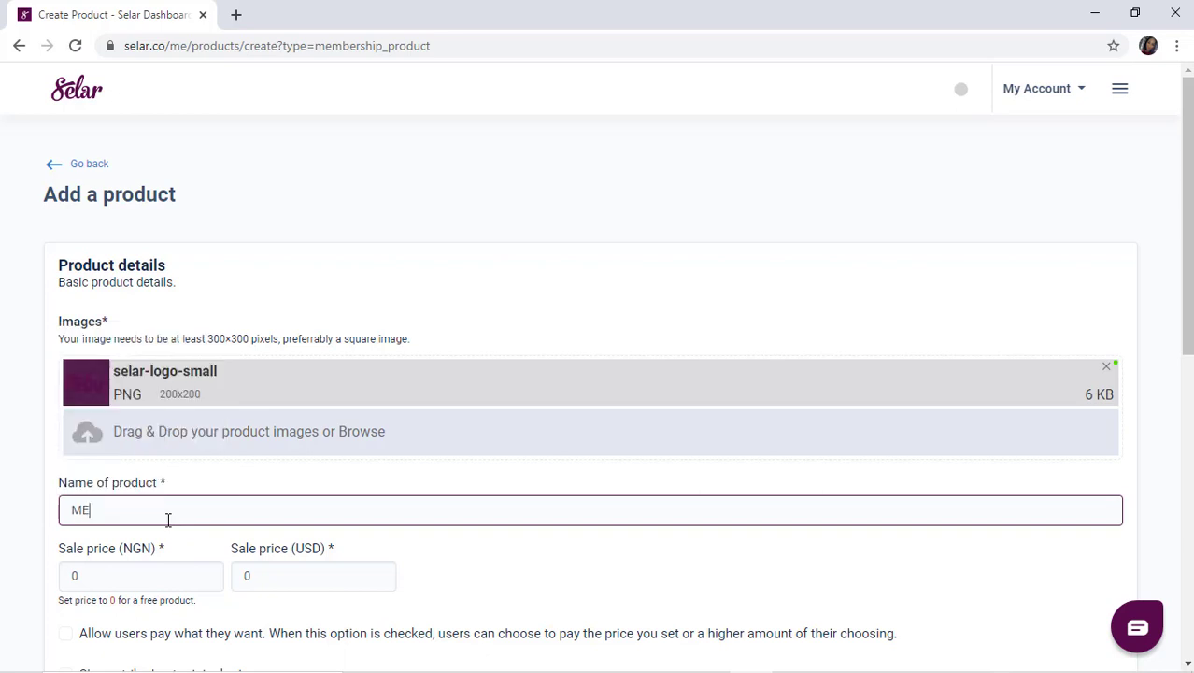
{"action": "scroll", "coordinate": [88, 318], "scroll_direction": "down", "scroll_amount": 3}
{"action": "left_click", "coordinate": [92, 334]}
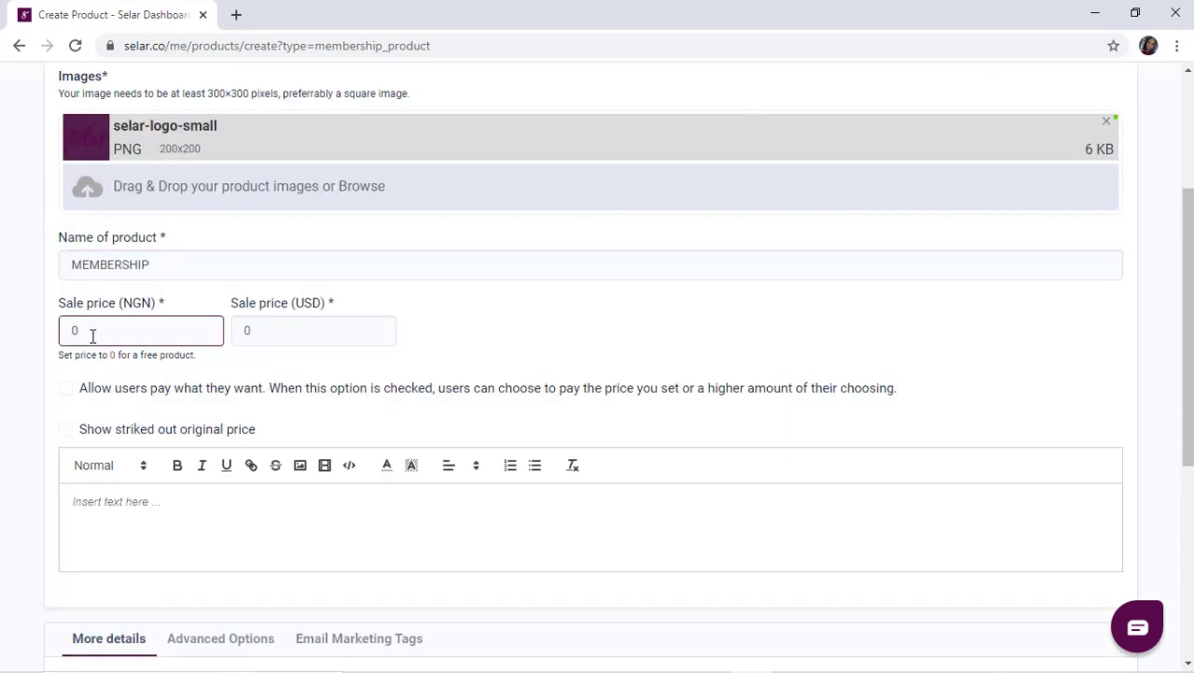
{"action": "key", "text": "BackSpace"}
{"action": "type", "text": "10000"}
{"action": "left_click", "coordinate": [218, 315]}
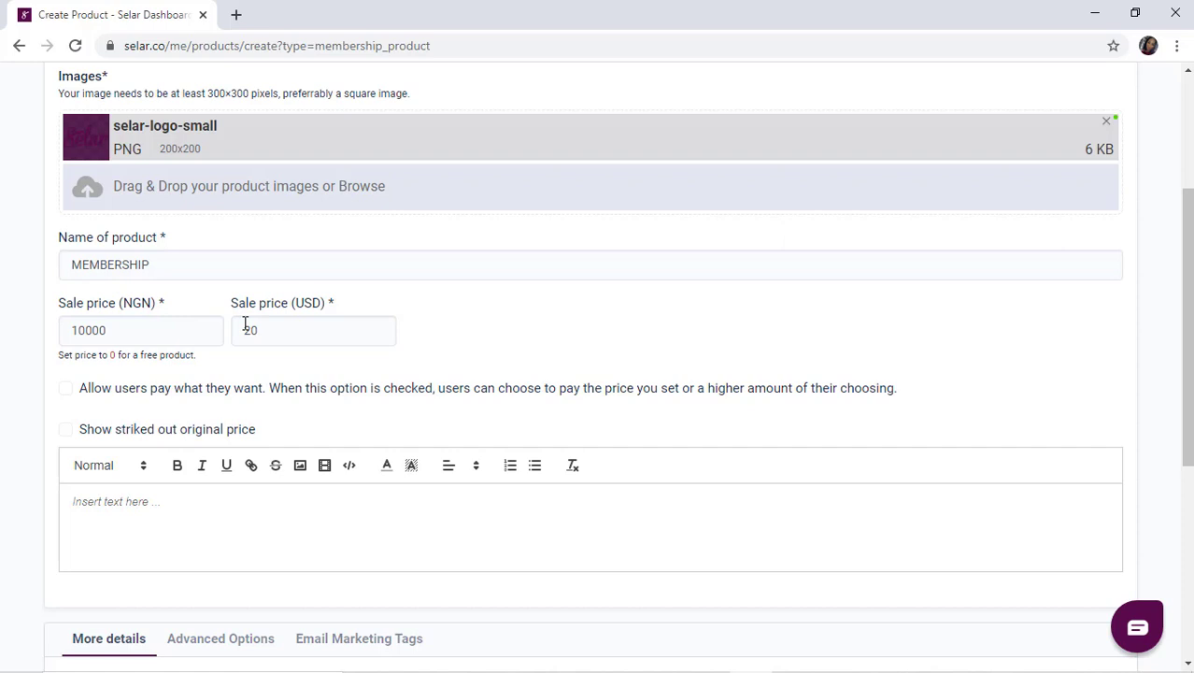
{"action": "left_click", "coordinate": [66, 429]}
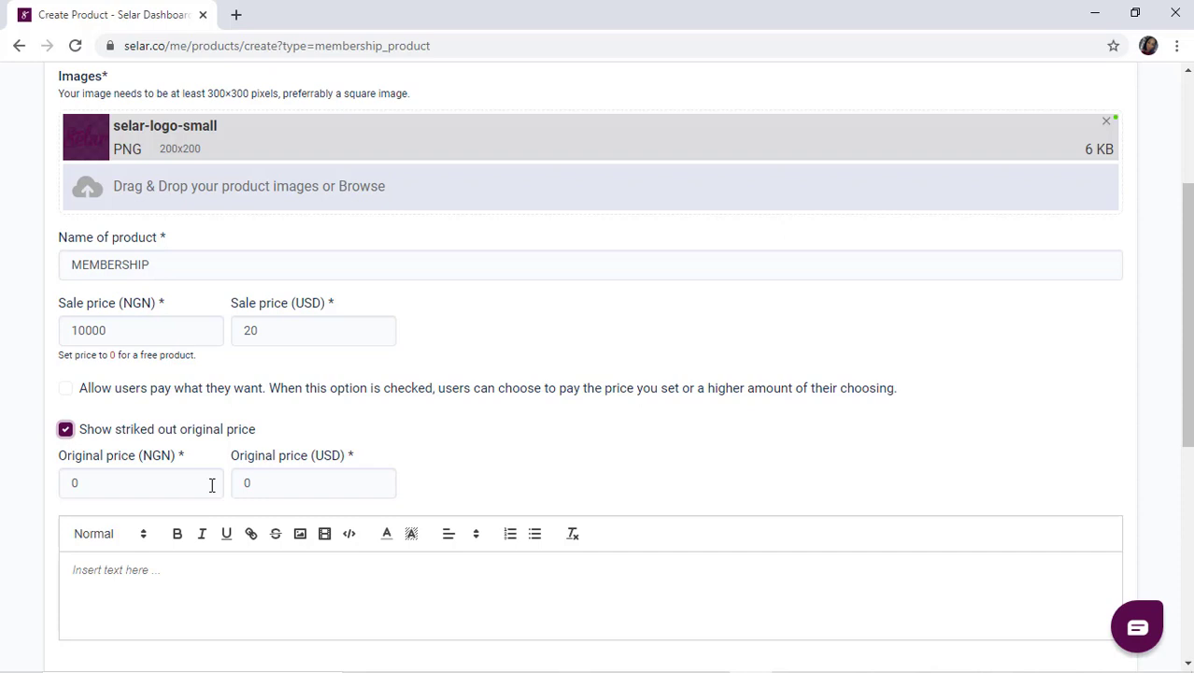
{"action": "left_click", "coordinate": [65, 430]}
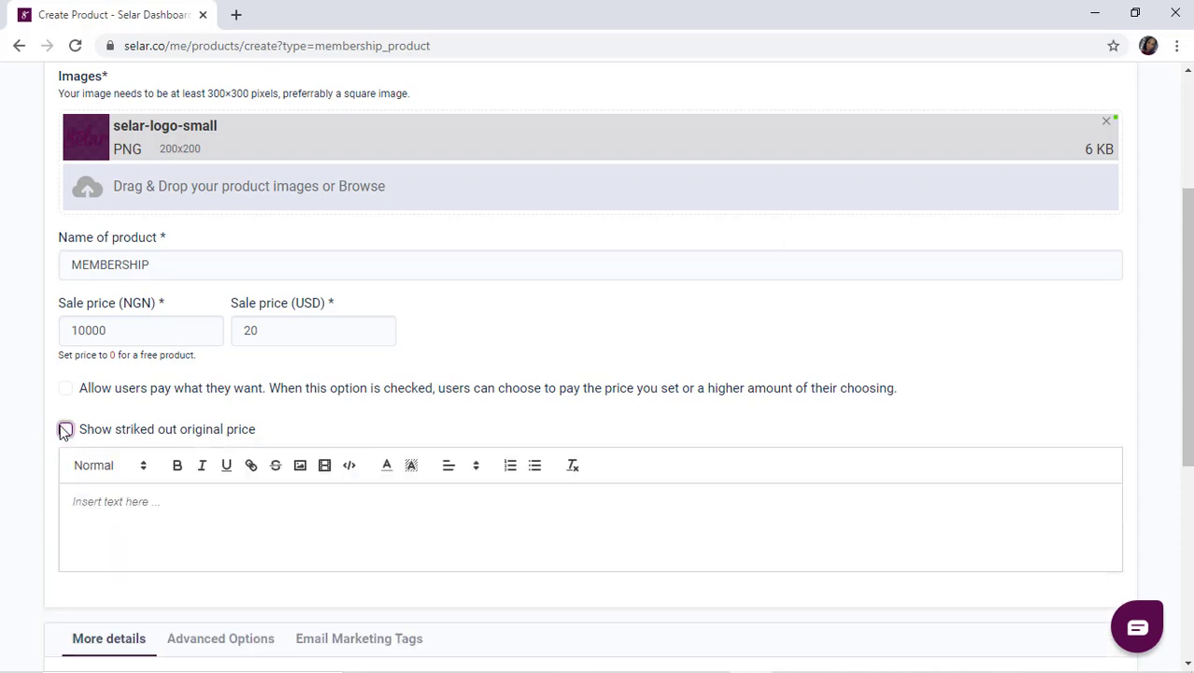
- Write "TEST PRODUCT" as a Heading 1 line in the product description
{"action": "left_click", "coordinate": [113, 511]}
{"action": "left_click", "coordinate": [138, 474]}
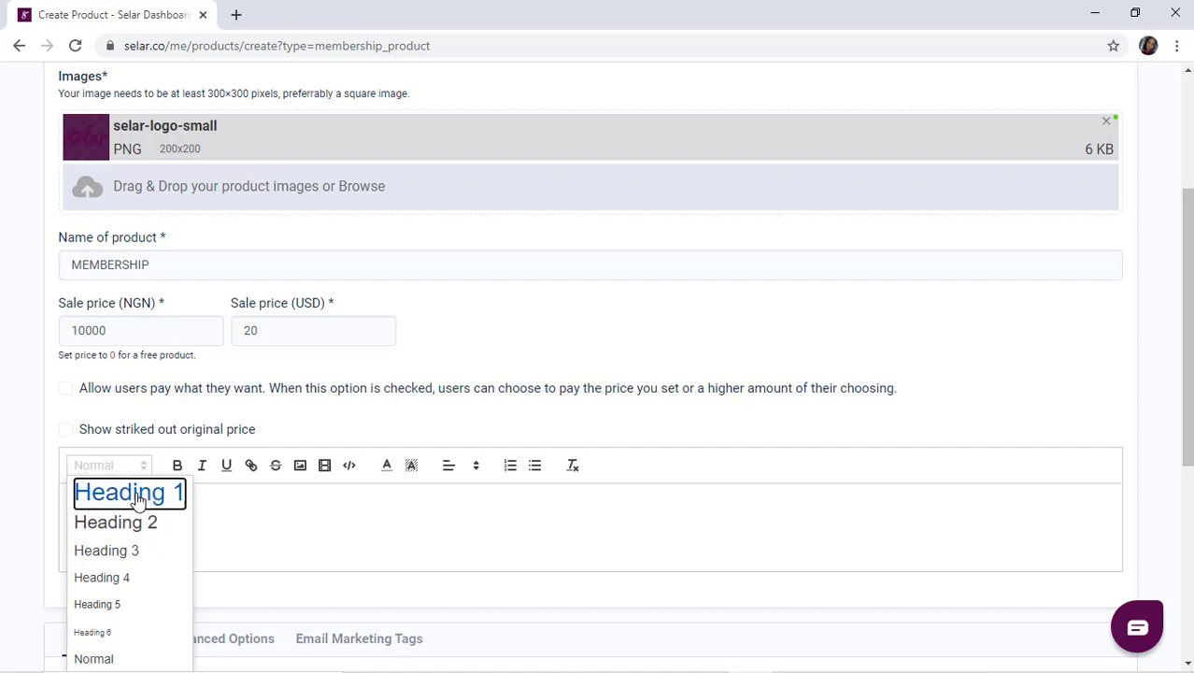
{"action": "left_click", "coordinate": [137, 496]}
{"action": "type", "text": "TEST"}
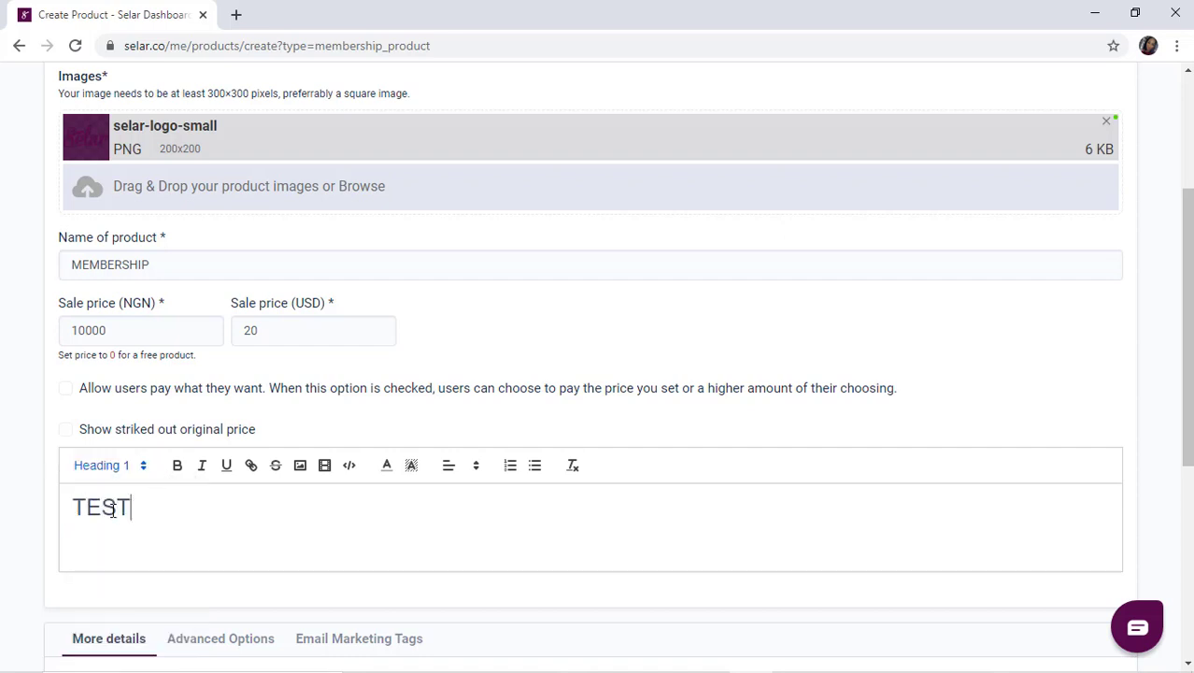
{"action": "type", "text": " PRODUCT"}
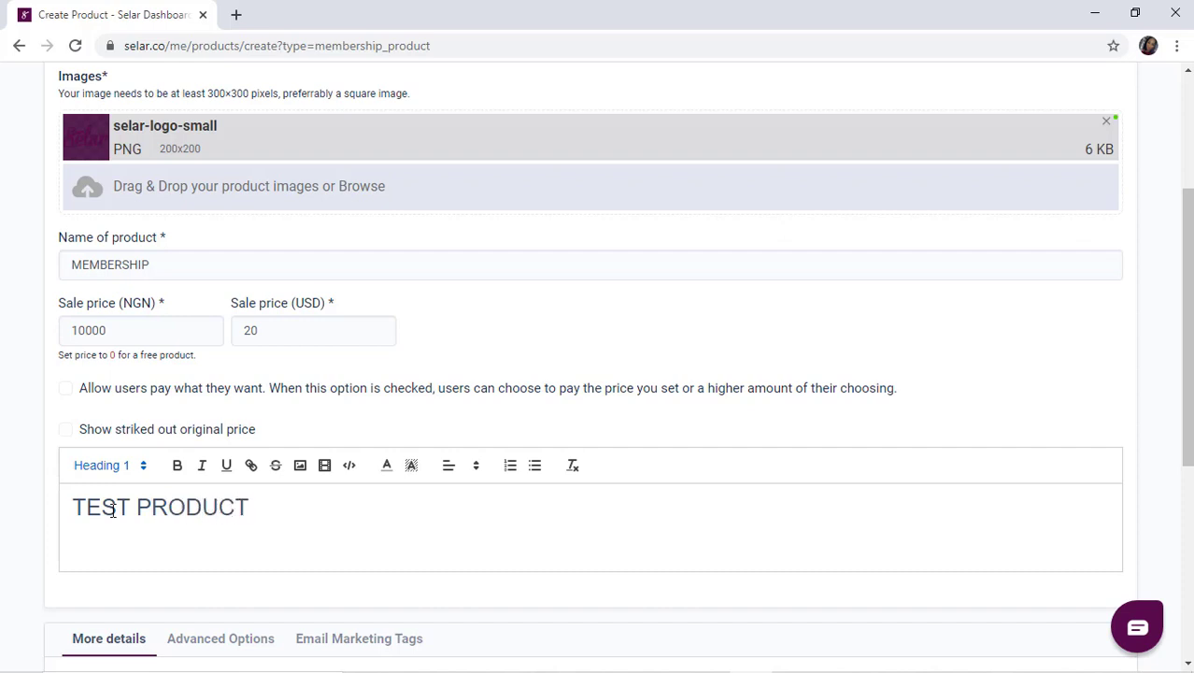
- Add a Heading 3 line reading "PLEASE CHECK IT OUT" below the description's title
{"action": "key", "text": "Return"}
{"action": "left_click", "coordinate": [98, 466]}
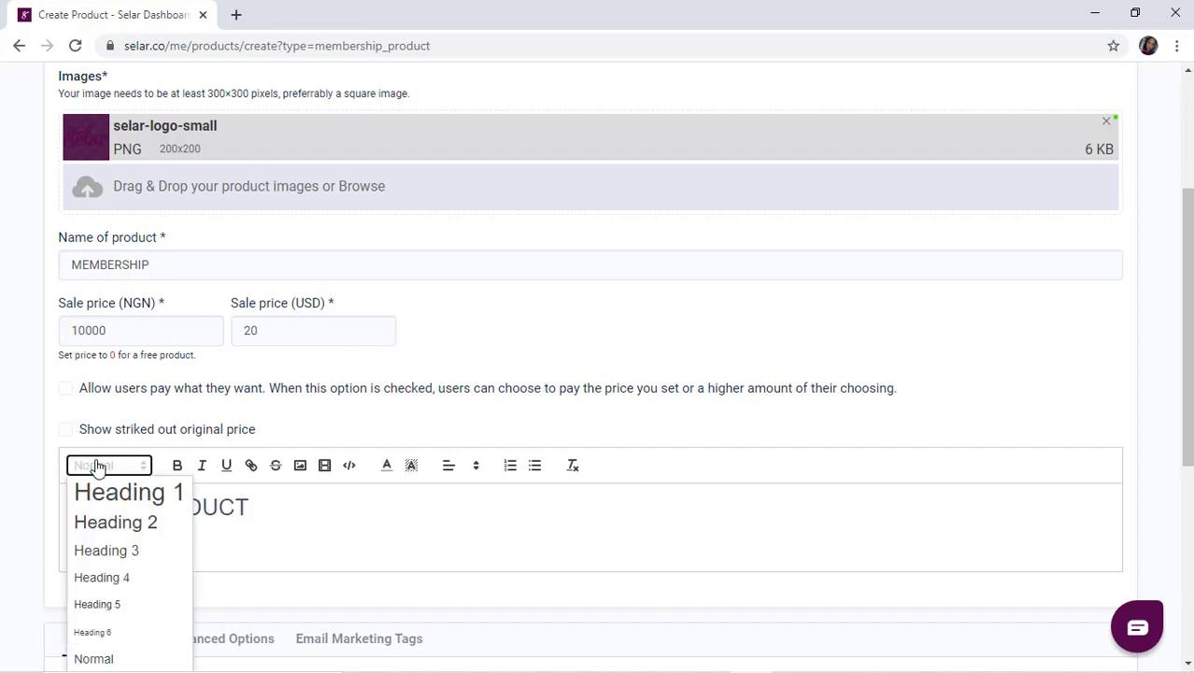
{"action": "left_click", "coordinate": [137, 551]}
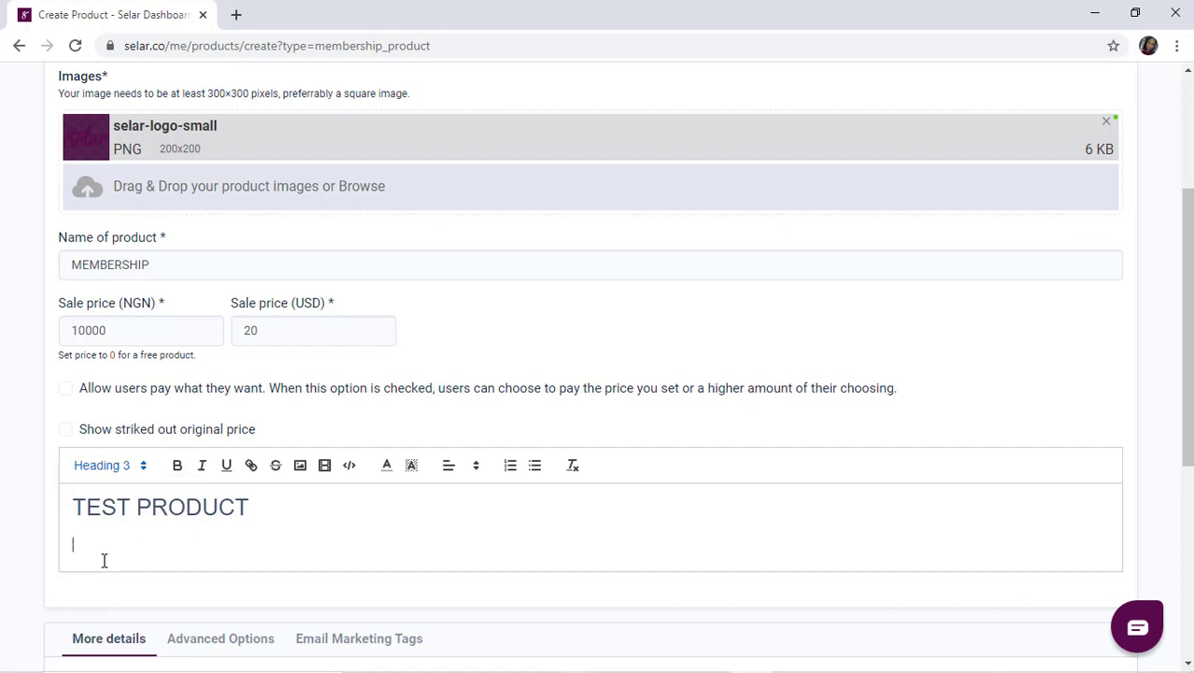
{"action": "type", "text": "PLEASE CHECK IT OUT"}
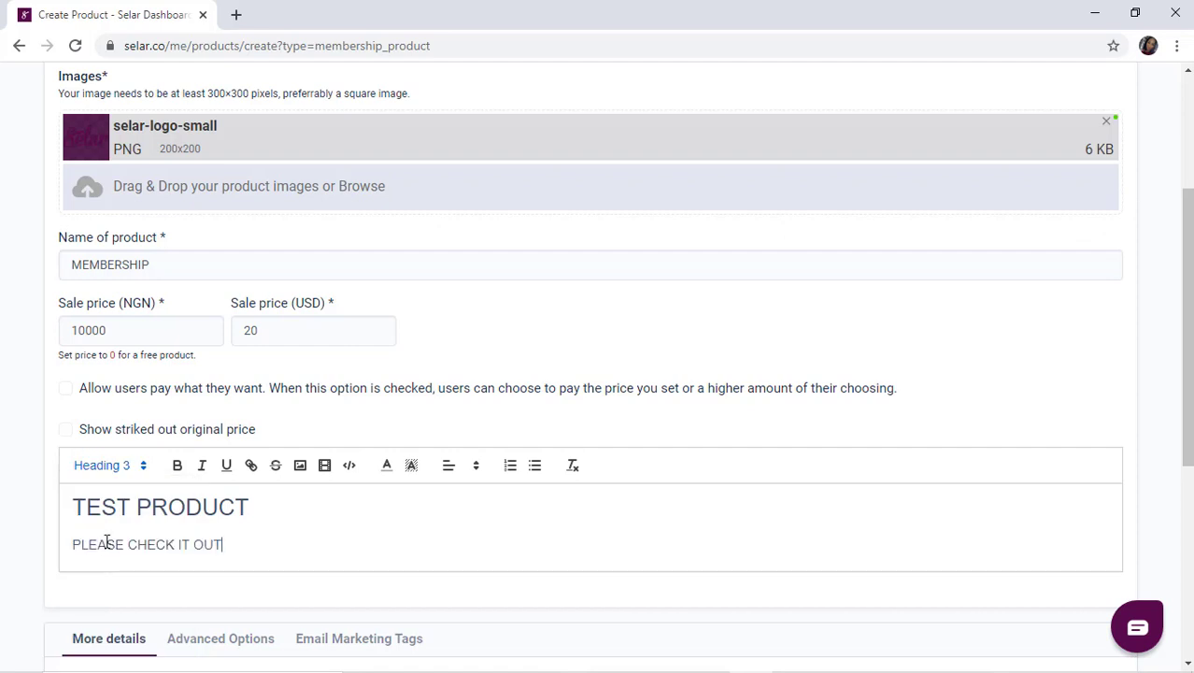
- Format the "PLEASE CHECK IT OUT" line as bold red text
{"action": "triple_click", "coordinate": [107, 543]}
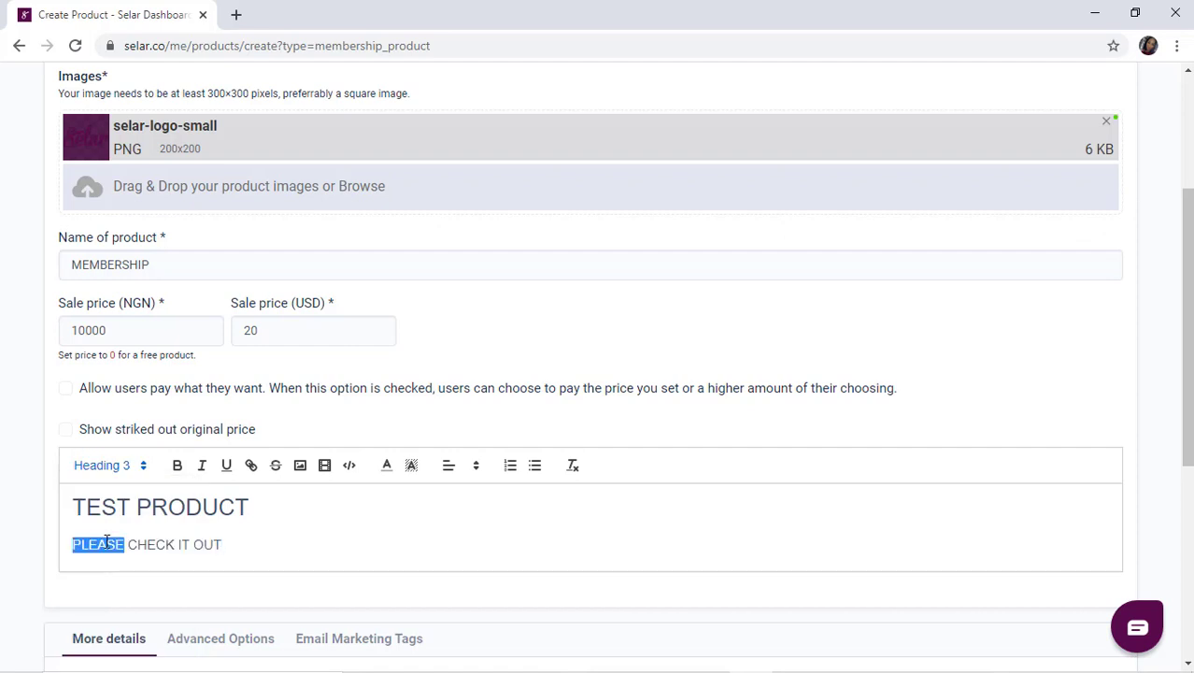
{"action": "left_click", "coordinate": [173, 469]}
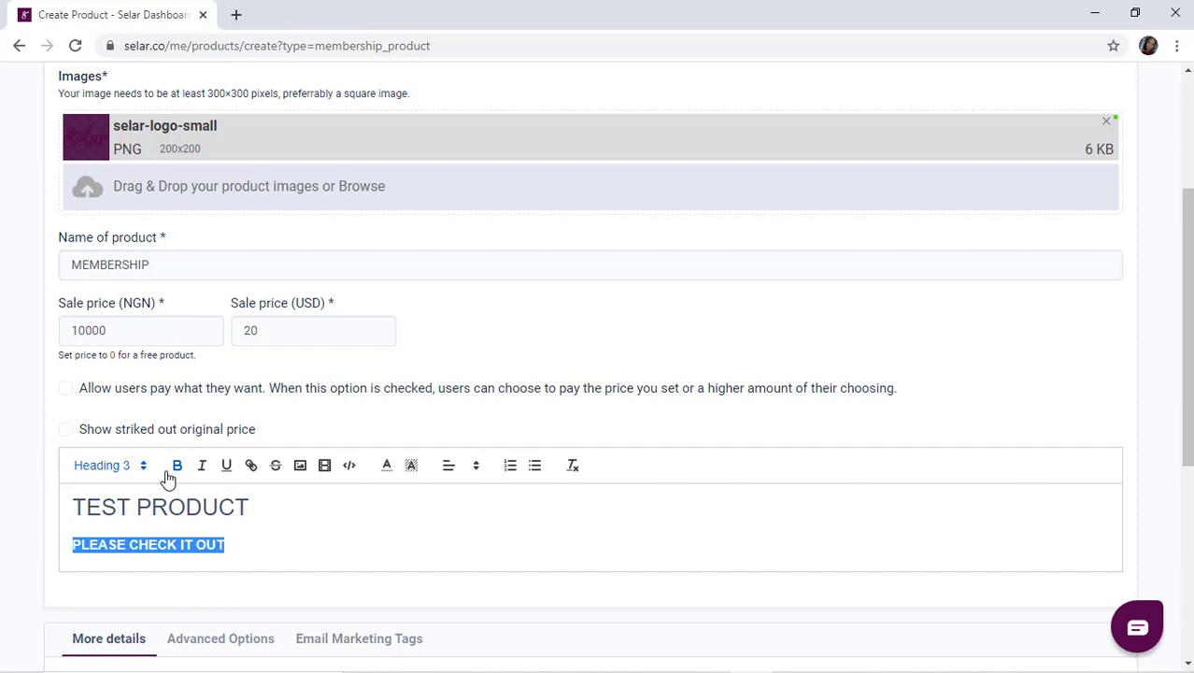
{"action": "left_click", "coordinate": [386, 469]}
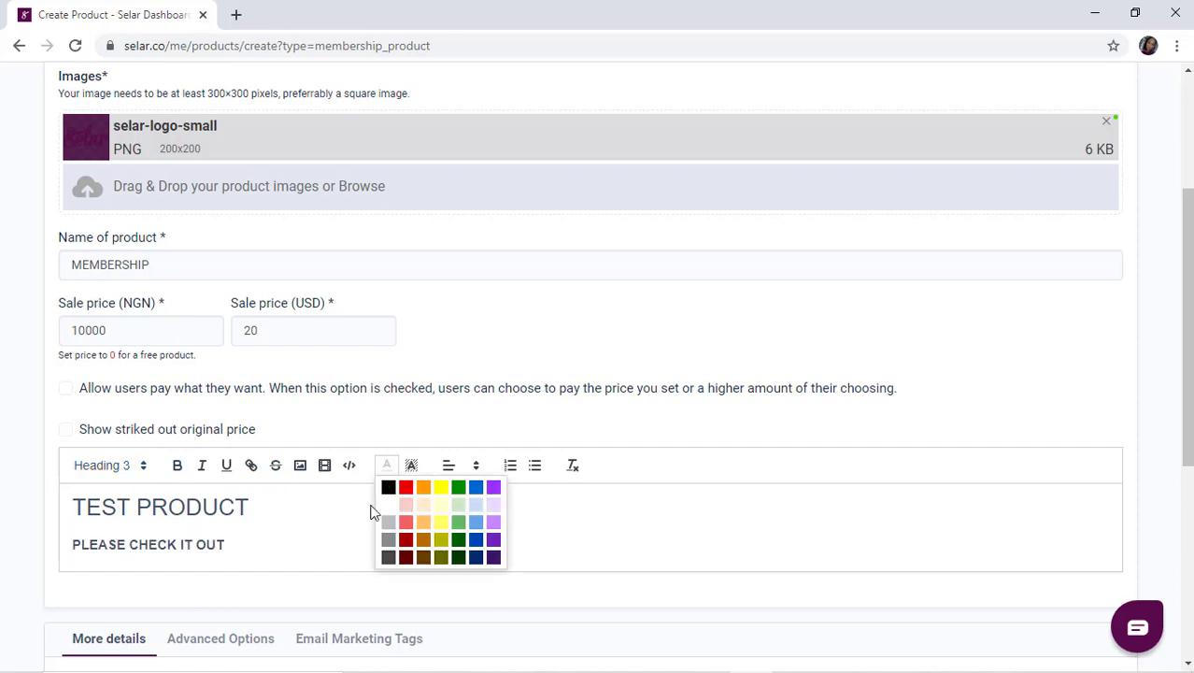
{"action": "left_click", "coordinate": [408, 490]}
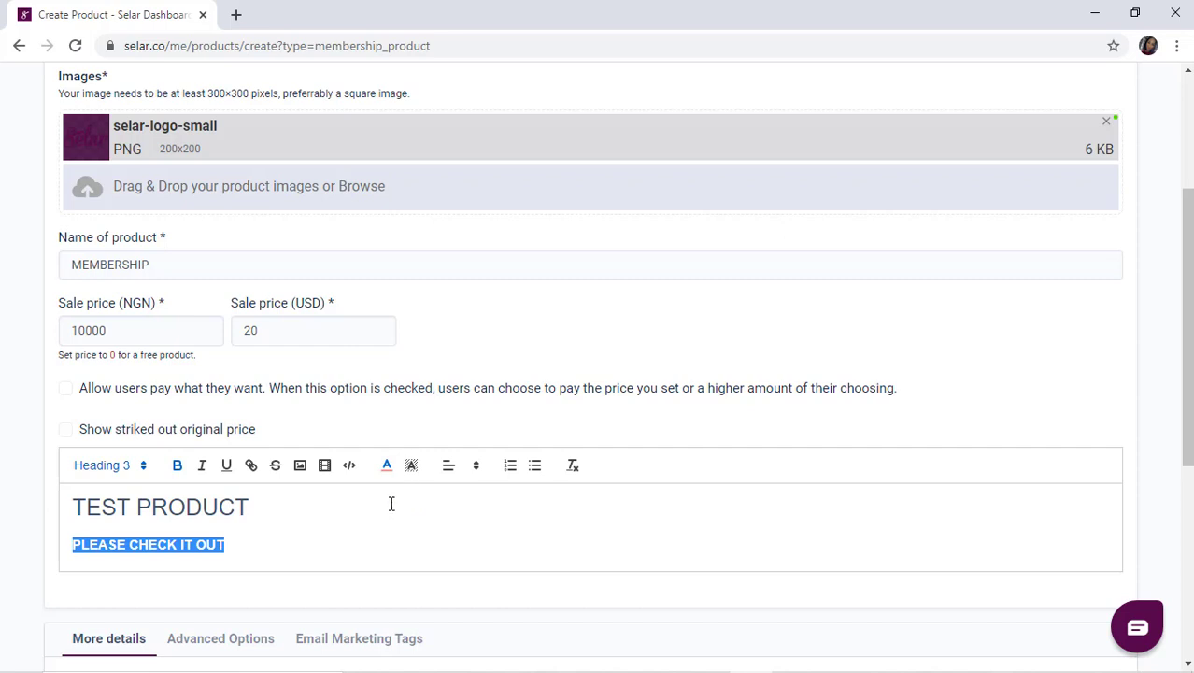
{"action": "left_click", "coordinate": [392, 502]}
{"action": "left_click", "coordinate": [235, 546]}
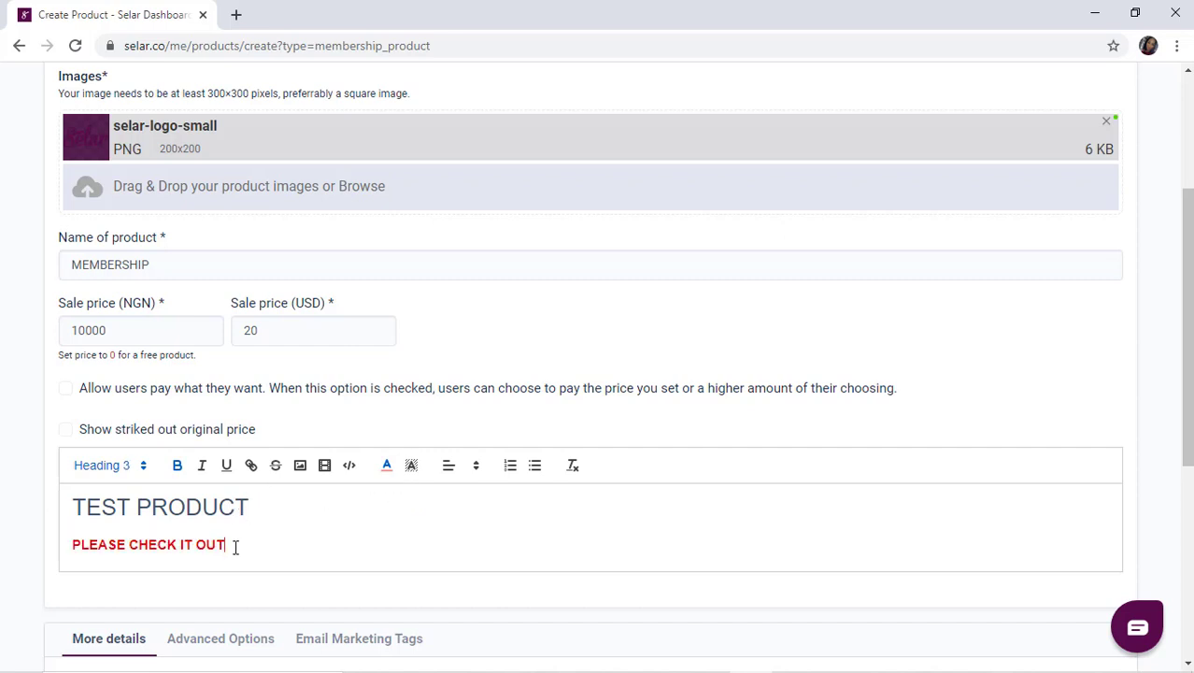
{"action": "key", "text": "Return"}
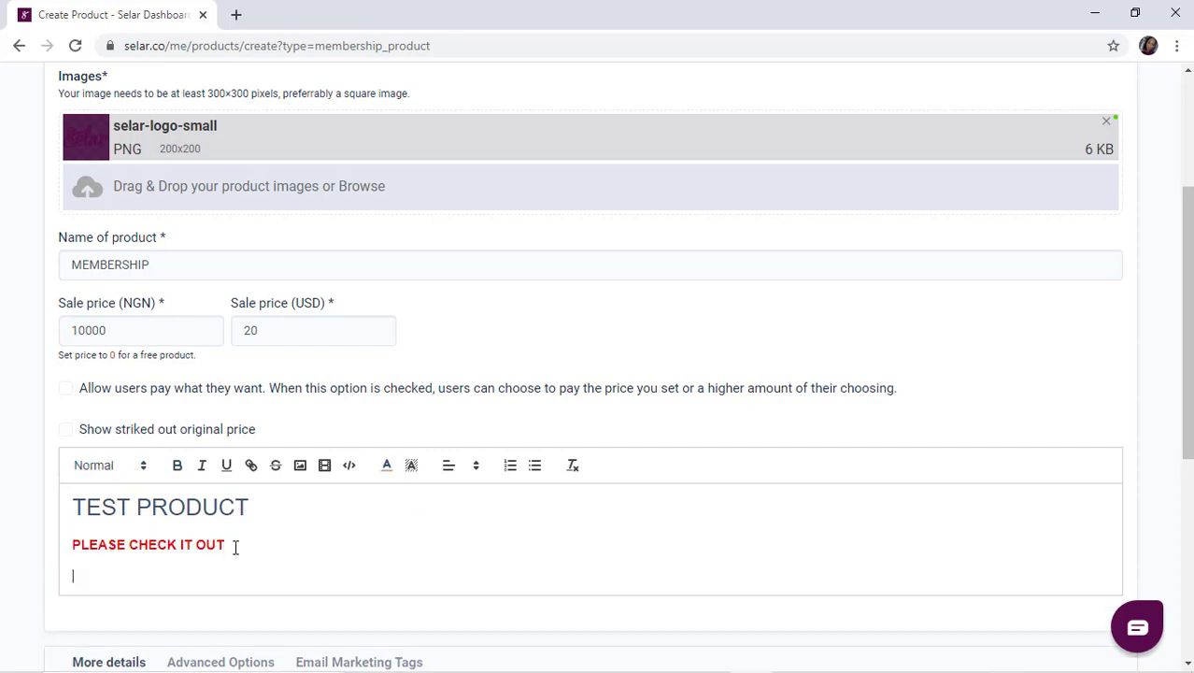
{"action": "left_click", "coordinate": [325, 465]}
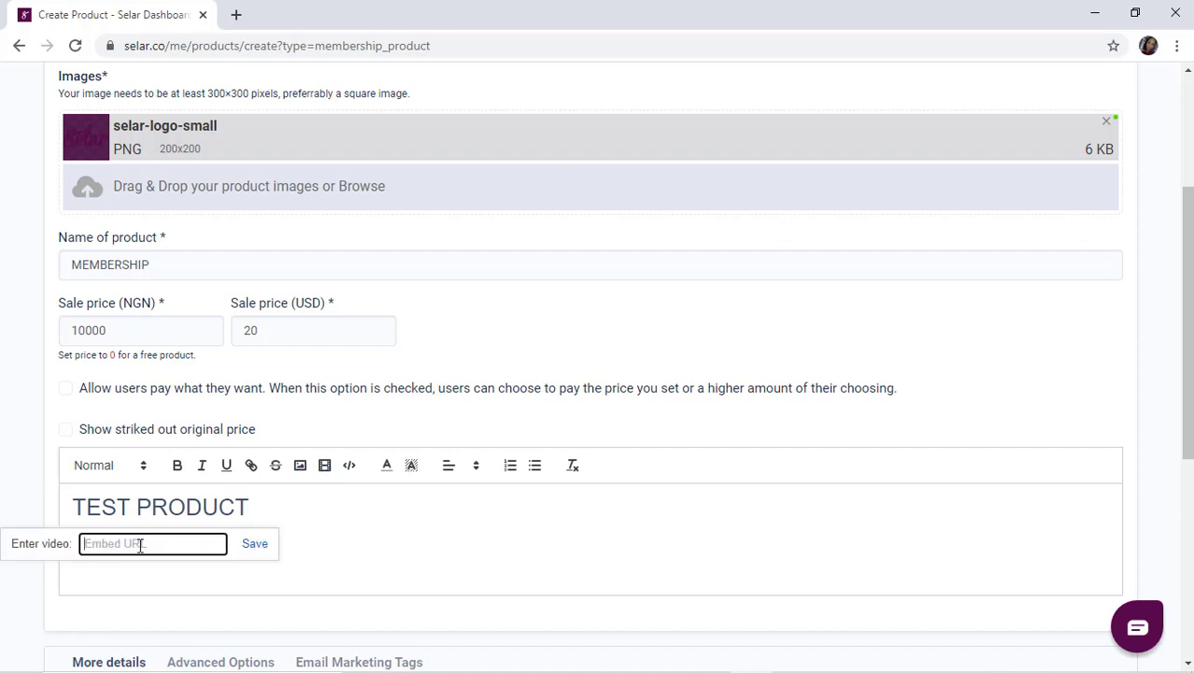
{"action": "type", "text": "https://youtu.be/ELdbhOplqnk"}
{"action": "left_click", "coordinate": [254, 544]}
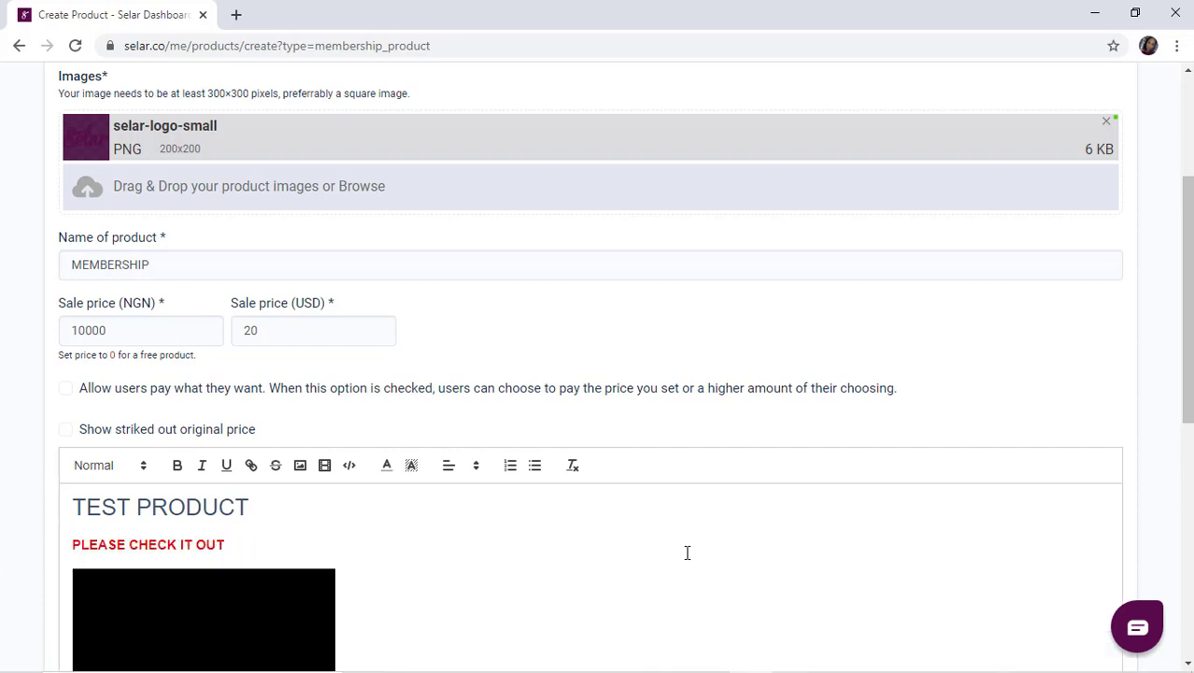
- Set the product category to Trainings, and save the product to proceed to its membership setup
{"action": "scroll", "coordinate": [481, 321], "scroll_direction": "down", "scroll_amount": 3}
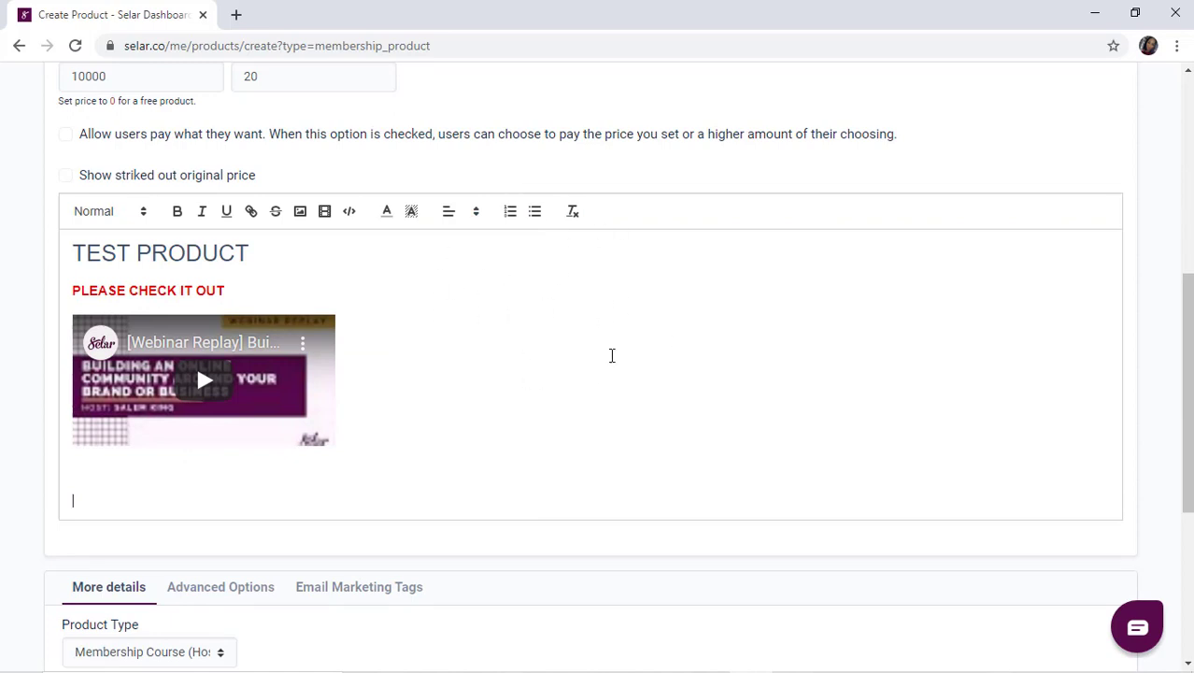
{"action": "scroll", "coordinate": [800, 466], "scroll_direction": "down", "scroll_amount": 4}
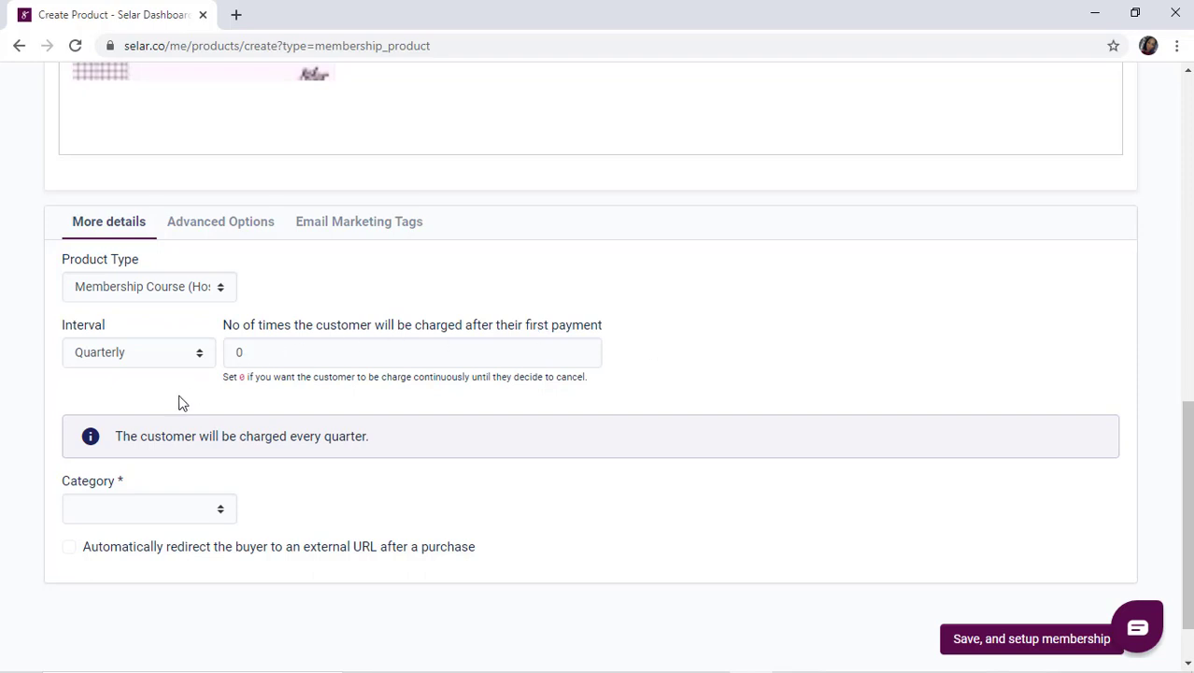
{"action": "left_click", "coordinate": [219, 507]}
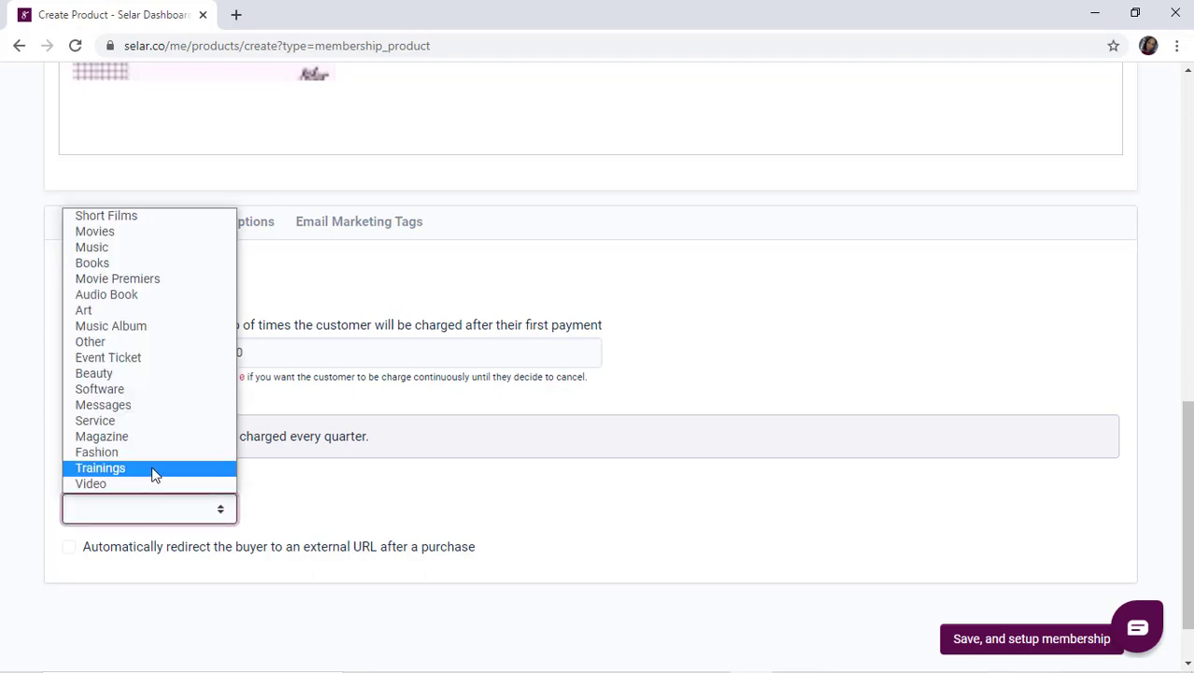
{"action": "left_click", "coordinate": [155, 467]}
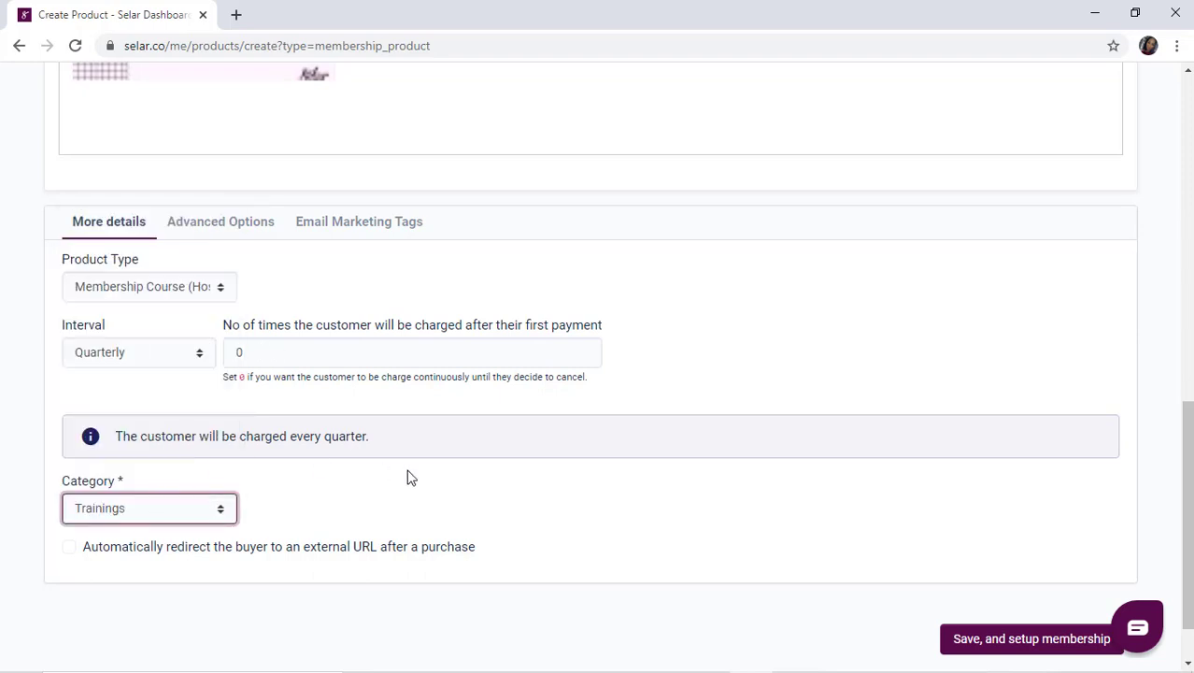
{"action": "left_click", "coordinate": [474, 468]}
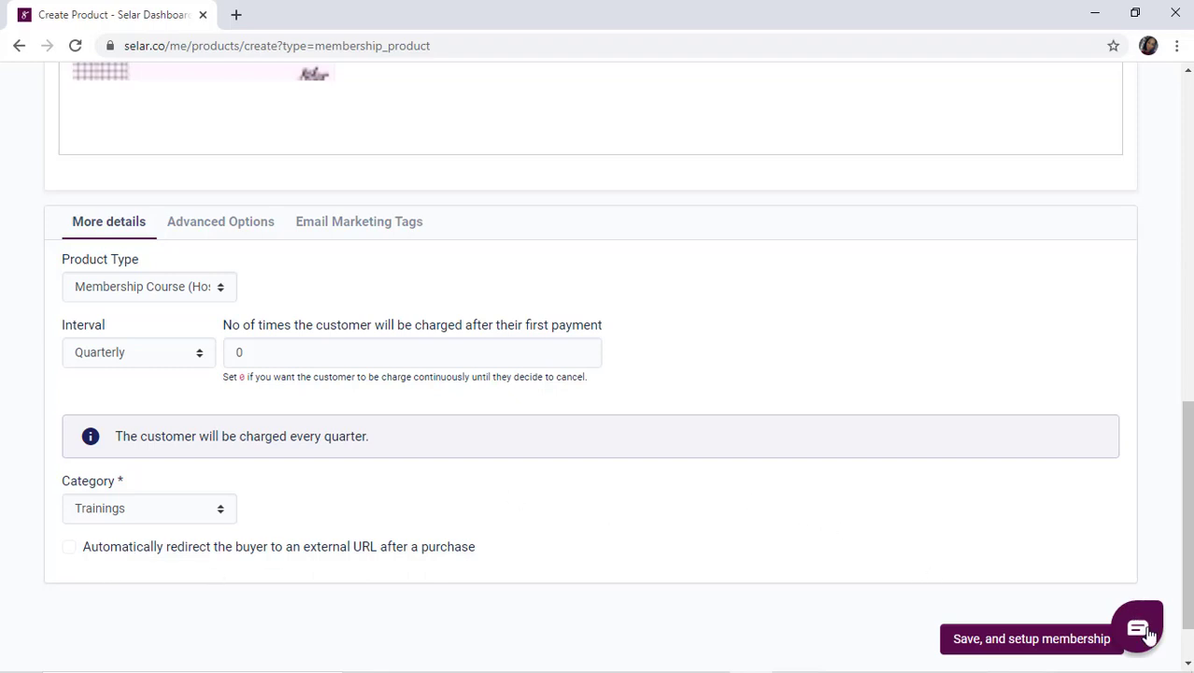
{"action": "scroll", "coordinate": [930, 565], "scroll_direction": "down", "scroll_amount": 2}
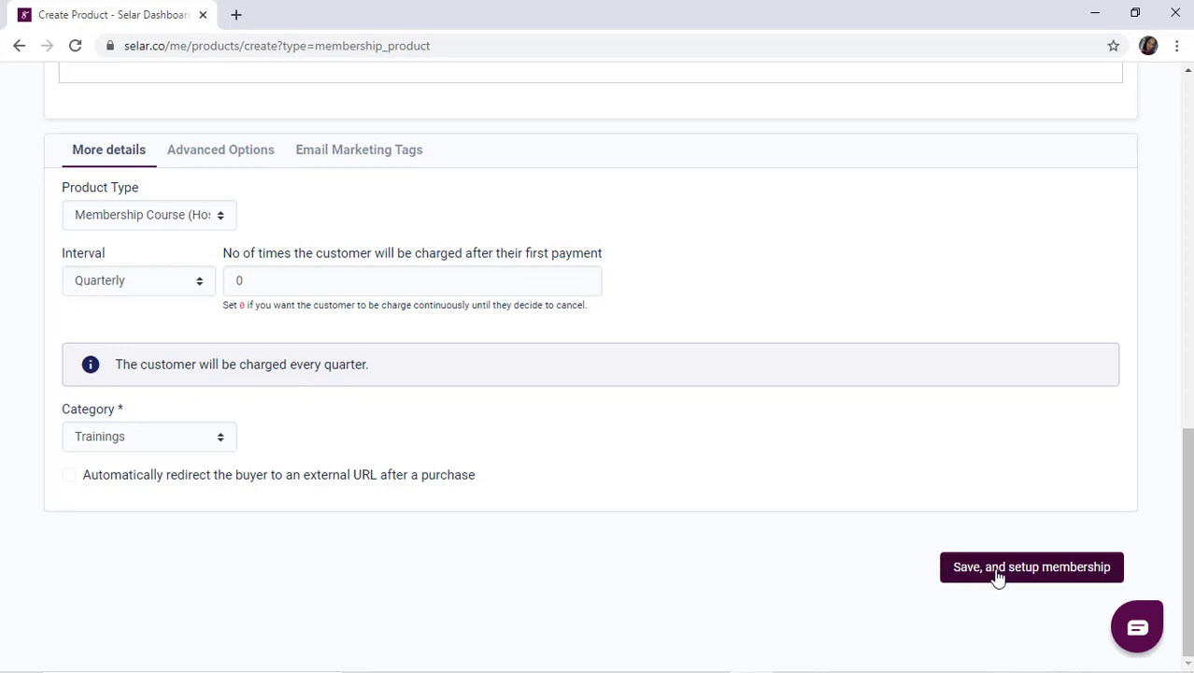
{"action": "left_click", "coordinate": [1062, 575]}
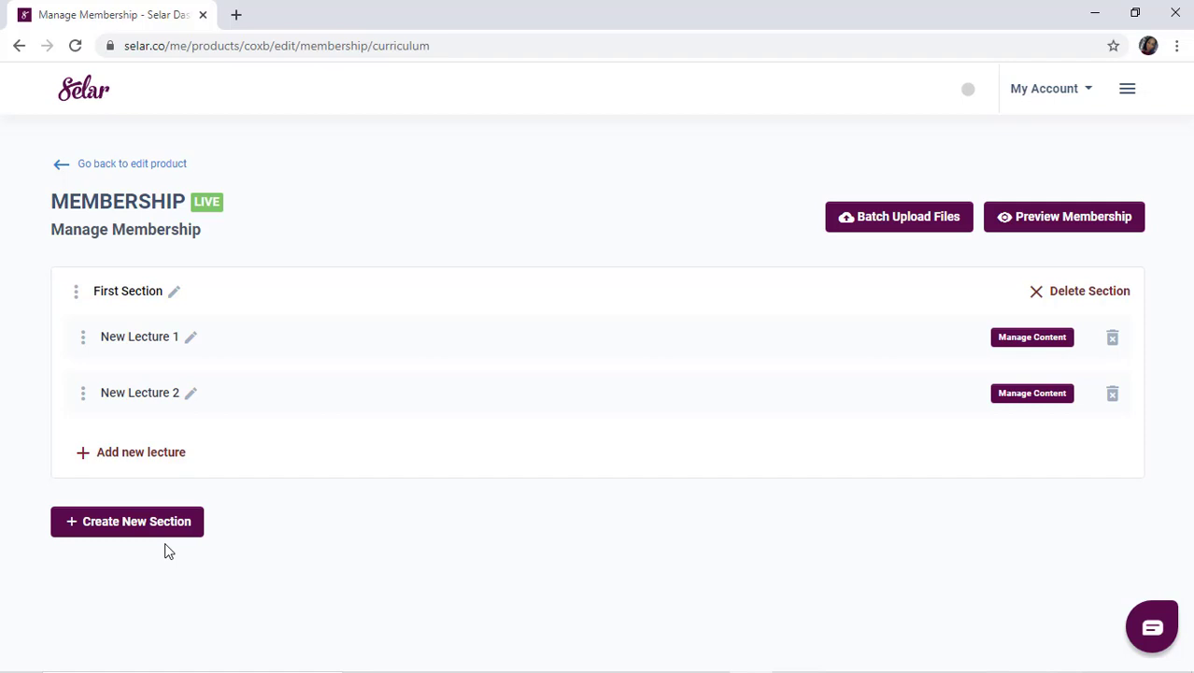
- Rename the first section of the membership curriculum as INTRODUCTION
{"action": "left_click", "coordinate": [173, 296]}
{"action": "triple_click", "coordinate": [166, 298]}
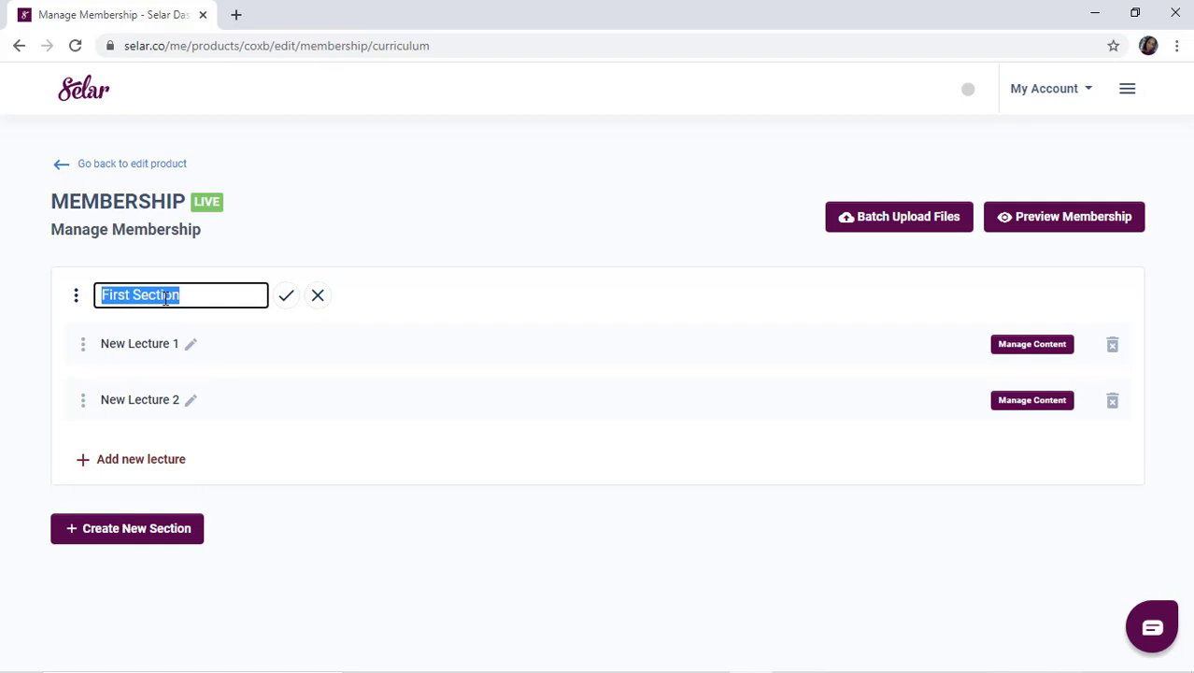
{"action": "type", "text": "INTRO"}
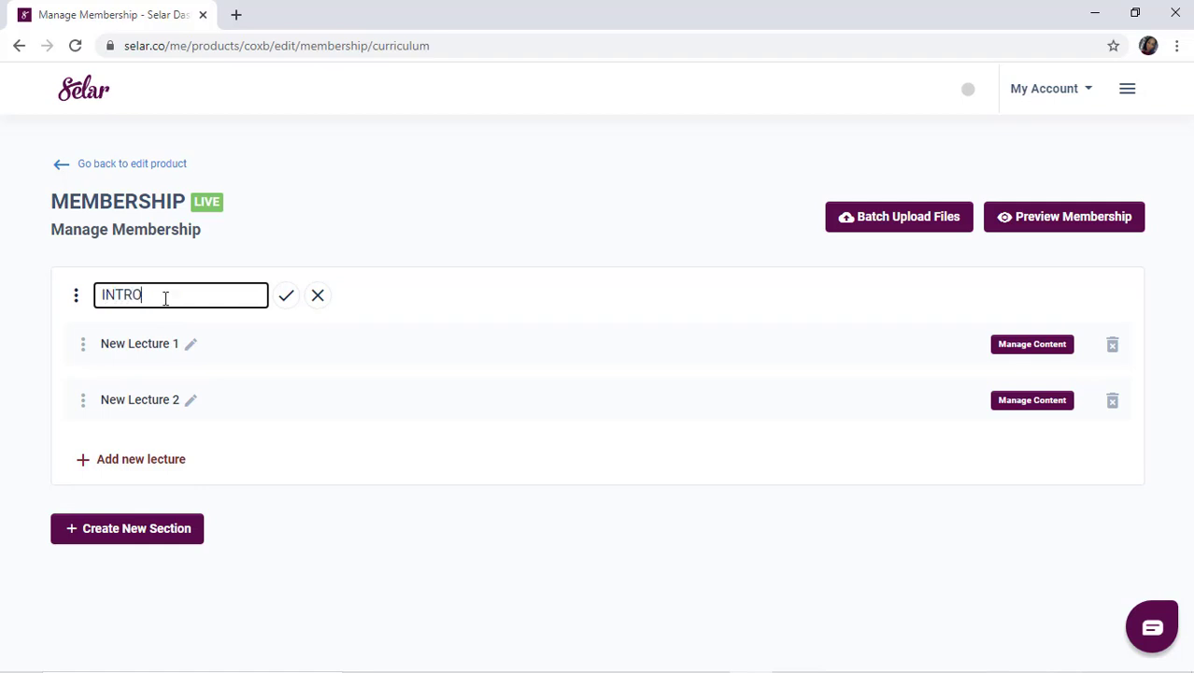
{"action": "type", "text": "DUCTION"}
{"action": "key", "text": "Return"}
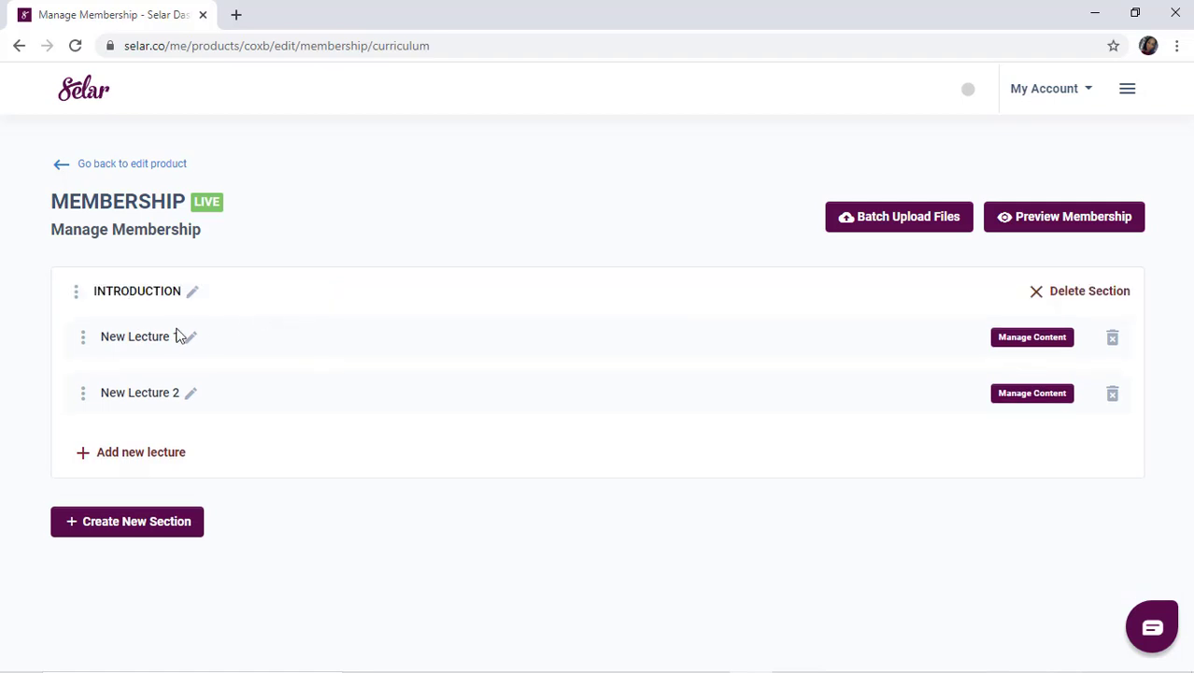
- Rename the first lecture in the INTRODUCTION section as LECTURE 1
{"action": "left_click", "coordinate": [189, 337]}
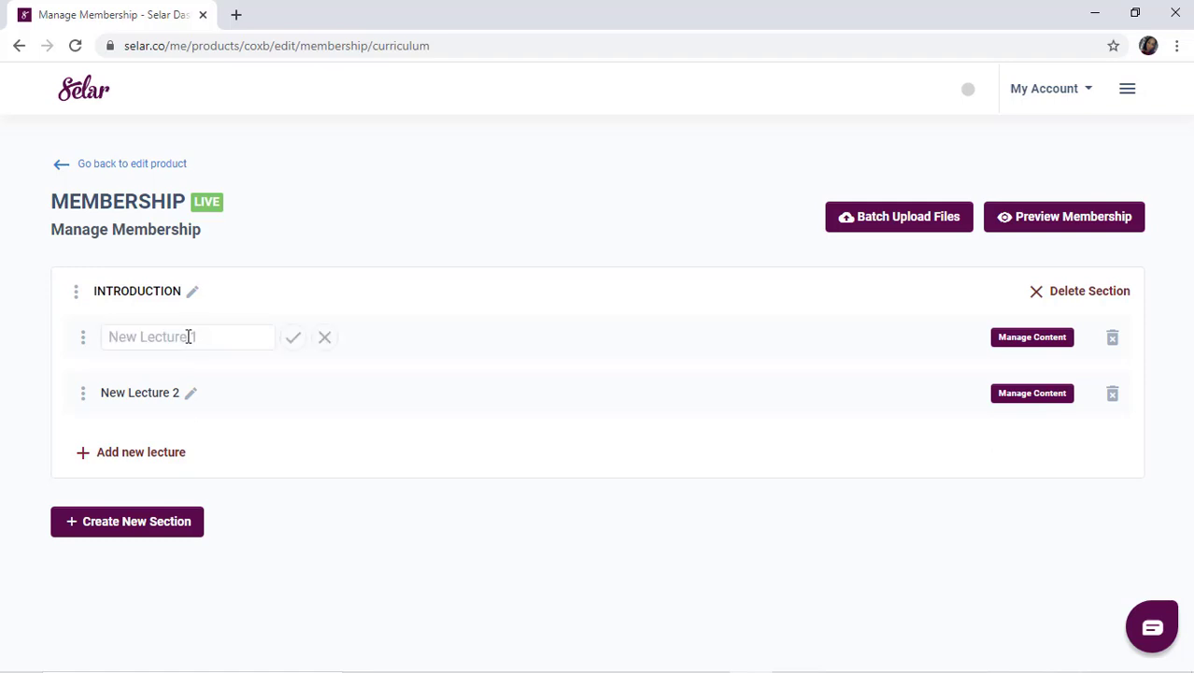
{"action": "triple_click", "coordinate": [191, 337]}
{"action": "type", "text": "L"}
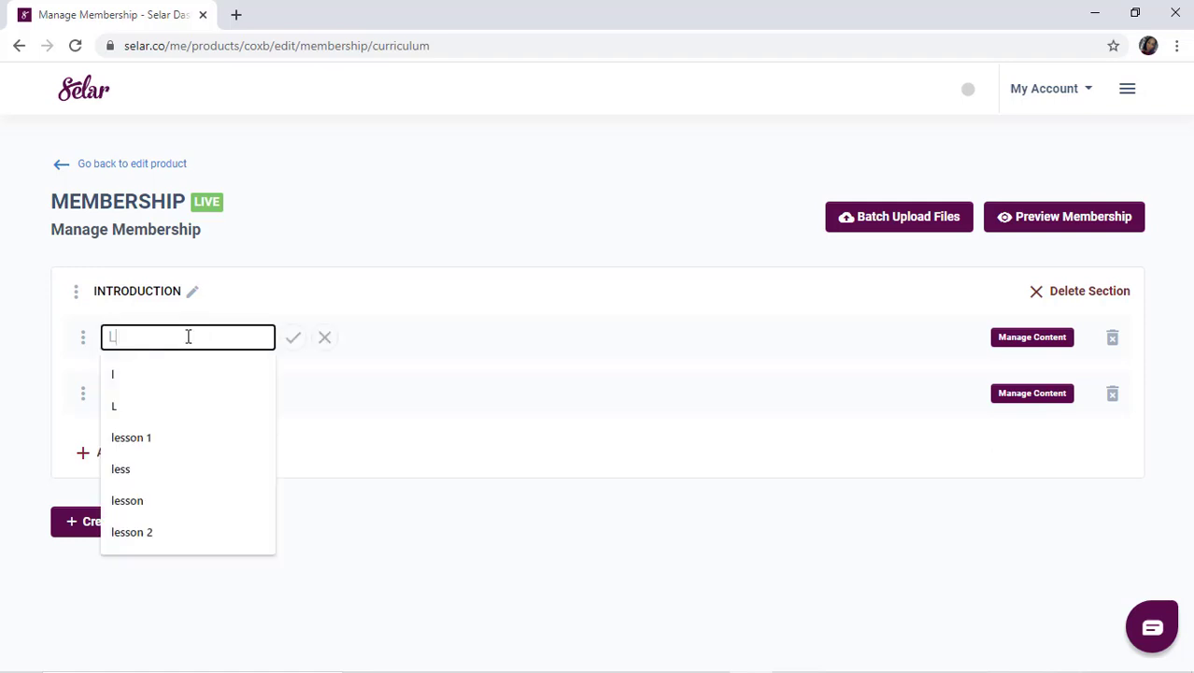
{"action": "type", "text": "ECTURE 1"}
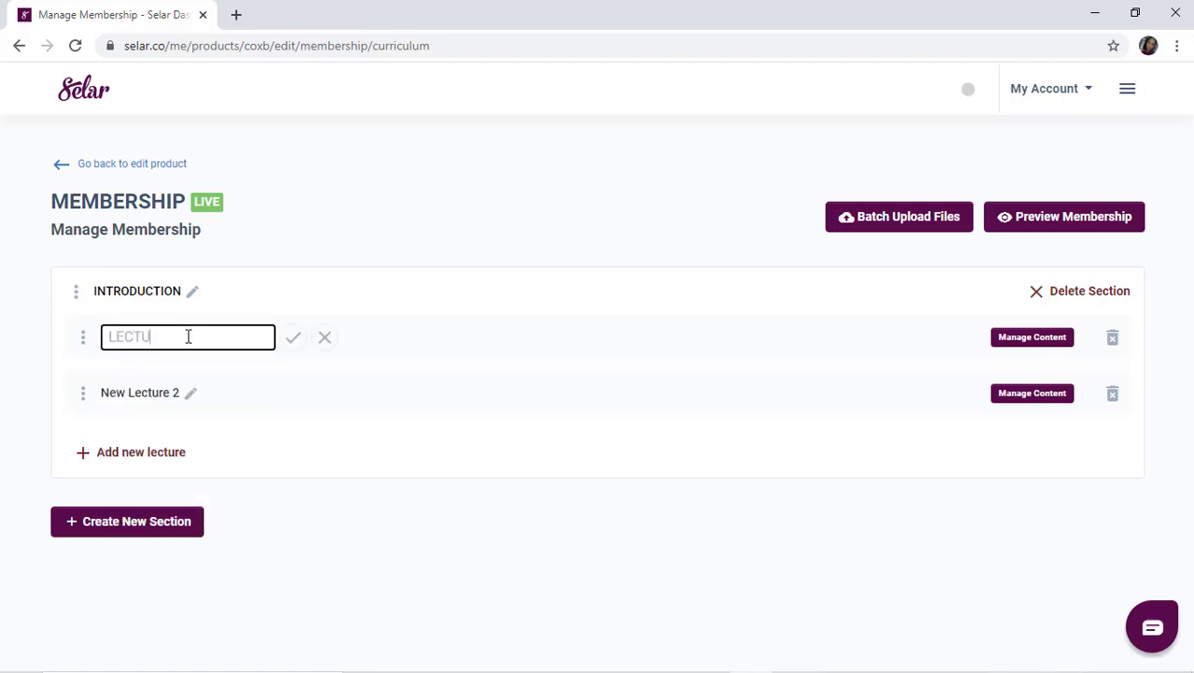
{"action": "left_click", "coordinate": [293, 337]}
- Rename the second lecture in the INTRODUCTION section as LECTURE 2
{"action": "left_click", "coordinate": [192, 397]}
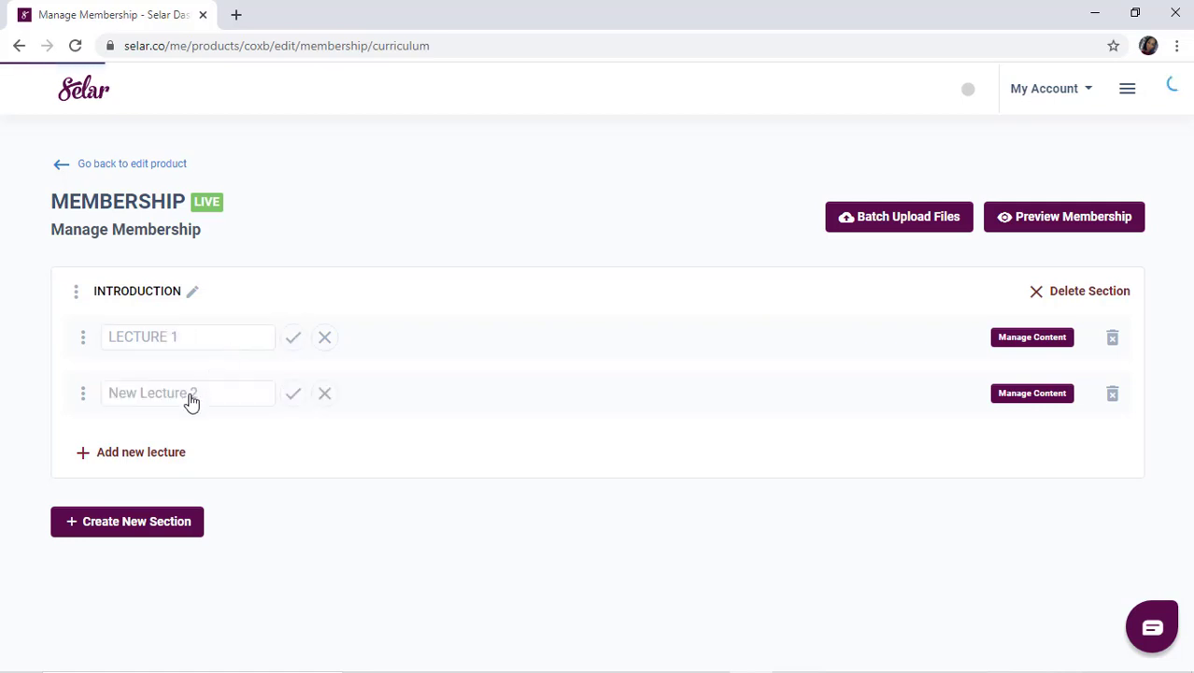
{"action": "double_click", "coordinate": [166, 393]}
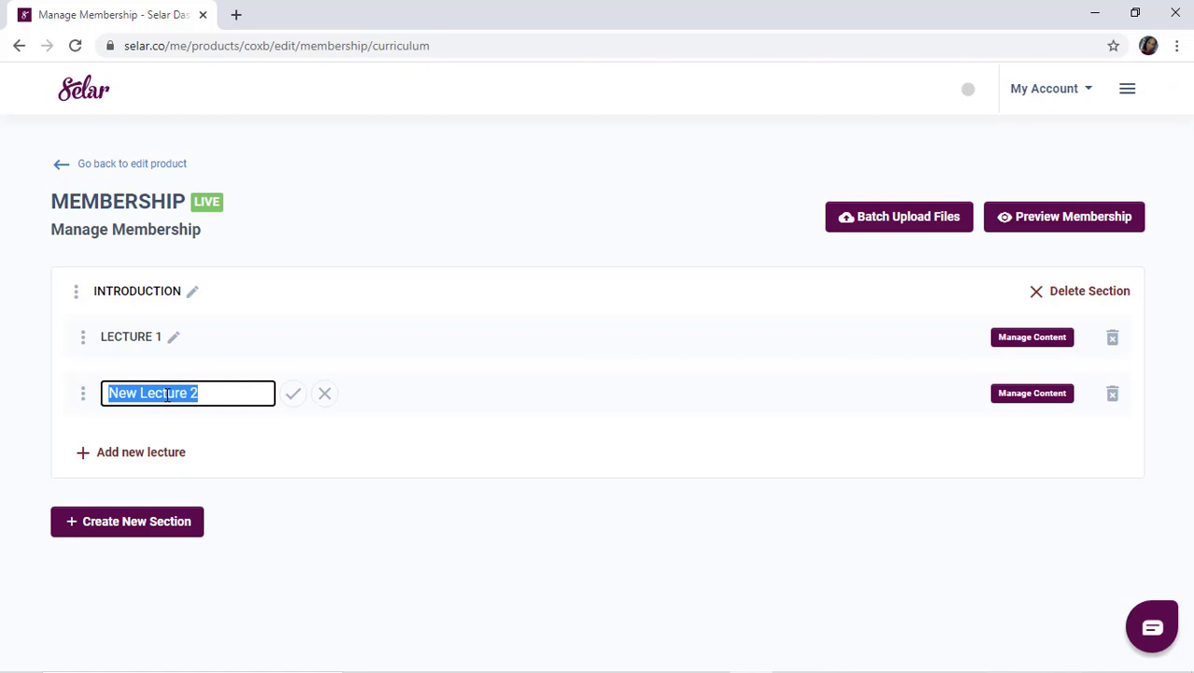
{"action": "type", "text": "LECTUR"}
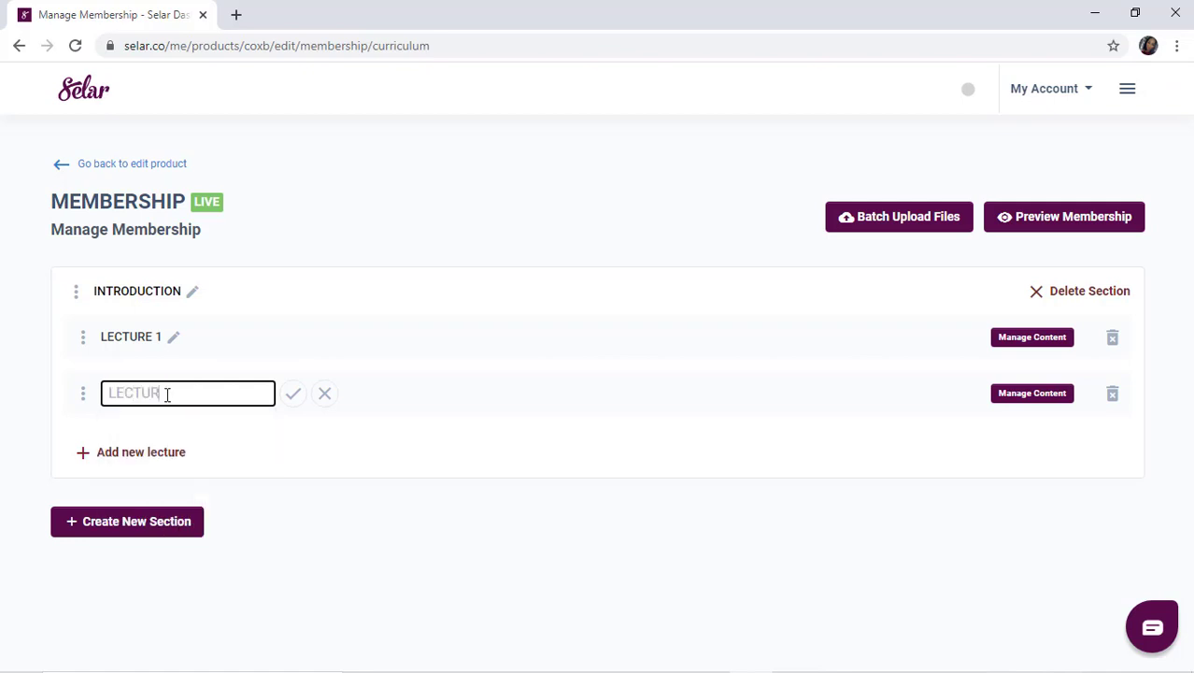
{"action": "type", "text": "E 2"}
{"action": "left_click", "coordinate": [293, 396]}
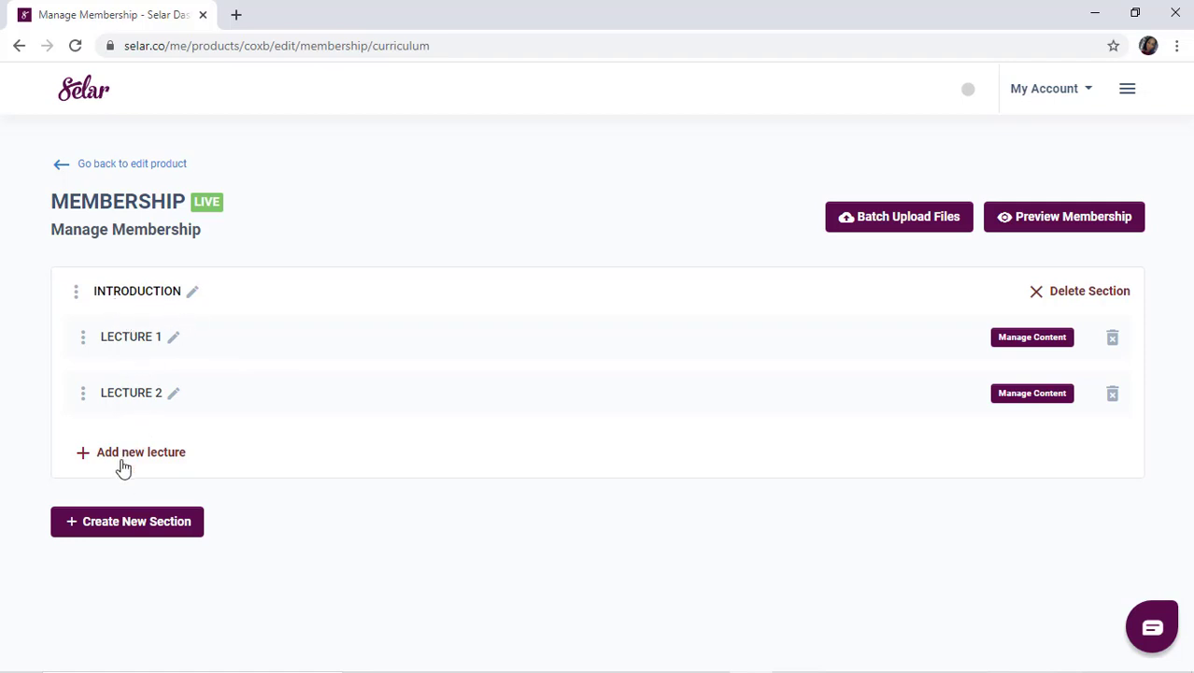
- Add a third lecture to the INTRODUCTION section and name it LECTURE 3
{"action": "left_click", "coordinate": [154, 454]}
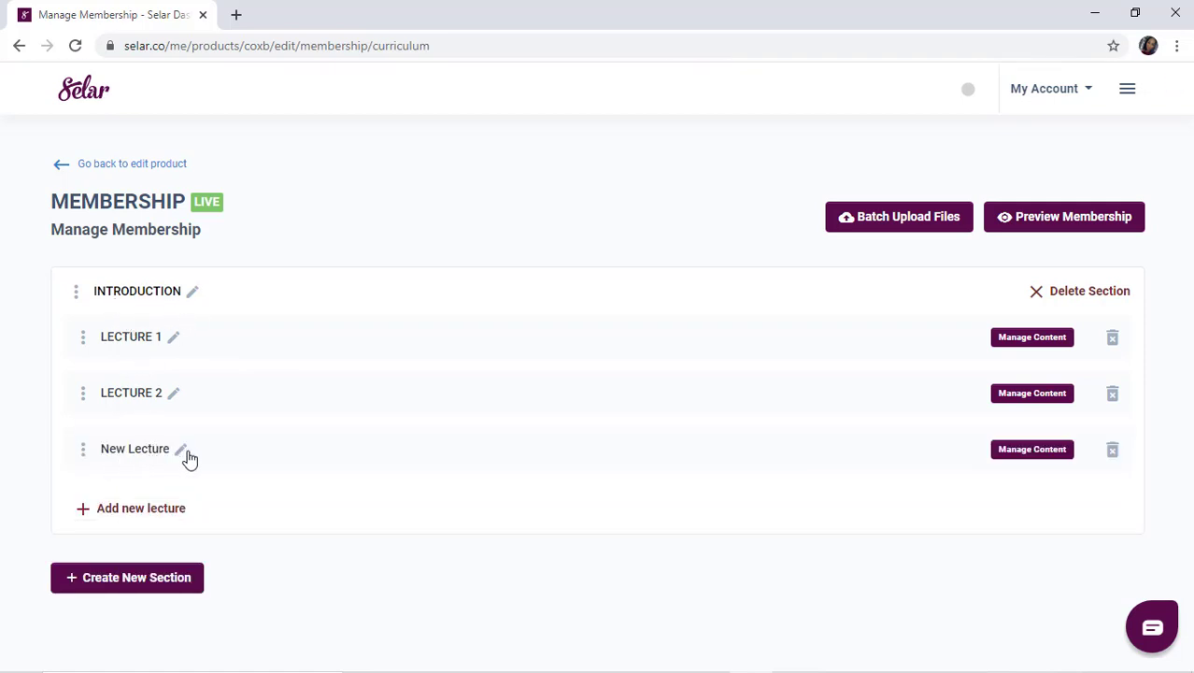
{"action": "left_click", "coordinate": [181, 449]}
{"action": "triple_click", "coordinate": [184, 450]}
{"action": "key", "text": "BackSpace"}
{"action": "left_click", "coordinate": [293, 450]}
- Add a fourth lecture to the INTRODUCTION section and name it DOWNLOADABLE FILES
{"action": "left_click", "coordinate": [145, 517]}
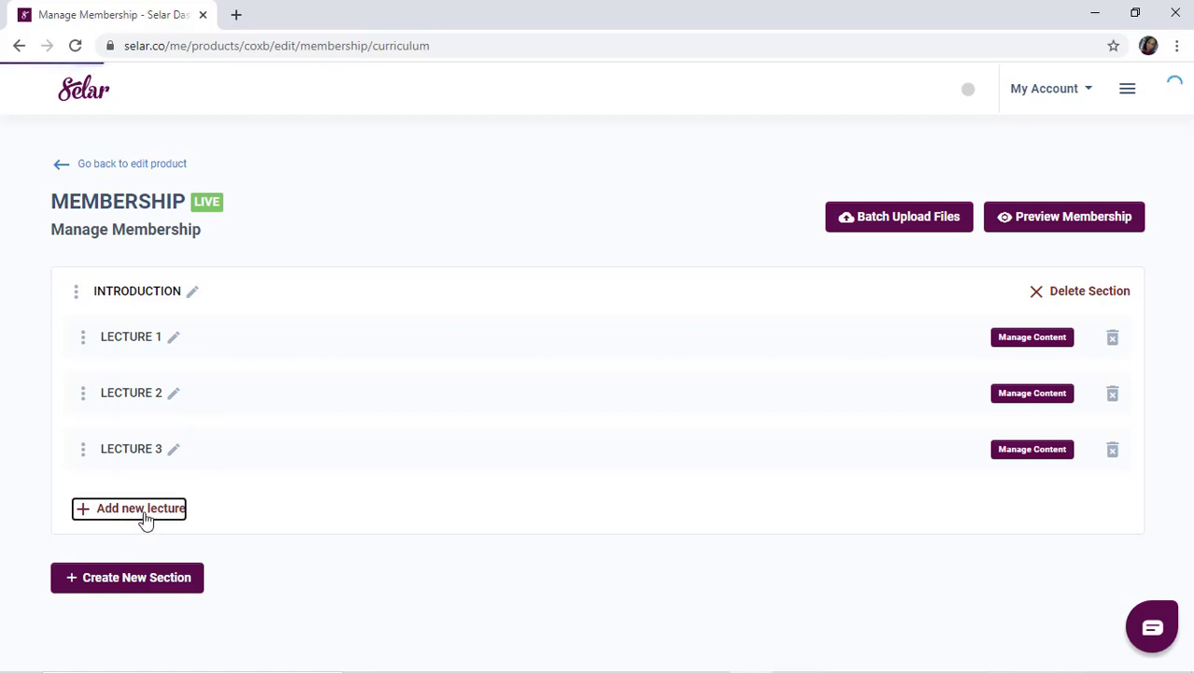
{"action": "left_click", "coordinate": [172, 505]}
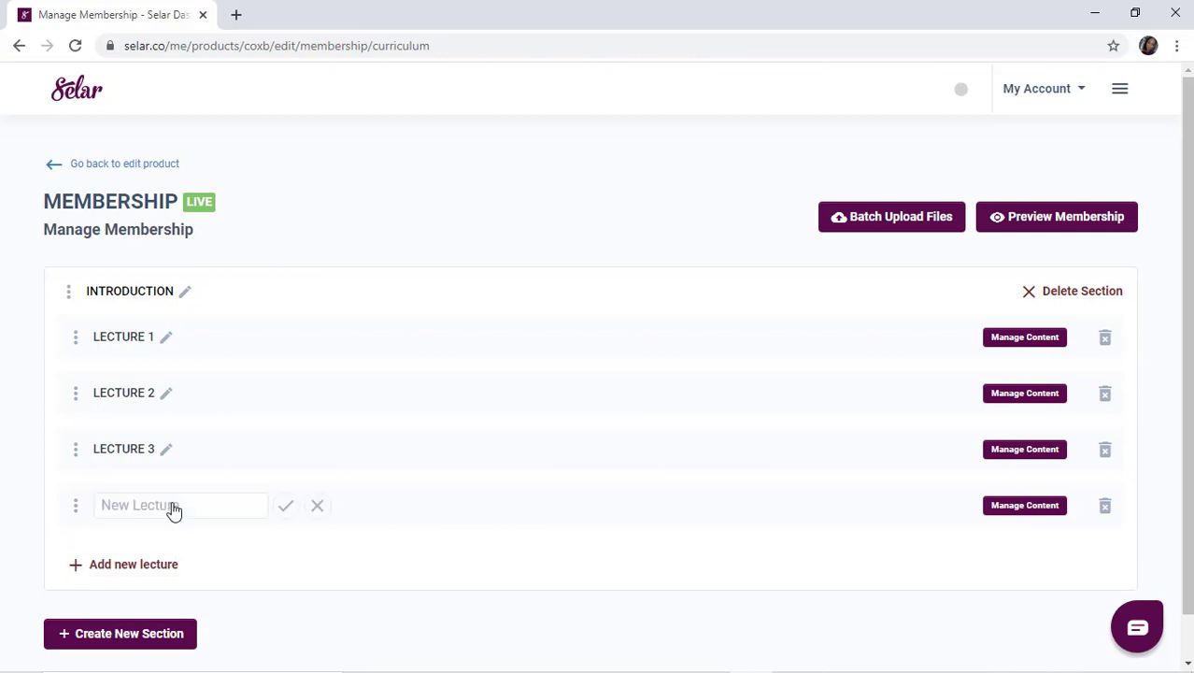
{"action": "triple_click", "coordinate": [161, 504]}
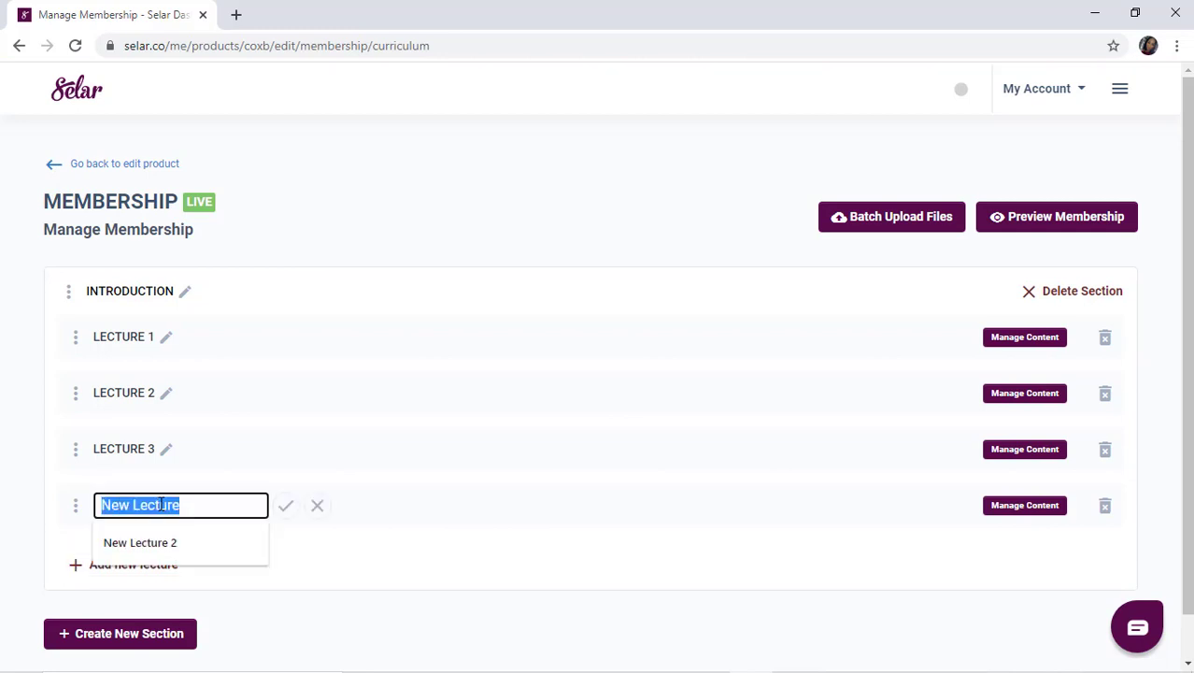
{"action": "type", "text": "DOWNLOADABLE FILES"}
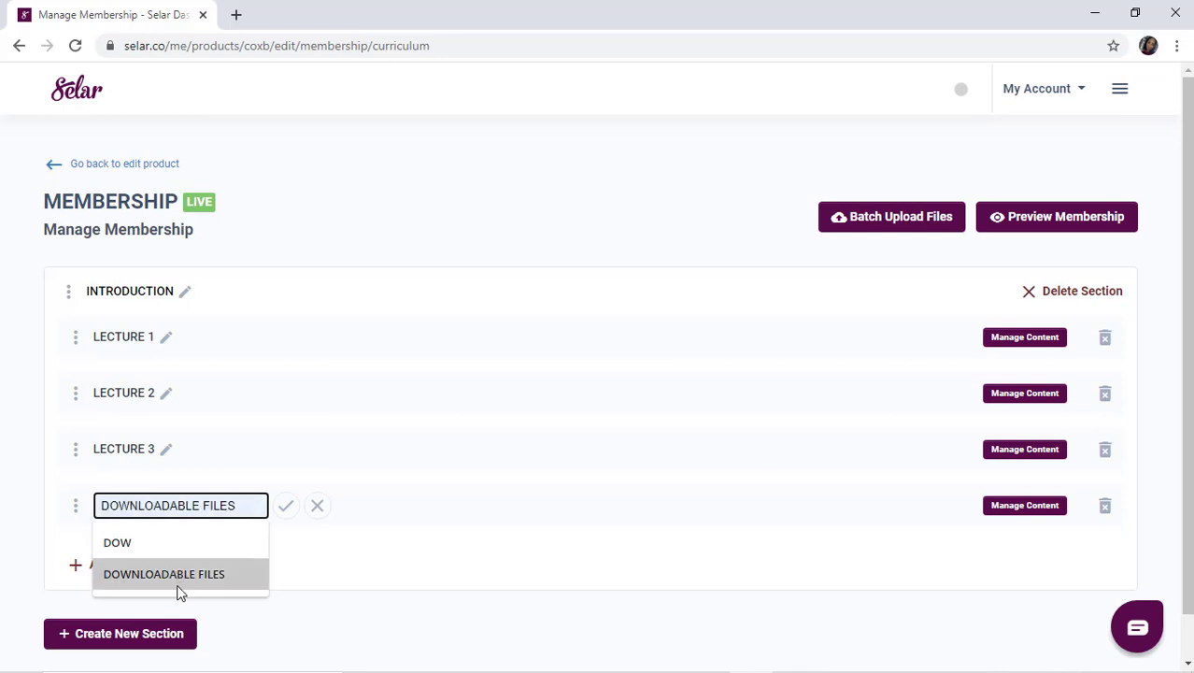
{"action": "left_click", "coordinate": [177, 580]}
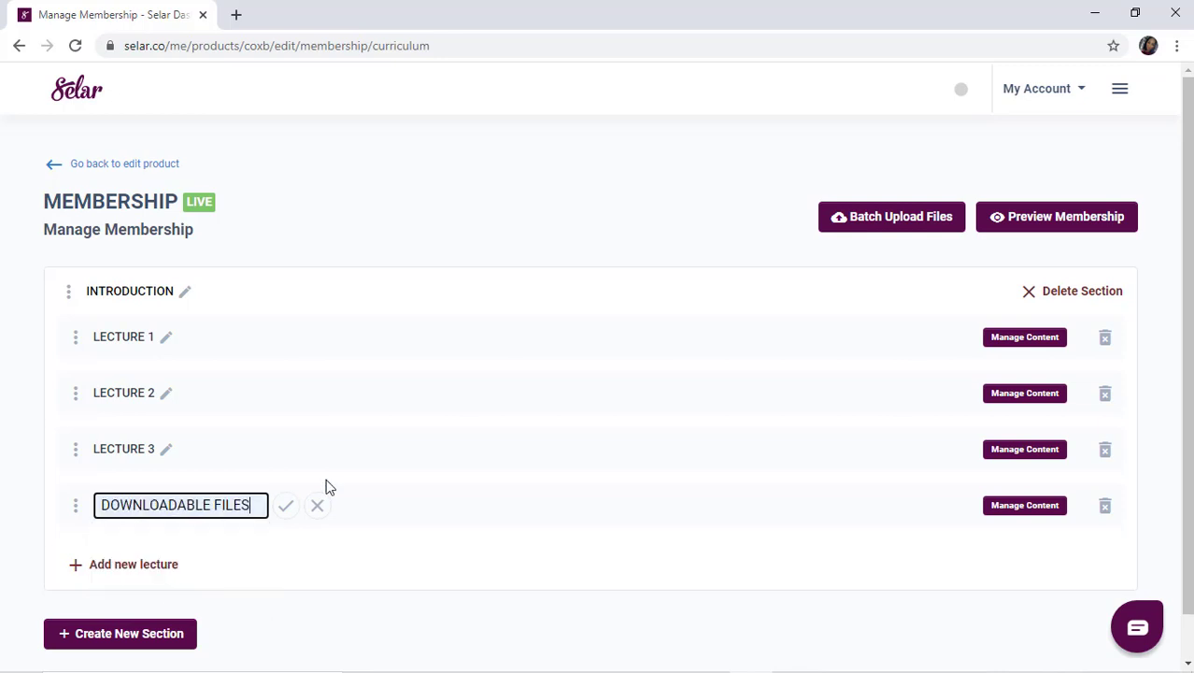
{"action": "left_click", "coordinate": [286, 507]}
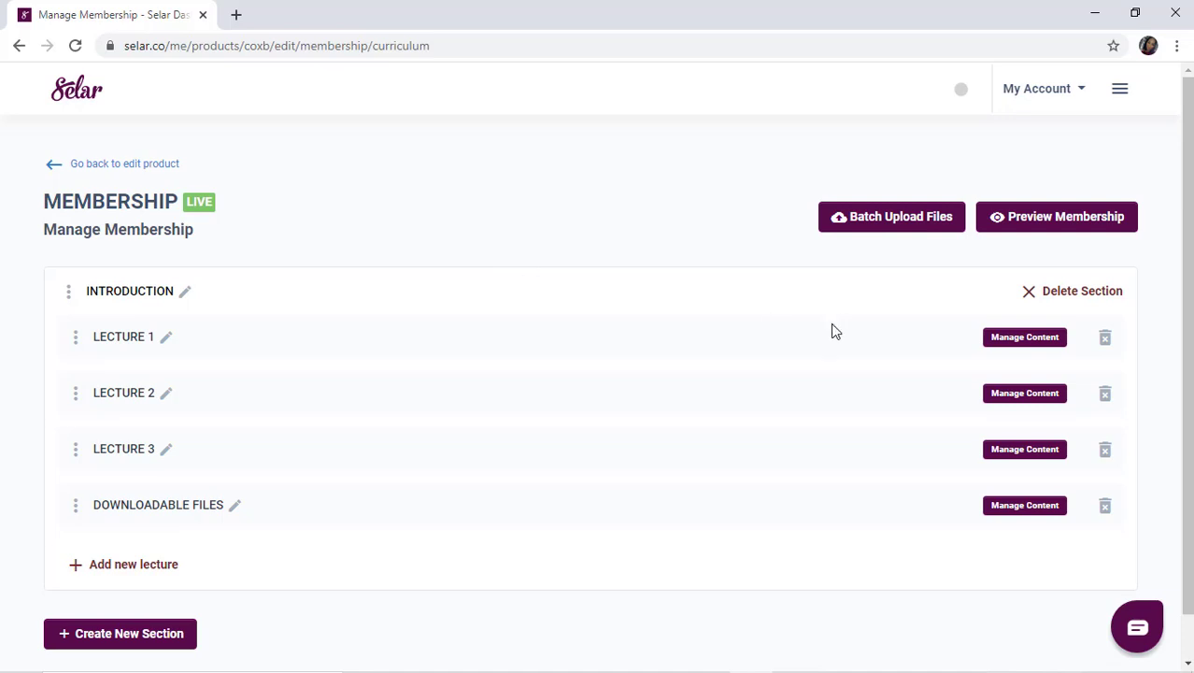
- Create a new section below INTRODUCTION and name it CONTENT STRATEGY
{"action": "scroll", "coordinate": [635, 514], "scroll_direction": "down", "scroll_amount": 1}
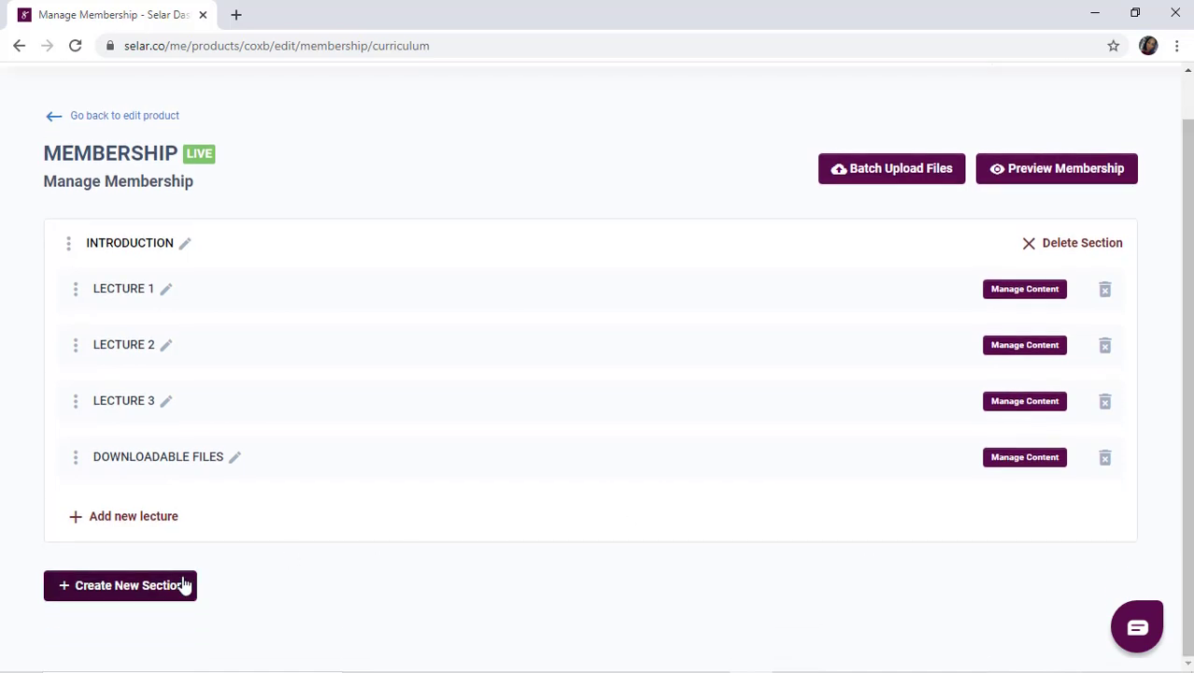
{"action": "left_click", "coordinate": [148, 585]}
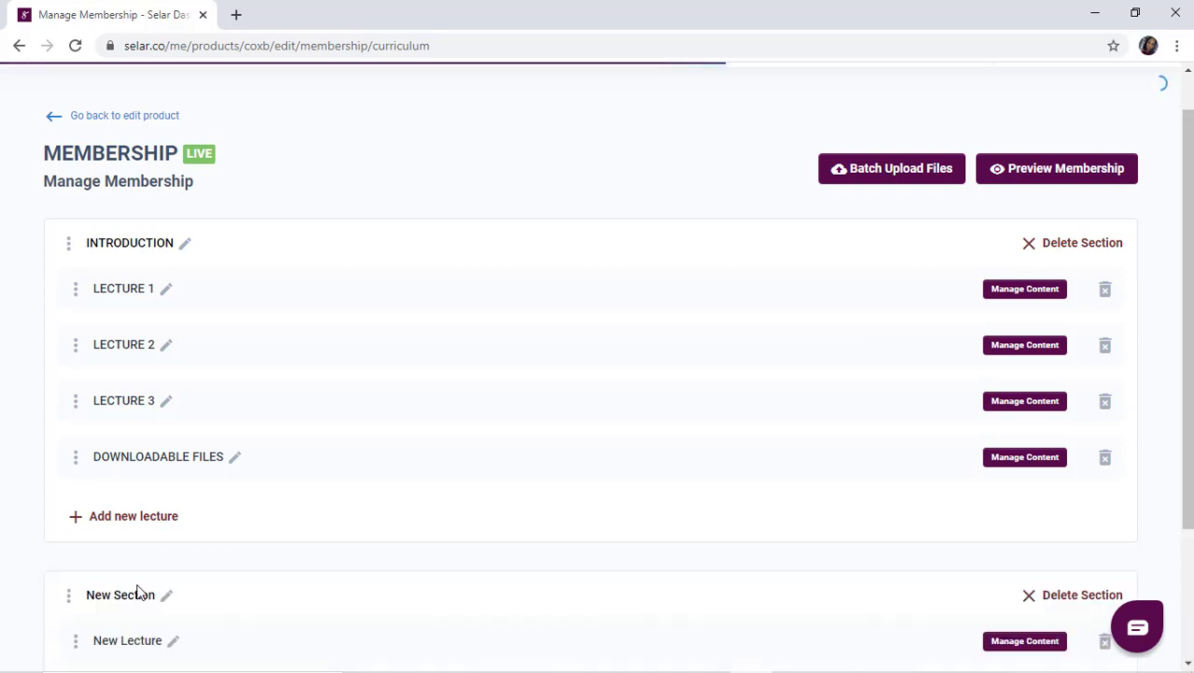
{"action": "left_click", "coordinate": [169, 597]}
{"action": "triple_click", "coordinate": [134, 602]}
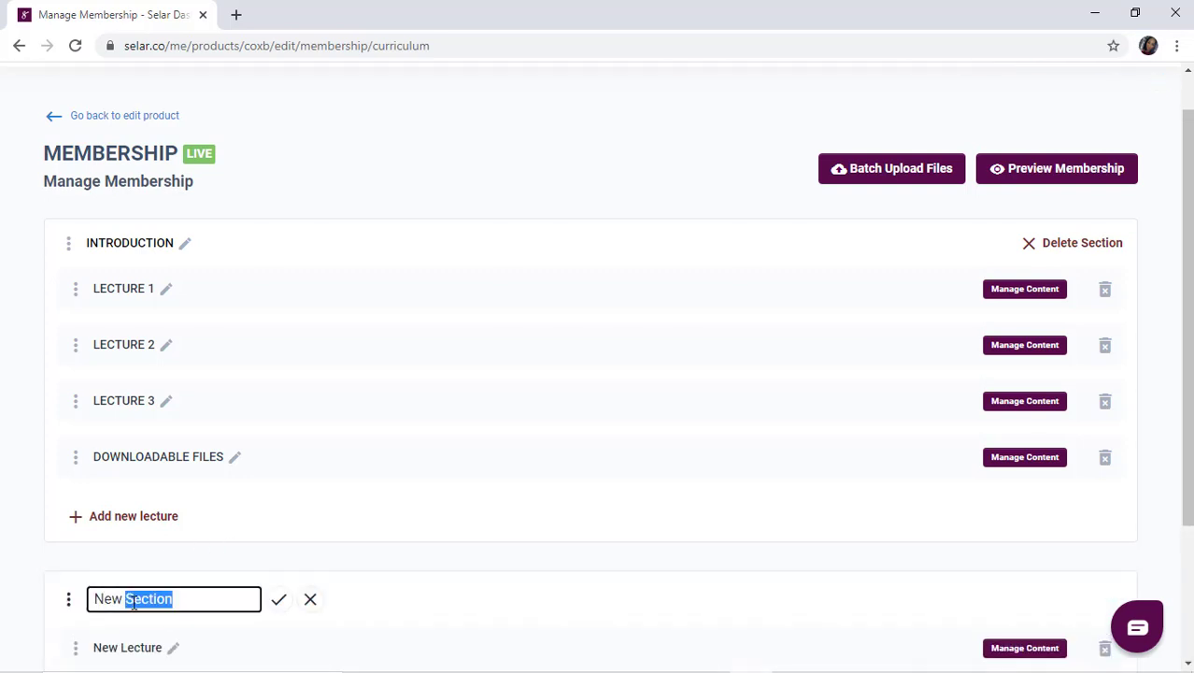
{"action": "type", "text": "CONT"}
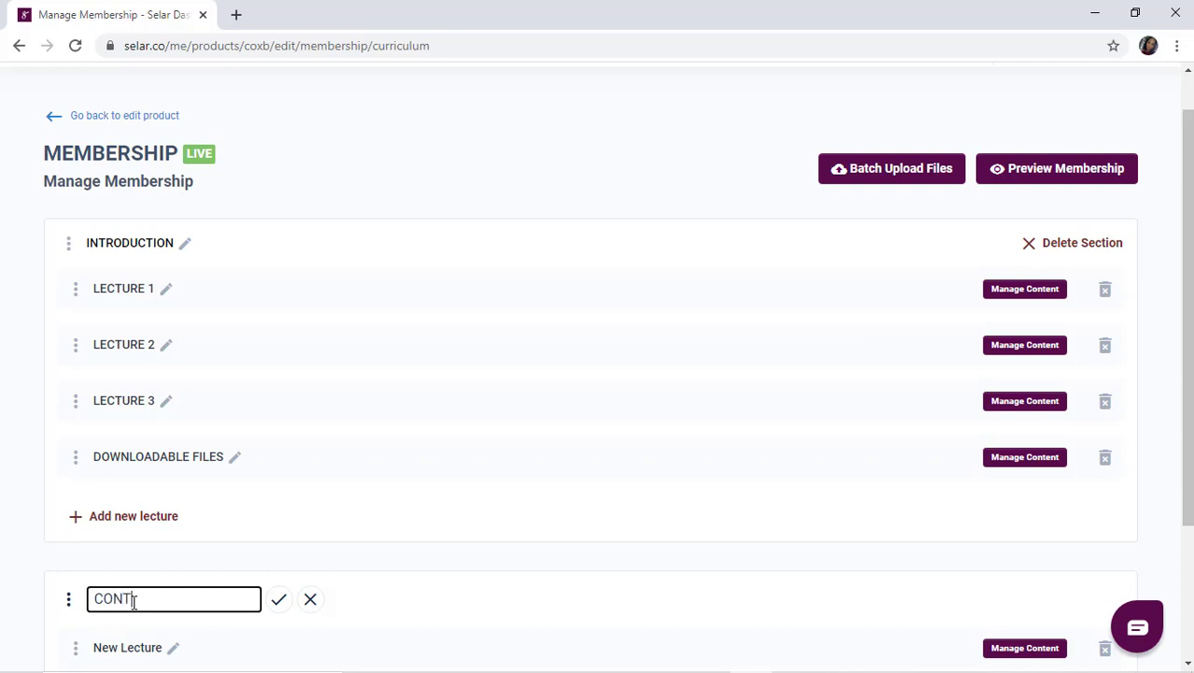
{"action": "type", "text": "ENT STRATEGY"}
{"action": "key", "text": "Tab"}
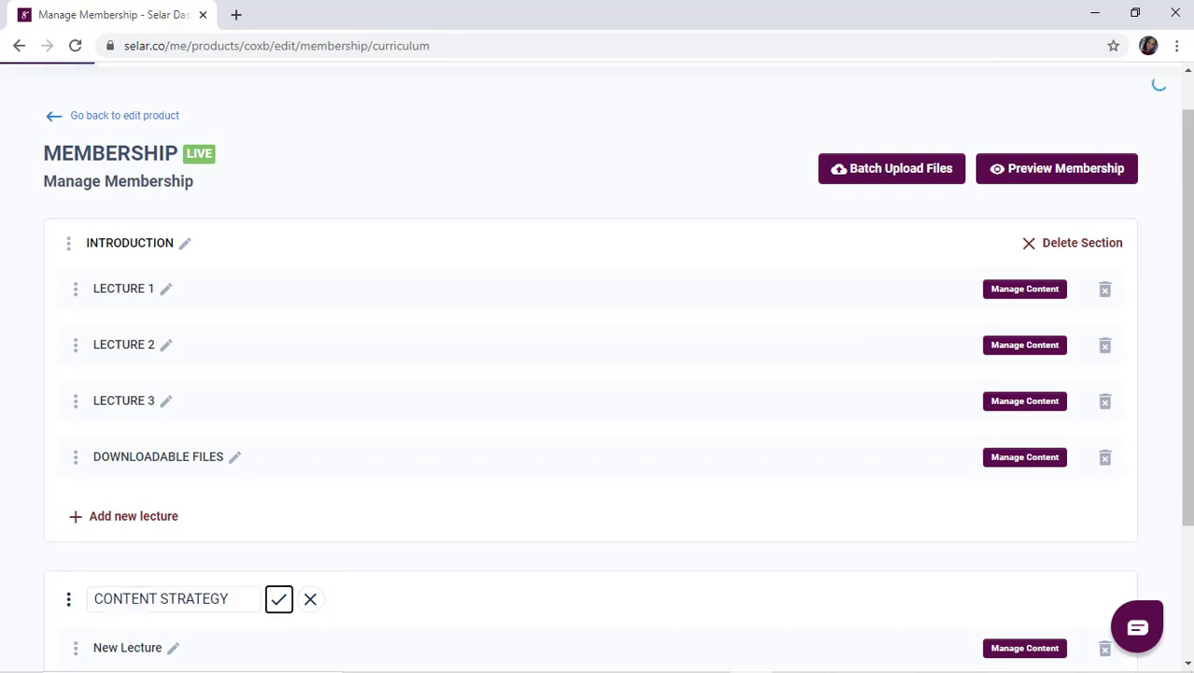
- Rename the default lecture in the CONTENT STRATEGY section as LECTURE 1
{"action": "scroll", "coordinate": [598, 352], "scroll_direction": "down", "scroll_amount": 2}
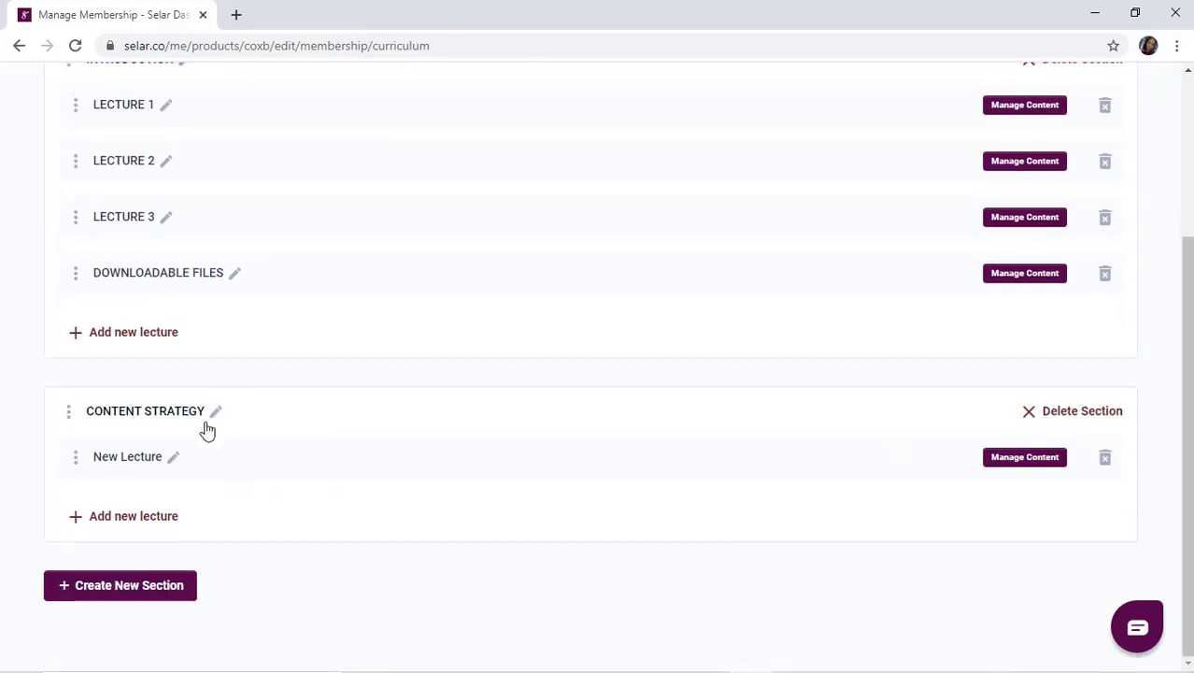
{"action": "left_click", "coordinate": [174, 457]}
{"action": "triple_click", "coordinate": [182, 457]}
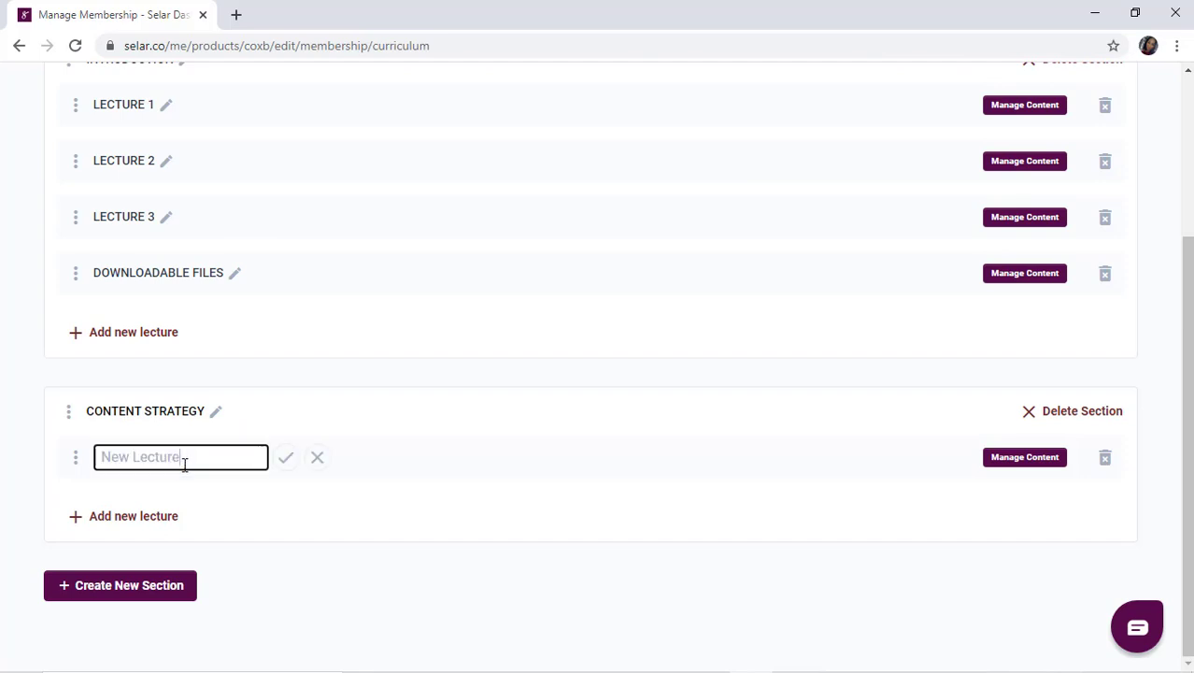
{"action": "type", "text": "l"}
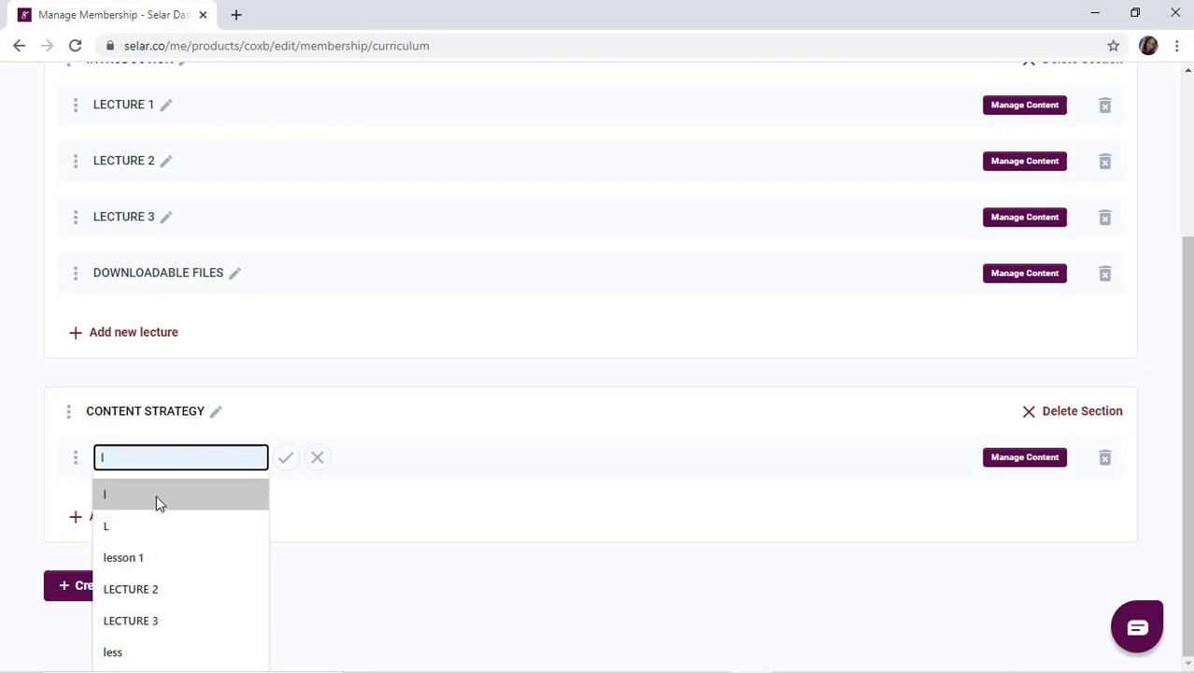
{"action": "type", "text": "E"}
{"action": "left_click", "coordinate": [281, 465]}
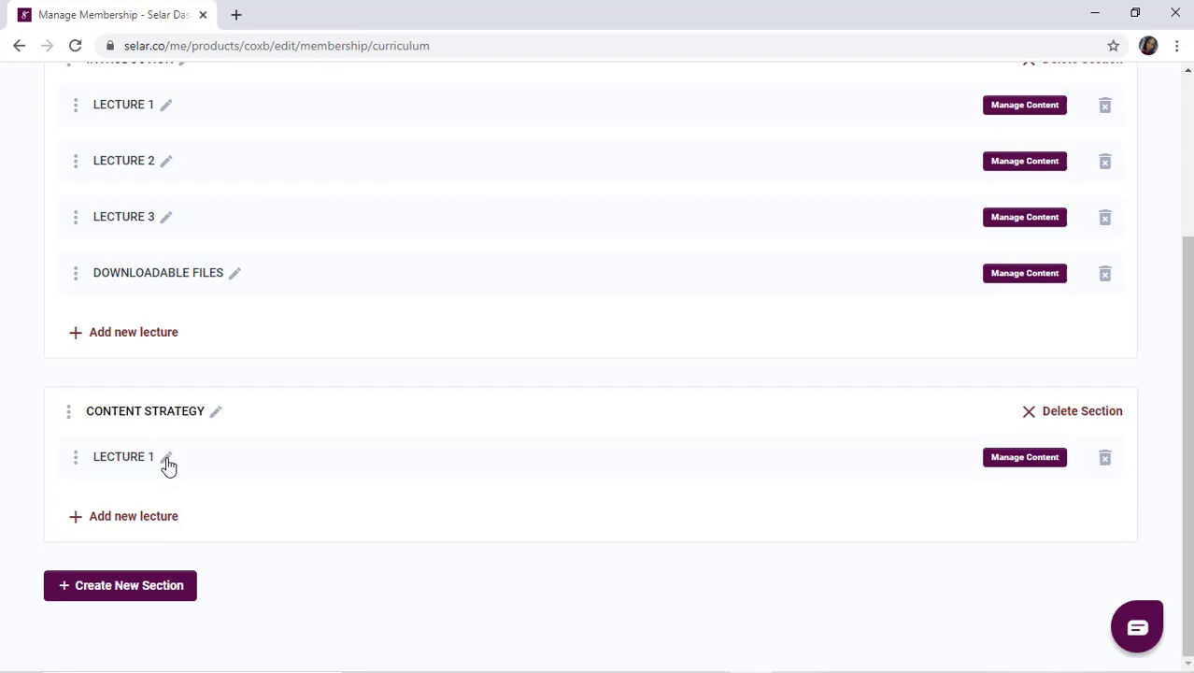
- Add a second lecture to the CONTENT STRATEGY section and name it LECTURE 2
{"action": "left_click", "coordinate": [150, 523]}
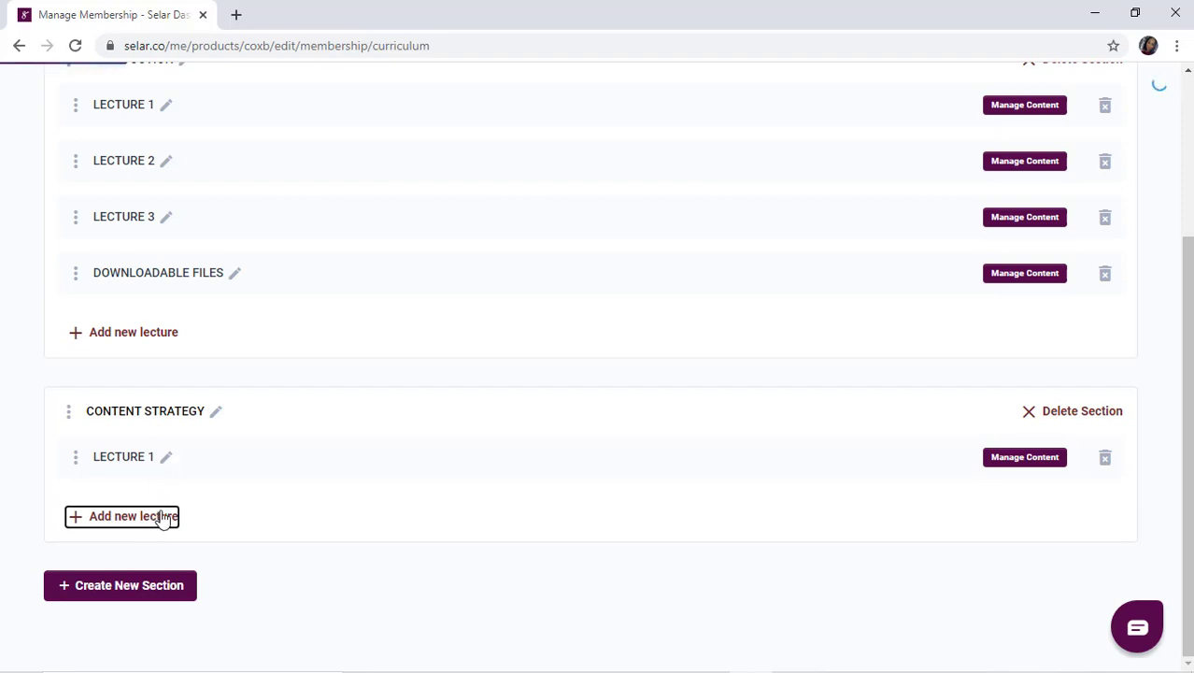
{"action": "triple_click", "coordinate": [174, 517]}
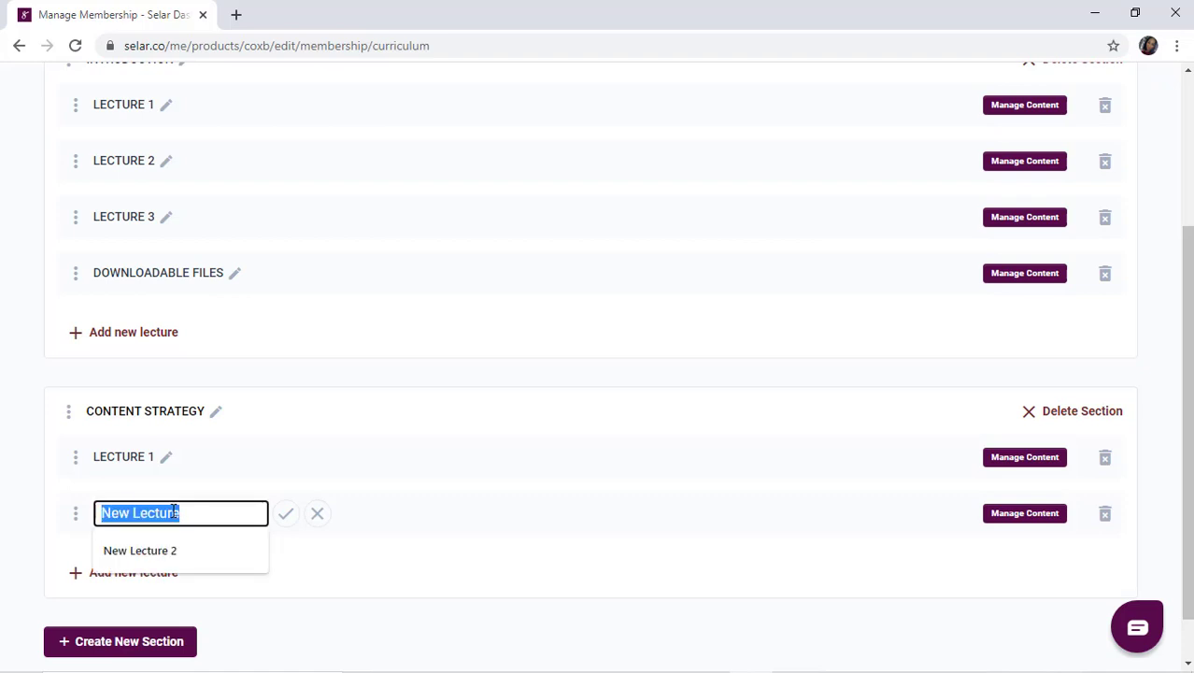
{"action": "type", "text": "LECTURE 2"}
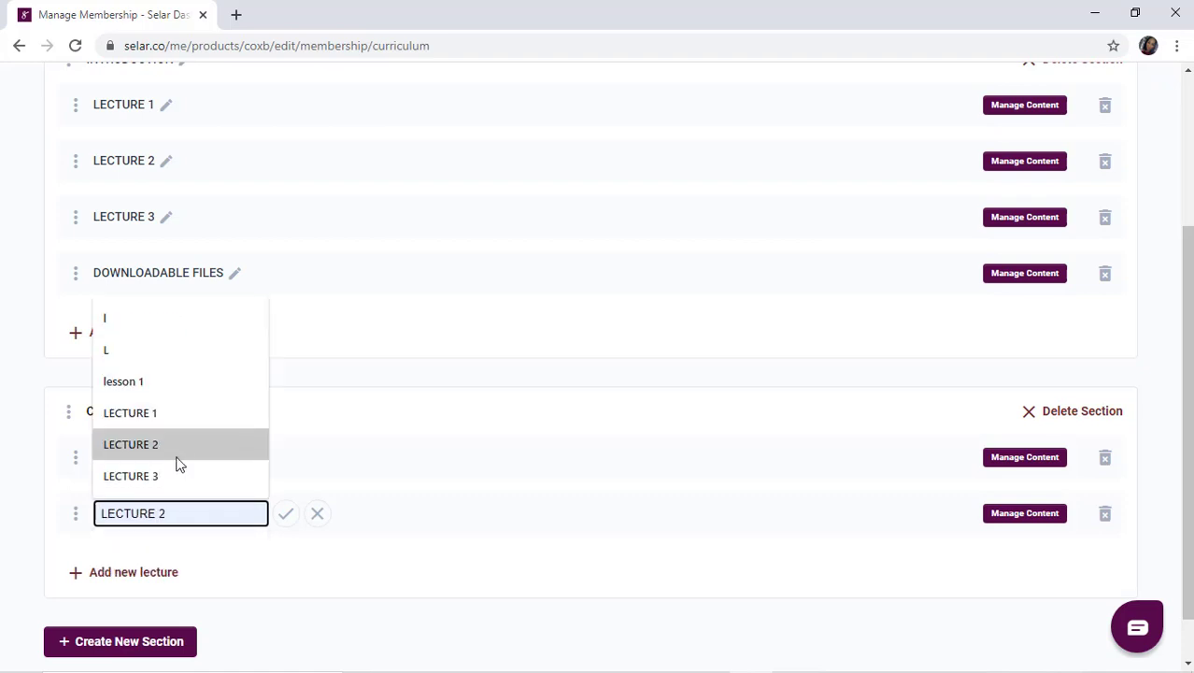
{"action": "left_click", "coordinate": [176, 450]}
{"action": "left_click", "coordinate": [278, 520]}
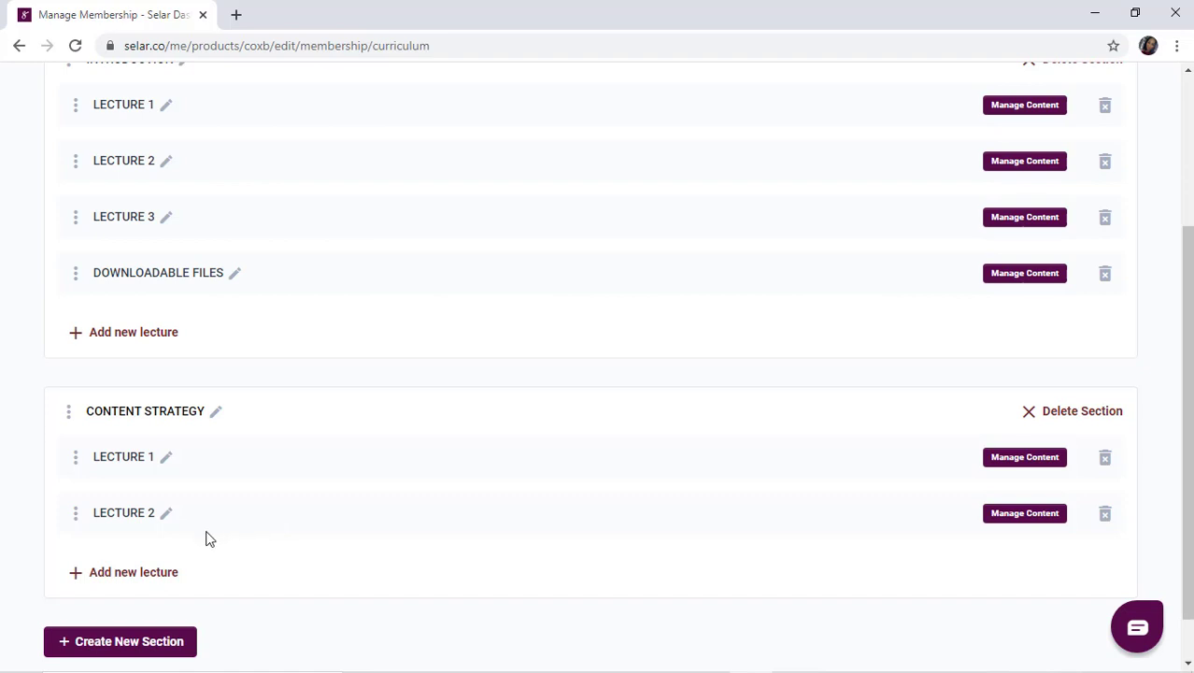
- Add a third lecture to the CONTENT STRATEGY section and name it DOWNLOADABLE FILES
{"action": "left_click", "coordinate": [116, 576]}
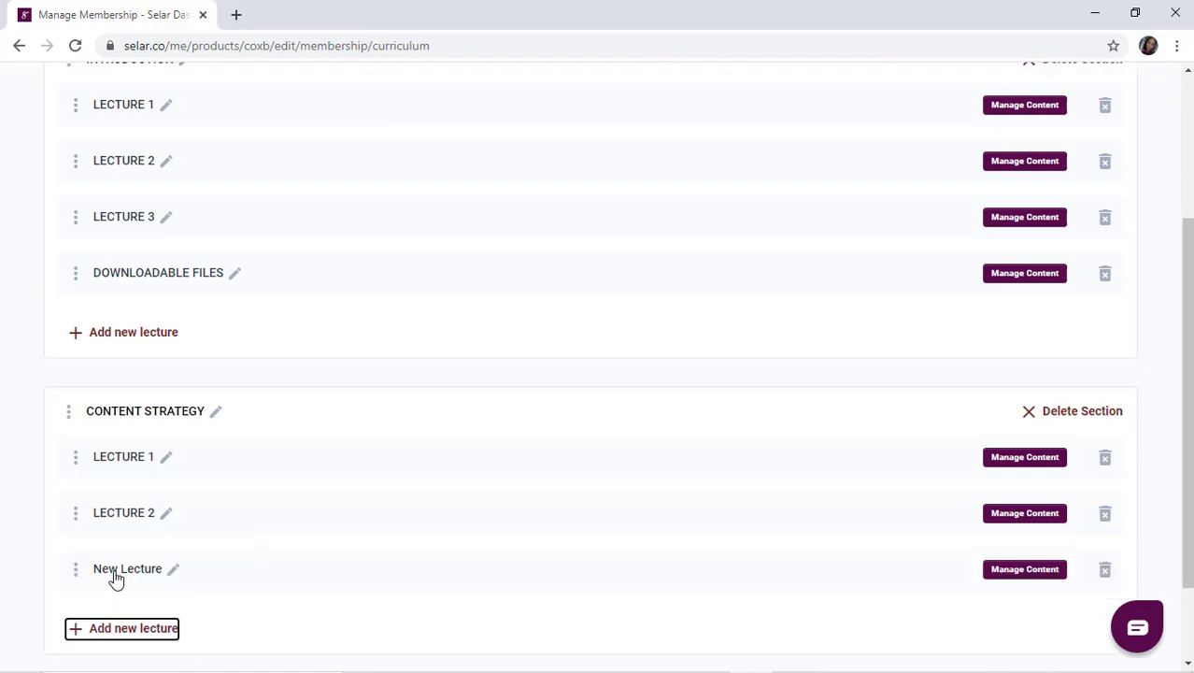
{"action": "left_click", "coordinate": [169, 579]}
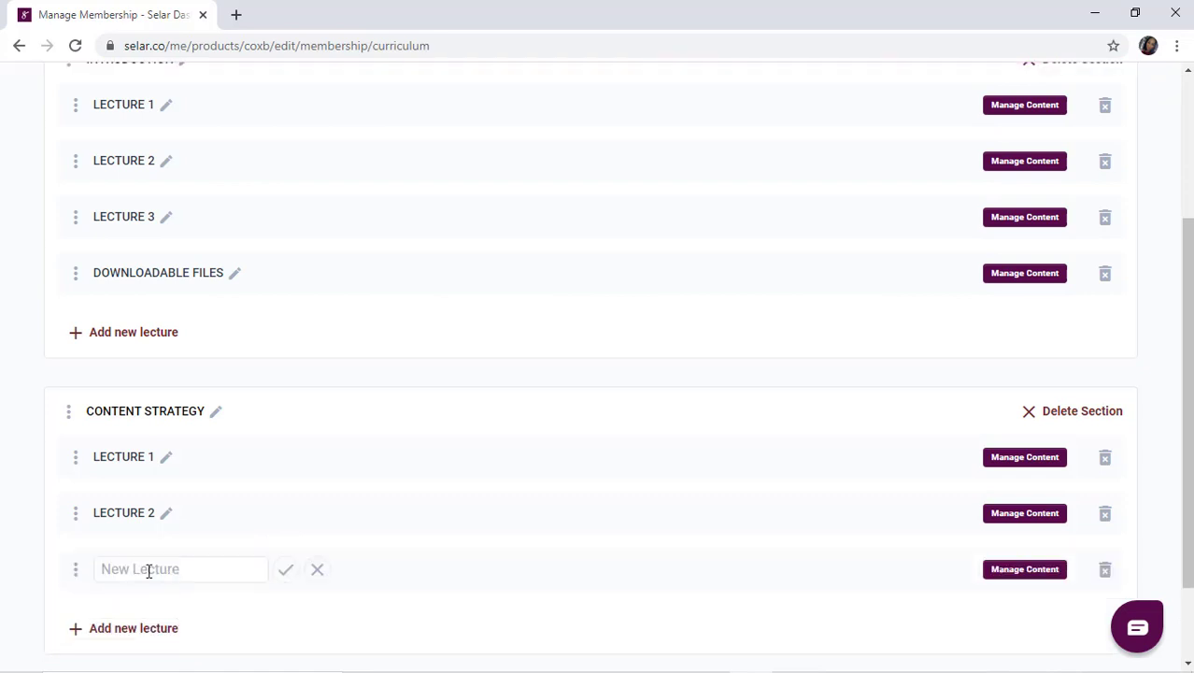
{"action": "triple_click", "coordinate": [147, 570]}
{"action": "type", "text": "DOWNLOADABLE FILES"}
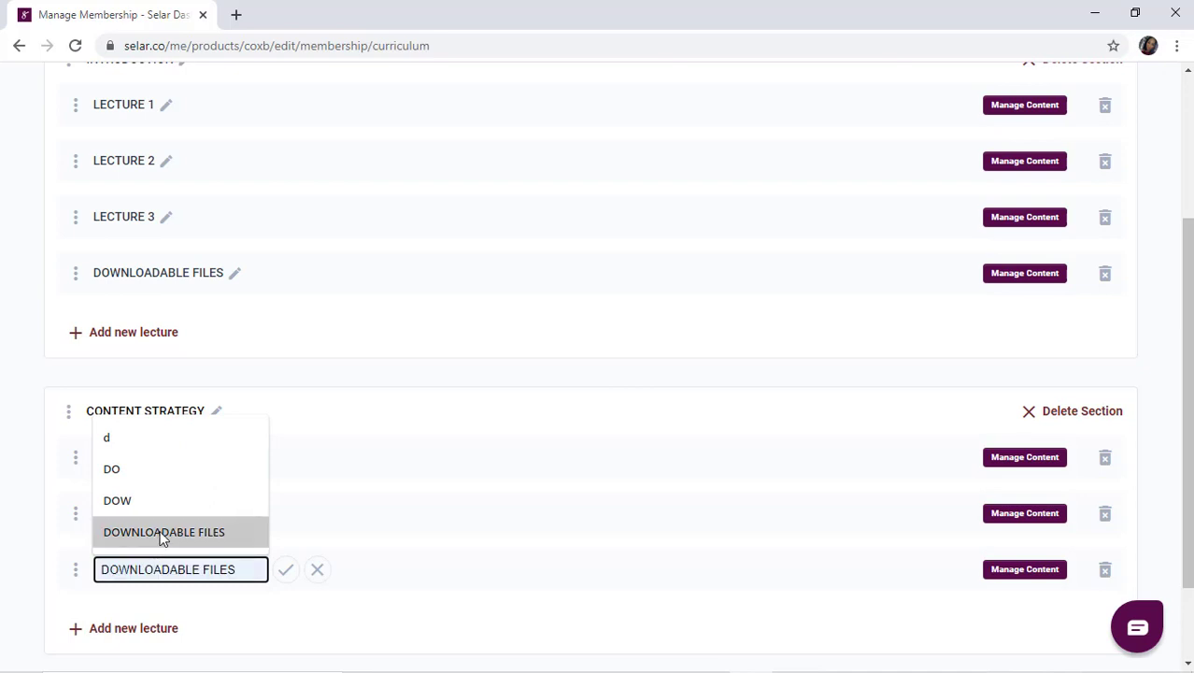
{"action": "left_click", "coordinate": [140, 532]}
{"action": "left_click", "coordinate": [284, 571]}
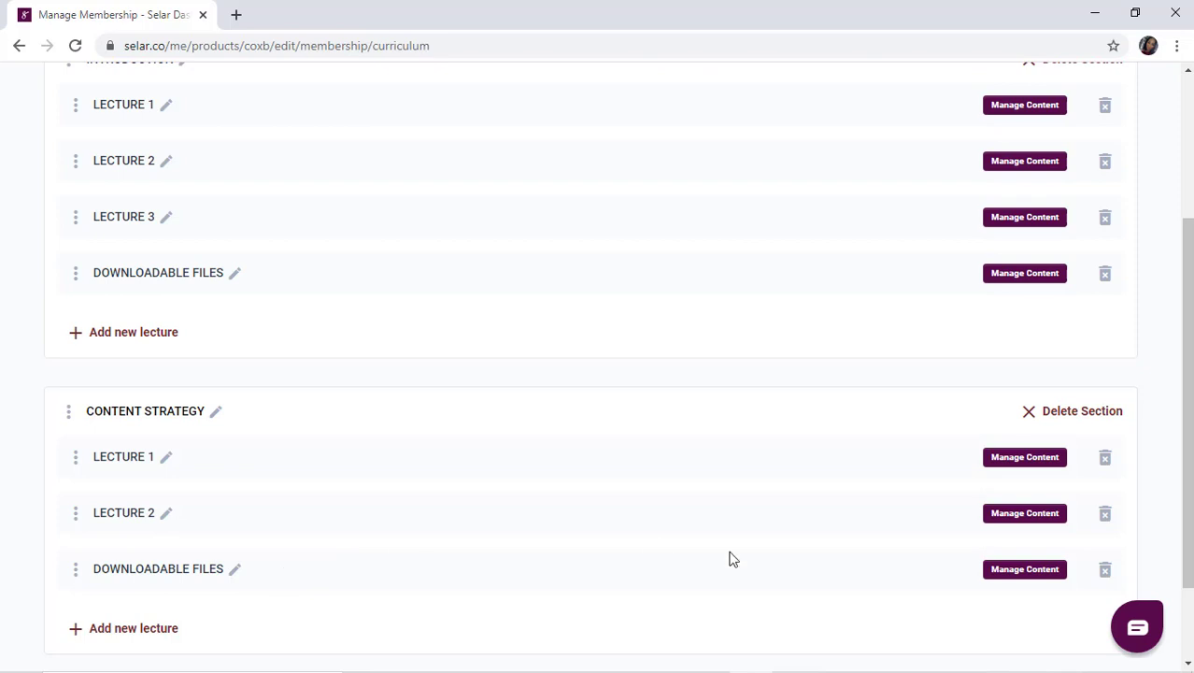
- Create a new section below CONTENT STRATEGY and name it TRAFFIC
{"action": "left_click", "coordinate": [1188, 592]}
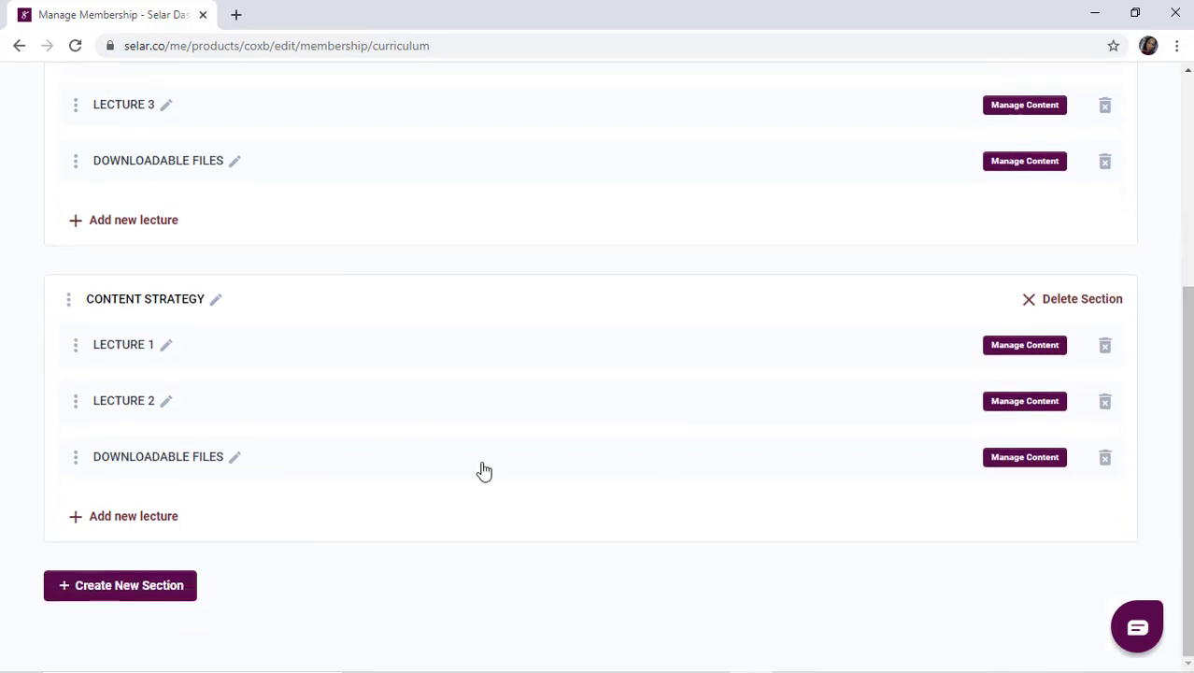
{"action": "left_click", "coordinate": [152, 585]}
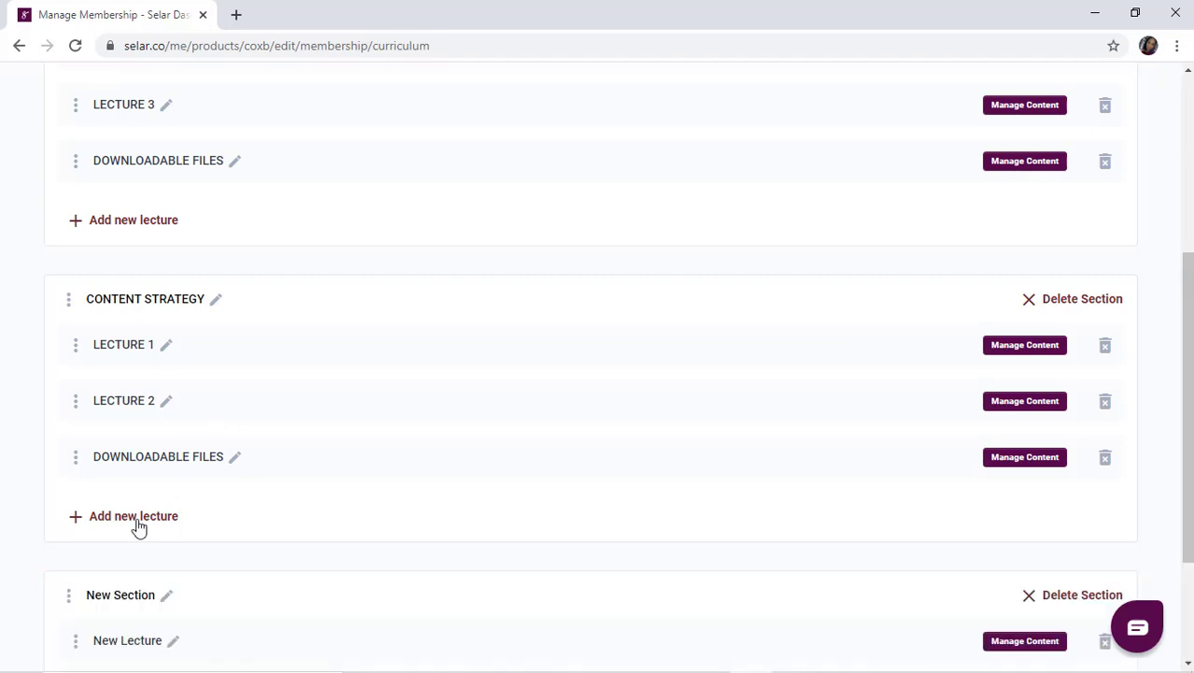
{"action": "left_click", "coordinate": [148, 601]}
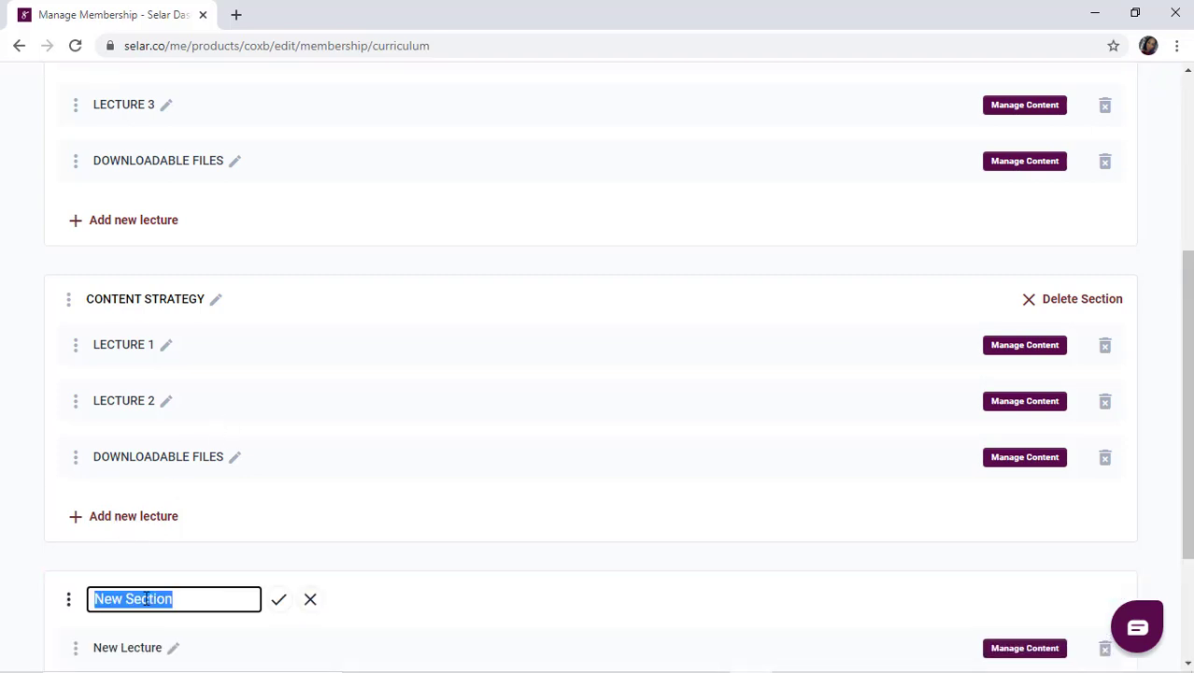
{"action": "type", "text": "TRAFFI"}
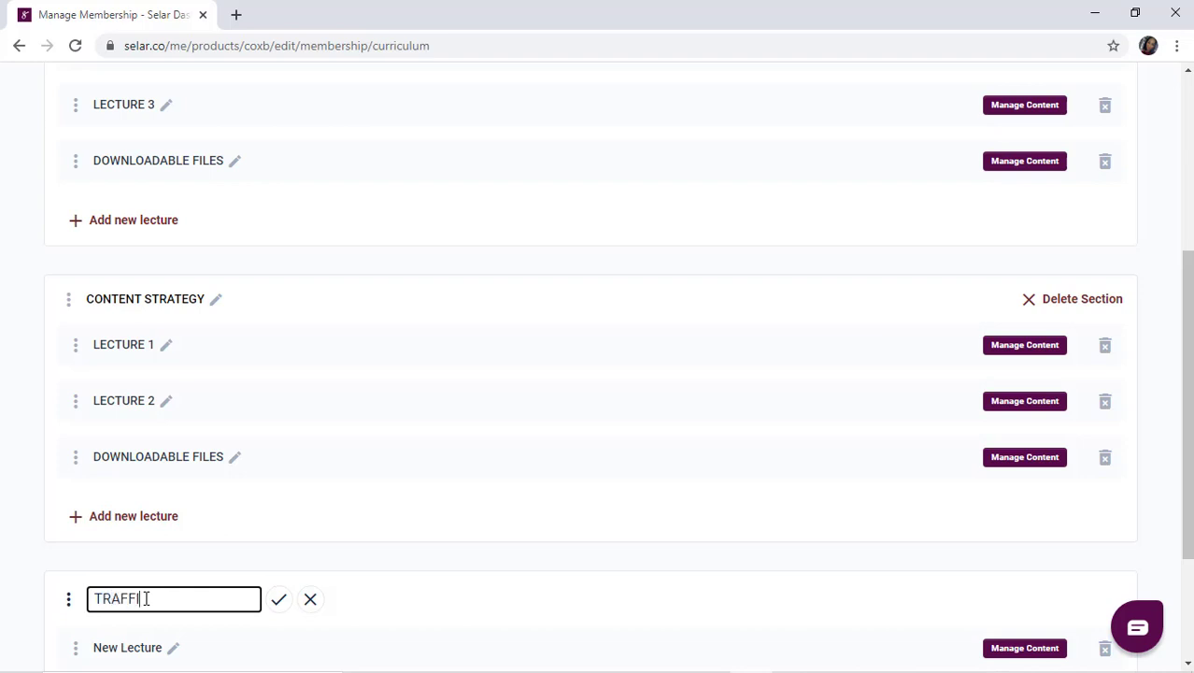
{"action": "type", "text": "C"}
{"action": "left_click", "coordinate": [280, 601]}
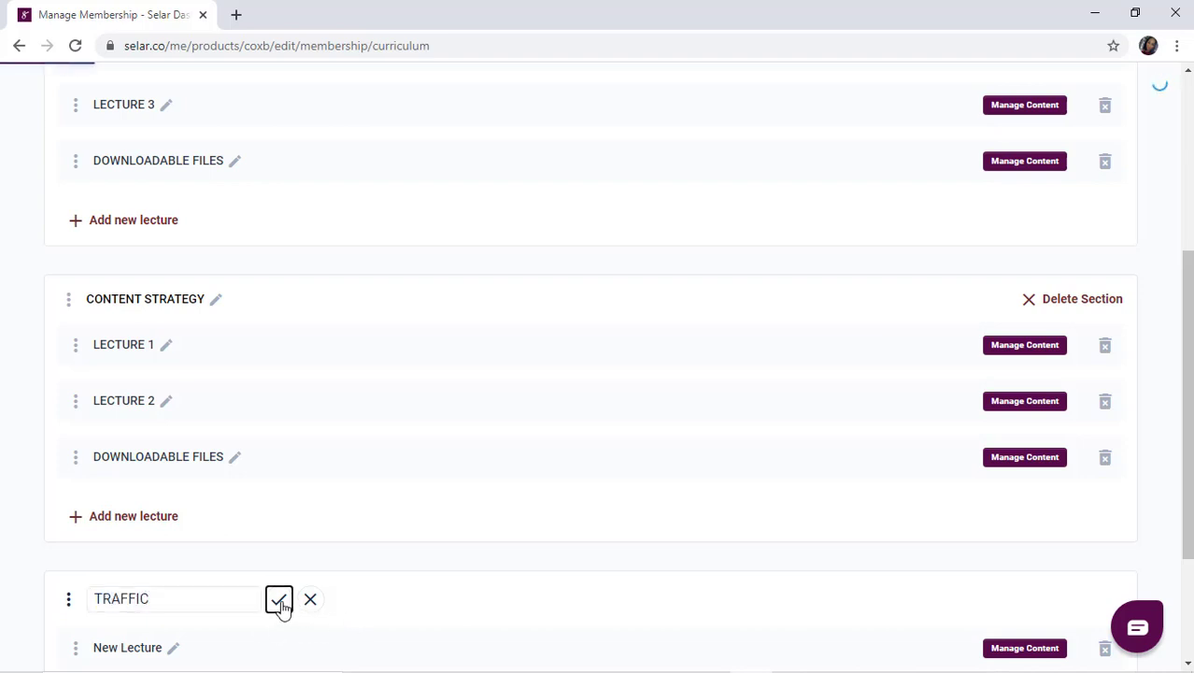
- Rename the default lecture in the TRAFFIC section as LECTURE 1
{"action": "scroll", "coordinate": [1185, 552], "scroll_direction": "down", "scroll_amount": 1}
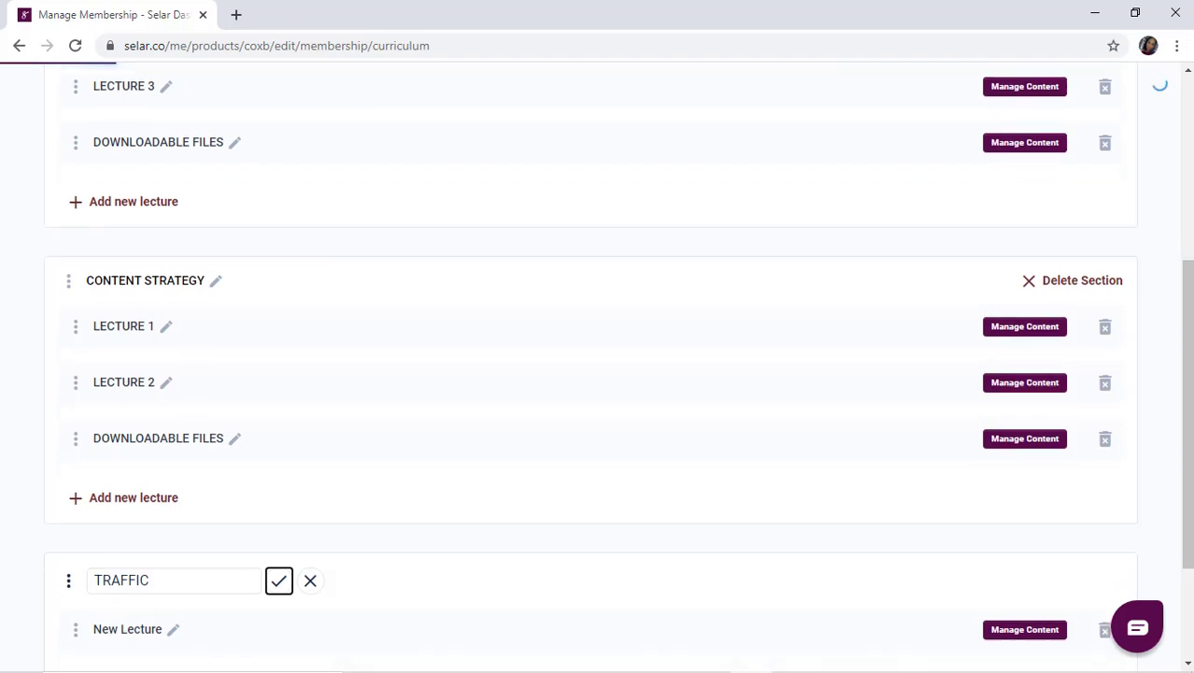
{"action": "scroll", "coordinate": [1185, 552], "scroll_direction": "down", "scroll_amount": 2}
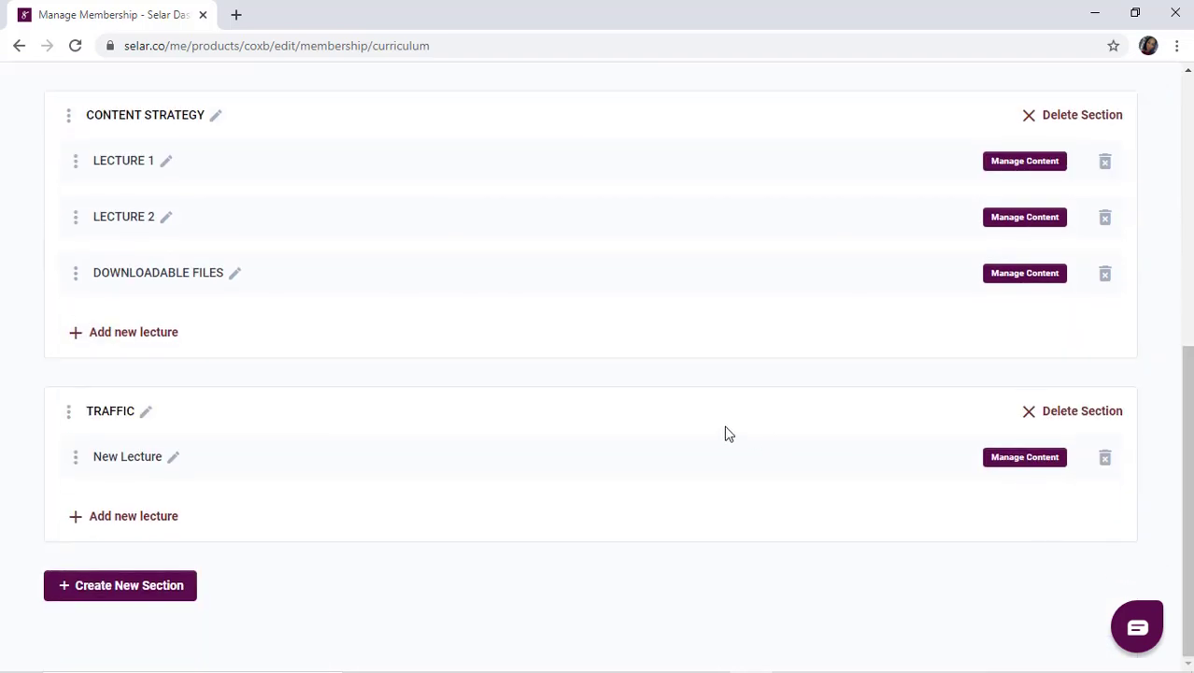
{"action": "left_click", "coordinate": [175, 461]}
{"action": "triple_click", "coordinate": [139, 458]}
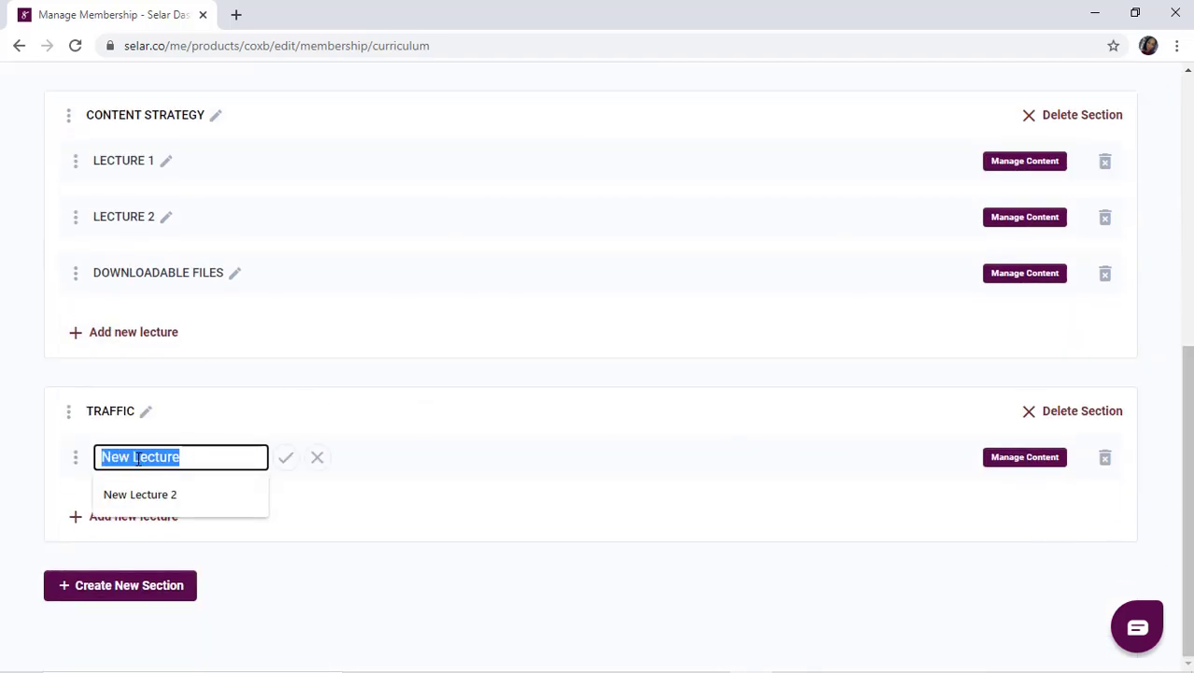
{"action": "type", "text": "LECTURE 1"}
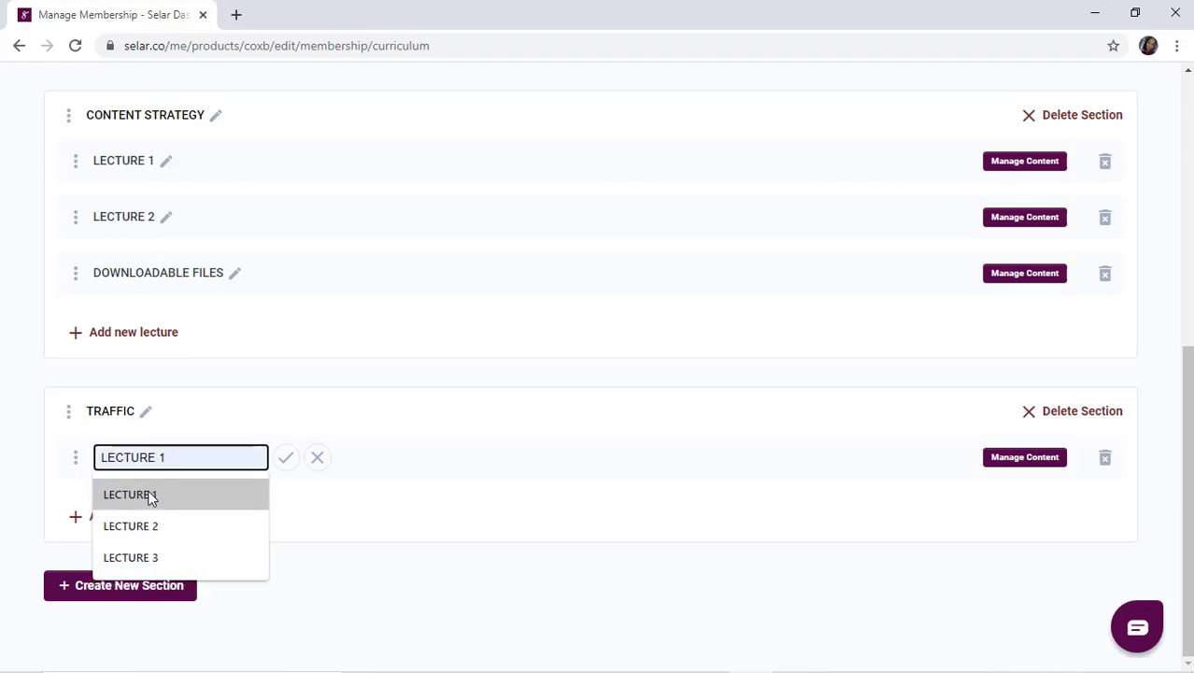
{"action": "left_click", "coordinate": [147, 494]}
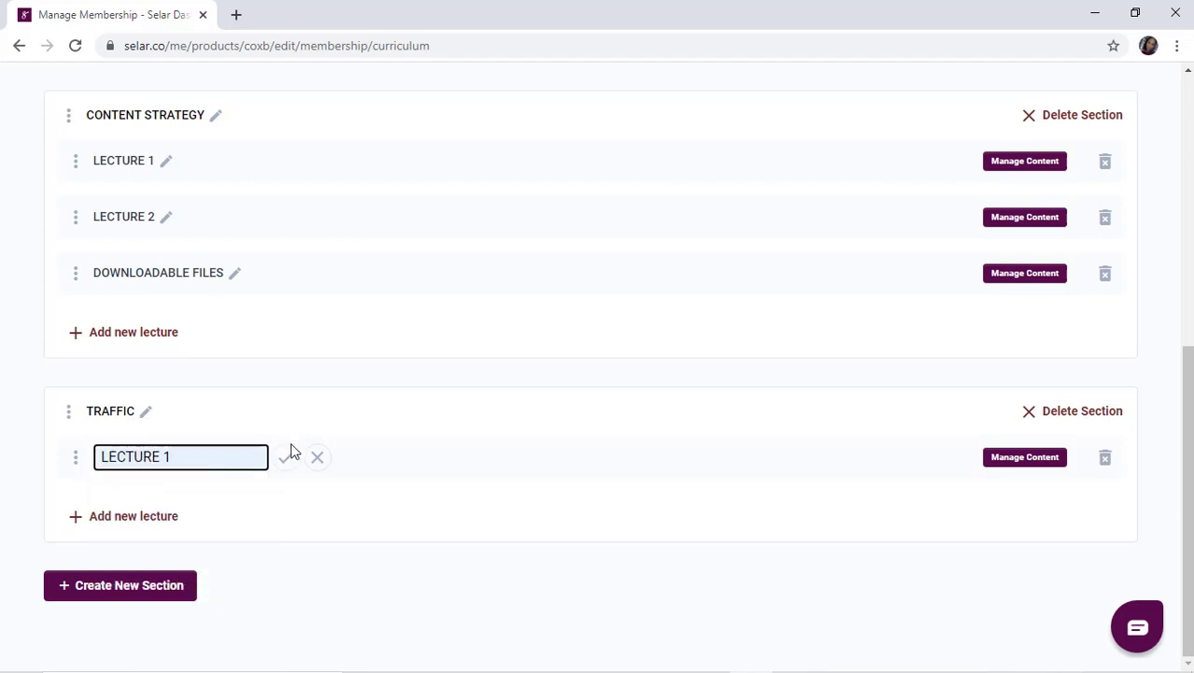
{"action": "left_click", "coordinate": [288, 456]}
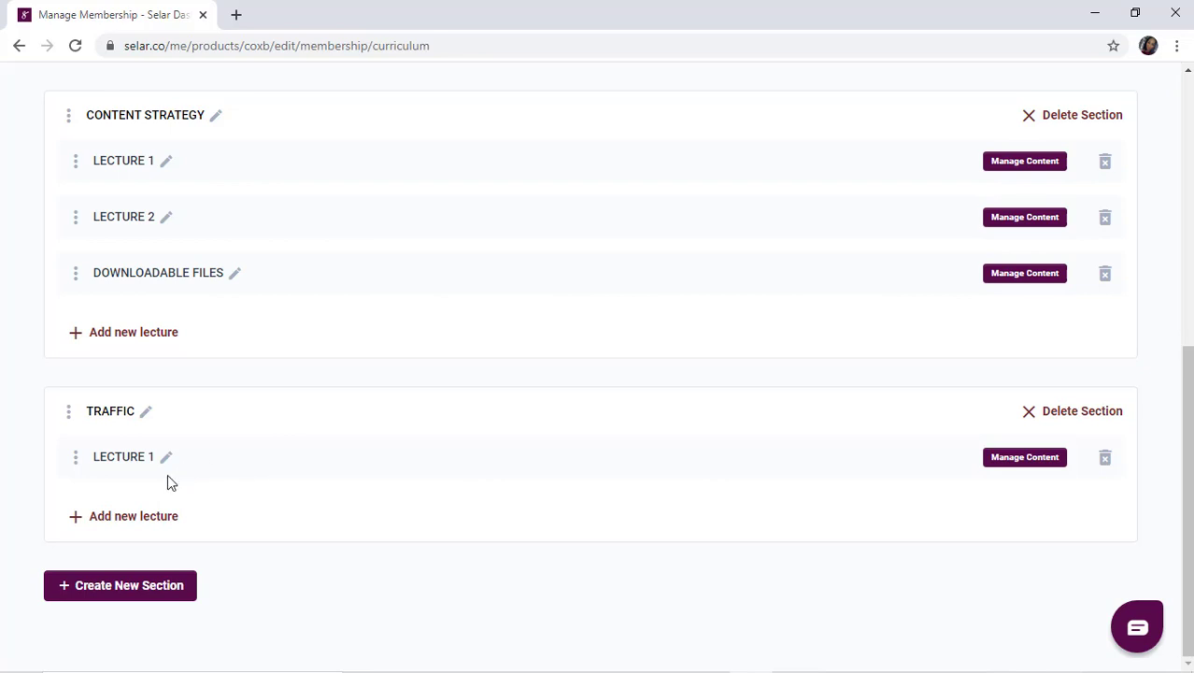
- Add a second lecture to the TRAFFIC section and name it LECTURE 2
{"action": "left_click", "coordinate": [154, 521]}
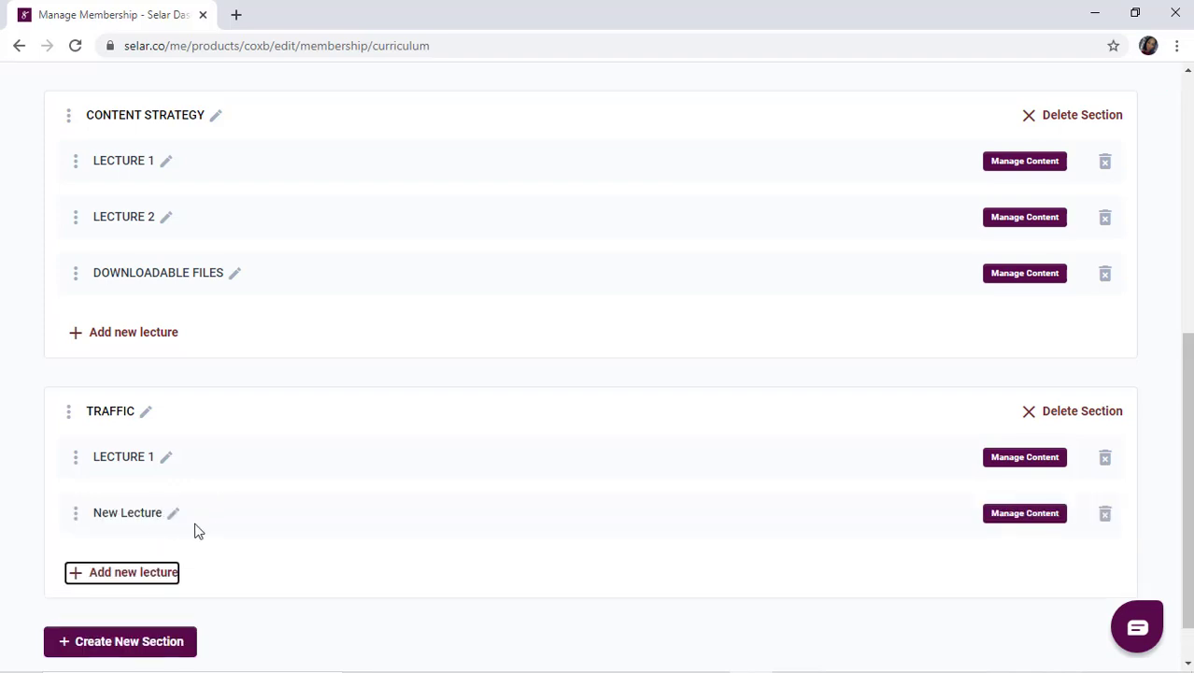
{"action": "left_click", "coordinate": [172, 515]}
{"action": "double_click", "coordinate": [147, 514]}
{"action": "triple_click", "coordinate": [145, 516]}
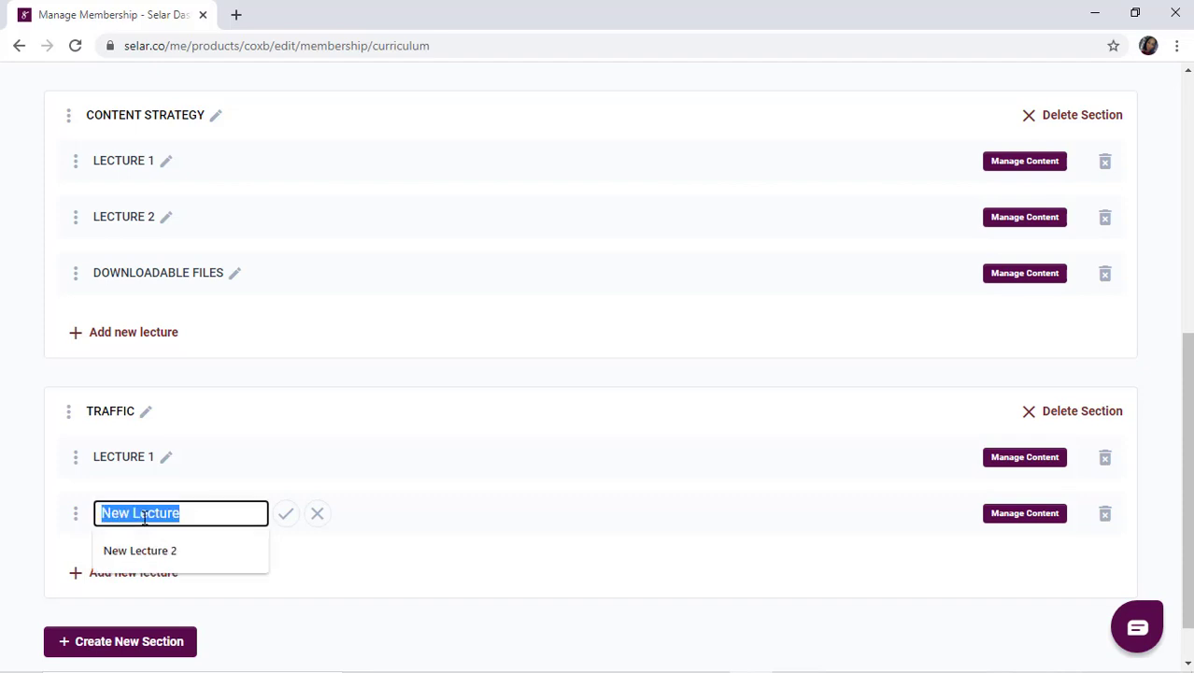
{"action": "key", "text": "BackSpace"}
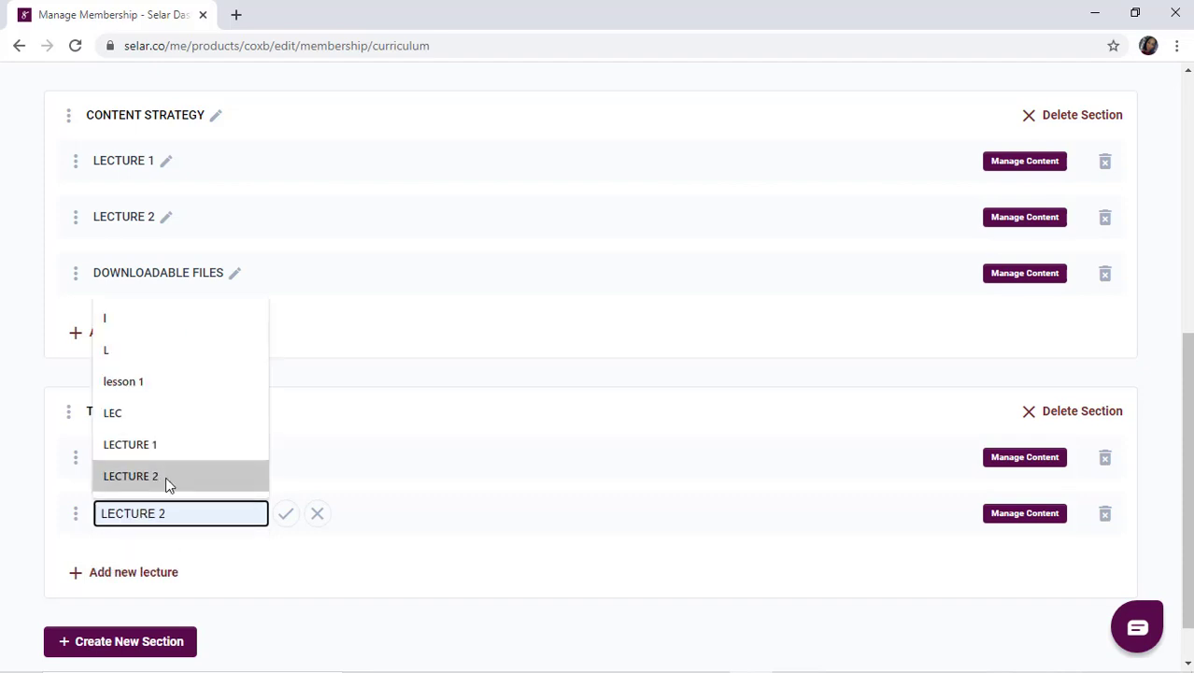
{"action": "left_click", "coordinate": [166, 477]}
{"action": "left_click", "coordinate": [285, 514]}
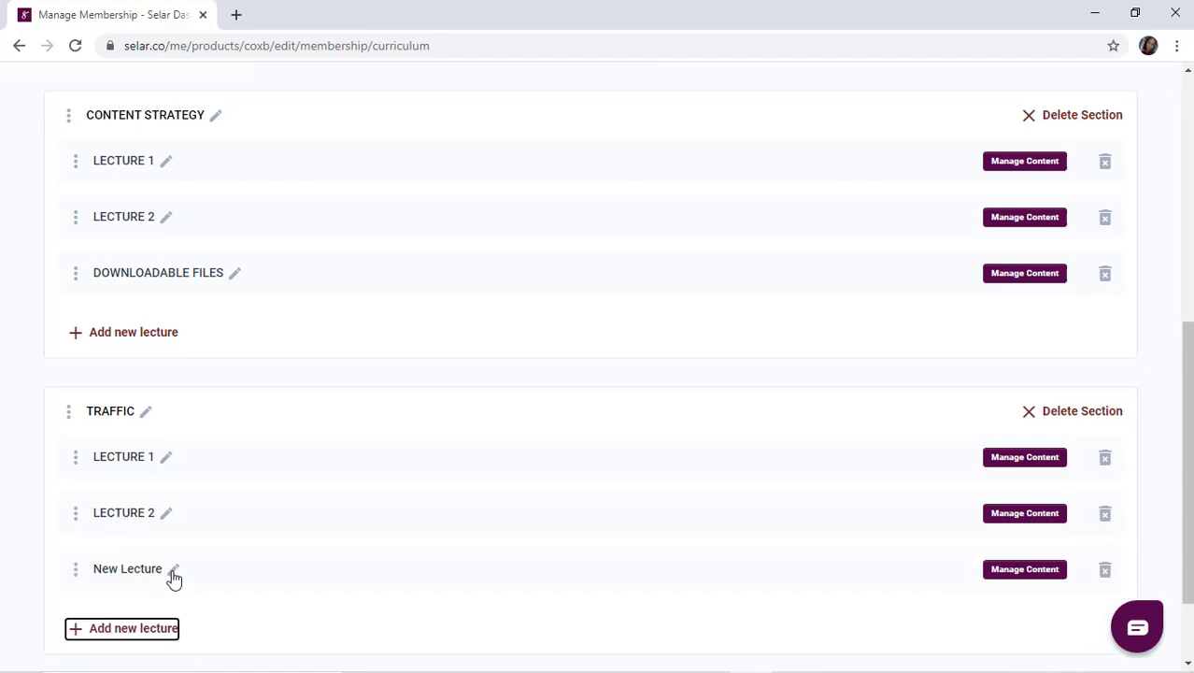
- Rename the new third lecture in the TRAFFIC section as DOWNLOADABLE FILES
{"action": "left_click", "coordinate": [173, 570]}
{"action": "left_click", "coordinate": [157, 569]}
{"action": "triple_click", "coordinate": [156, 570]}
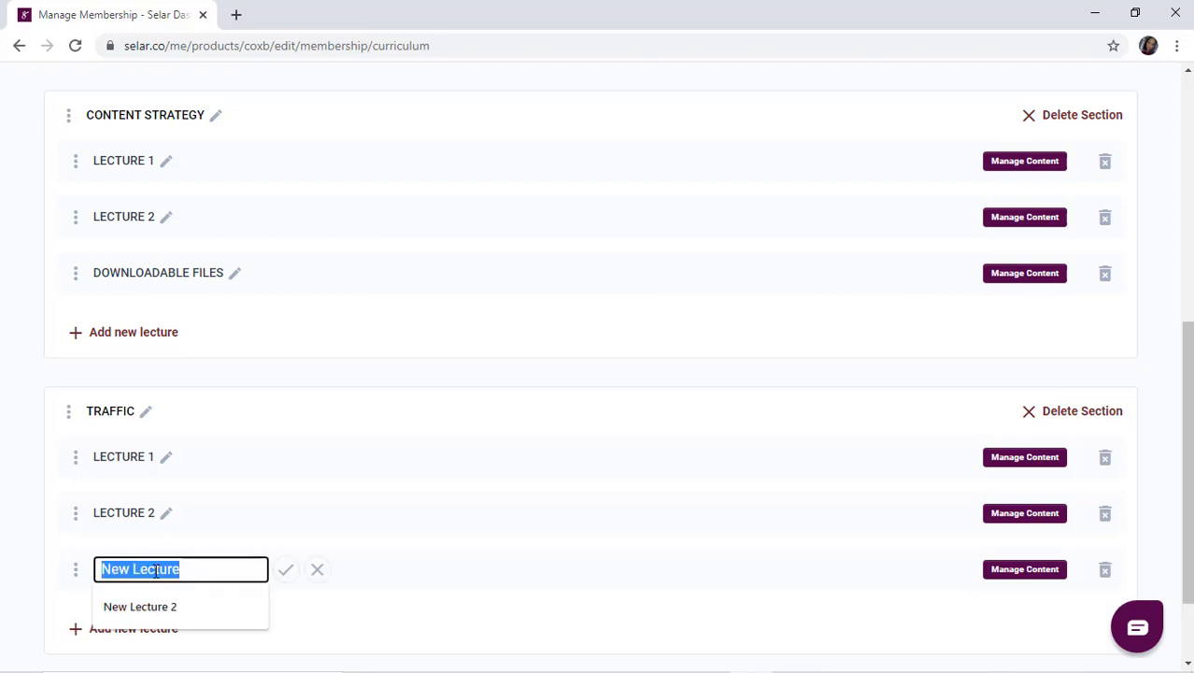
{"action": "type", "text": "DOWNLOADABLE FILES"}
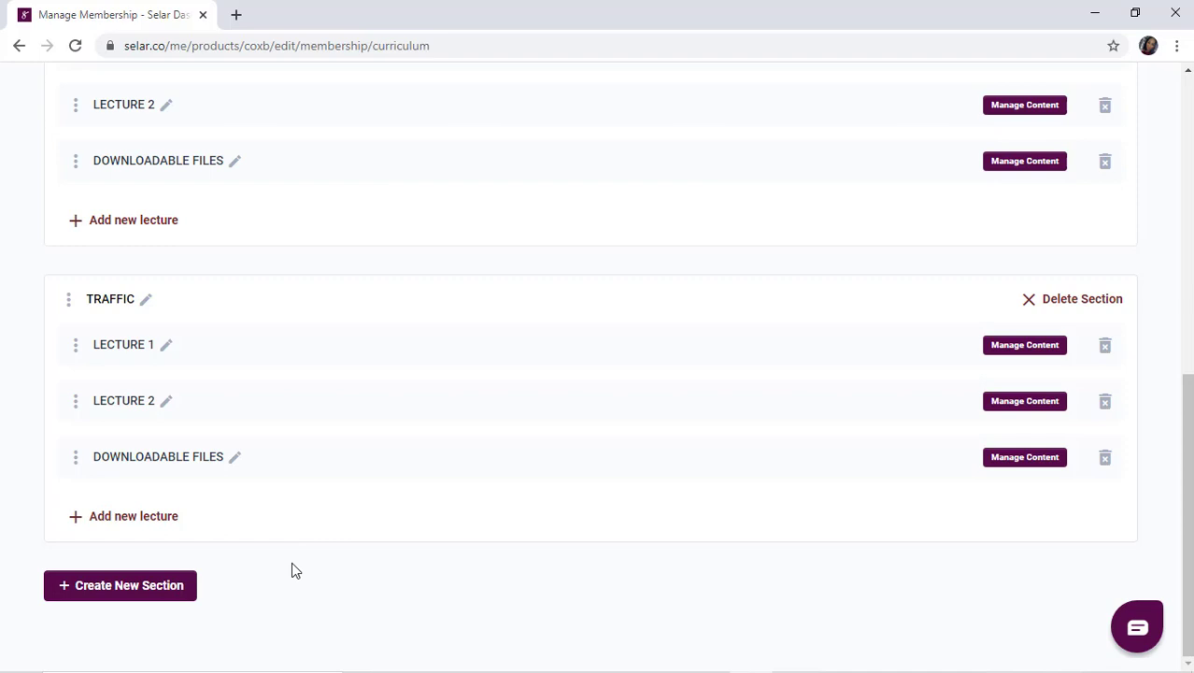
- Open the content of LECTURE 1 in the INTRODUCTION section and add a lecture resource to it
{"action": "left_click", "coordinate": [1185, 174]}
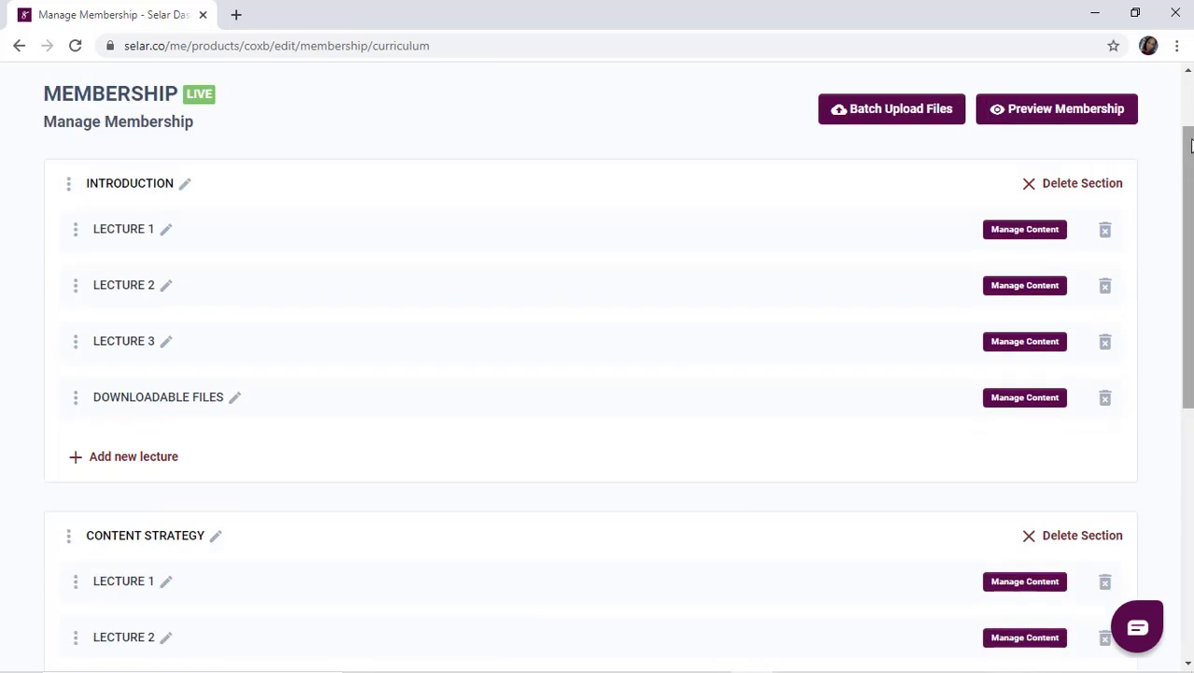
{"action": "left_click", "coordinate": [1189, 91]}
{"action": "left_click", "coordinate": [1188, 480]}
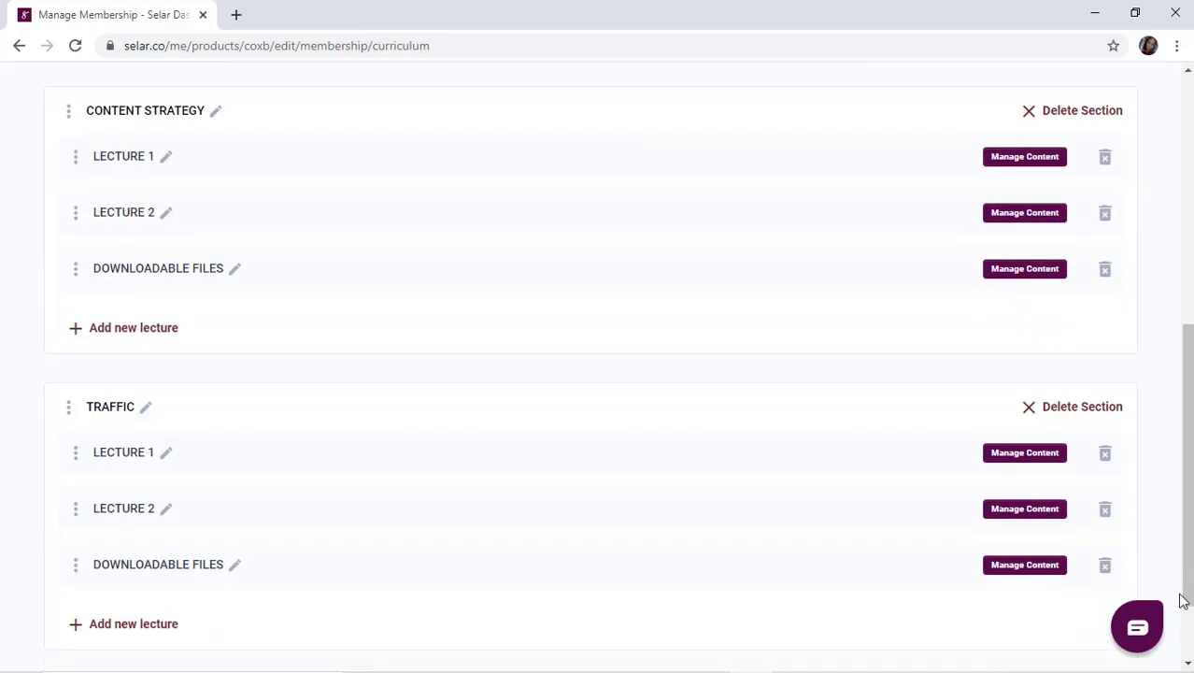
{"action": "left_click", "coordinate": [1189, 623]}
{"action": "left_click", "coordinate": [1189, 131]}
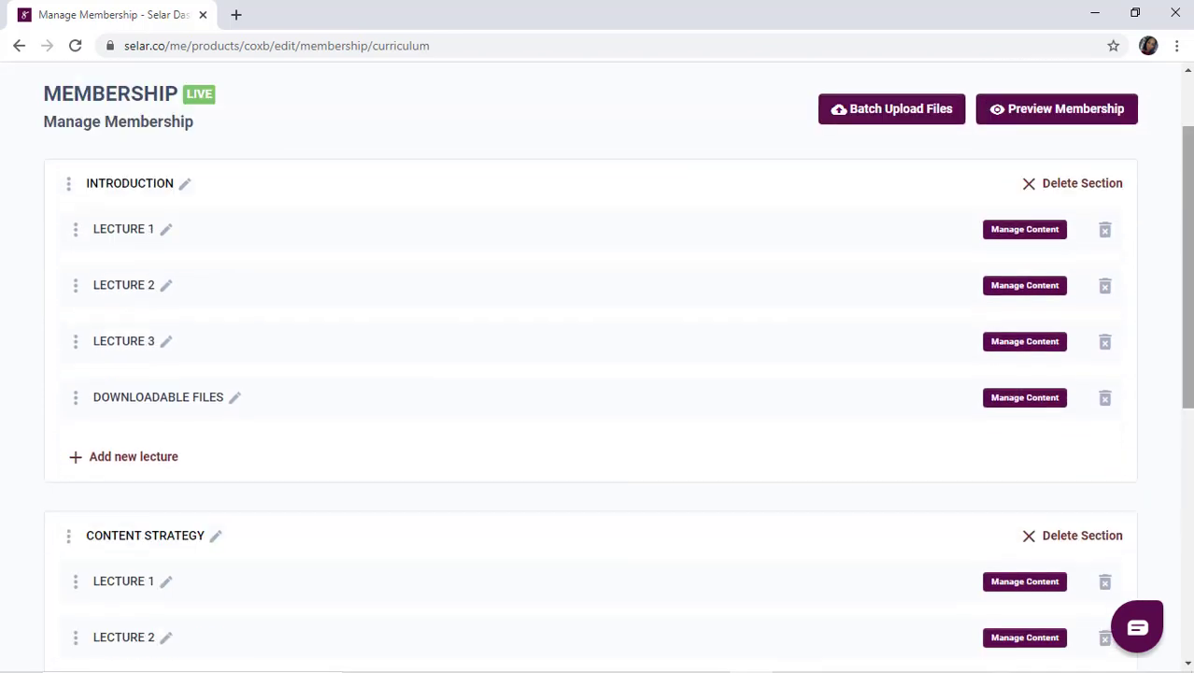
{"action": "left_click", "coordinate": [1191, 111]}
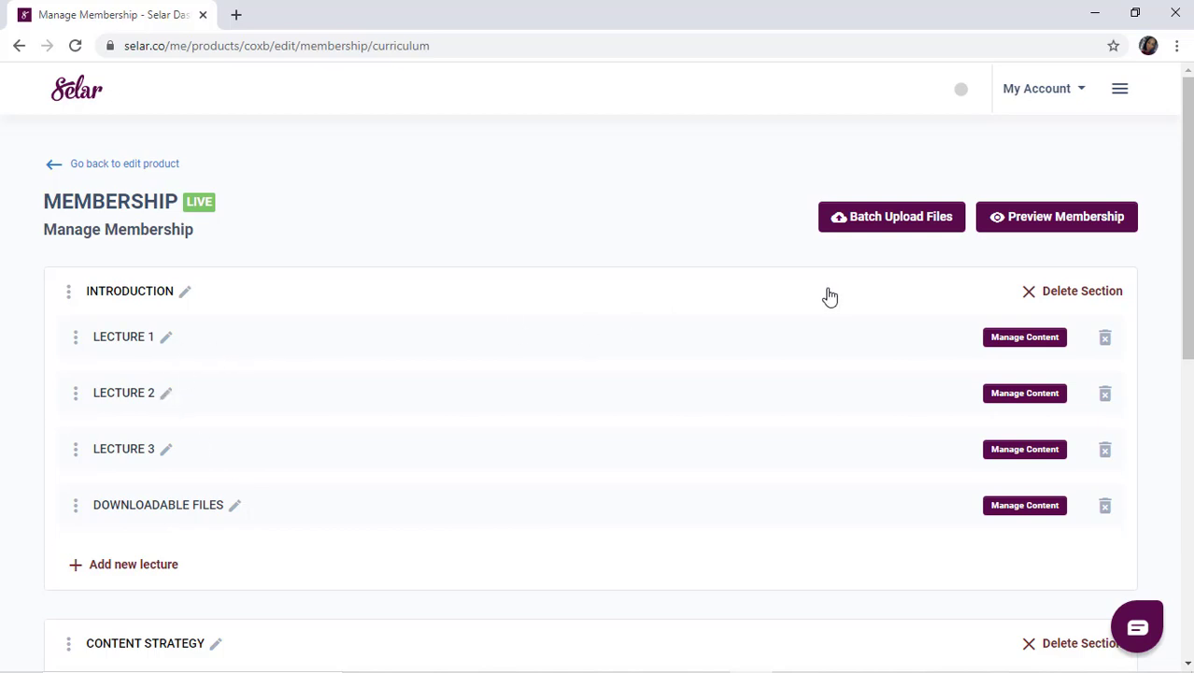
{"action": "left_click", "coordinate": [1025, 337]}
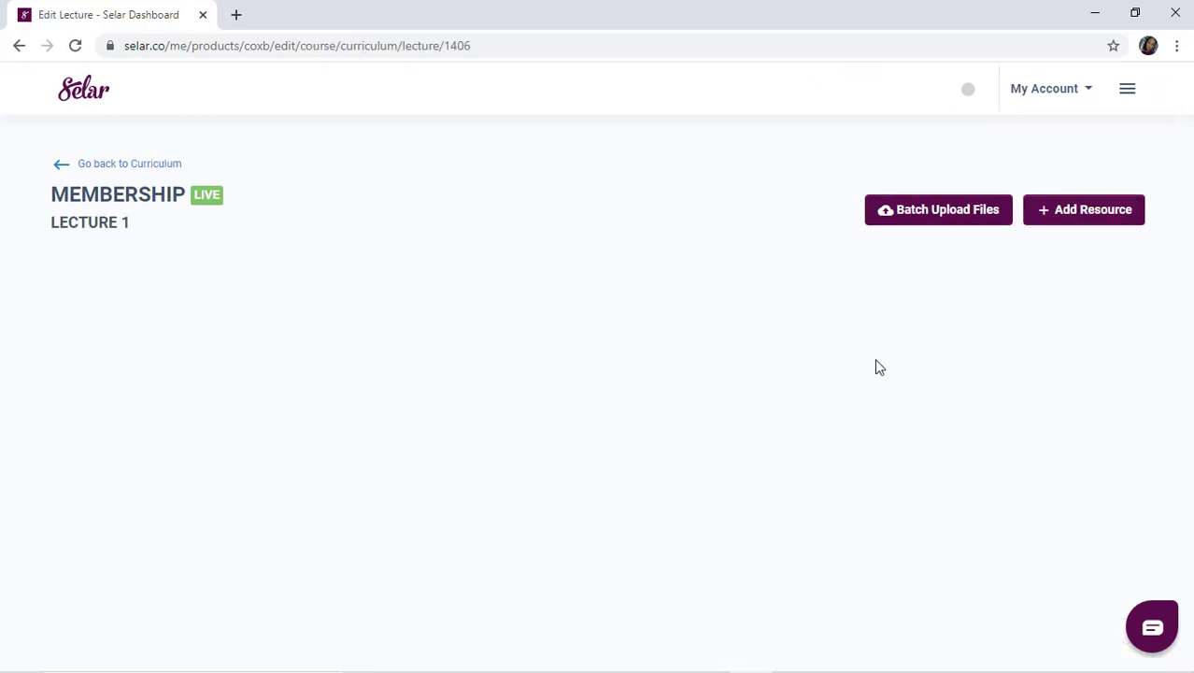
{"action": "left_click", "coordinate": [1092, 222]}
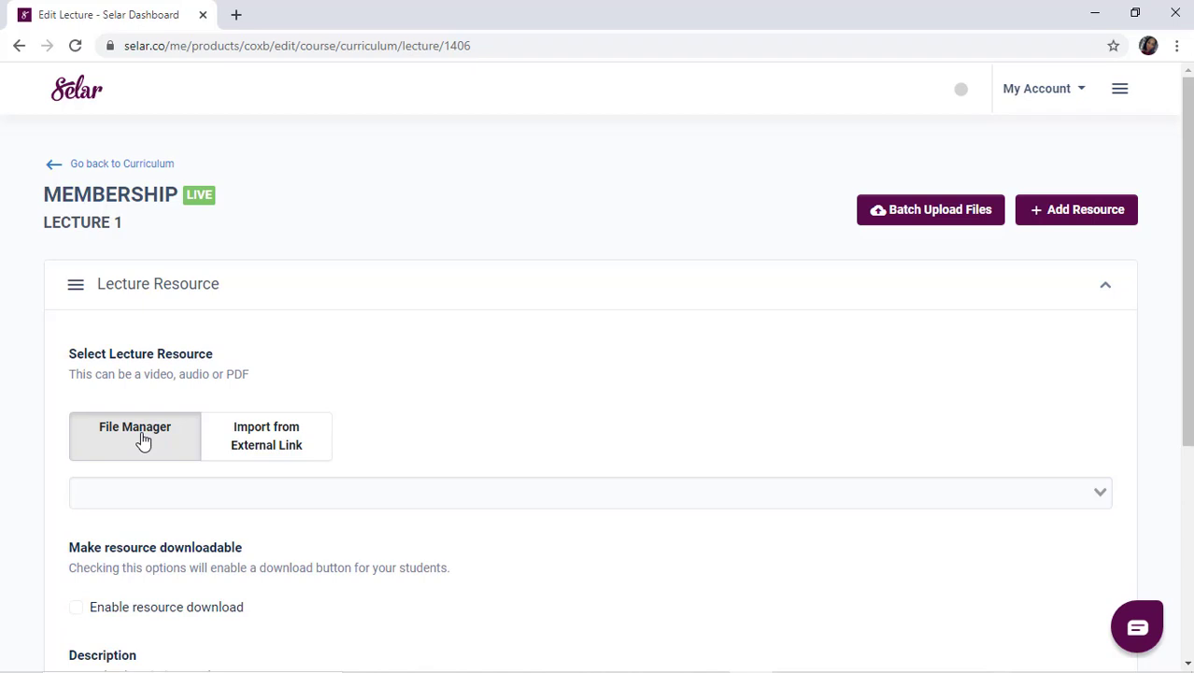
- Examine the external link import option and the files available in the File Manager for the lecture resource
{"action": "left_click", "coordinate": [273, 439]}
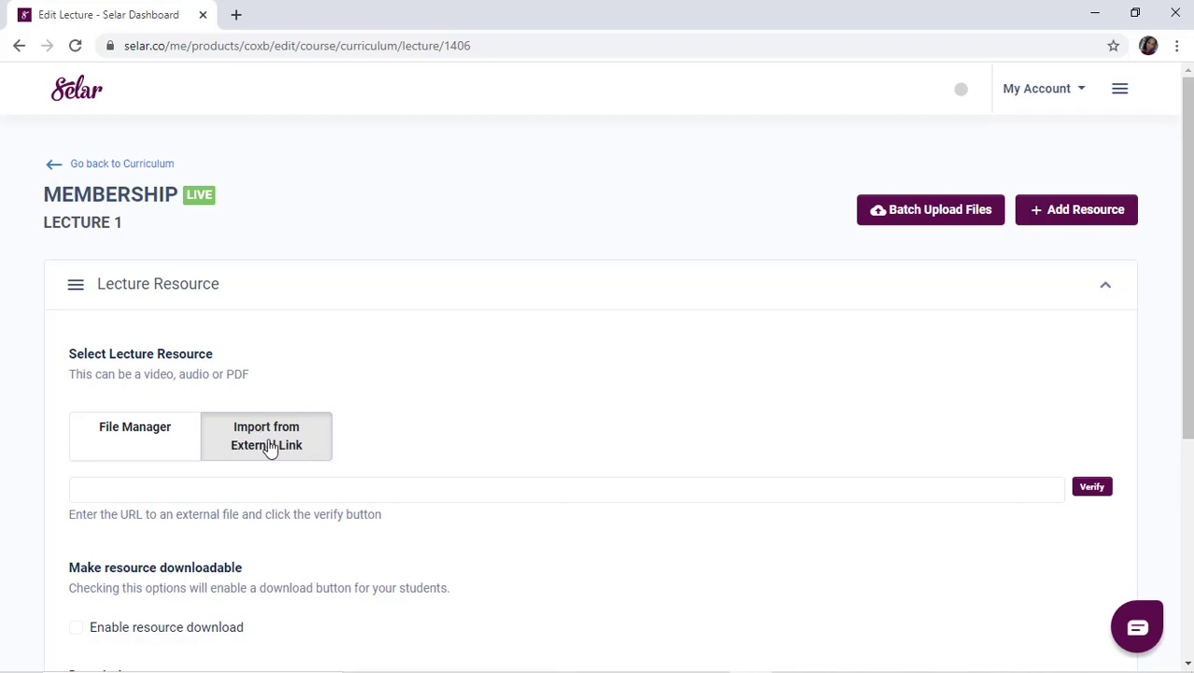
{"action": "left_click", "coordinate": [148, 433]}
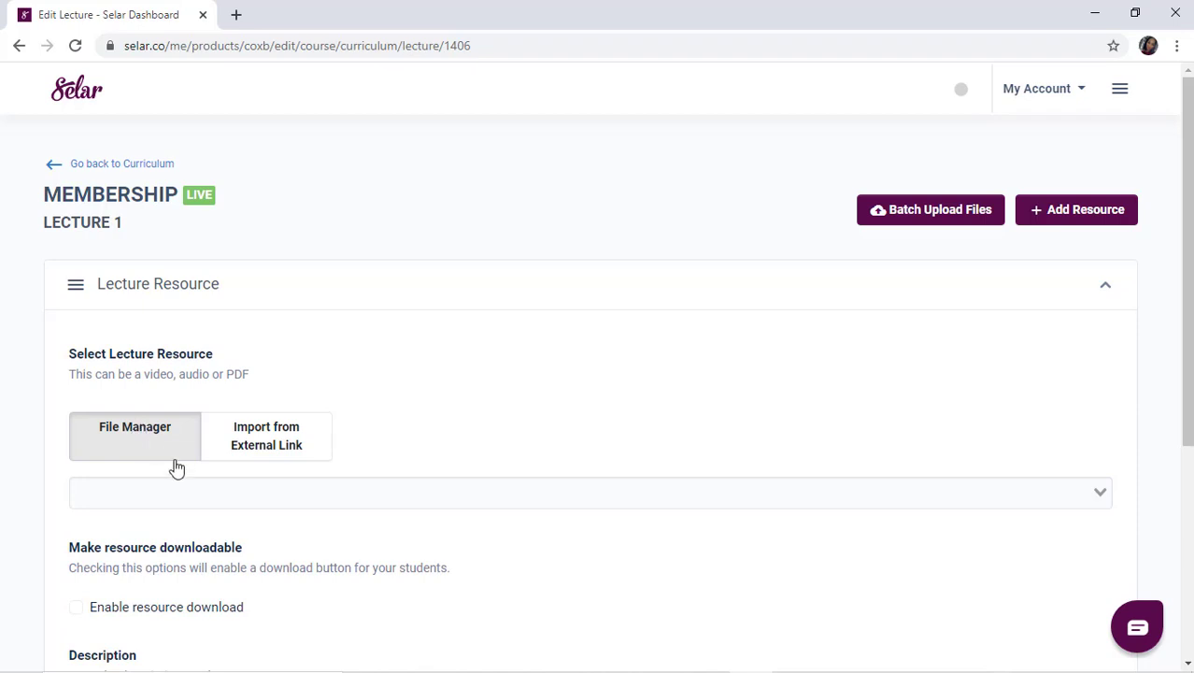
{"action": "left_click", "coordinate": [540, 478]}
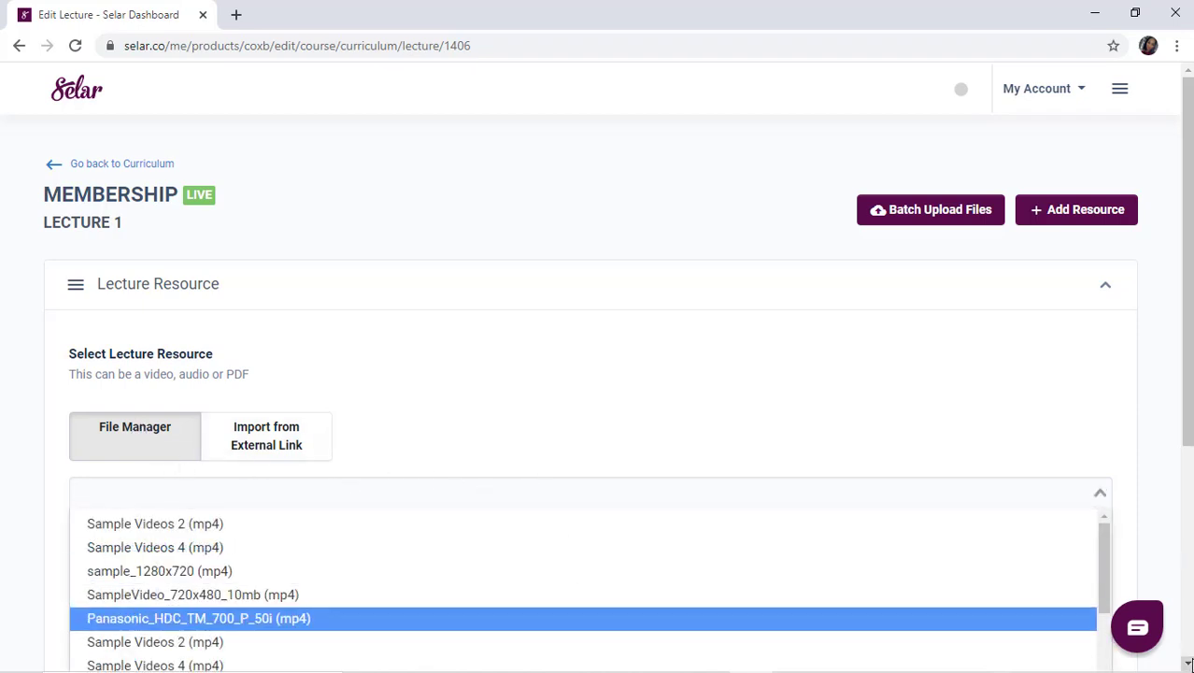
{"action": "left_click", "coordinate": [1188, 662]}
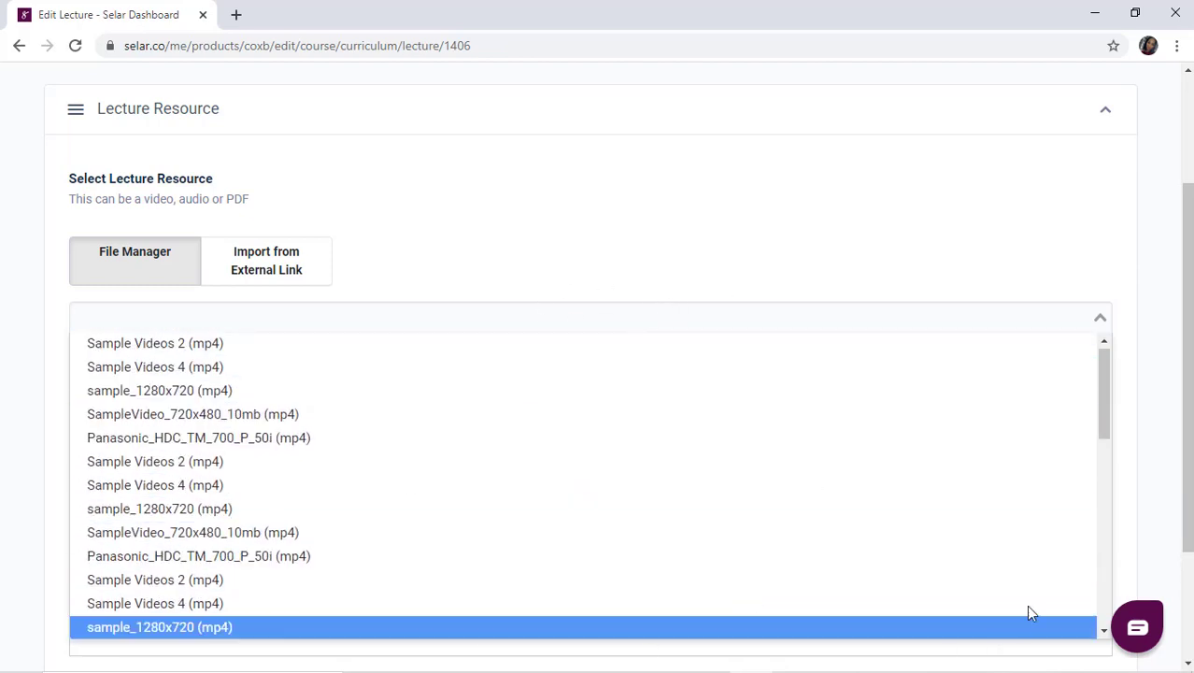
{"action": "left_click", "coordinate": [957, 224]}
{"action": "left_click", "coordinate": [810, 316]}
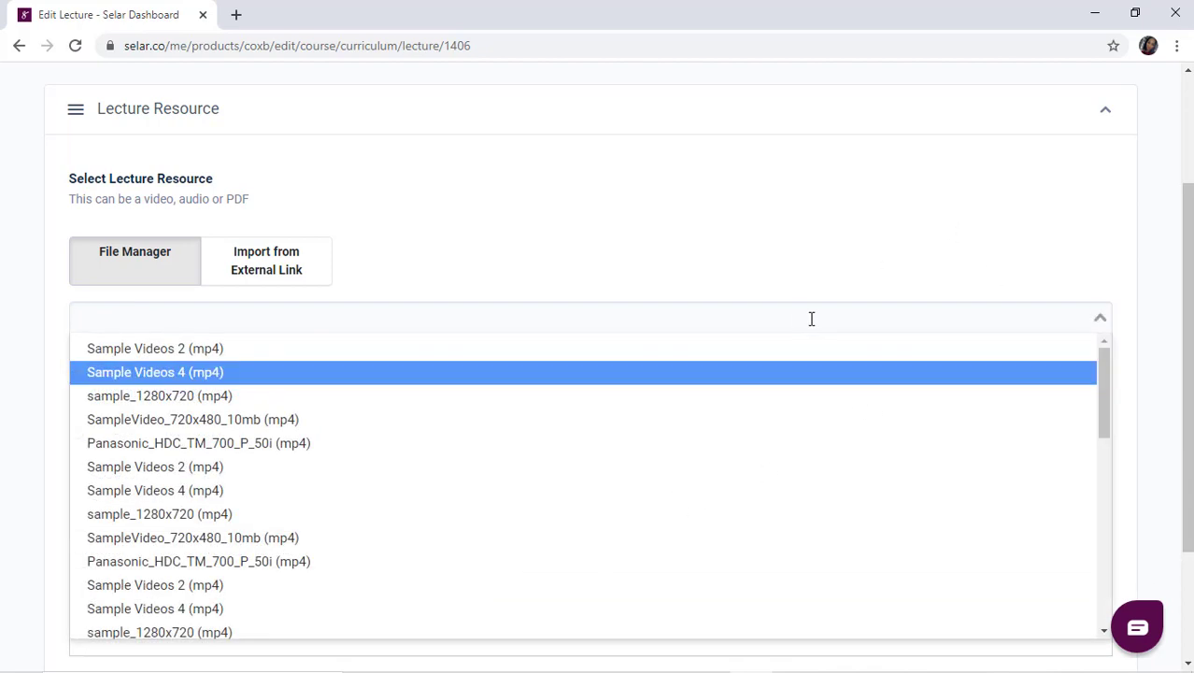
{"action": "left_click", "coordinate": [834, 278]}
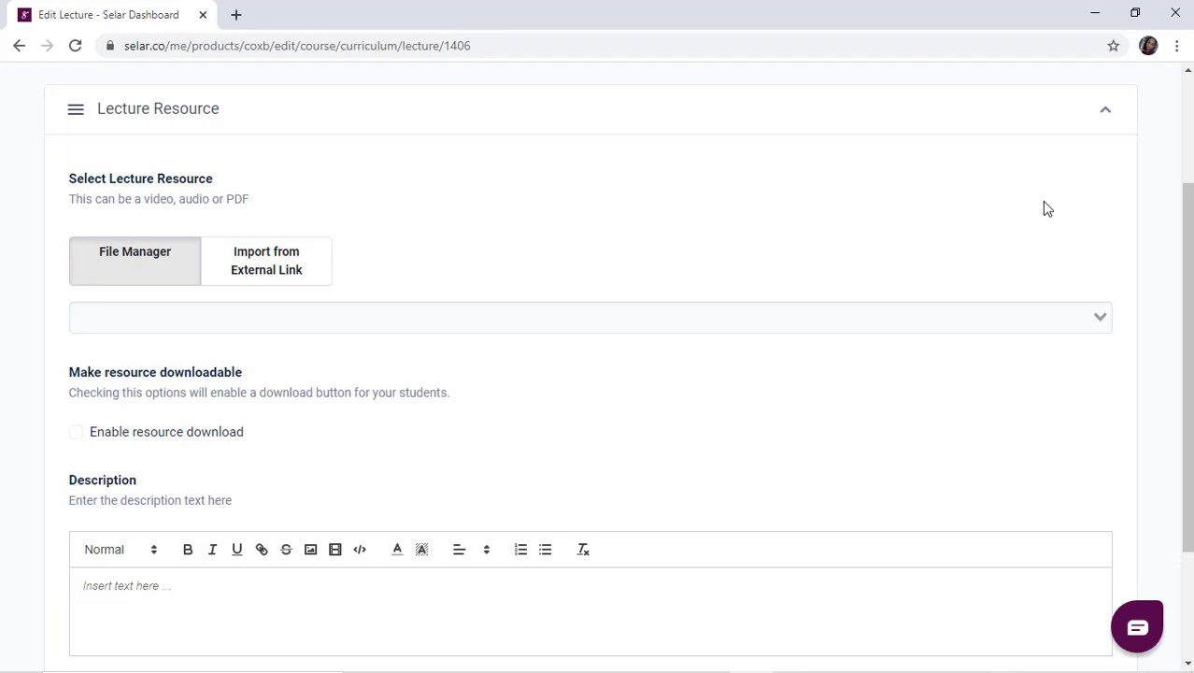
{"action": "left_click", "coordinate": [1186, 152]}
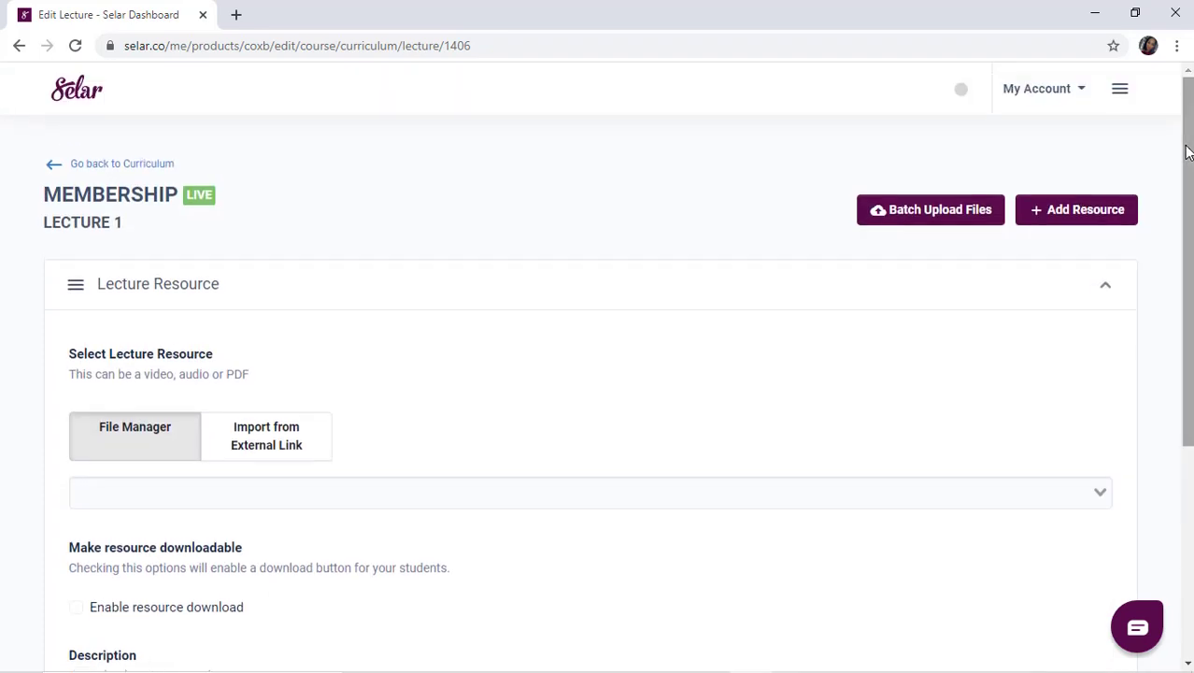
- Start a batch upload and add Lecture 1.mp4 from the Lecture 1 folder in Downloads
{"action": "left_click", "coordinate": [926, 214]}
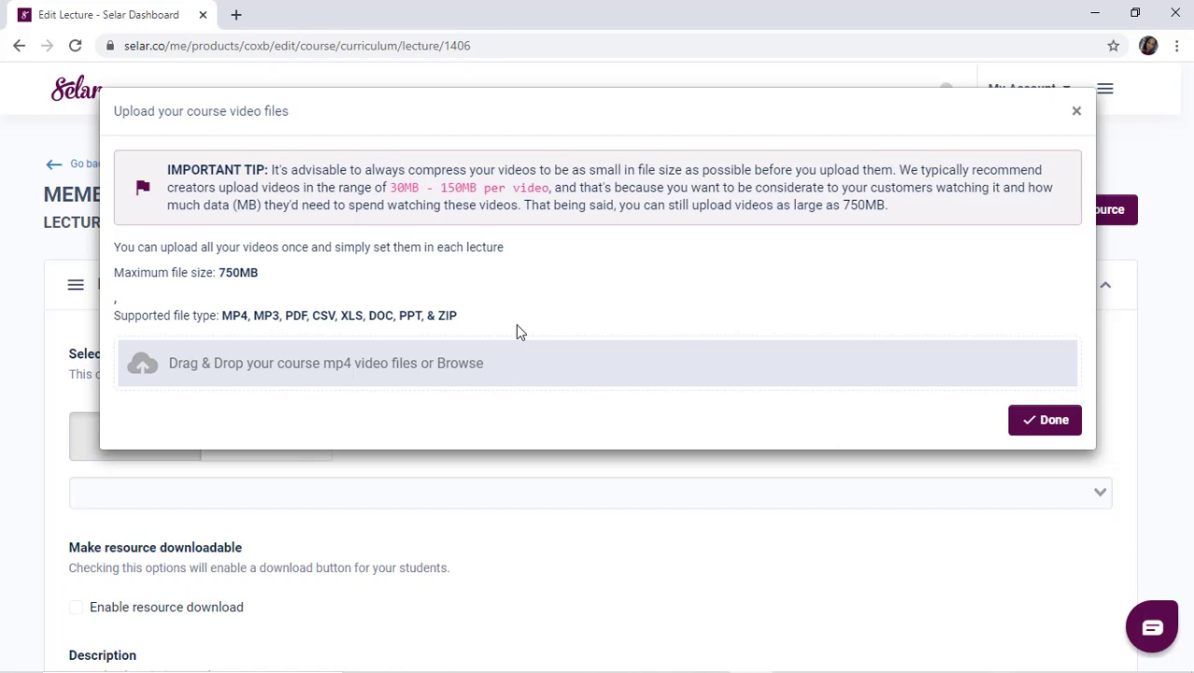
{"action": "left_click", "coordinate": [453, 372]}
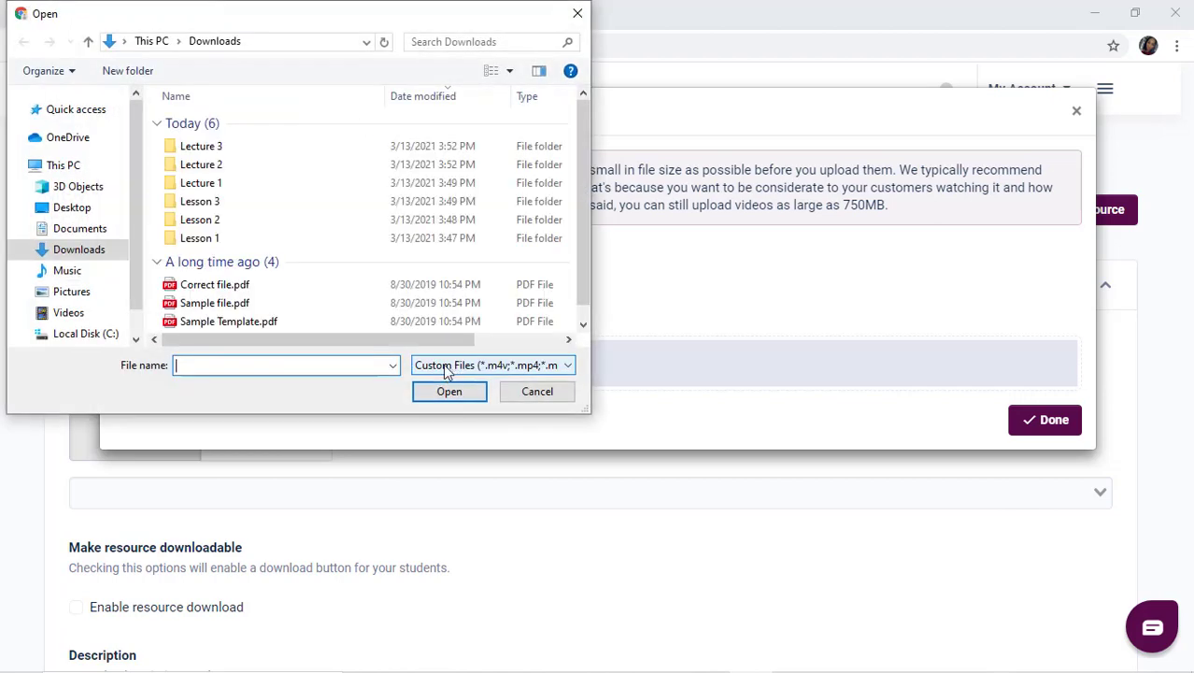
{"action": "double_click", "coordinate": [196, 128]}
{"action": "left_click", "coordinate": [215, 177]}
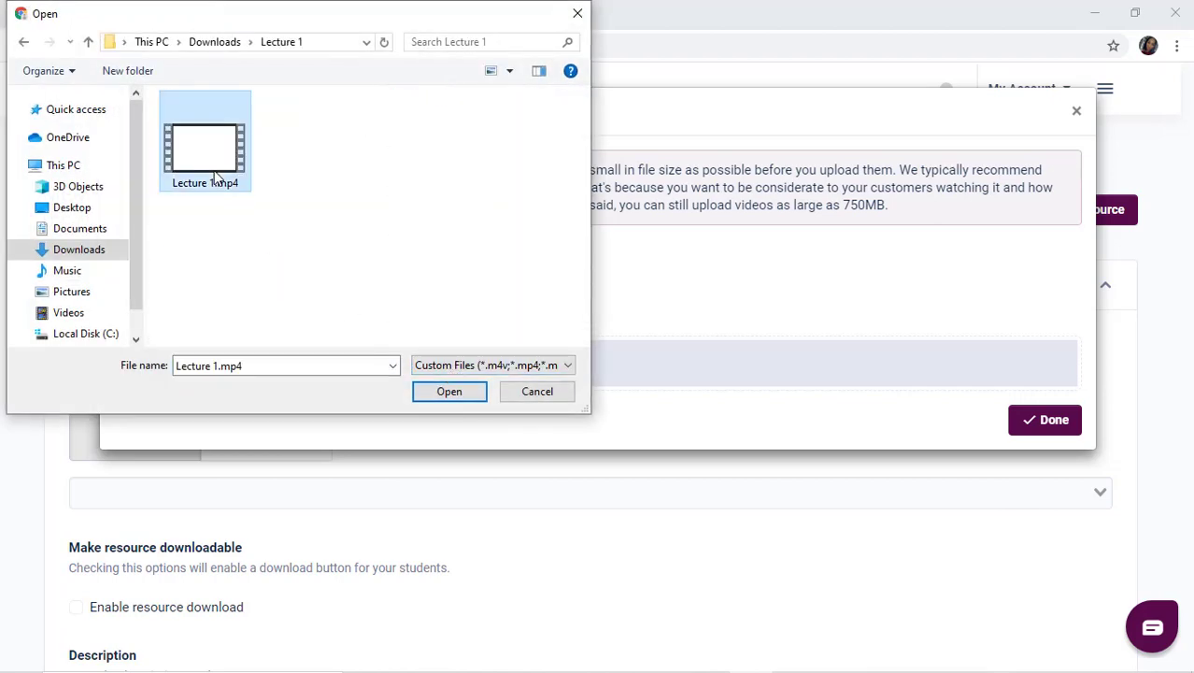
{"action": "left_click", "coordinate": [440, 400]}
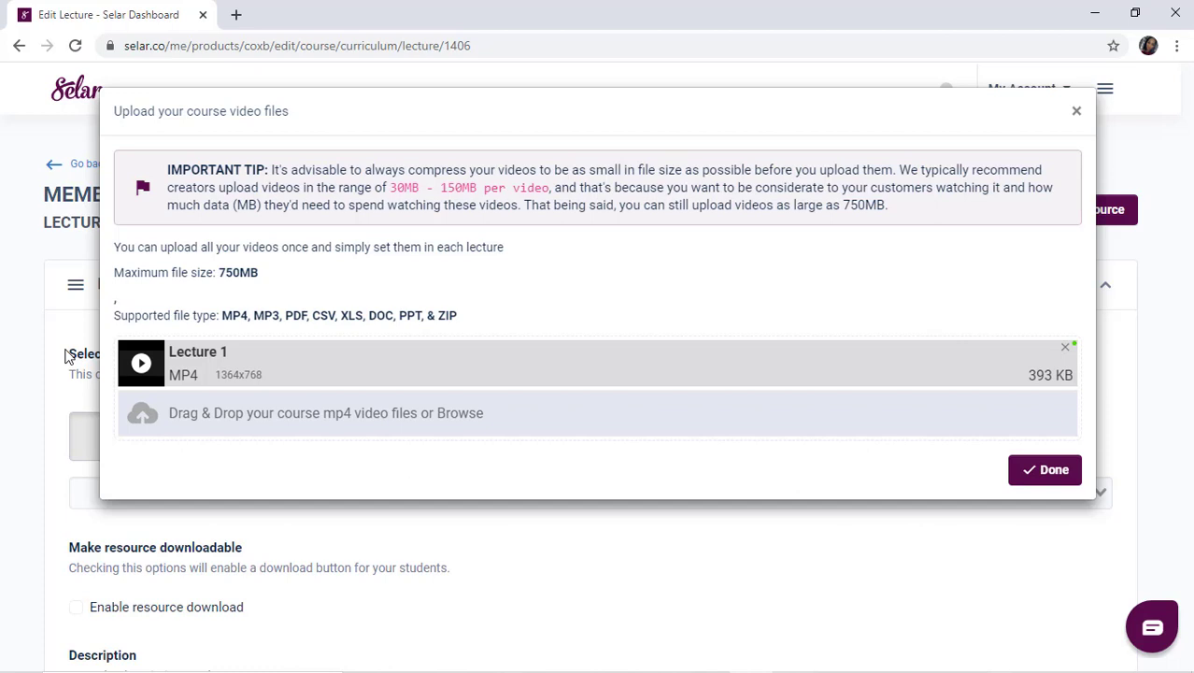
- Add the Lecture 2 MP4 video to the batch upload and finish uploading
{"action": "left_click", "coordinate": [458, 421]}
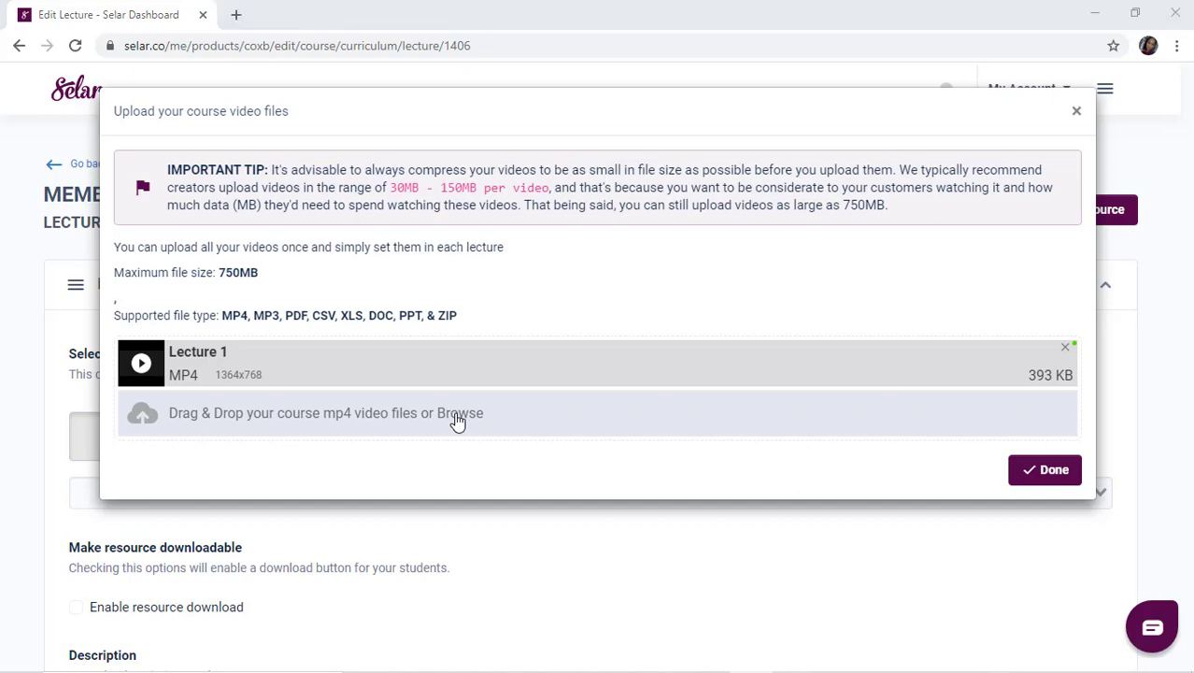
{"action": "left_click", "coordinate": [211, 150]}
{"action": "left_click", "coordinate": [450, 392]}
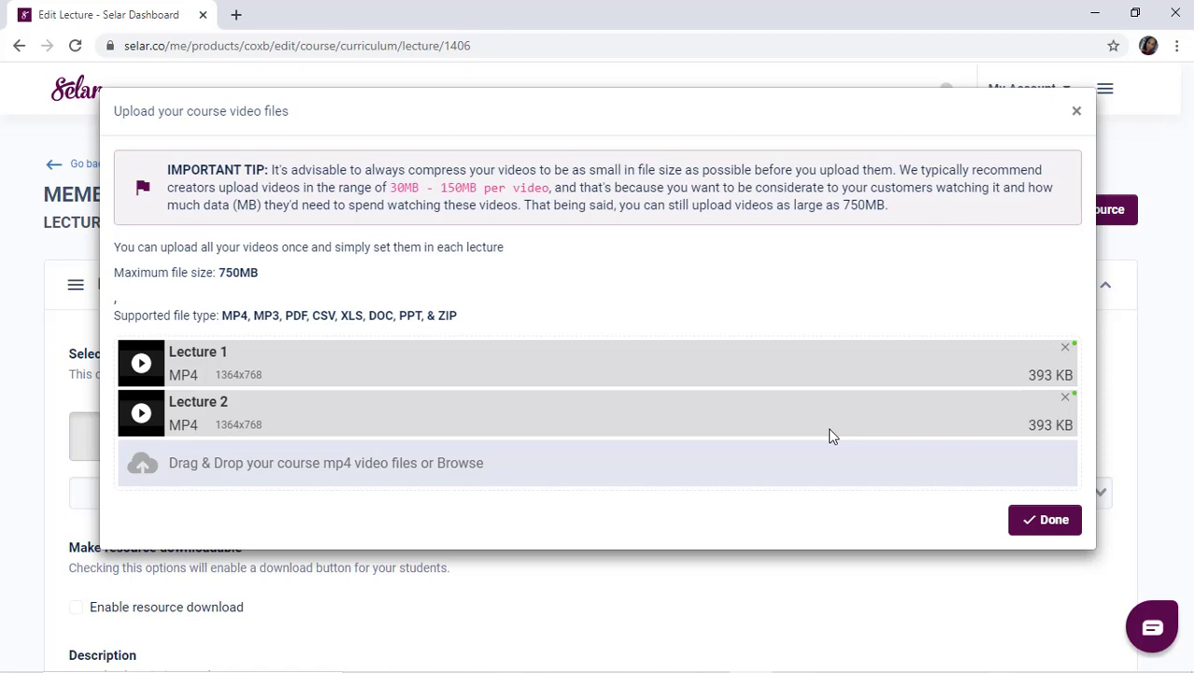
{"action": "left_click", "coordinate": [1029, 519]}
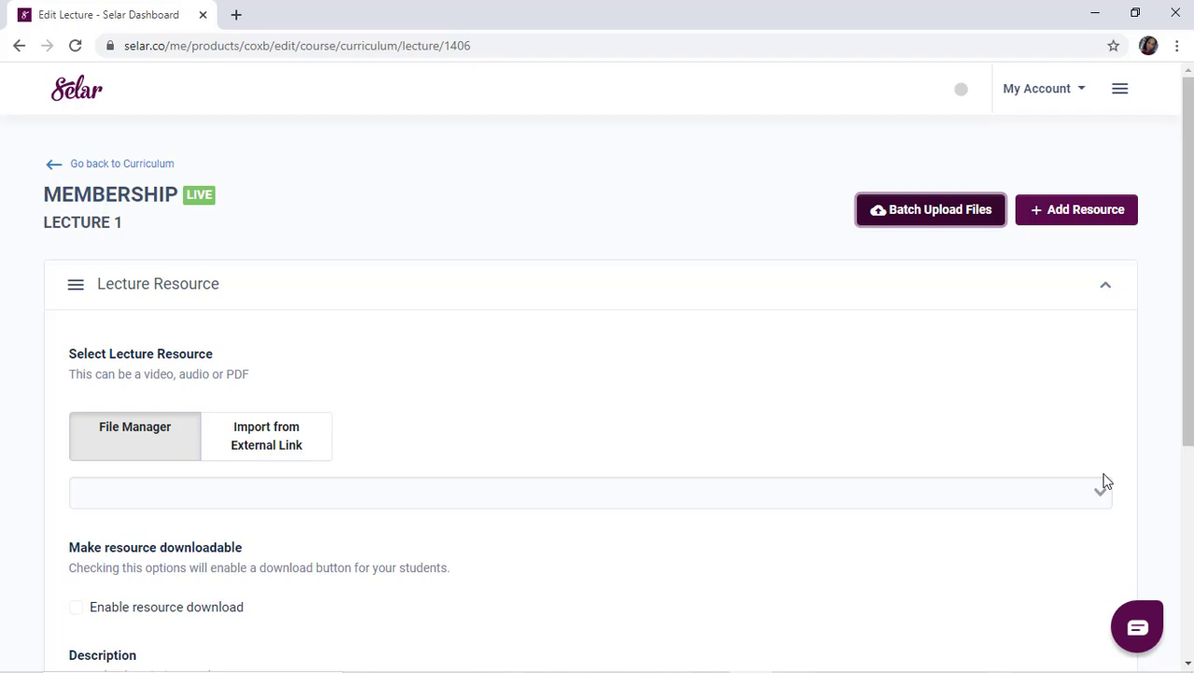
- Choose the uploaded Lecture 1 (mp4) from the File Manager files as the resource for LECTURE 1
{"action": "left_click", "coordinate": [1048, 487]}
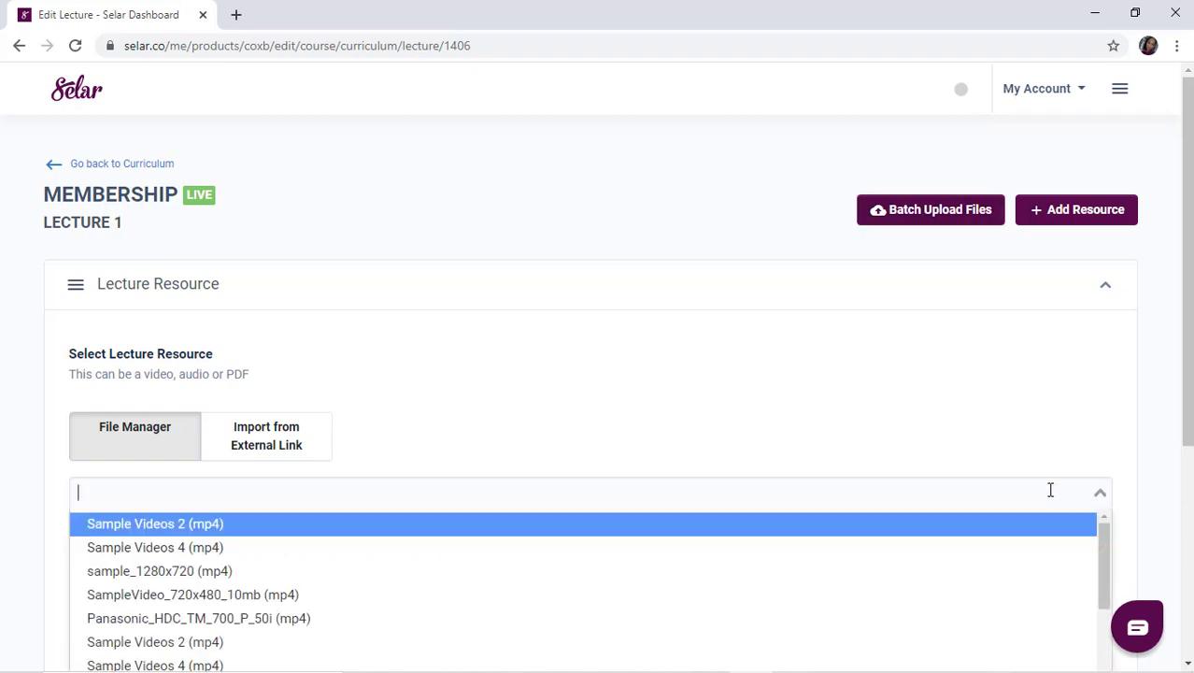
{"action": "scroll", "coordinate": [1180, 524], "scroll_direction": "down", "scroll_amount": 3}
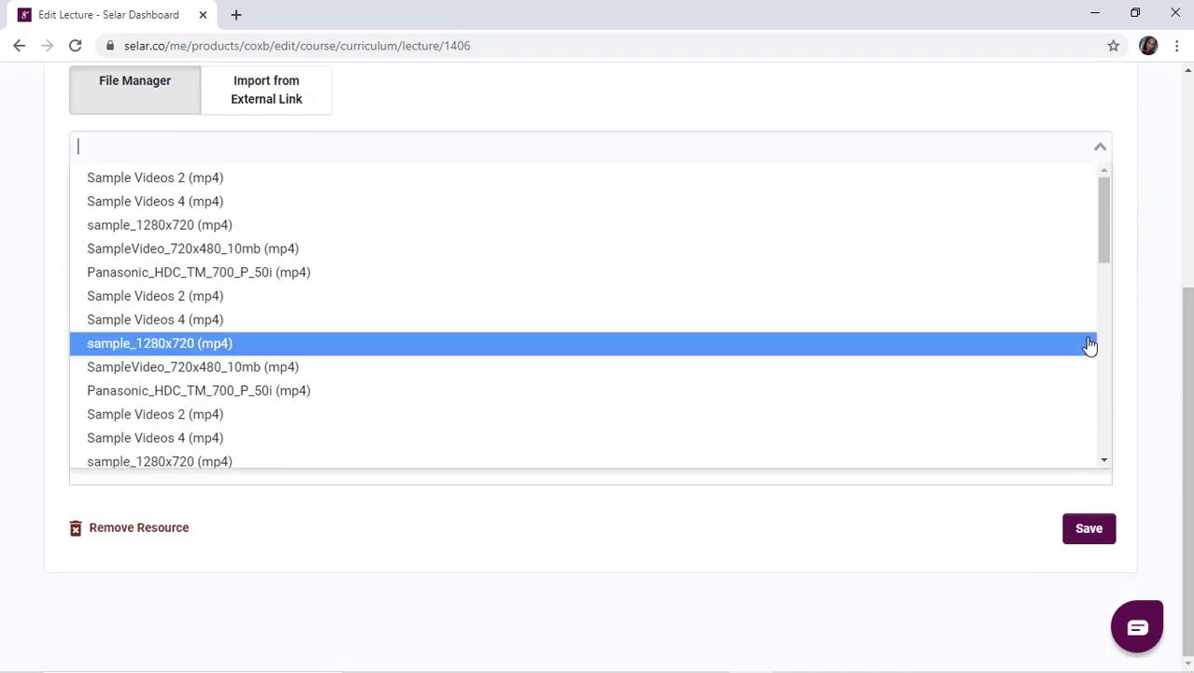
{"action": "left_click_drag", "start_coordinate": [1101, 364], "coordinate": [1107, 451]}
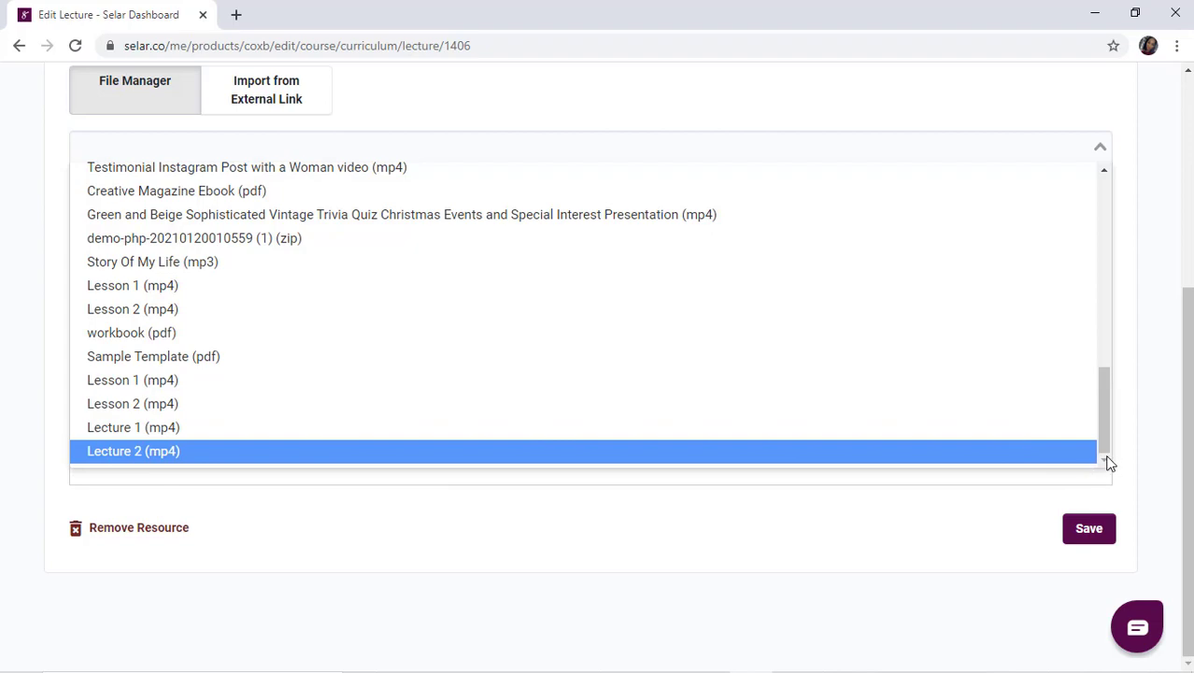
{"action": "left_click", "coordinate": [1106, 342]}
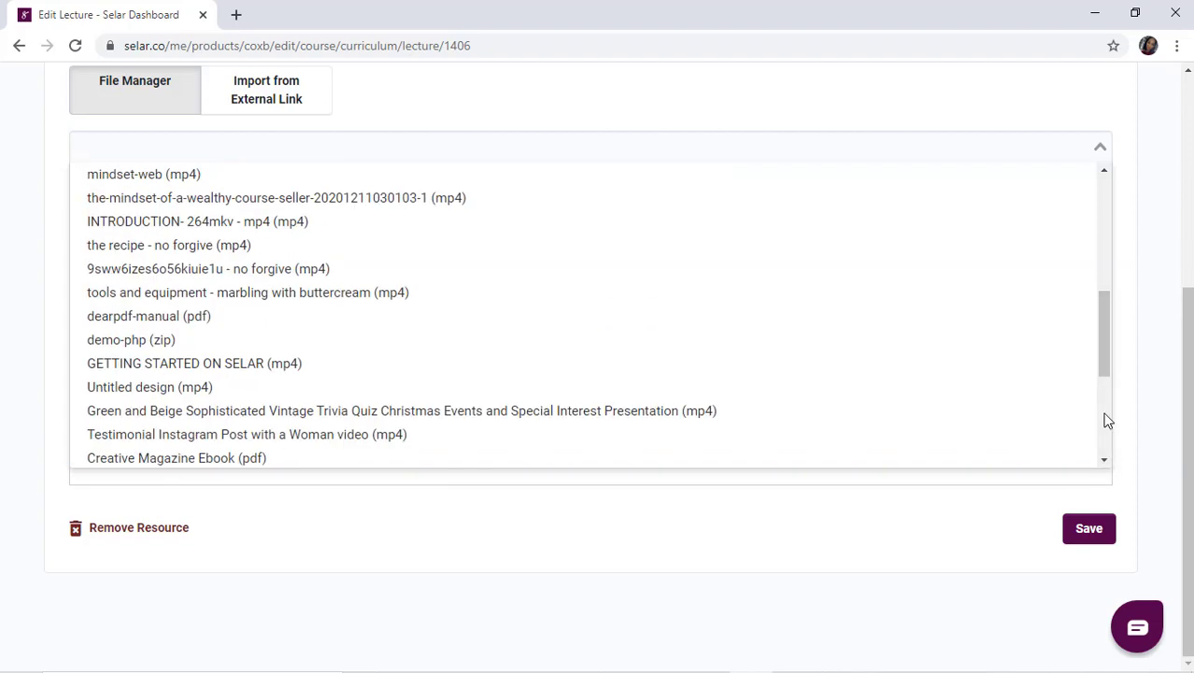
{"action": "left_click", "coordinate": [1104, 413]}
{"action": "left_click", "coordinate": [1156, 287]}
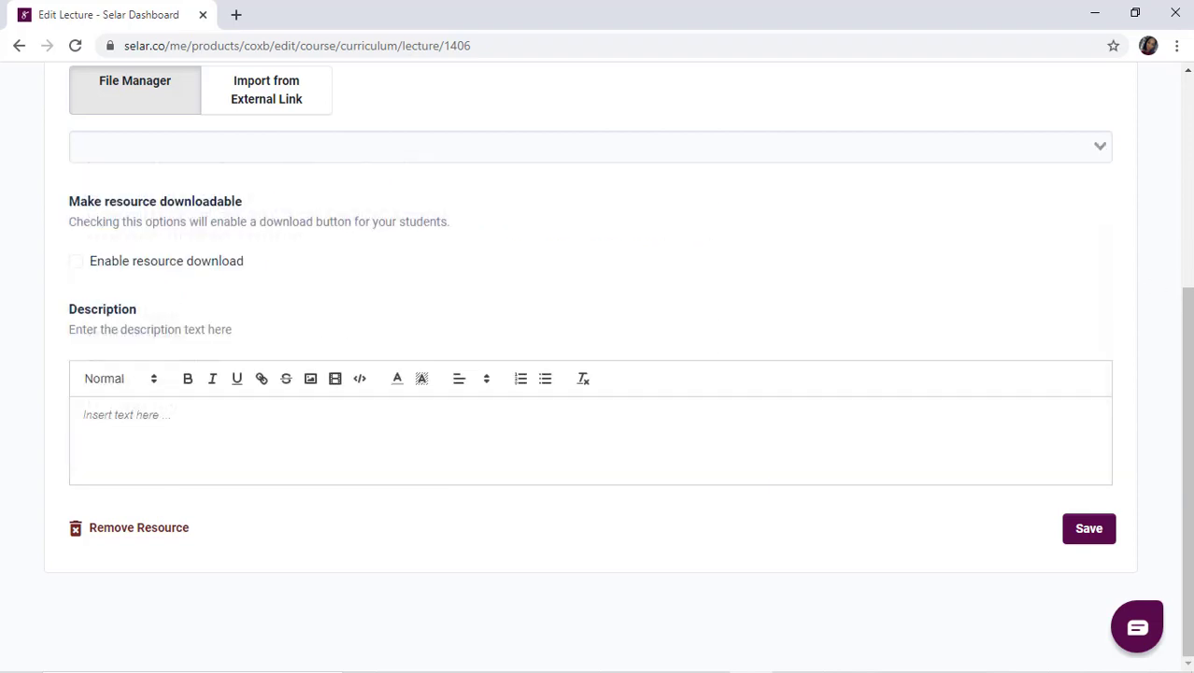
{"action": "left_click_drag", "start_coordinate": [1187, 318], "coordinate": [1188, 101]}
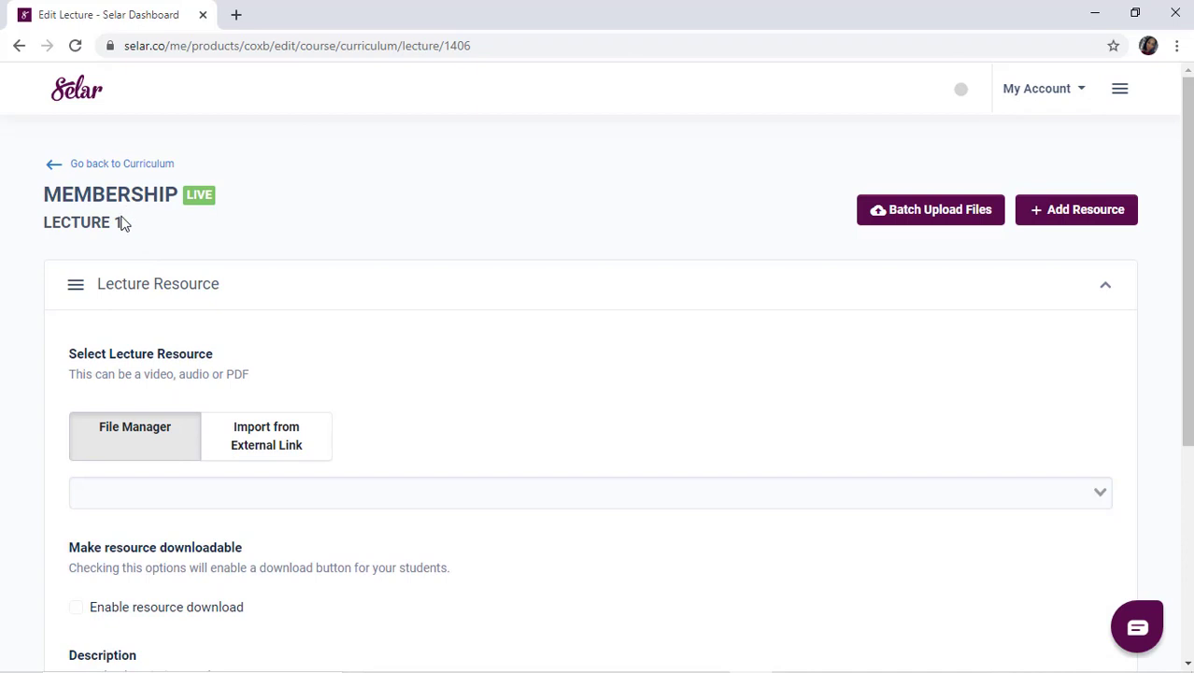
{"action": "left_click", "coordinate": [1191, 507]}
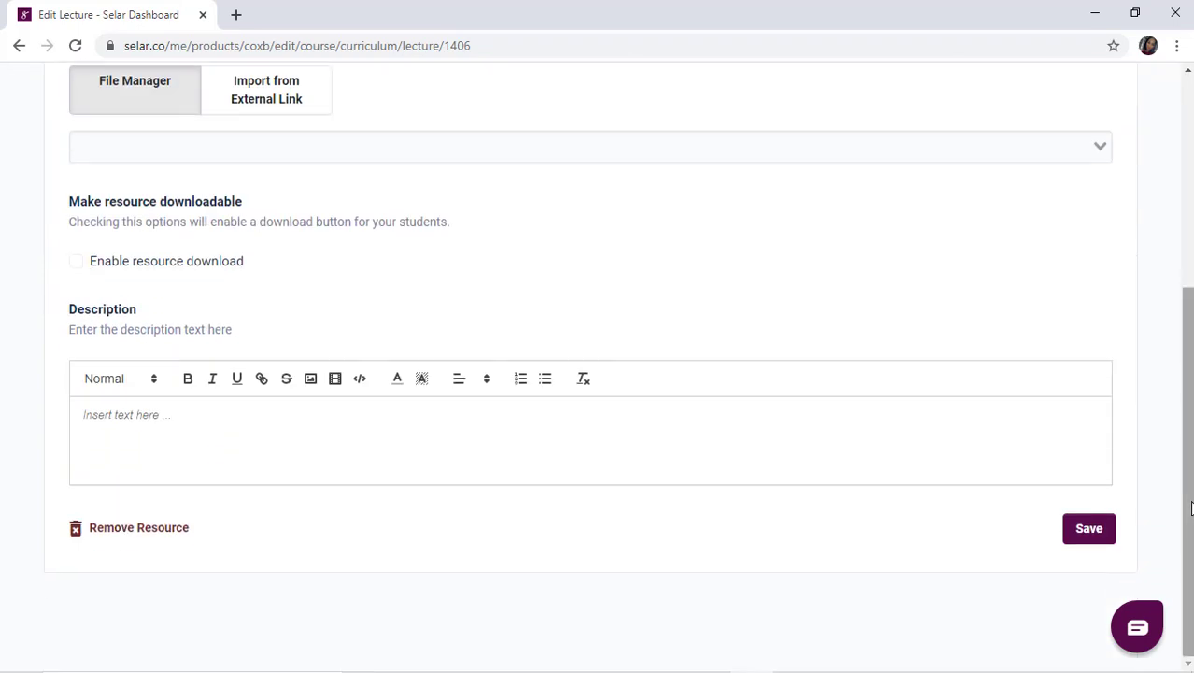
{"action": "left_click", "coordinate": [878, 150]}
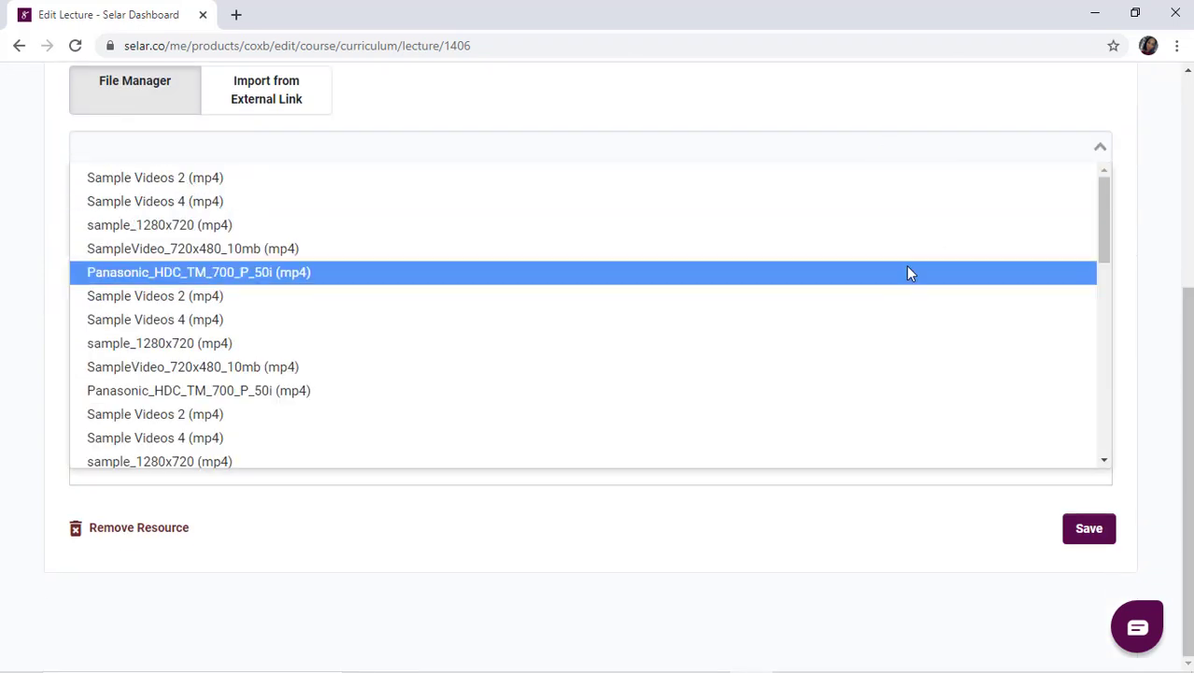
{"action": "scroll", "coordinate": [1109, 393], "scroll_direction": "down", "scroll_amount": 3}
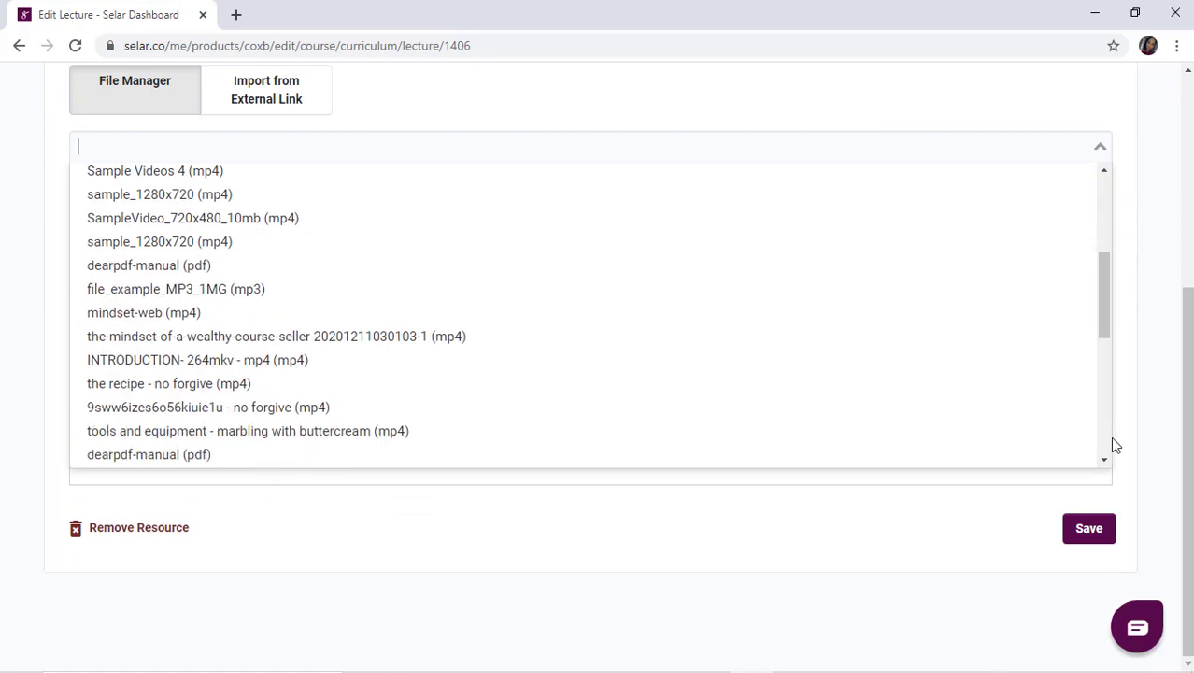
{"action": "scroll", "coordinate": [1110, 445], "scroll_direction": "down", "scroll_amount": 5}
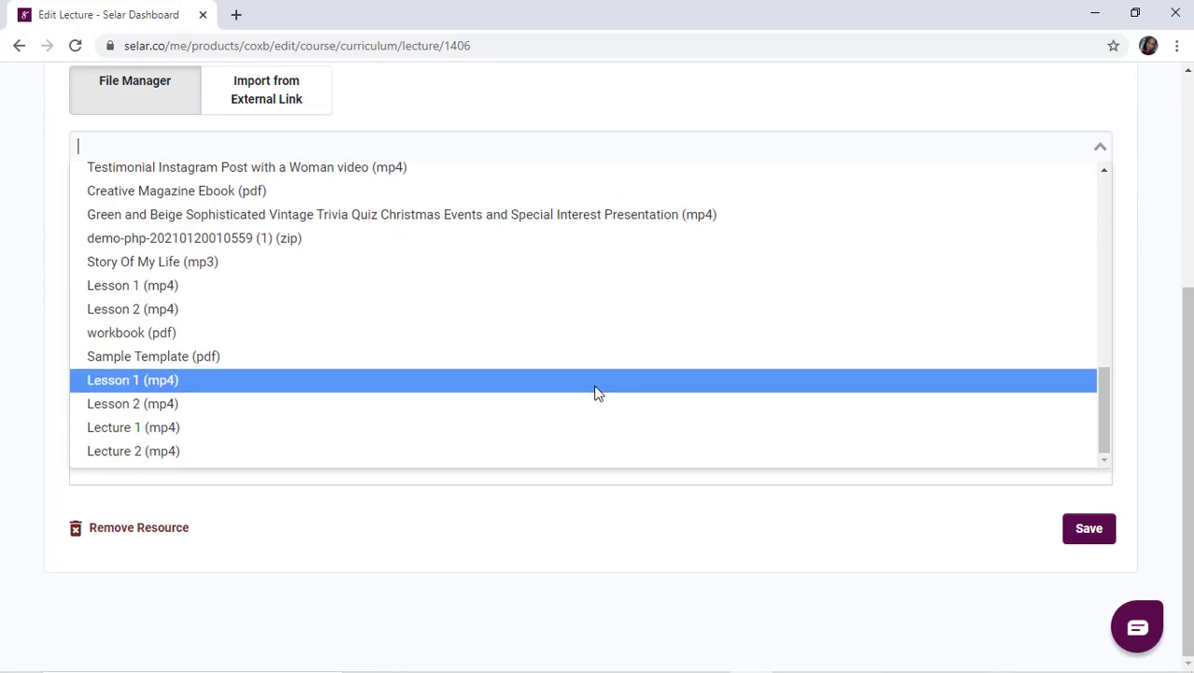
{"action": "left_click", "coordinate": [575, 427]}
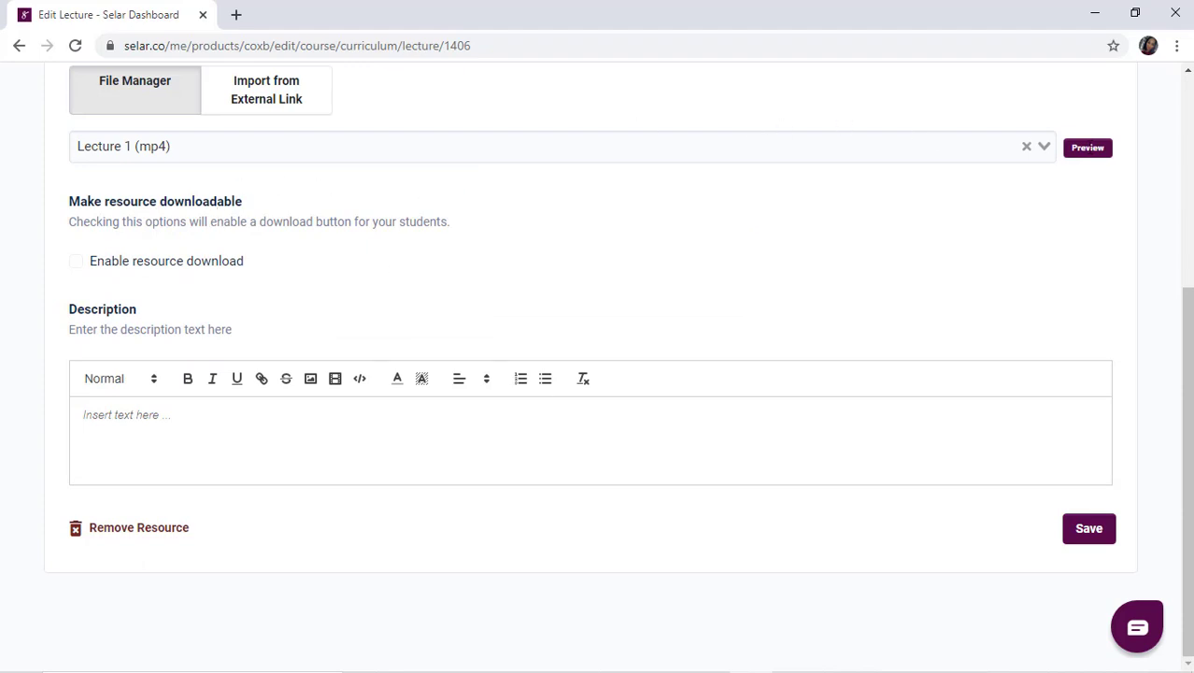
- Preview the selected Lecture 1 video, and try enabling resource download before disabling it again
{"action": "left_click", "coordinate": [1089, 148]}
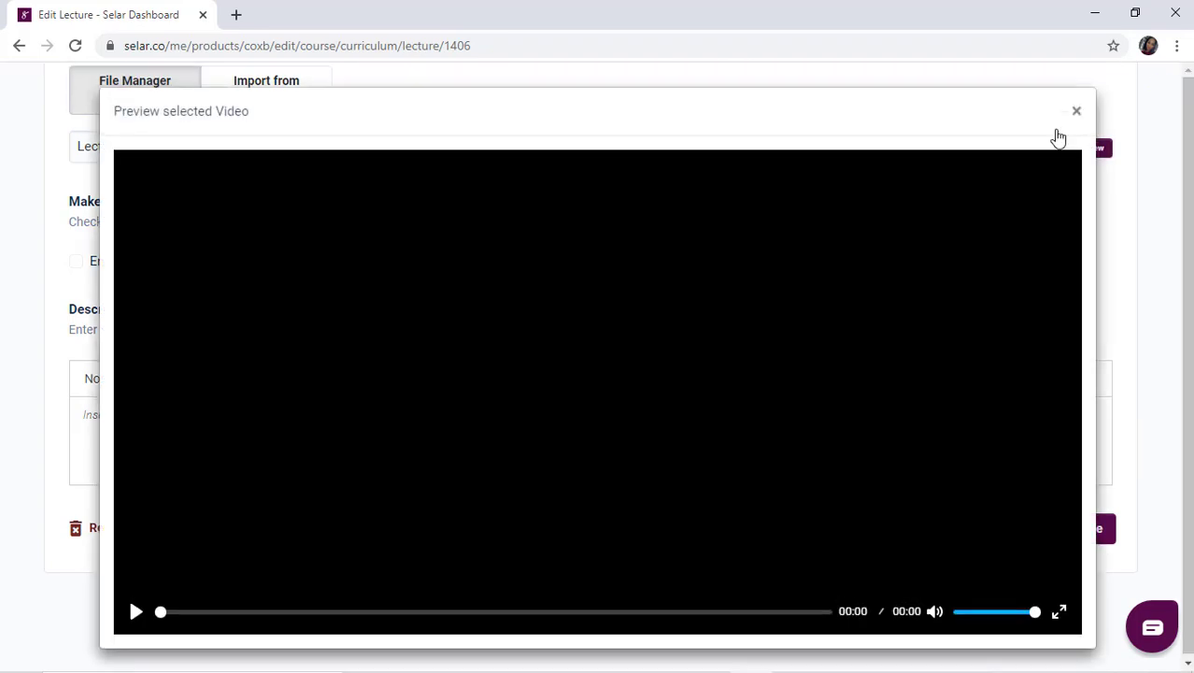
{"action": "left_click", "coordinate": [1076, 112]}
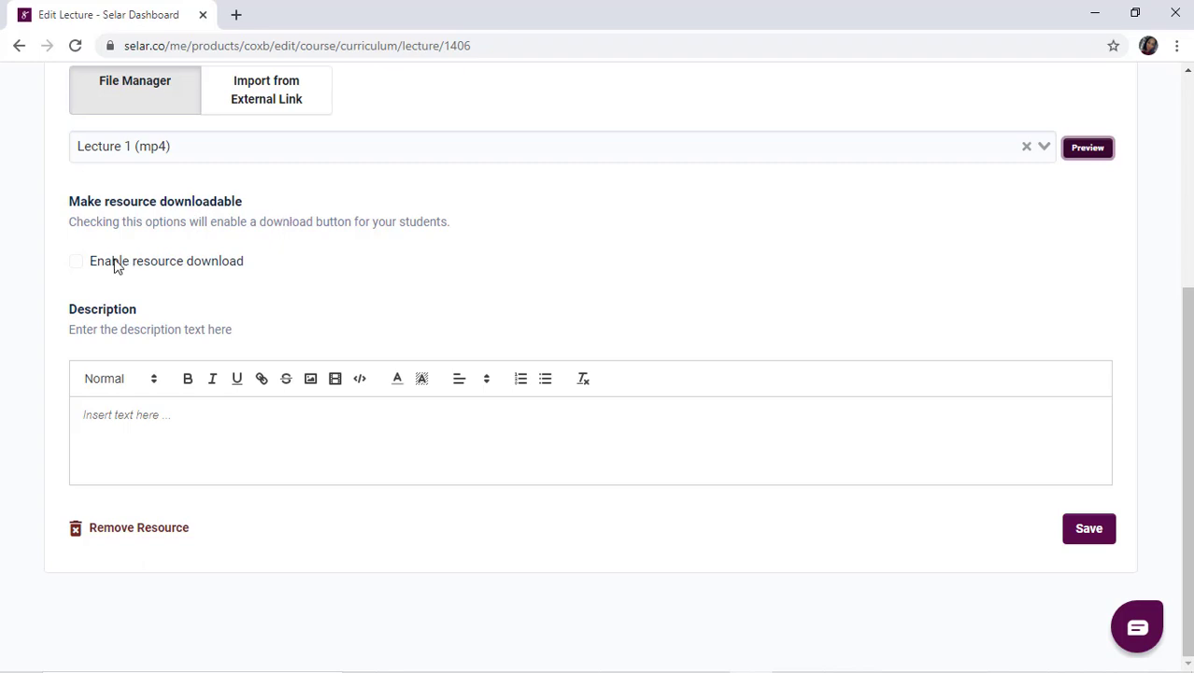
{"action": "left_click", "coordinate": [75, 262]}
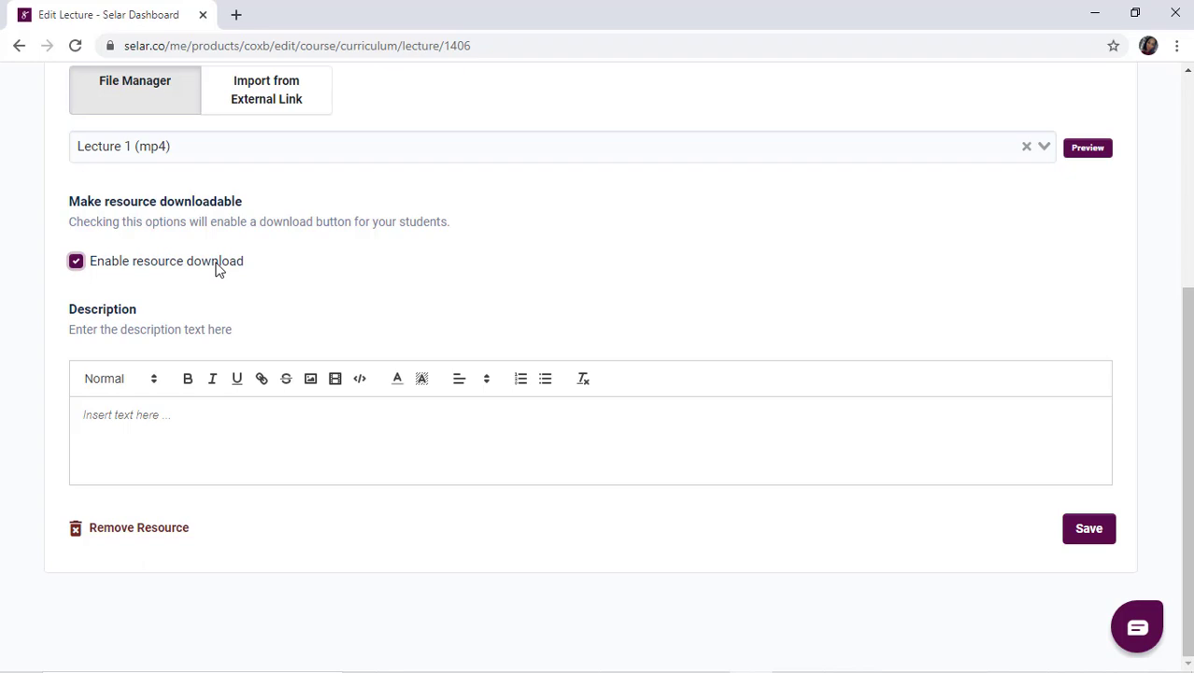
{"action": "left_click", "coordinate": [76, 263]}
{"action": "left_click", "coordinate": [120, 441]}
{"action": "left_click", "coordinate": [335, 382]}
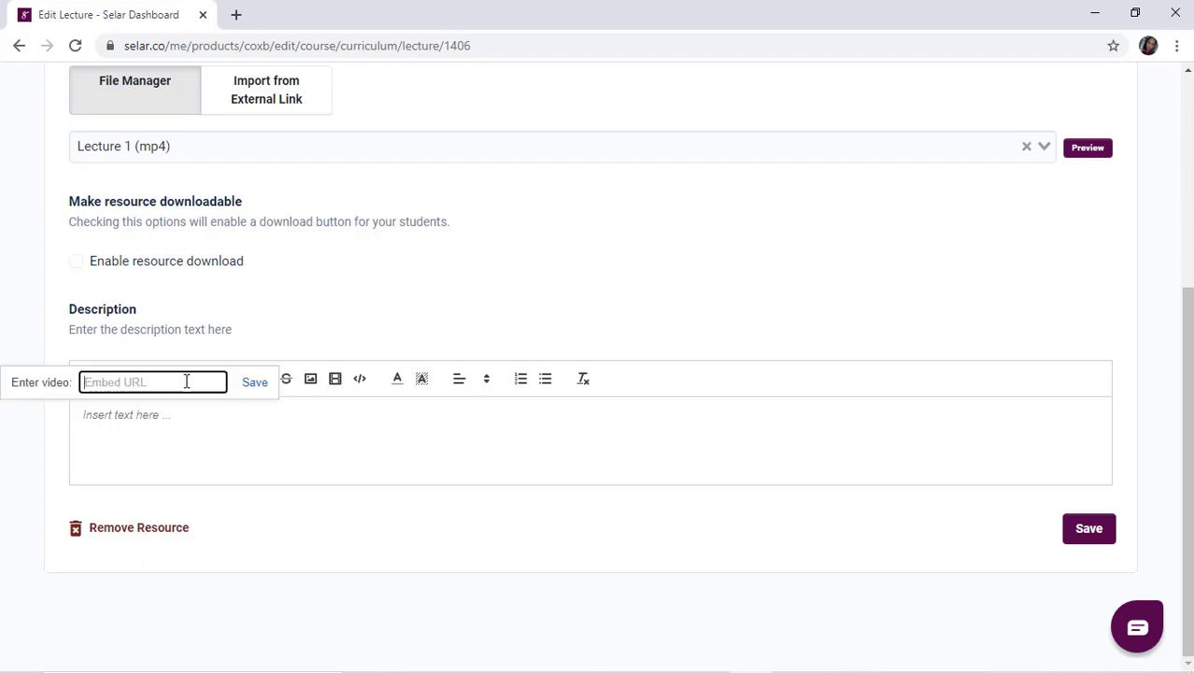
{"action": "type", "text": "https://youtu.be/ELdbhOplqnk"}
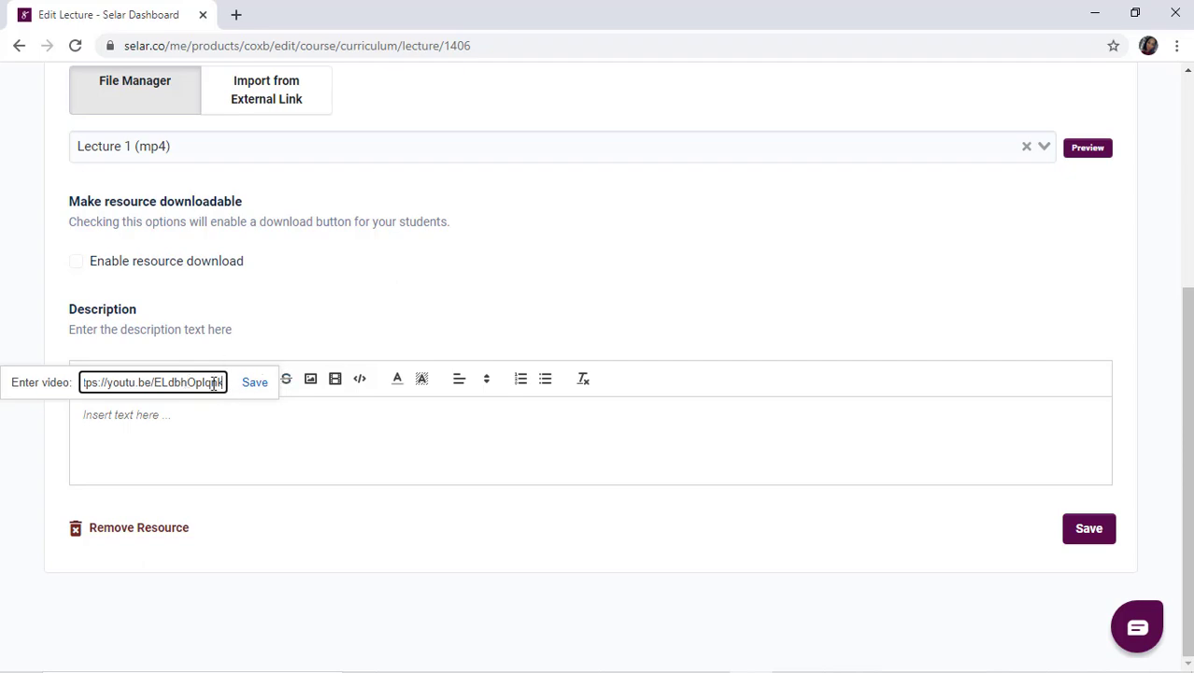
{"action": "left_click", "coordinate": [249, 393]}
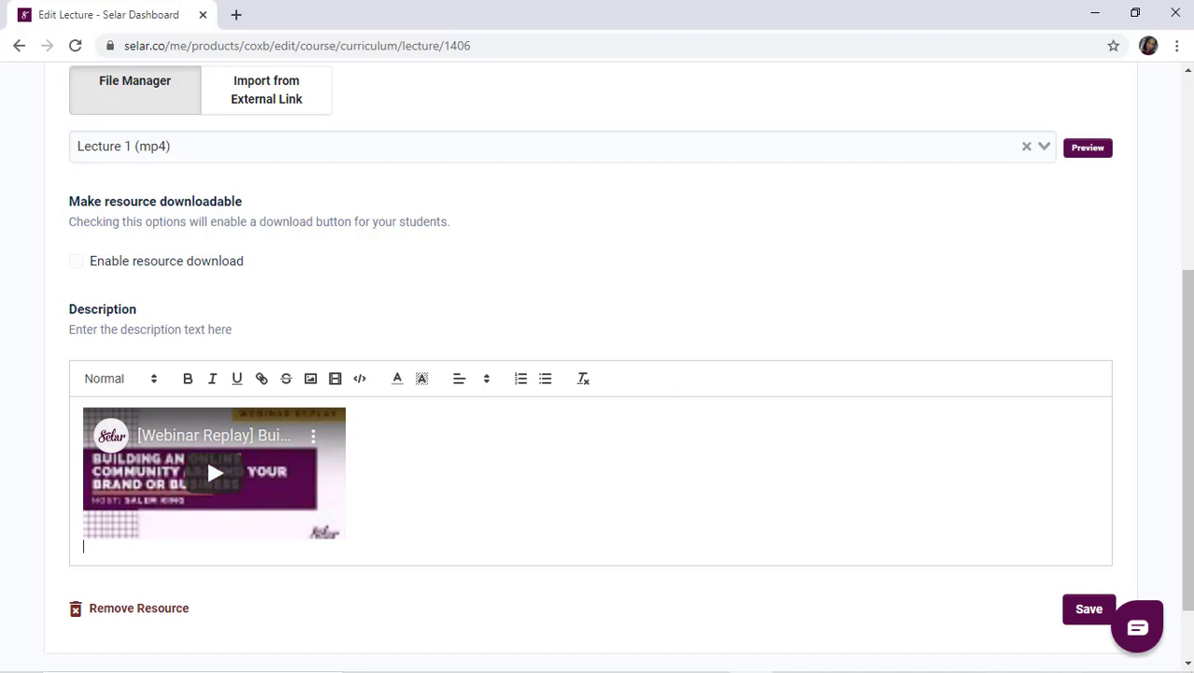
{"action": "scroll", "coordinate": [934, 486], "scroll_direction": "down", "scroll_amount": 1}
{"action": "left_click", "coordinate": [1088, 526]}
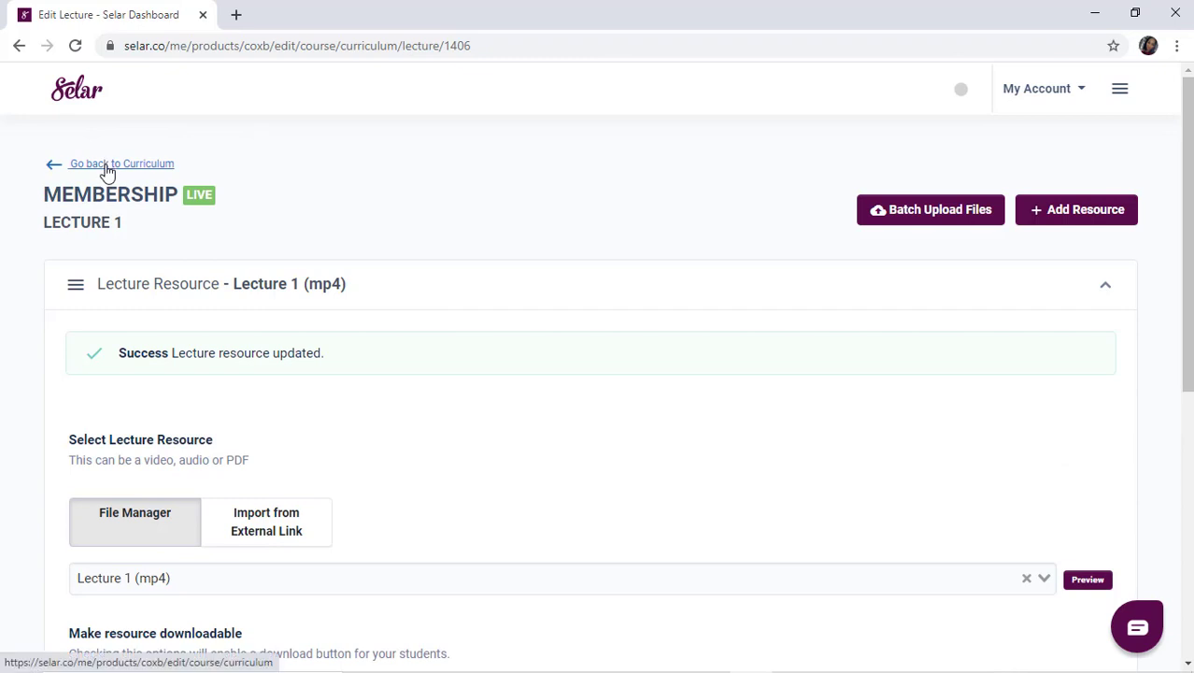
- Return to the curriculum, open the content of LECTURE 2 in the INTRODUCTION section and add a lecture resource to it
{"action": "left_click", "coordinate": [106, 167]}
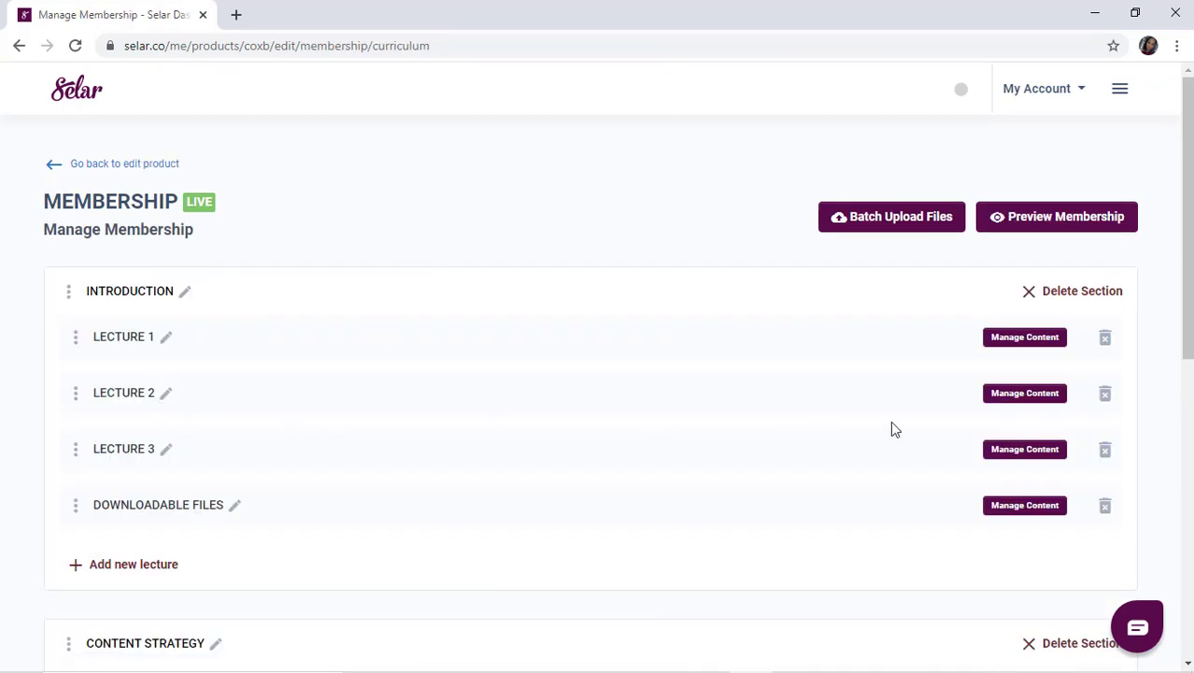
{"action": "left_click", "coordinate": [1024, 394]}
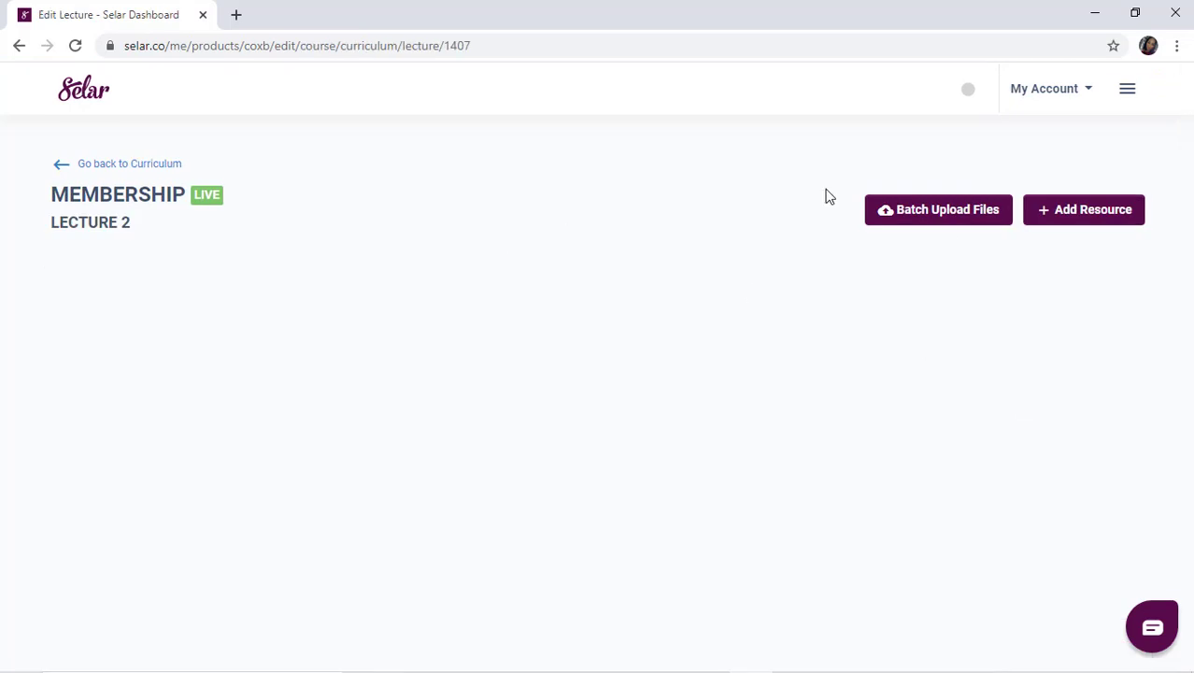
{"action": "left_click", "coordinate": [1060, 219]}
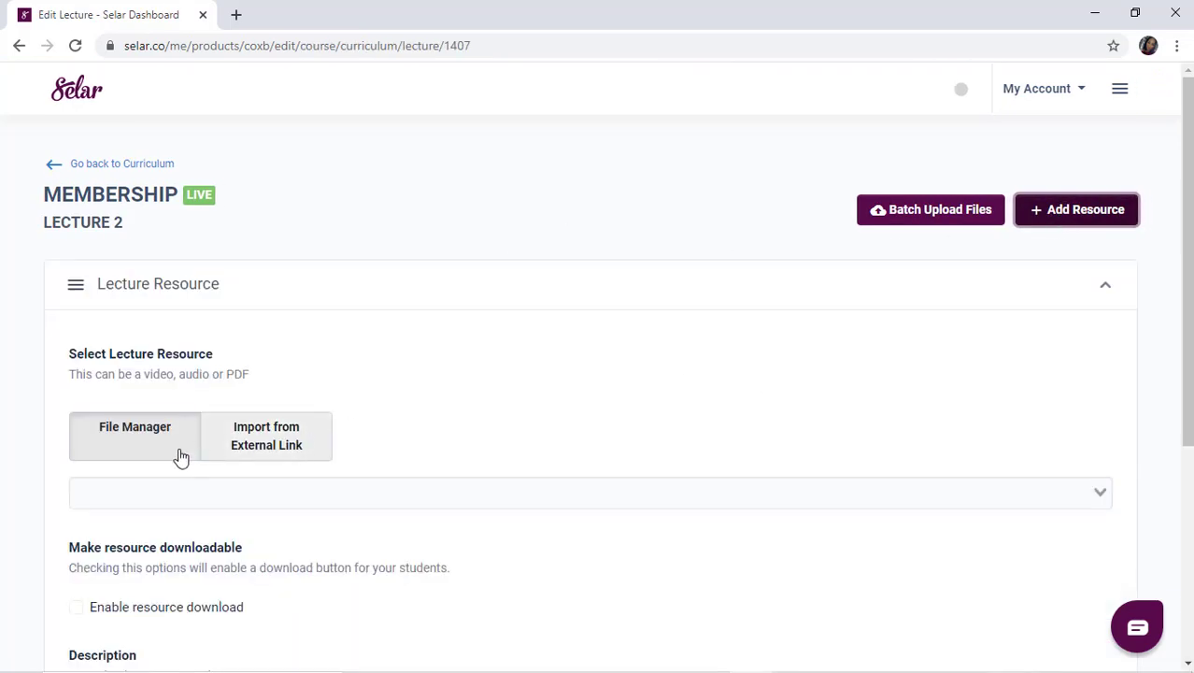
- Choose the uploaded Lecture 2 (mp4) from the File Manager files as the resource for LECTURE 2
{"action": "left_click", "coordinate": [229, 491]}
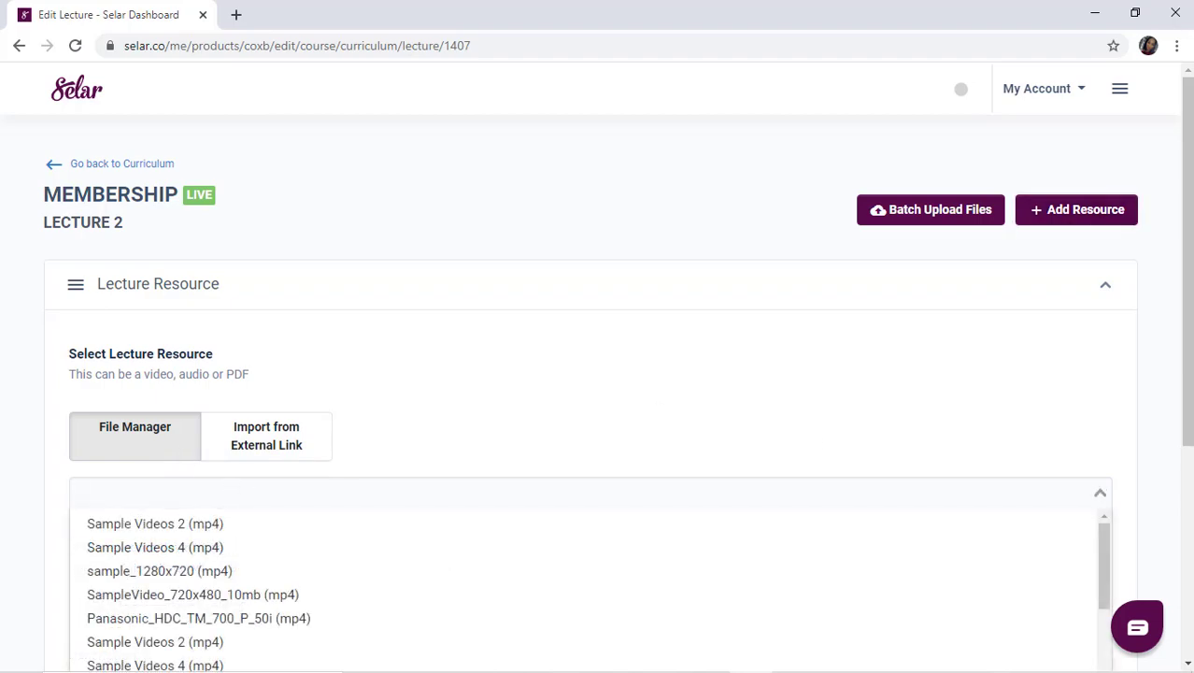
{"action": "scroll", "coordinate": [1123, 414], "scroll_direction": "down", "scroll_amount": 4}
{"action": "scroll", "coordinate": [1106, 399], "scroll_direction": "down", "scroll_amount": 10}
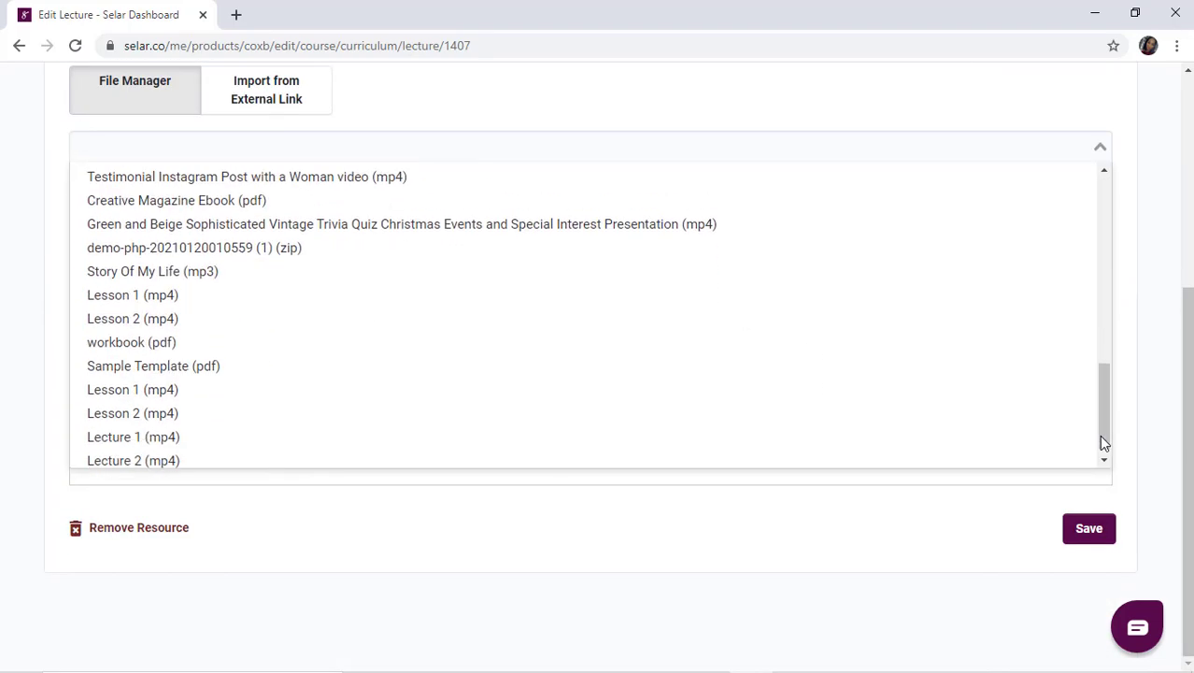
{"action": "left_click", "coordinate": [418, 456]}
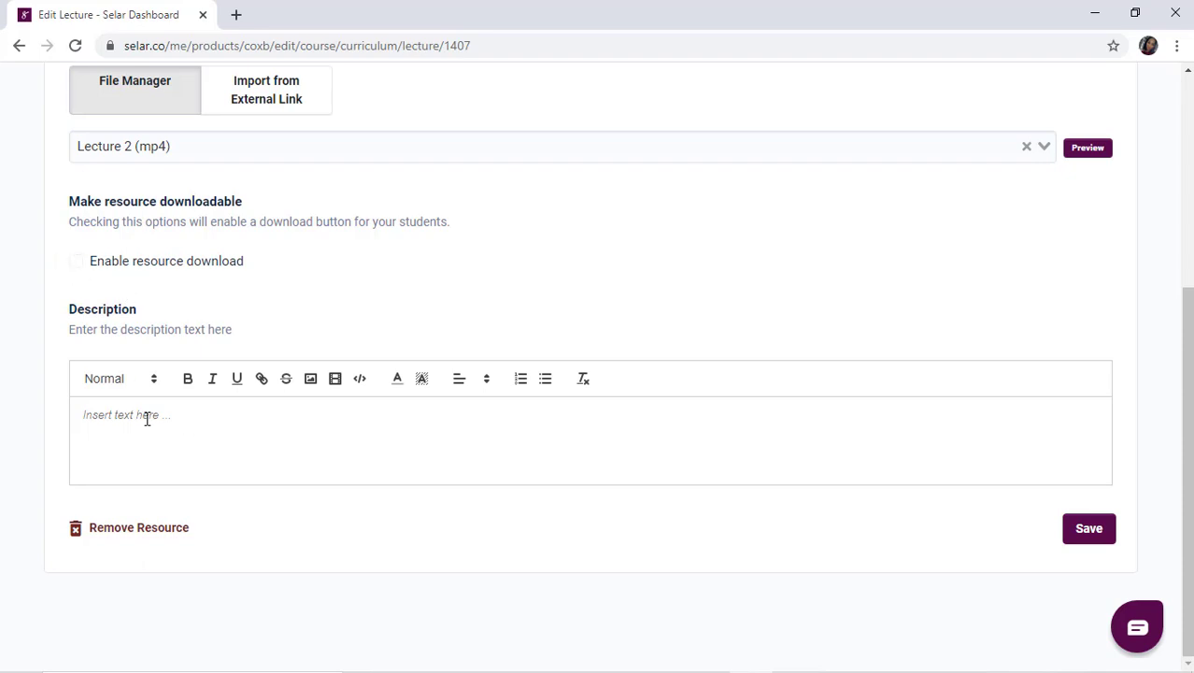
{"action": "left_click", "coordinate": [336, 378]}
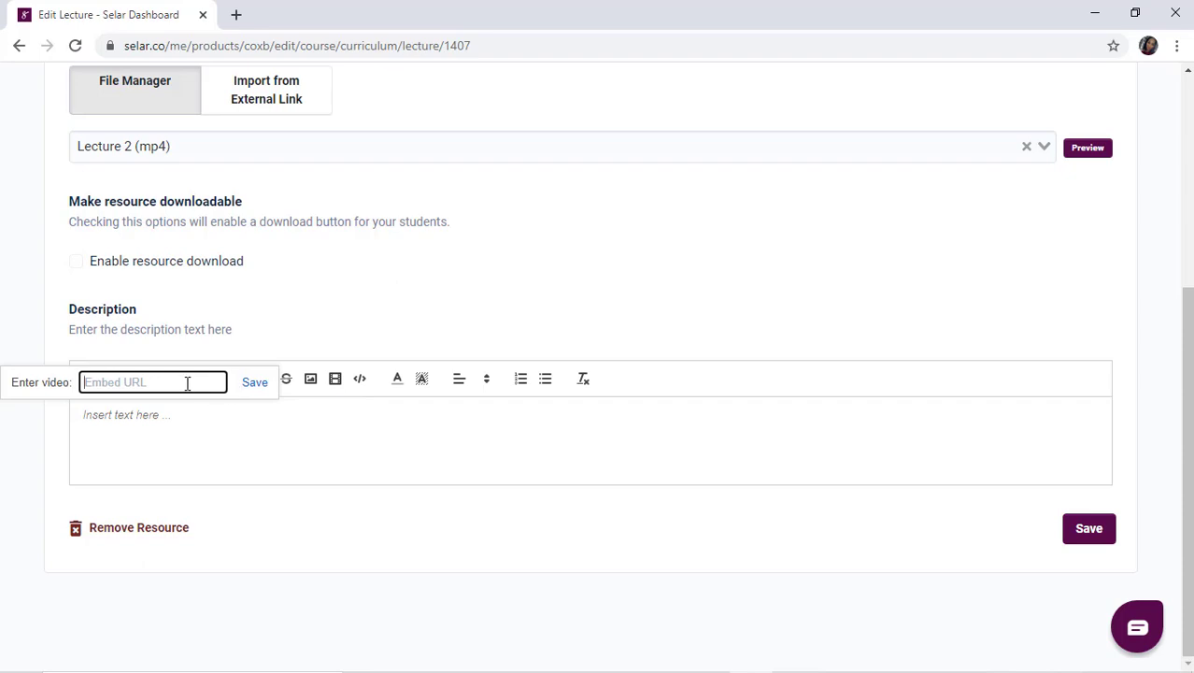
{"action": "type", "text": "https://youtu.be/ELdbhOplqnk"}
{"action": "left_click", "coordinate": [262, 382]}
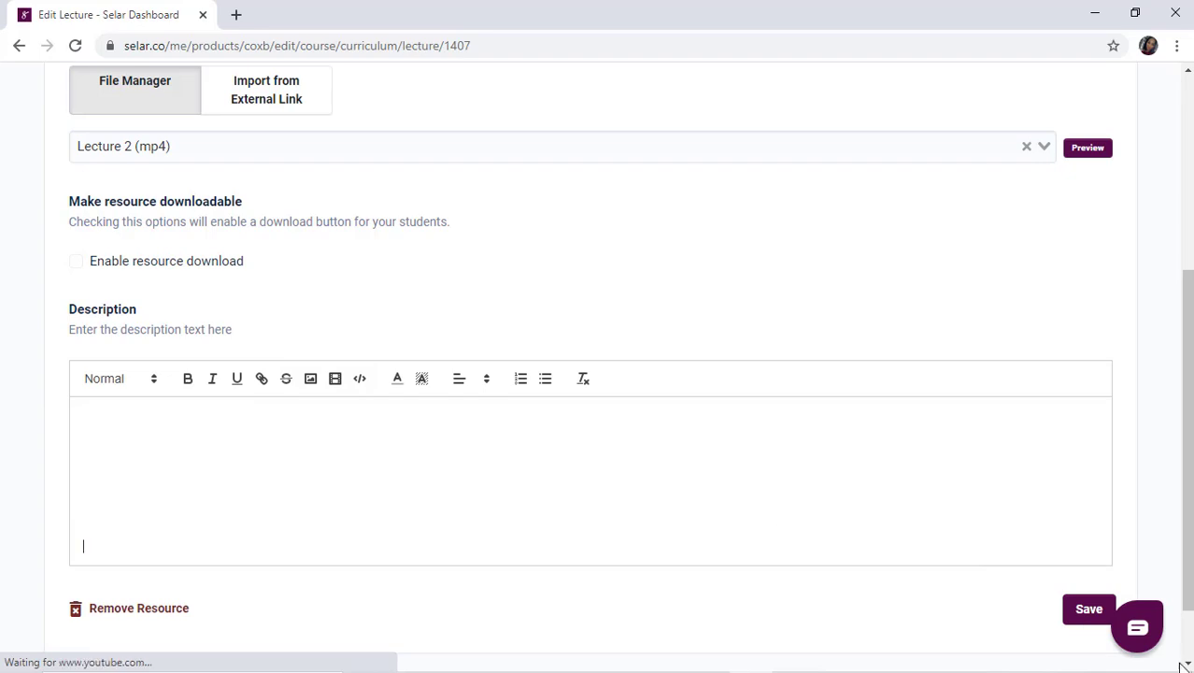
{"action": "left_click", "coordinate": [1089, 609]}
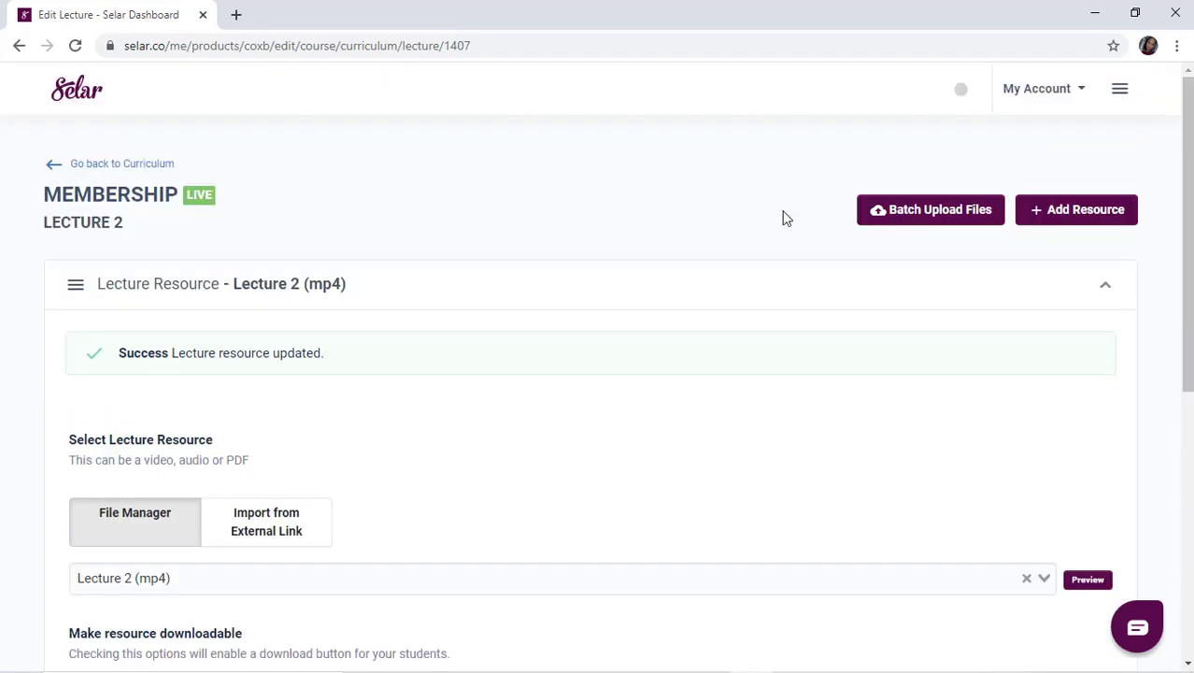
- Return to the curriculum, open the content of LECTURE 3 in the INTRODUCTION section and add a lecture resource to it
{"action": "left_click", "coordinate": [99, 170]}
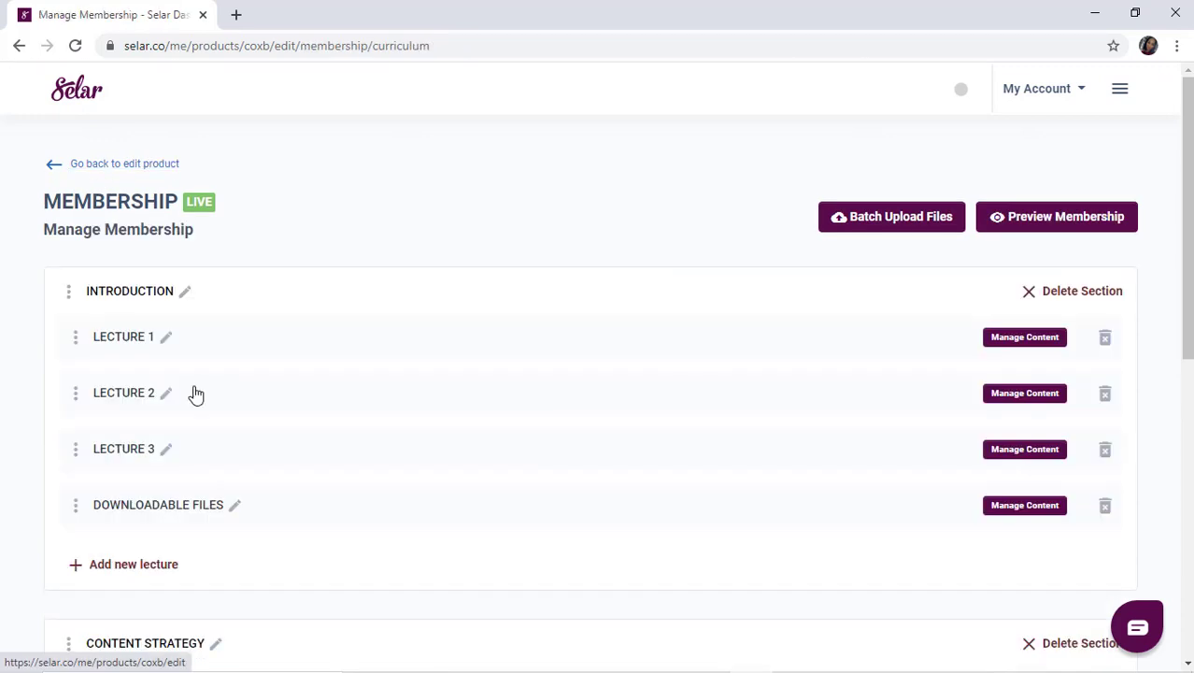
{"action": "left_click", "coordinate": [993, 463]}
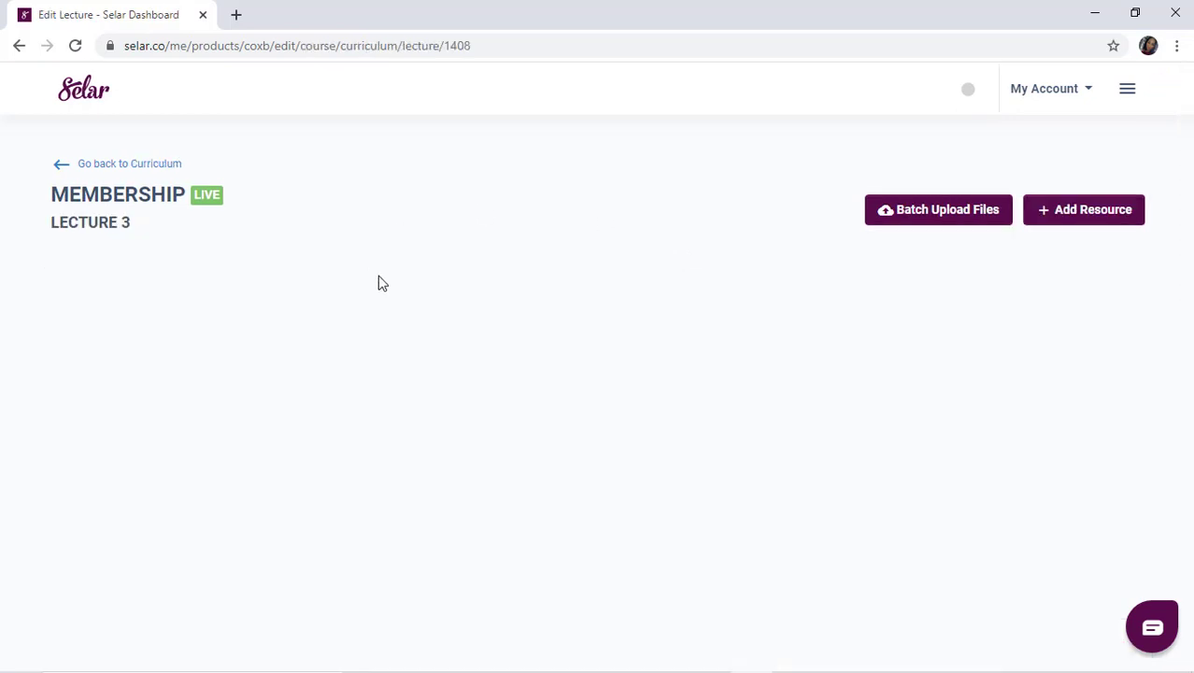
{"action": "left_click", "coordinate": [1095, 209]}
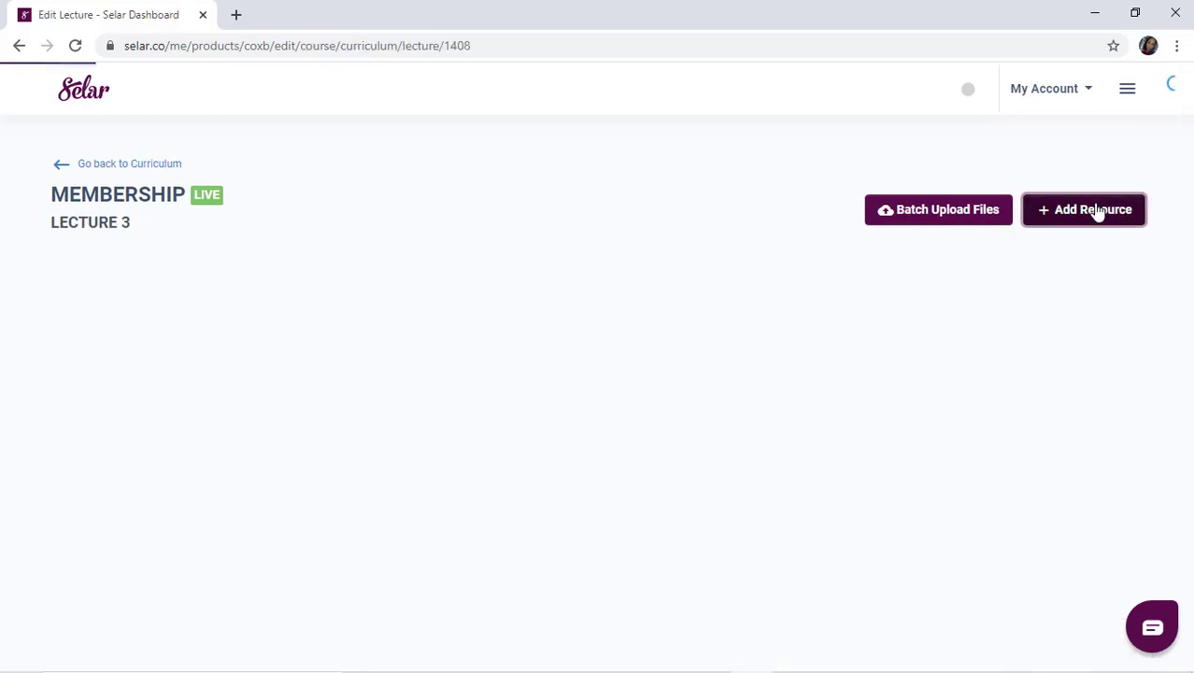
{"action": "scroll", "coordinate": [1163, 393], "scroll_direction": "down", "scroll_amount": 4}
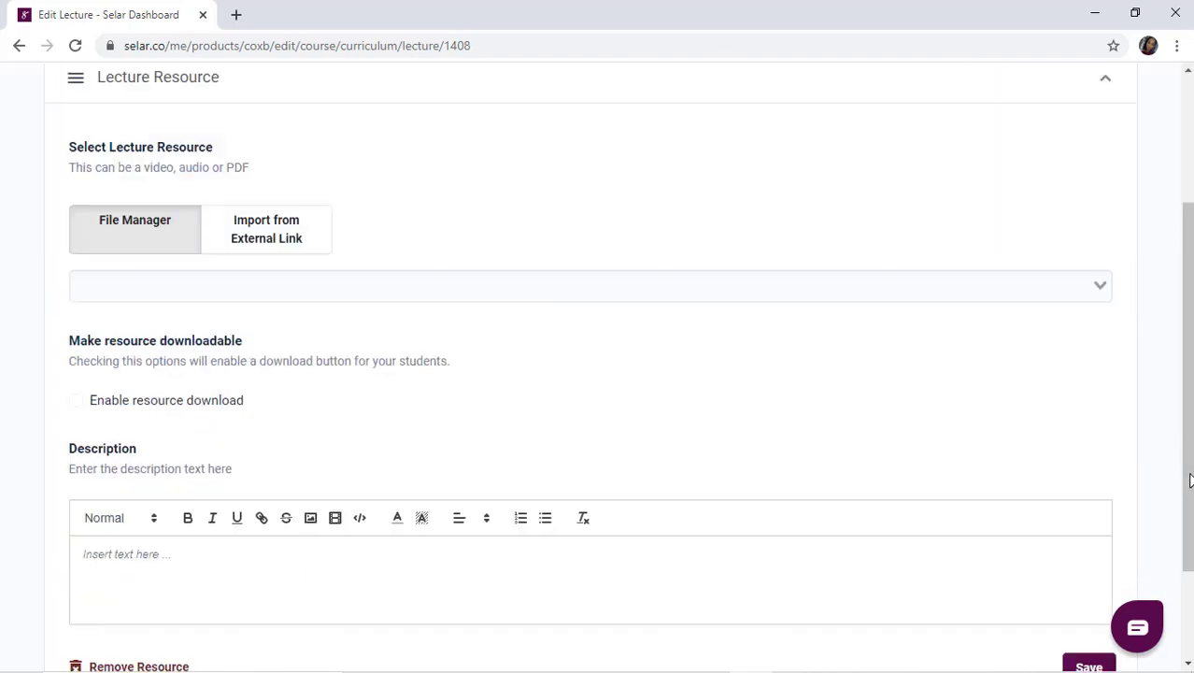
{"action": "left_click", "coordinate": [1188, 149]}
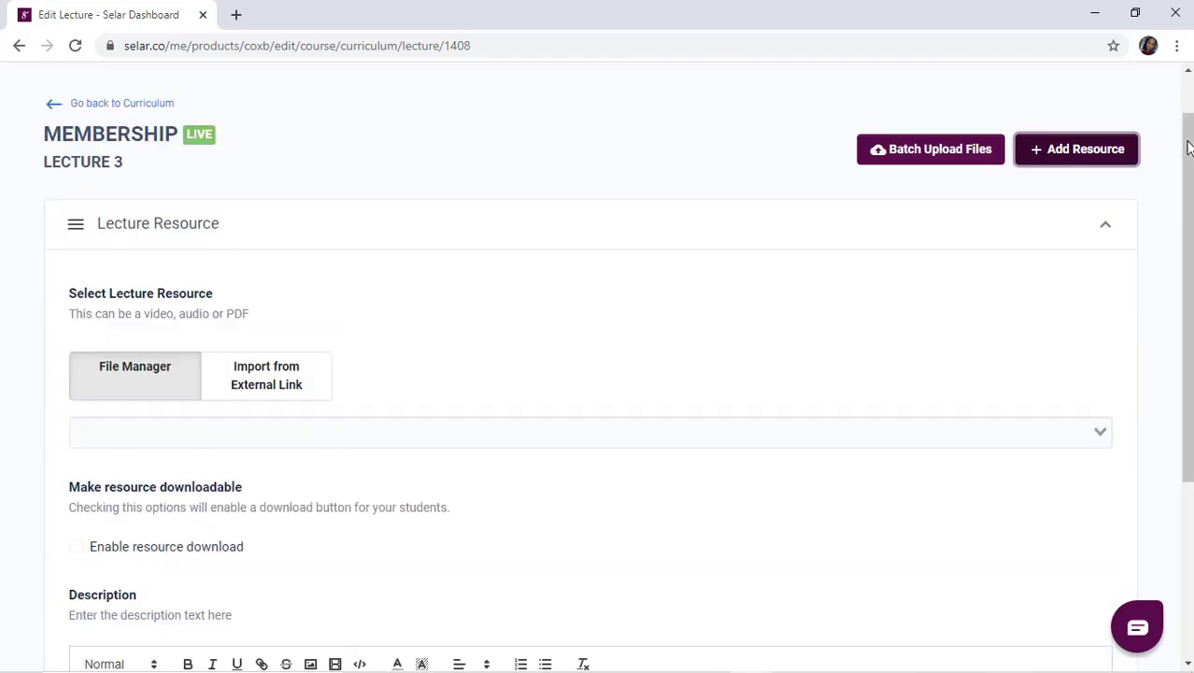
{"action": "scroll", "coordinate": [598, 374], "scroll_direction": "down", "scroll_amount": 4}
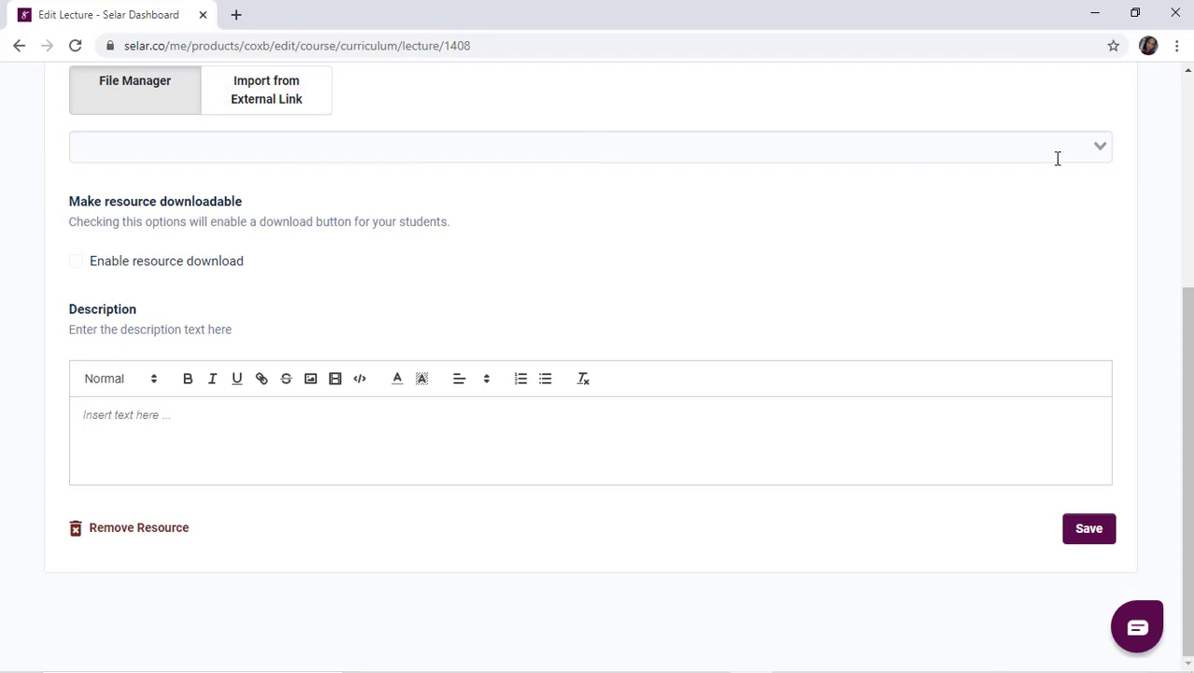
{"action": "left_click", "coordinate": [1188, 112]}
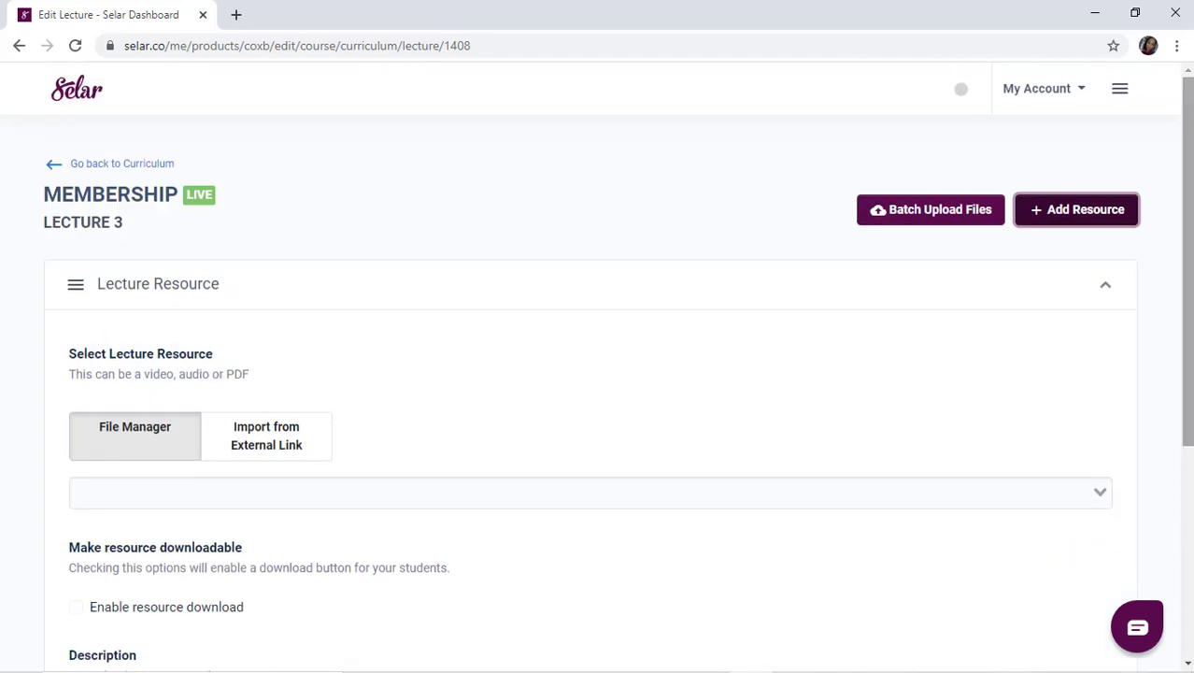
{"action": "scroll", "coordinate": [709, 275], "scroll_direction": "down", "scroll_amount": 4}
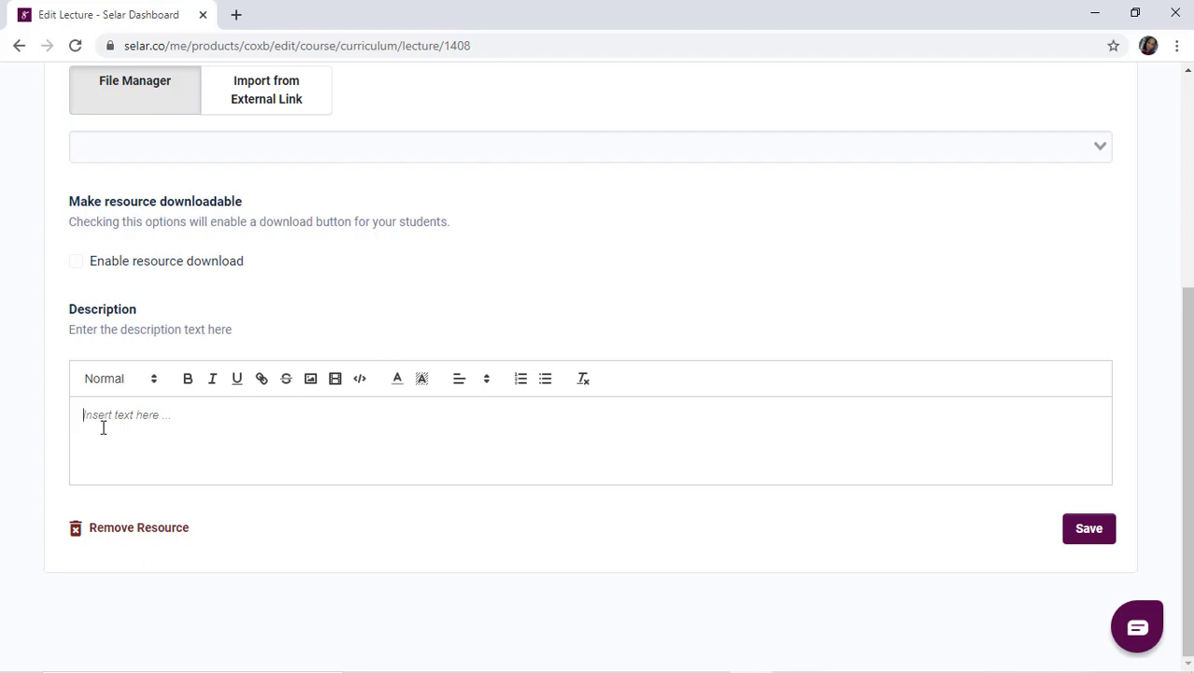
{"action": "left_click", "coordinate": [334, 378]}
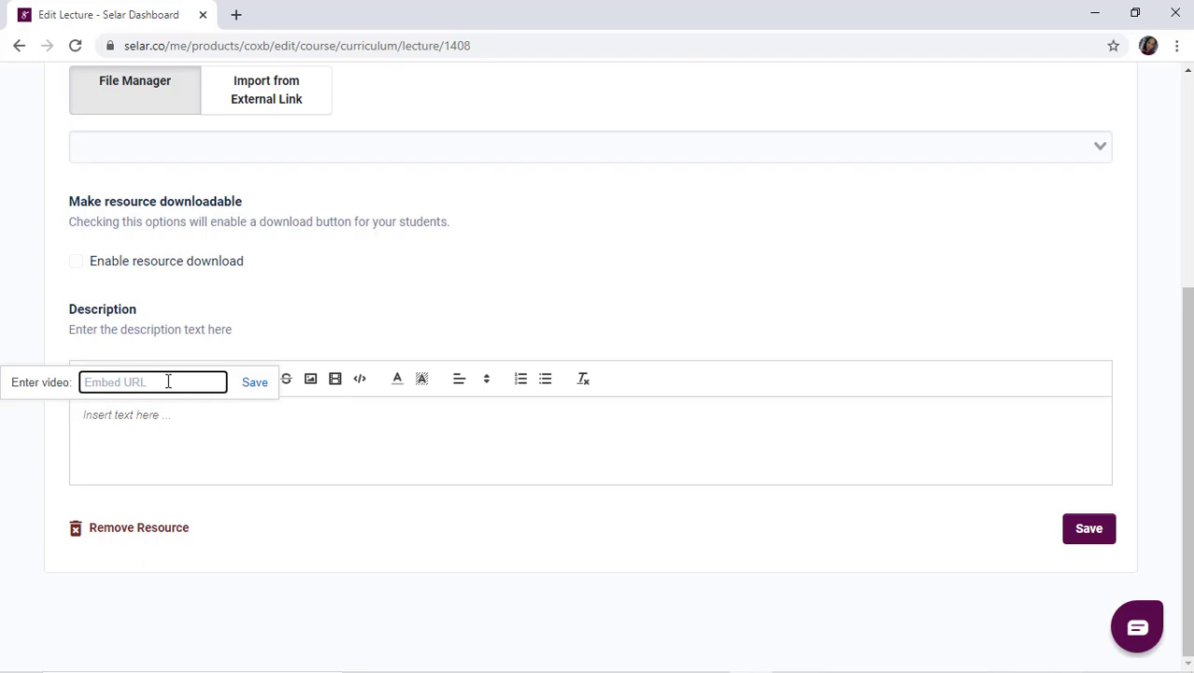
{"action": "key", "text": "ctrl+v"}
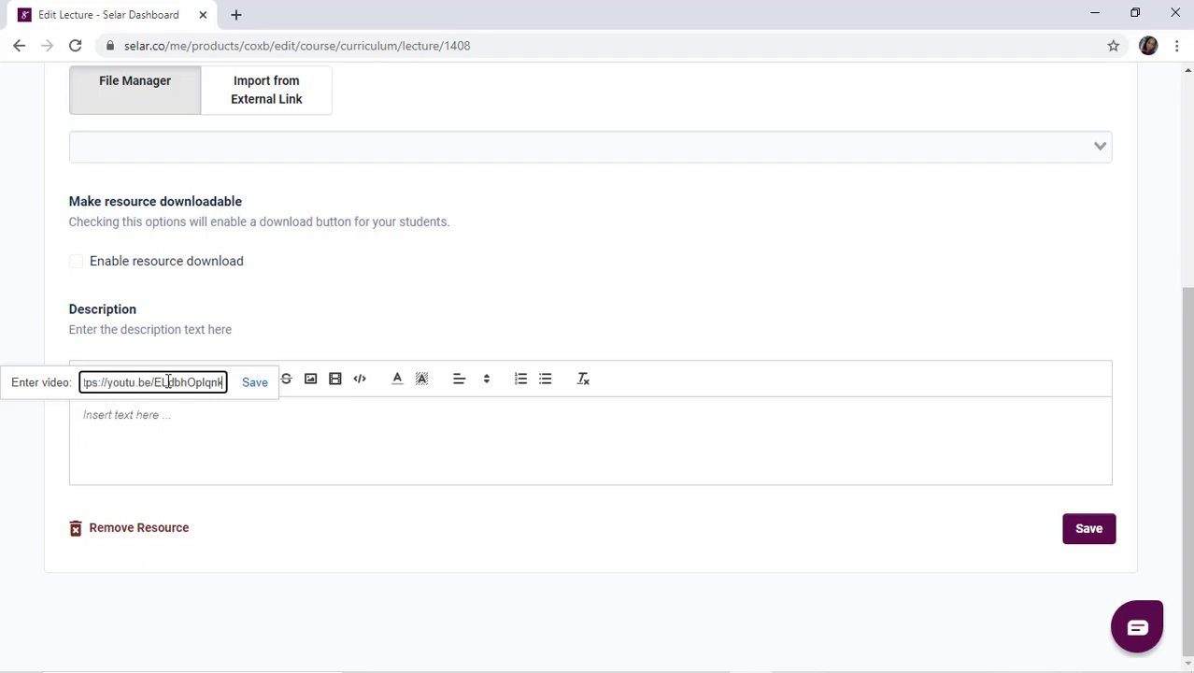
{"action": "left_click", "coordinate": [252, 385]}
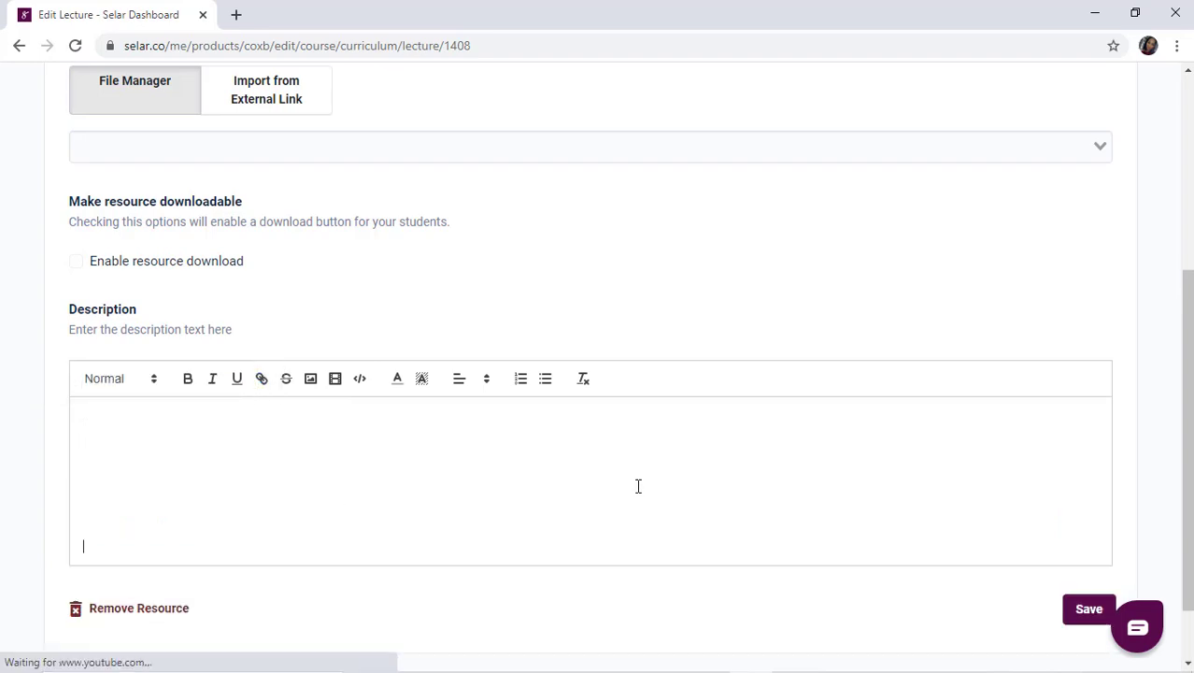
{"action": "left_click", "coordinate": [1088, 612]}
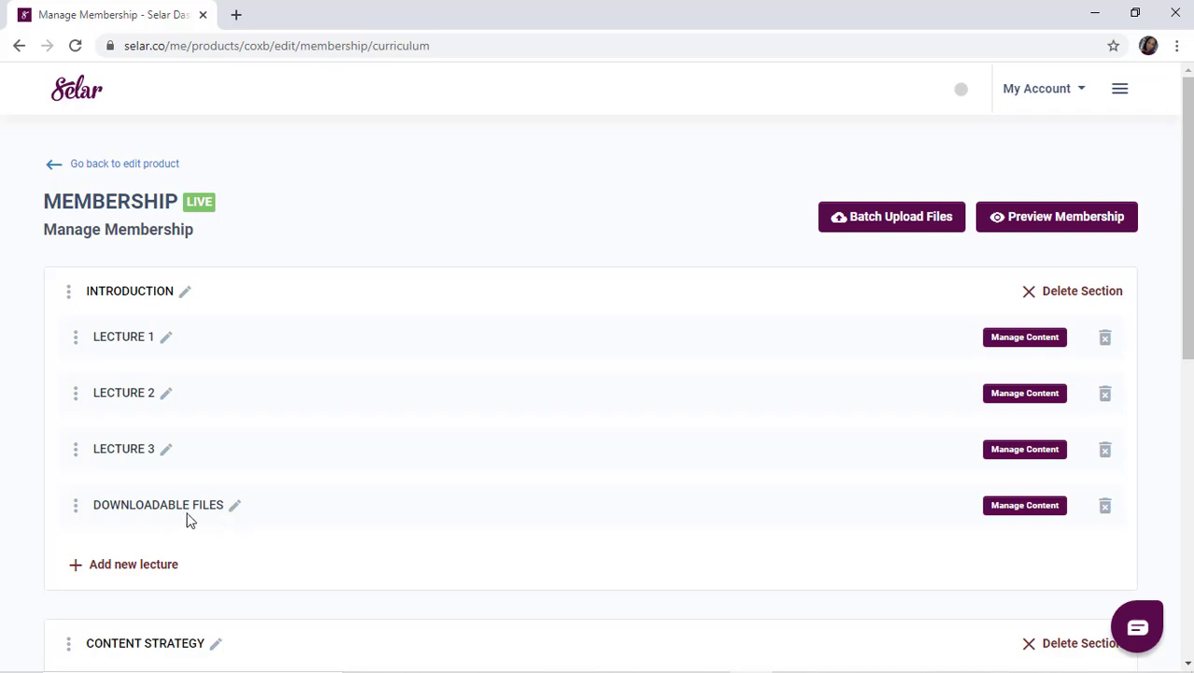
- From the curriculum, open the content of DOWNLOADABLE FILES and add a lecture resource using workbook (pdf) from the File Manager files
{"action": "left_click", "coordinate": [1008, 517]}
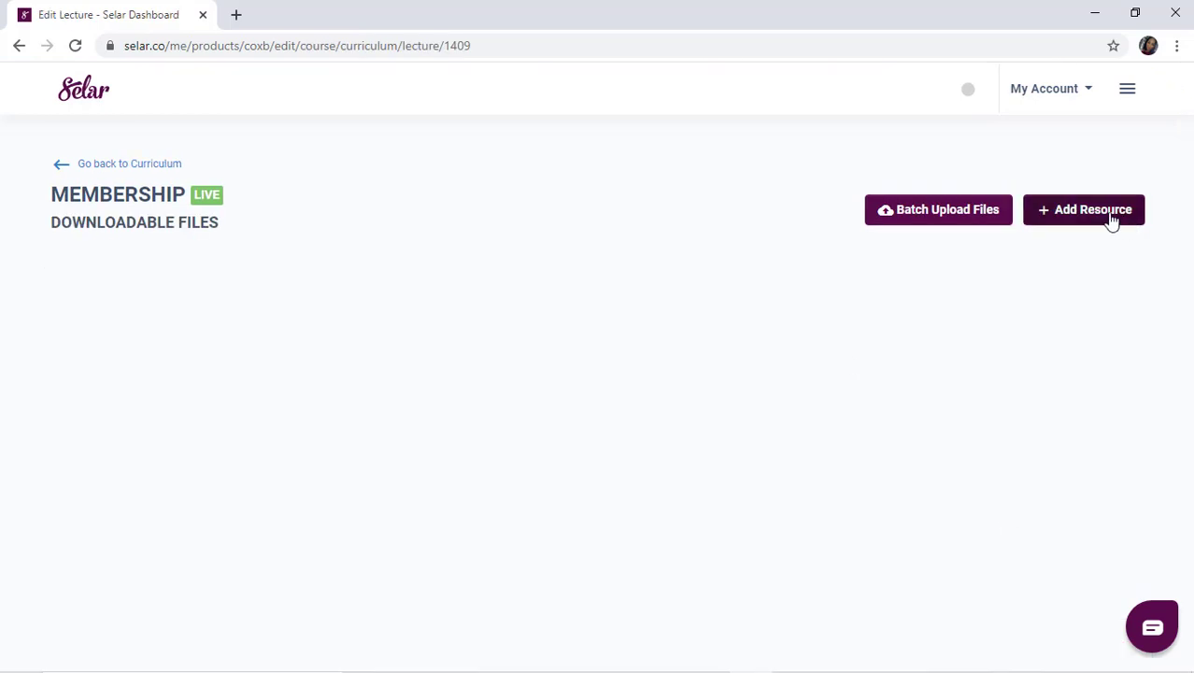
{"action": "left_click", "coordinate": [1112, 212]}
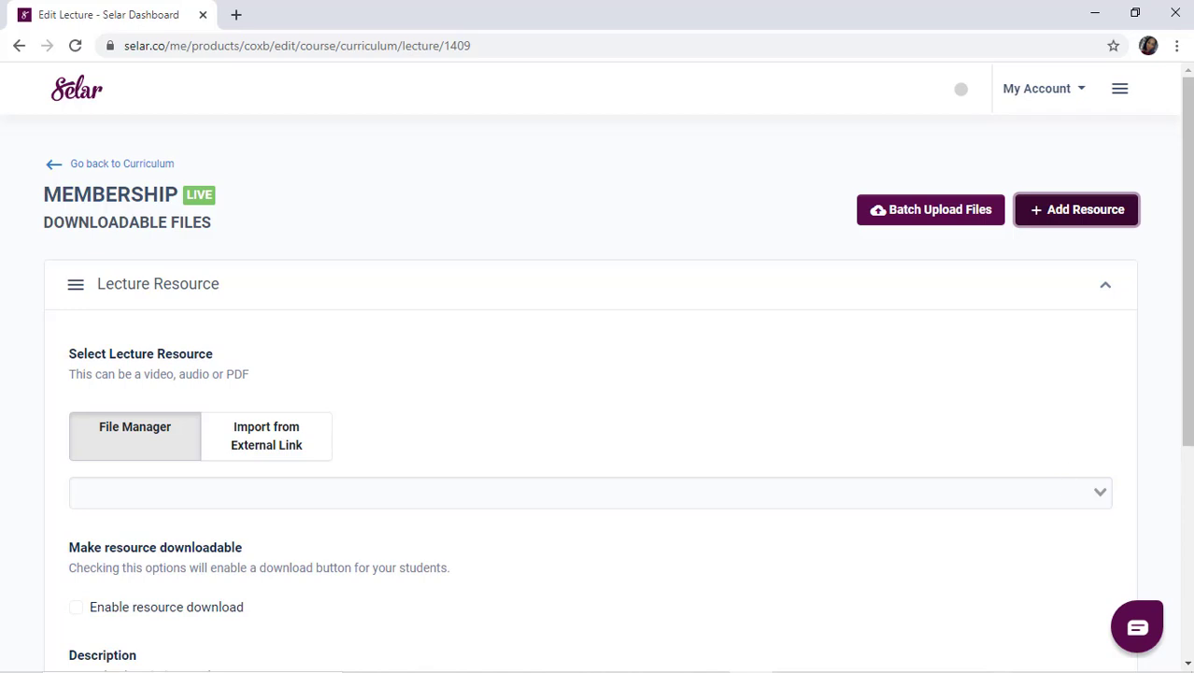
{"action": "scroll", "coordinate": [1118, 307], "scroll_direction": "down", "scroll_amount": 4}
{"action": "left_click", "coordinate": [1017, 155]}
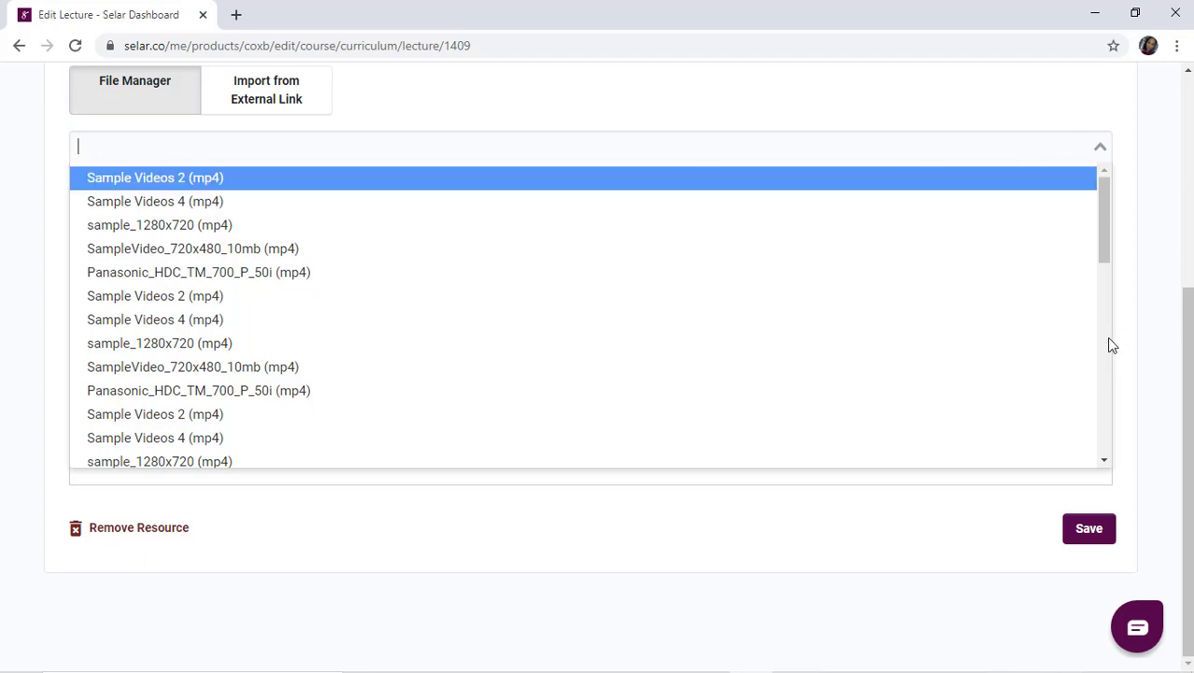
{"action": "scroll", "coordinate": [1098, 383], "scroll_direction": "down", "scroll_amount": 3}
{"action": "scroll", "coordinate": [1109, 419], "scroll_direction": "down", "scroll_amount": 3}
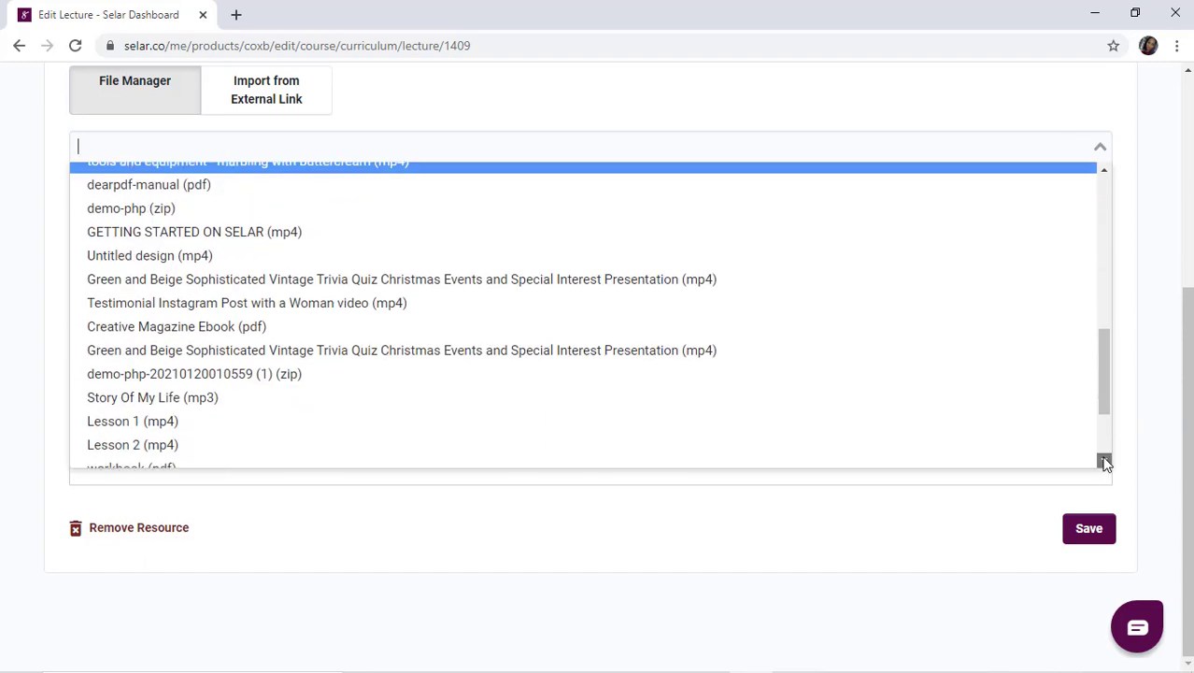
{"action": "scroll", "coordinate": [1105, 463], "scroll_direction": "down", "scroll_amount": 3}
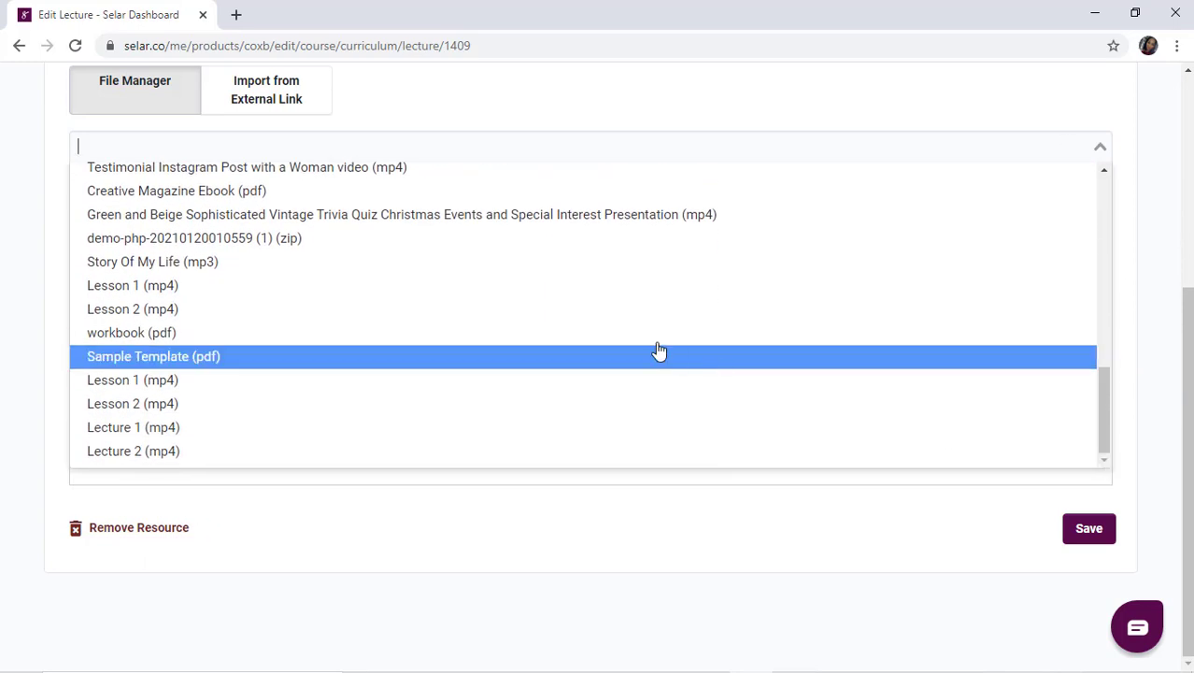
{"action": "left_click", "coordinate": [612, 335]}
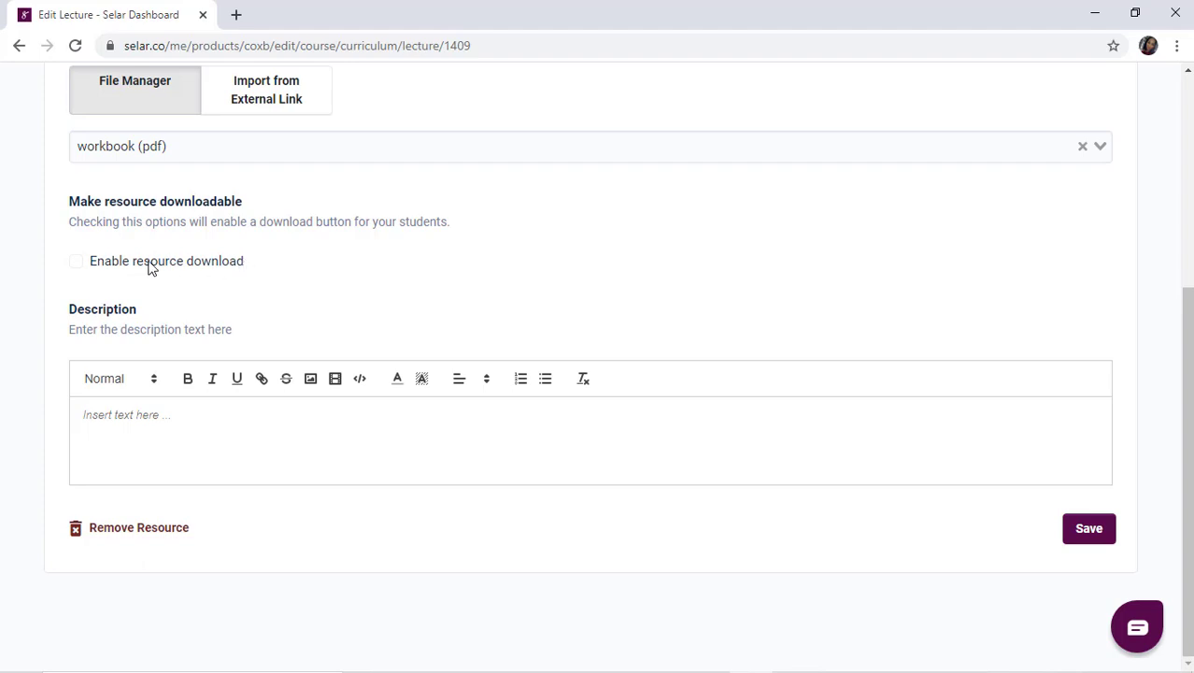
- Enable resource download for the workbook (pdf) resource, save it and collapse its form
{"action": "left_click", "coordinate": [76, 263]}
{"action": "left_click", "coordinate": [1084, 526]}
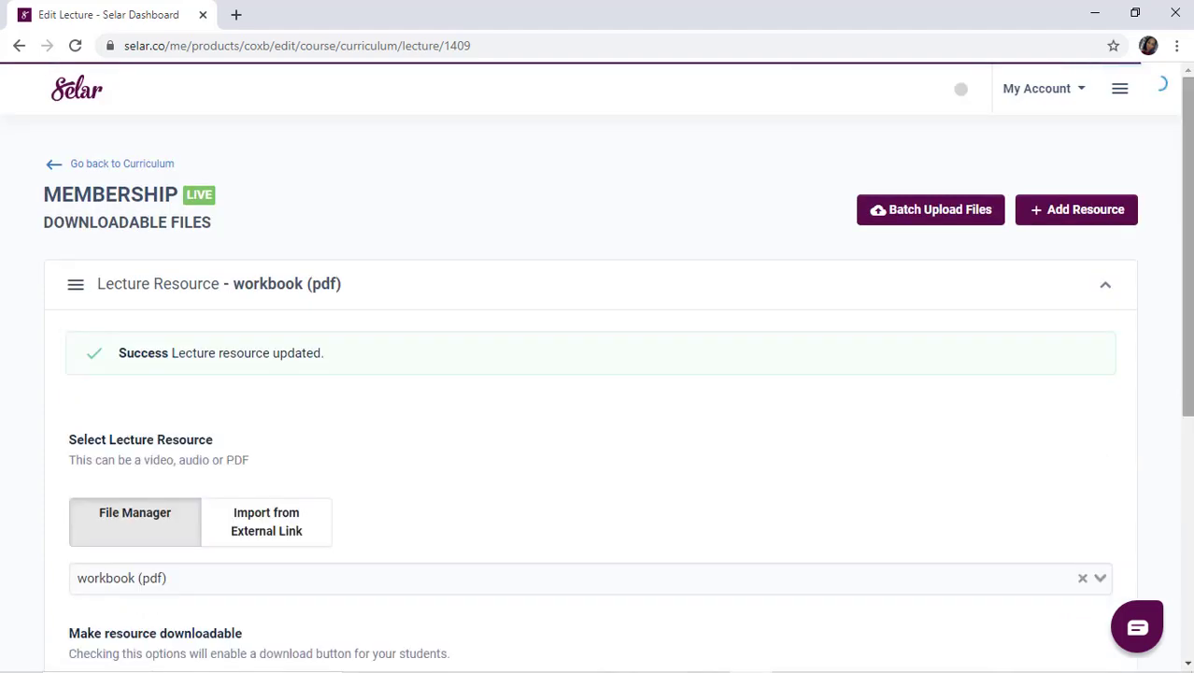
{"action": "left_click", "coordinate": [1074, 285]}
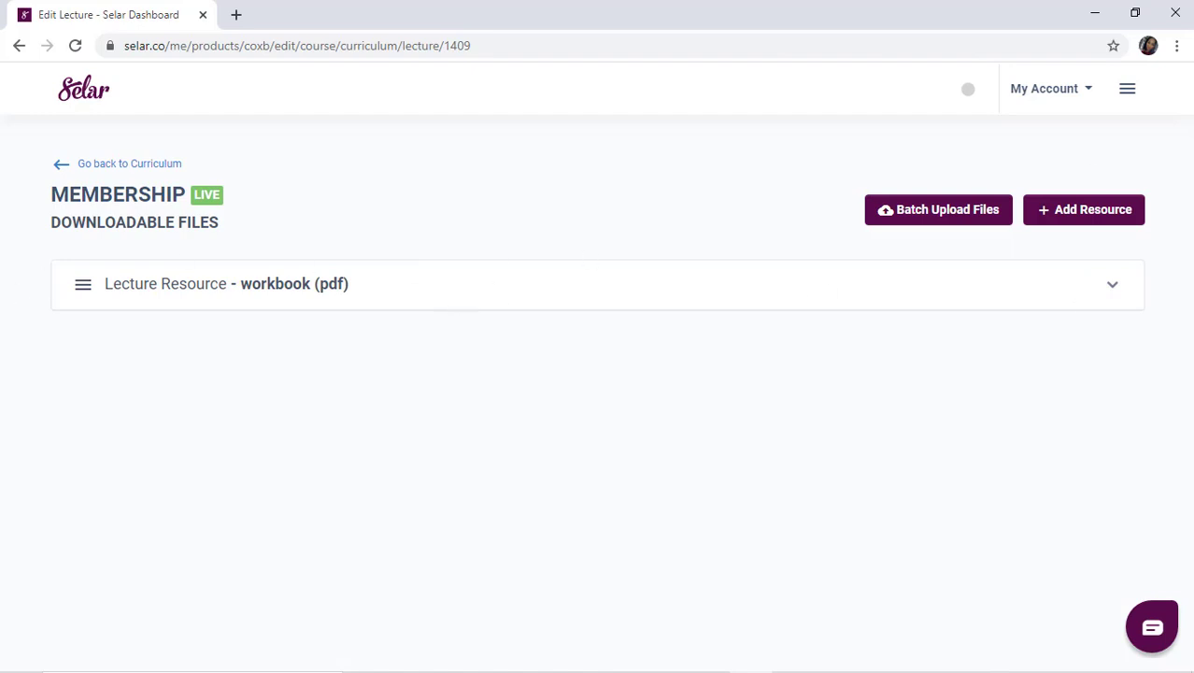
- Add Sample Template (pdf) from the File Manager files as a second resource in DOWNLOADABLE FILES, with resource download enabled, and save it
{"action": "left_click", "coordinate": [1104, 213]}
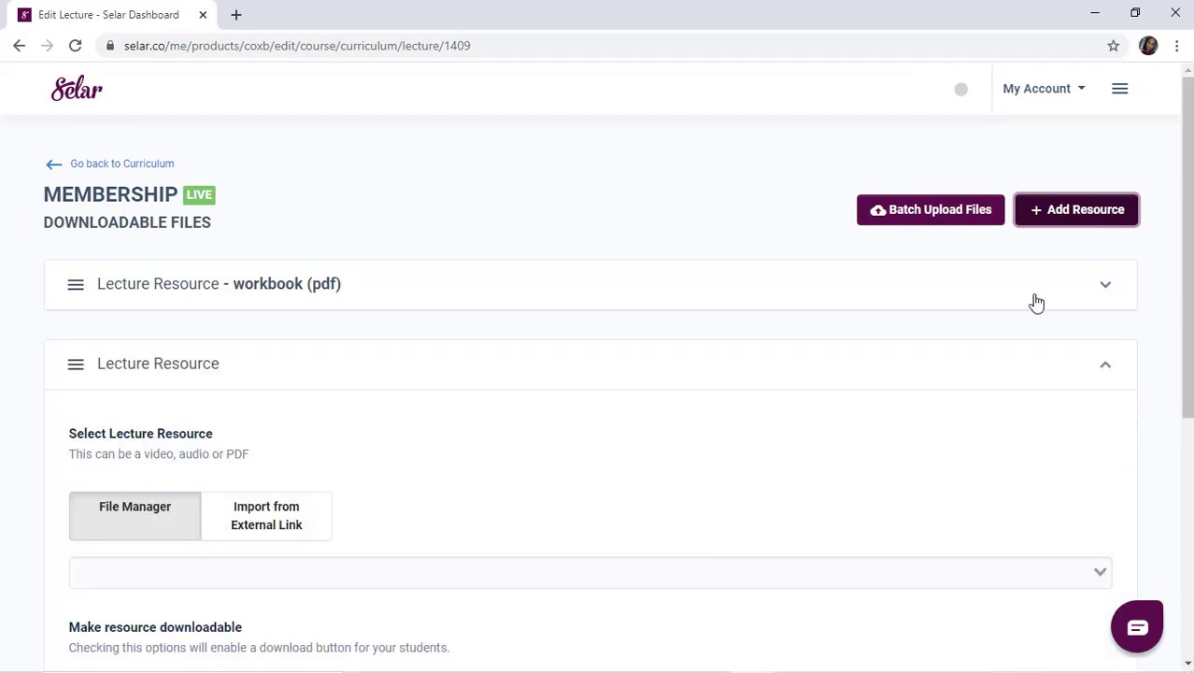
{"action": "scroll", "coordinate": [976, 302], "scroll_direction": "down", "scroll_amount": 5}
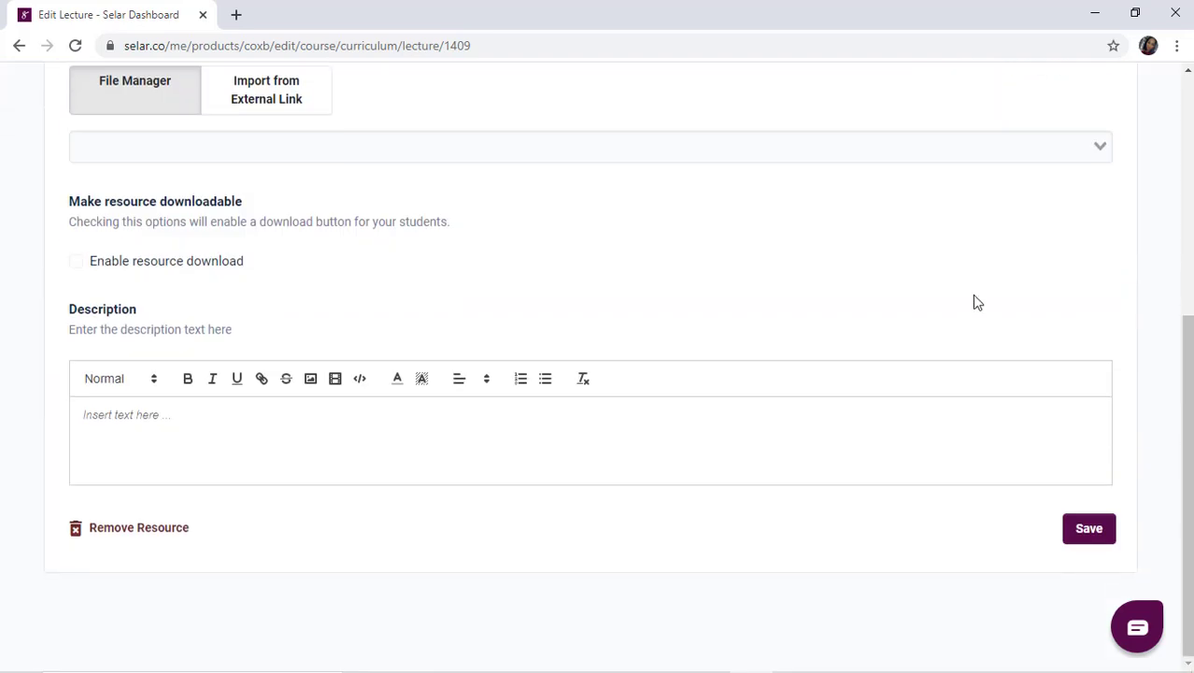
{"action": "left_click", "coordinate": [862, 158]}
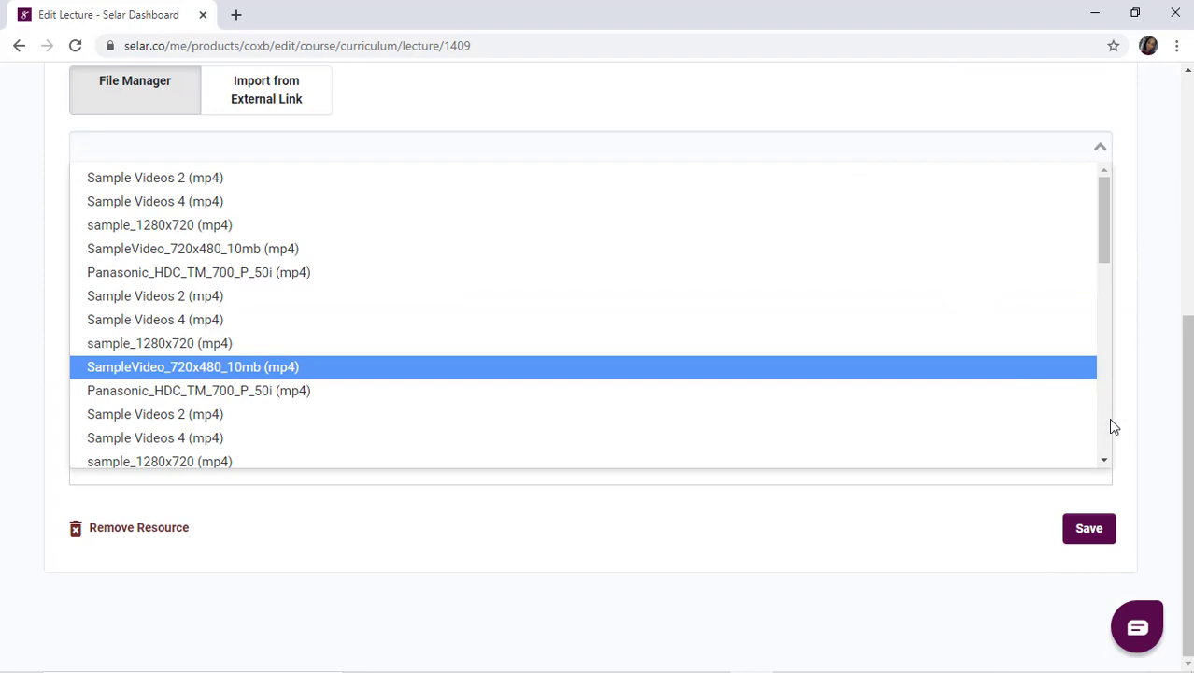
{"action": "scroll", "coordinate": [1112, 426], "scroll_direction": "down", "scroll_amount": 15}
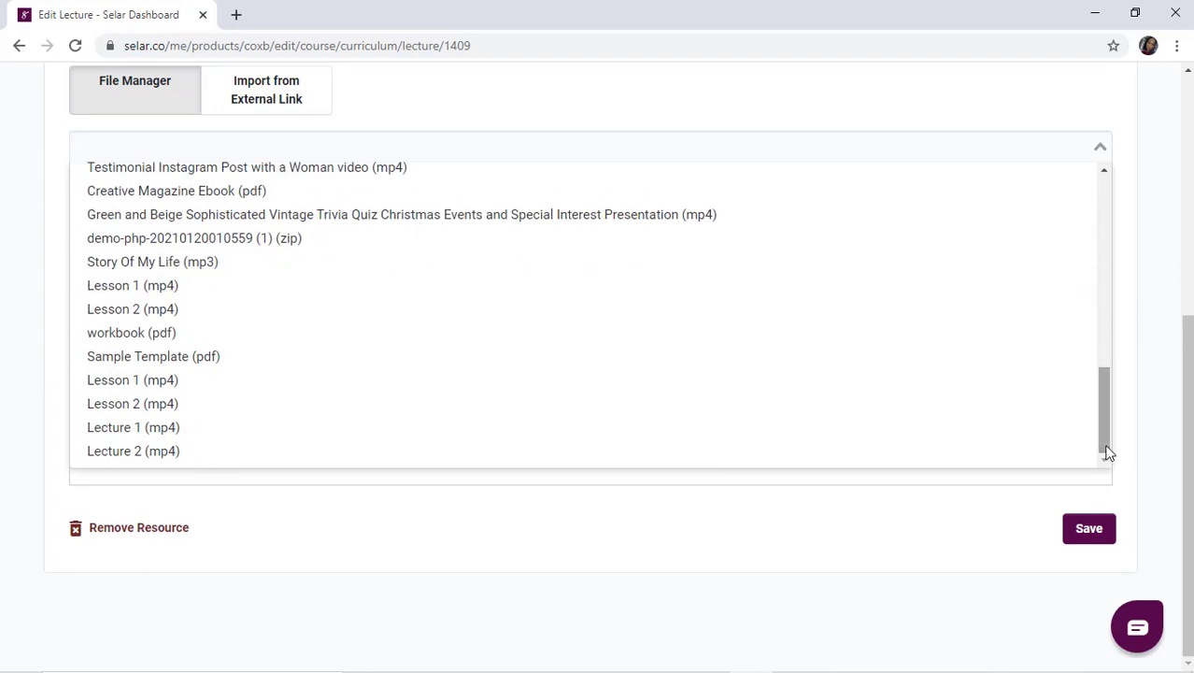
{"action": "scroll", "coordinate": [965, 219], "scroll_direction": "up", "scroll_amount": 5}
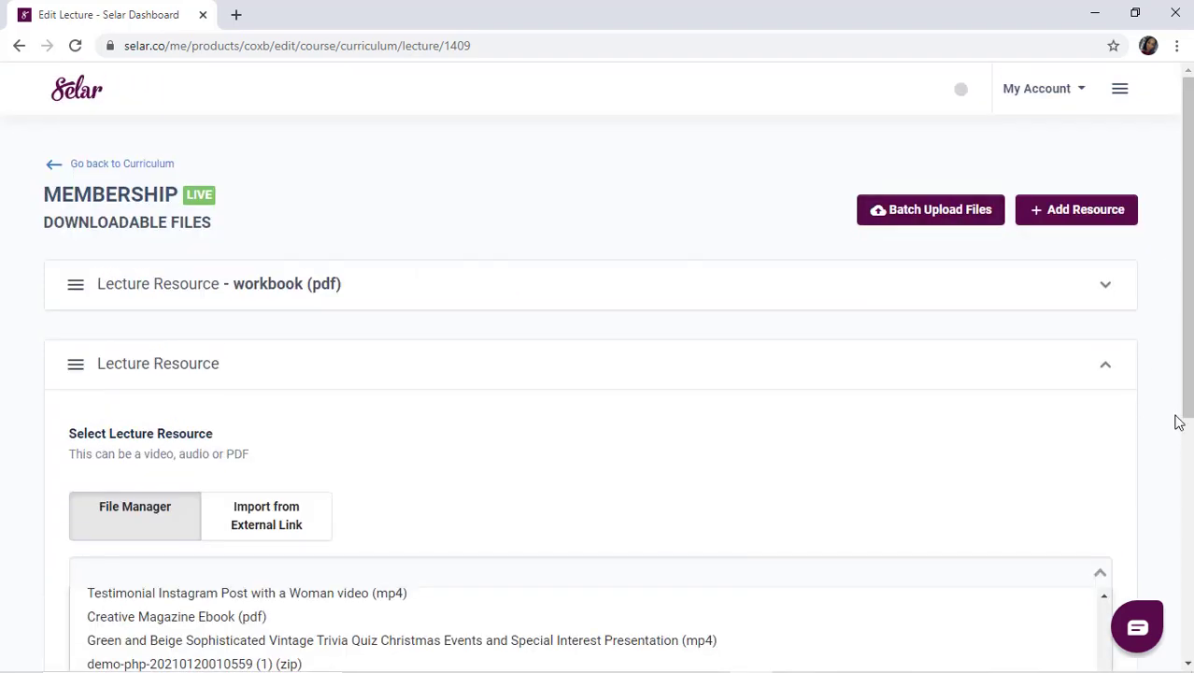
{"action": "scroll", "coordinate": [1179, 422], "scroll_direction": "down", "scroll_amount": 5}
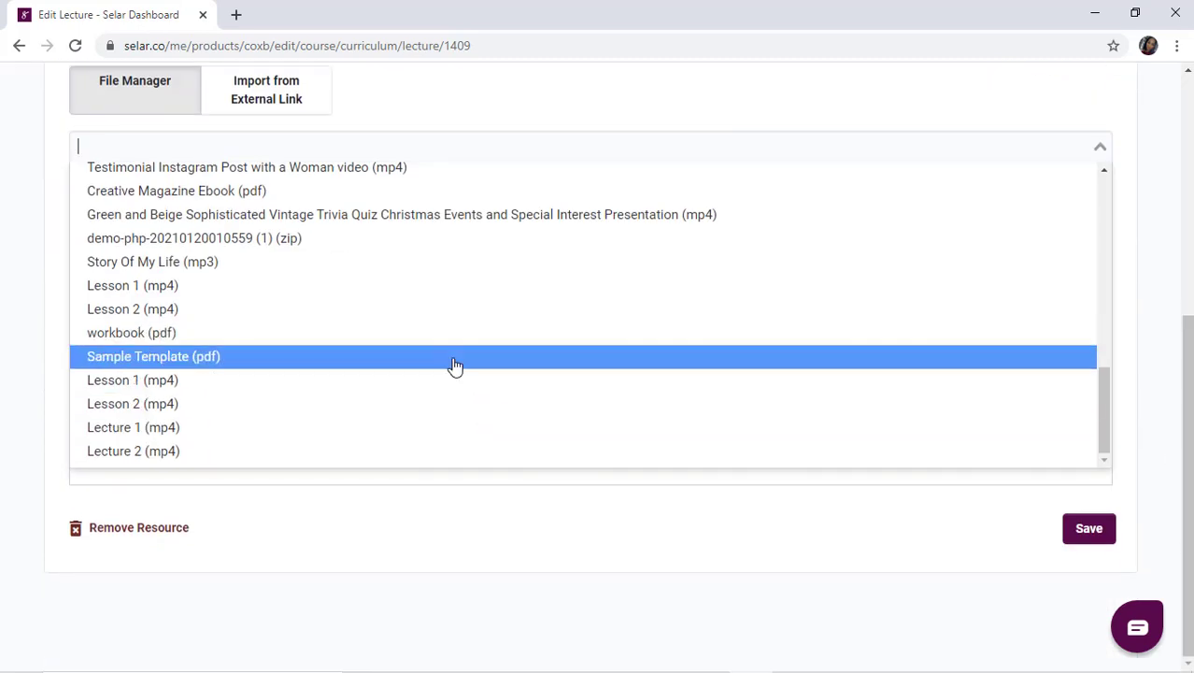
{"action": "left_click", "coordinate": [455, 366]}
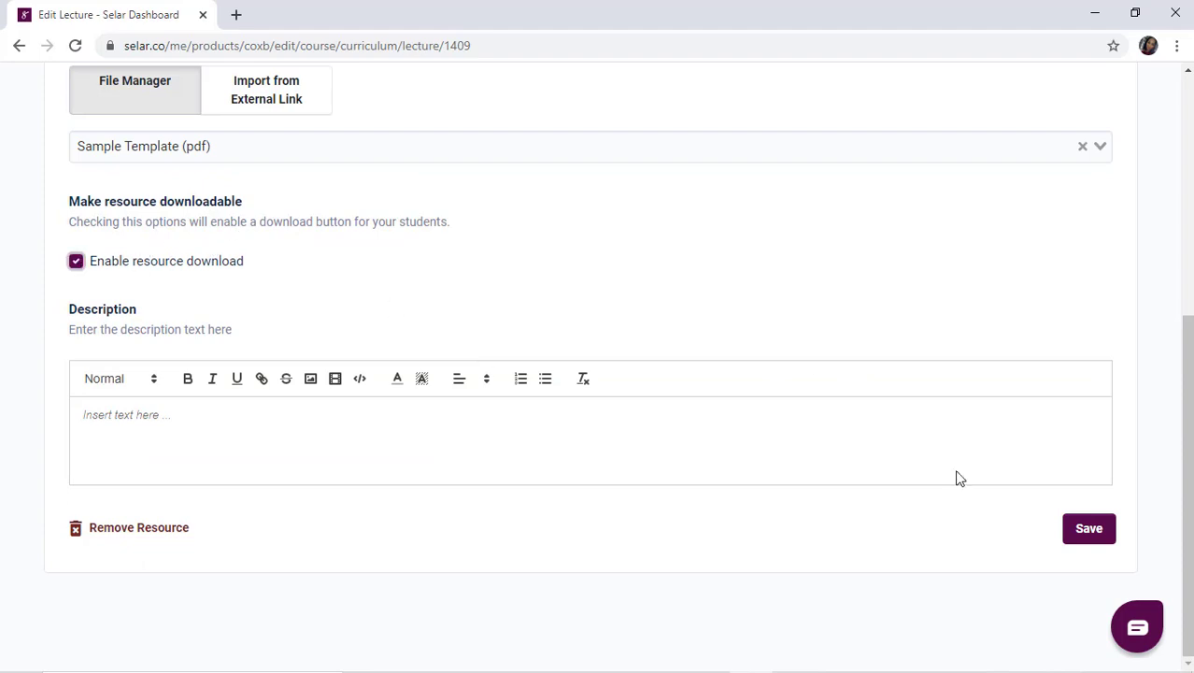
{"action": "left_click", "coordinate": [1084, 531]}
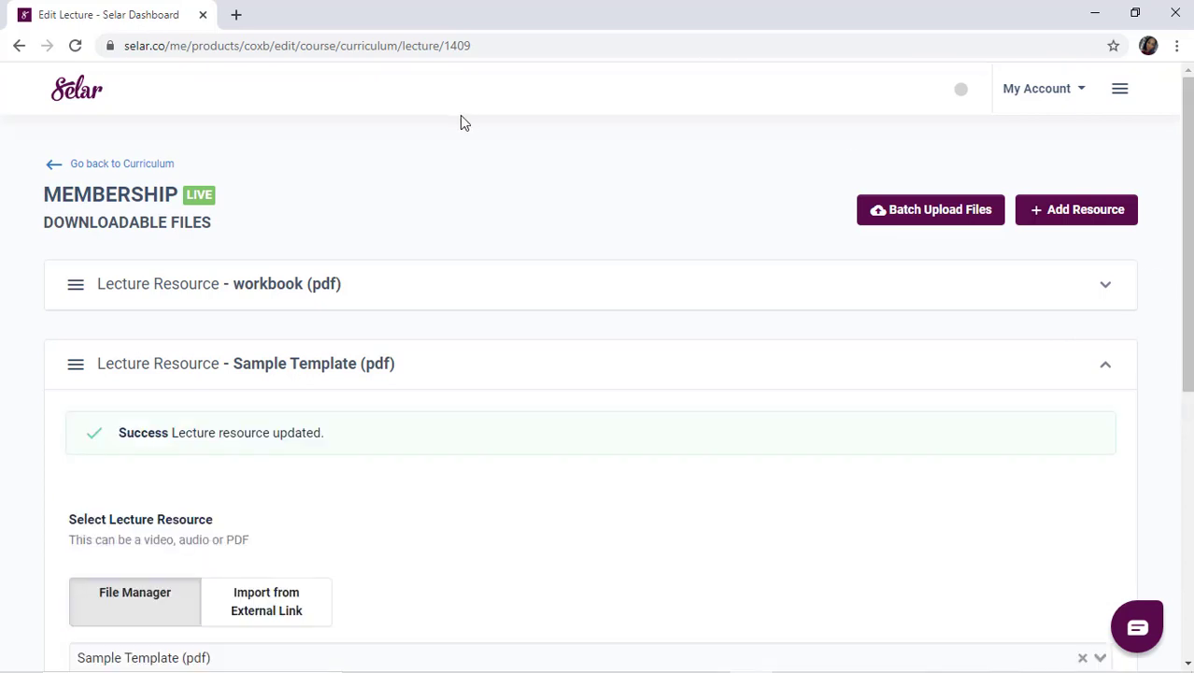
{"action": "left_click", "coordinate": [1107, 368]}
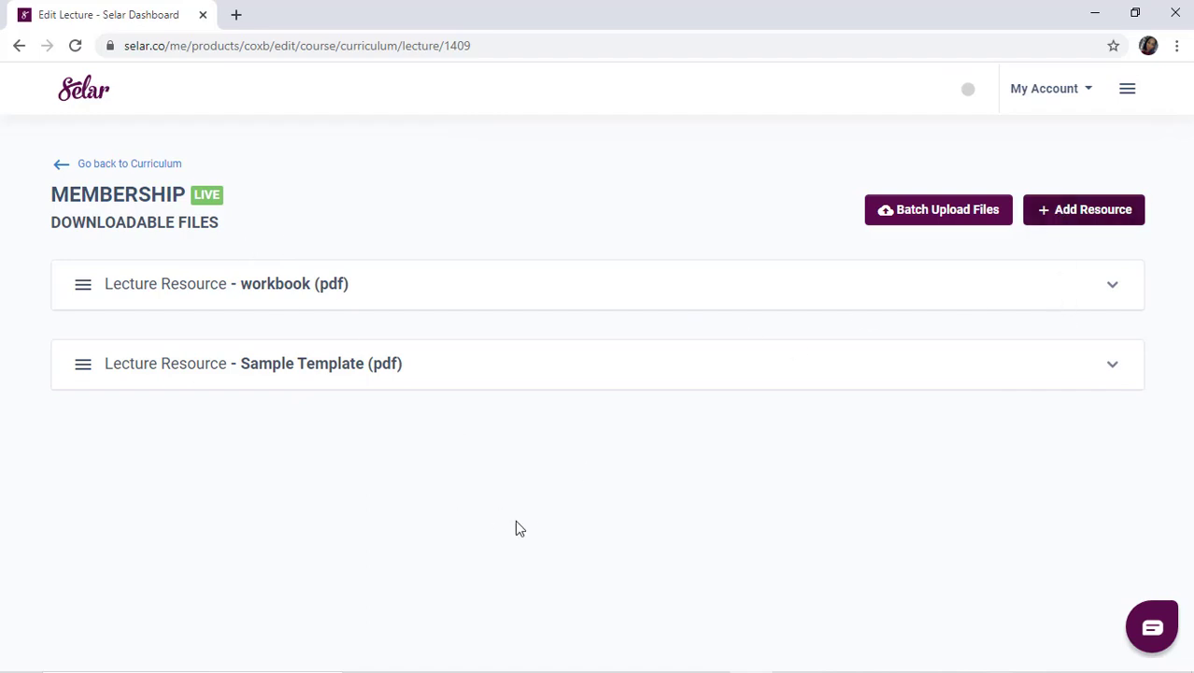
- Return to the curriculum, review the INTRODUCTION, CONTENT STRATEGY and TRAFFIC sections, and open the membership preview
{"action": "left_click", "coordinate": [98, 168]}
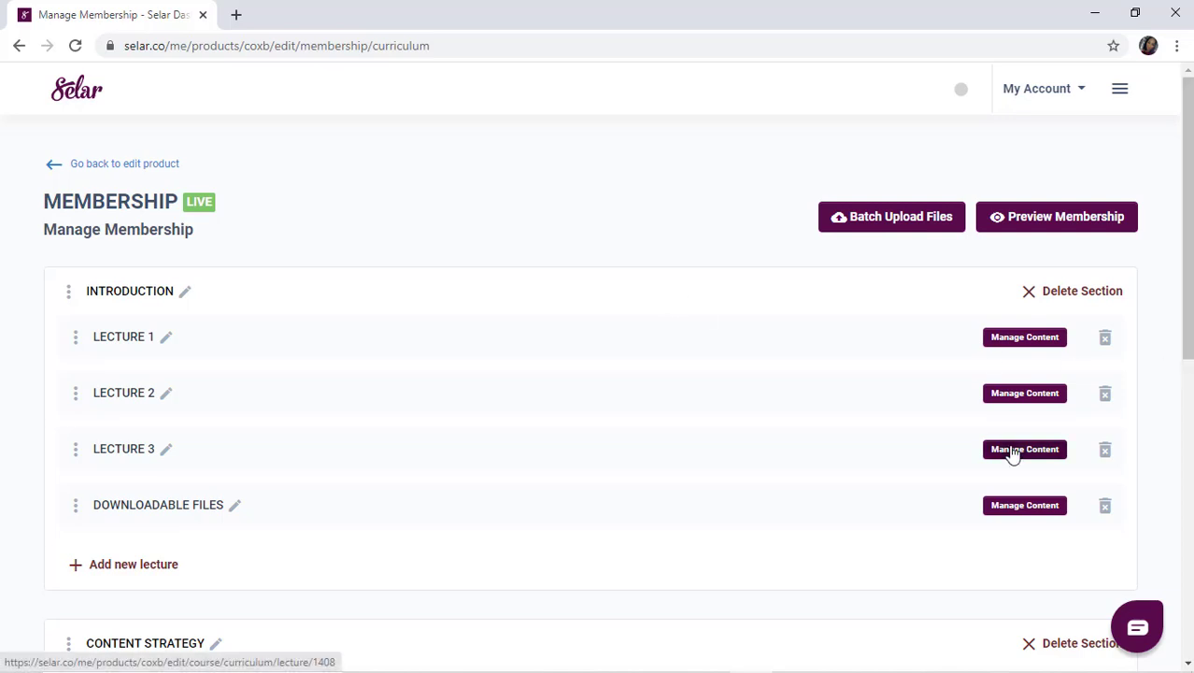
{"action": "left_click", "coordinate": [1187, 479]}
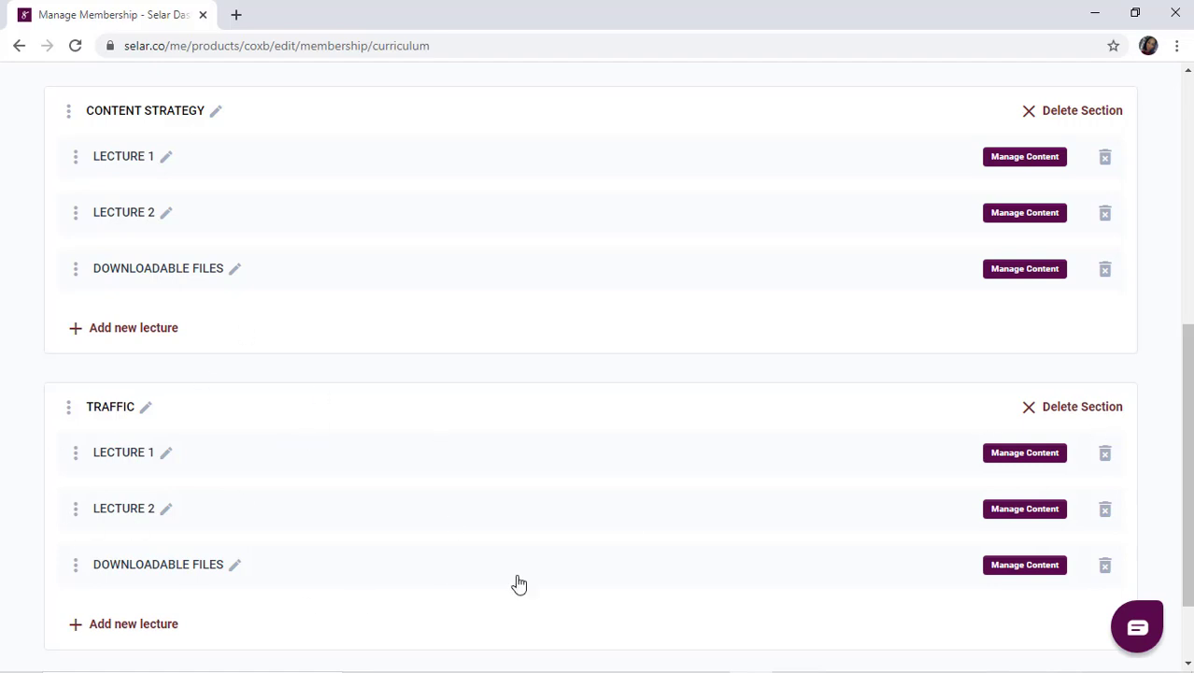
{"action": "left_click", "coordinate": [1191, 243]}
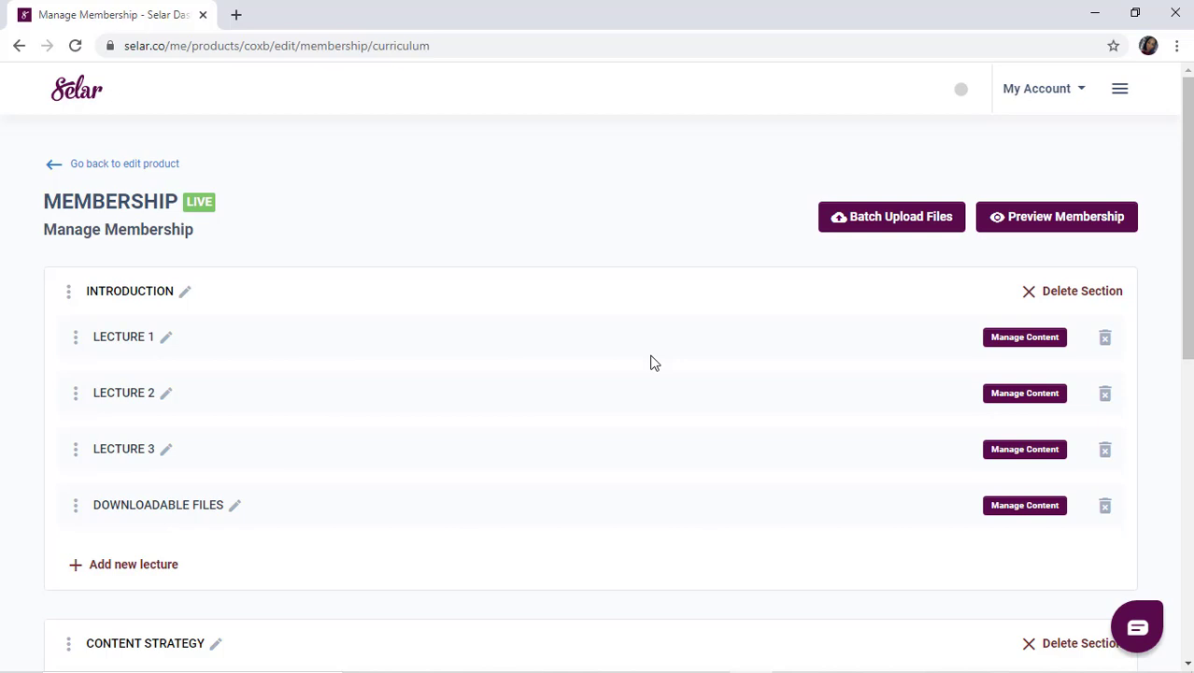
{"action": "left_click", "coordinate": [1035, 225]}
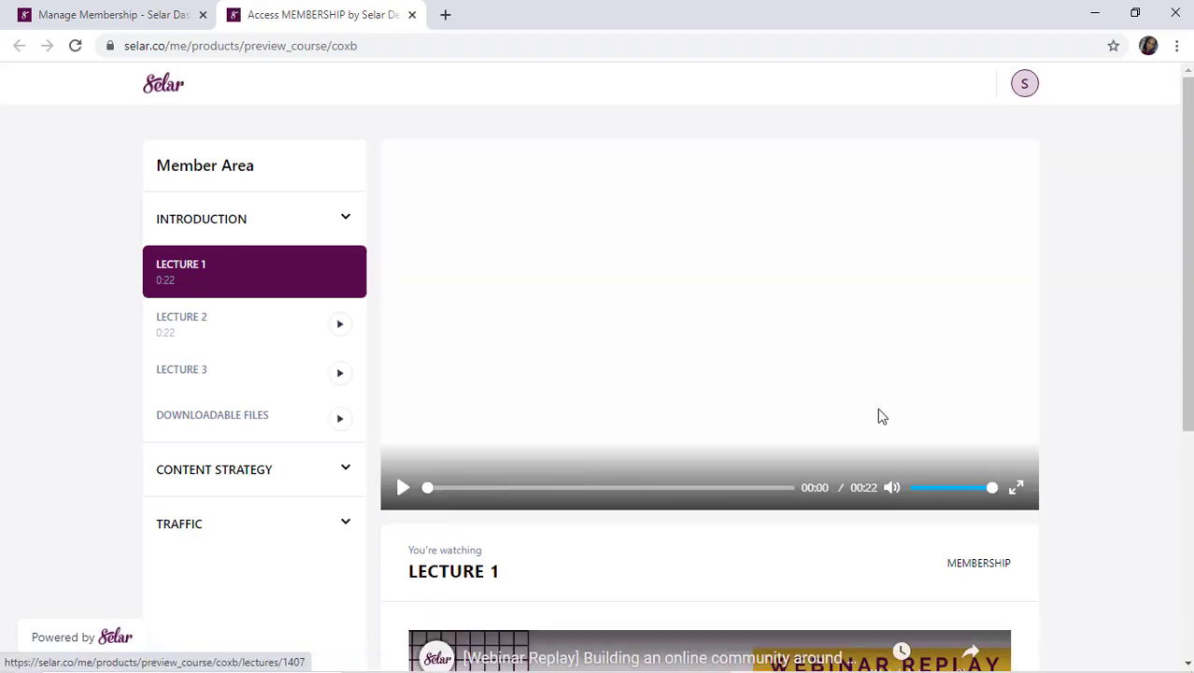
- Play and pause the LECTURE 1 video in the preview and check the embedded webinar video in its description
{"action": "left_click", "coordinate": [914, 403]}
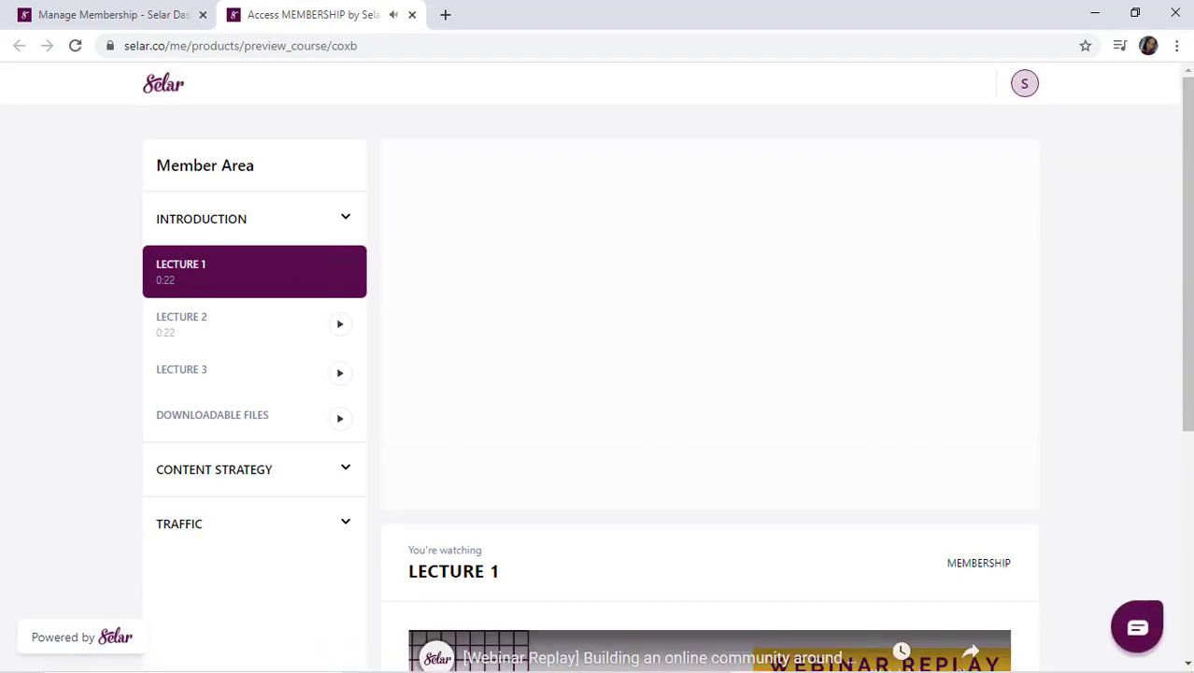
{"action": "left_click", "coordinate": [403, 495]}
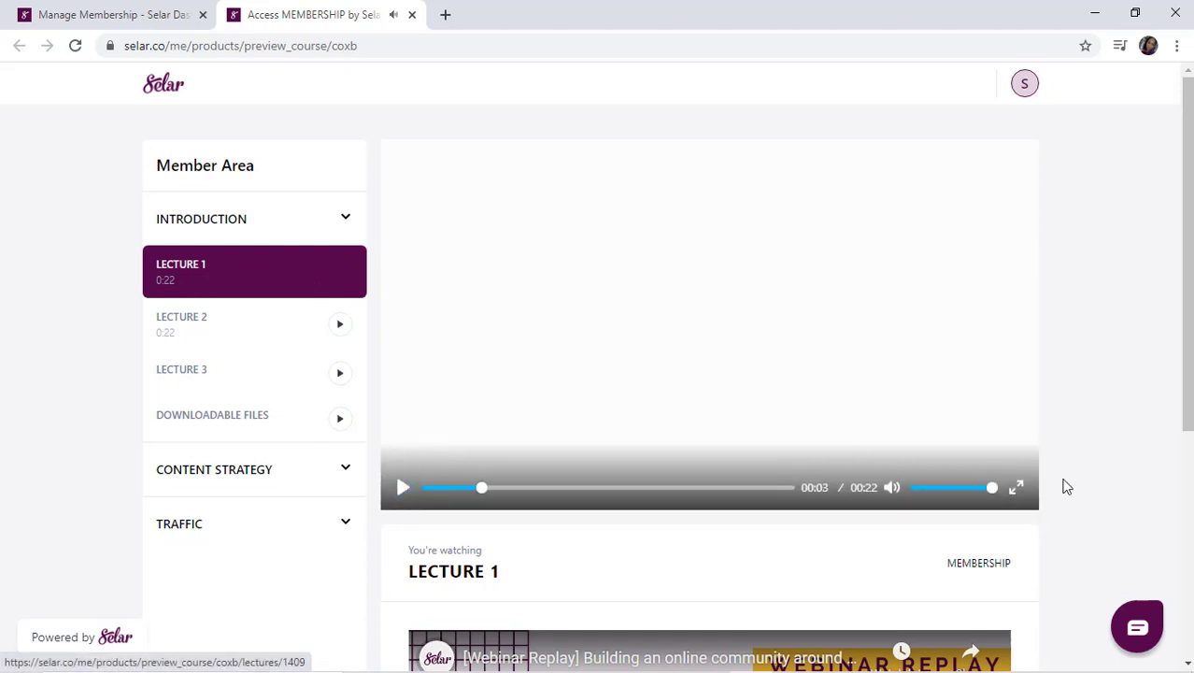
{"action": "scroll", "coordinate": [1190, 471], "scroll_direction": "down", "scroll_amount": 4}
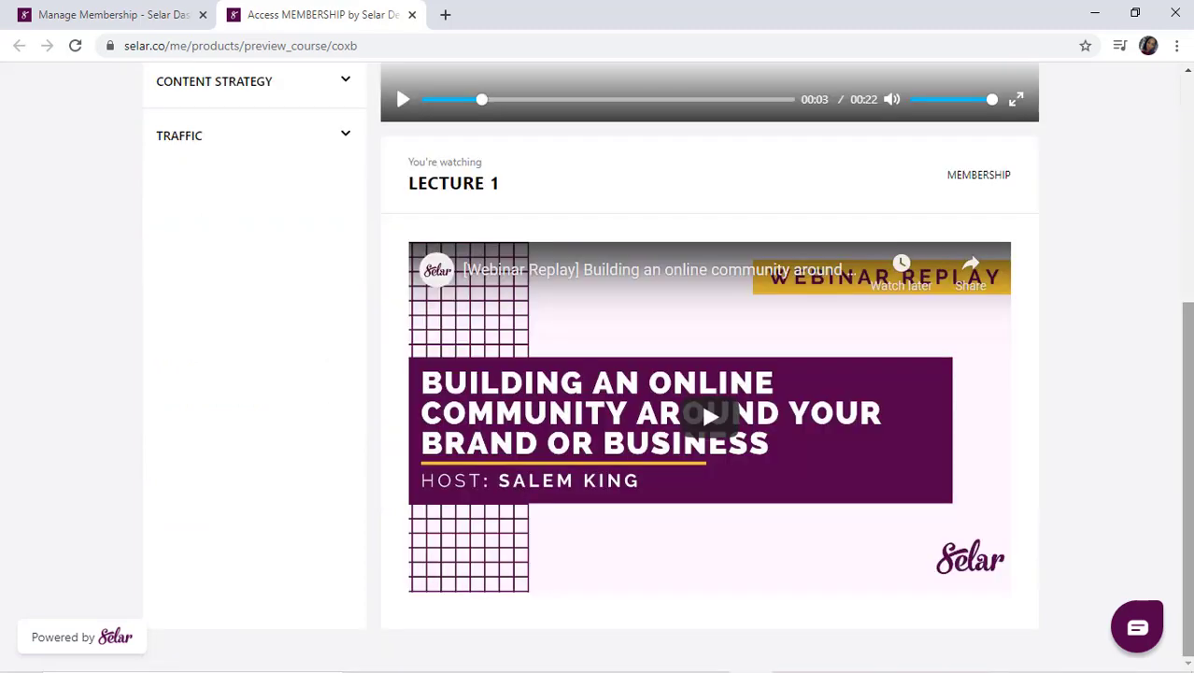
{"action": "scroll", "coordinate": [1190, 472], "scroll_direction": "up", "scroll_amount": 4}
{"action": "scroll", "coordinate": [1189, 472], "scroll_direction": "down", "scroll_amount": 4}
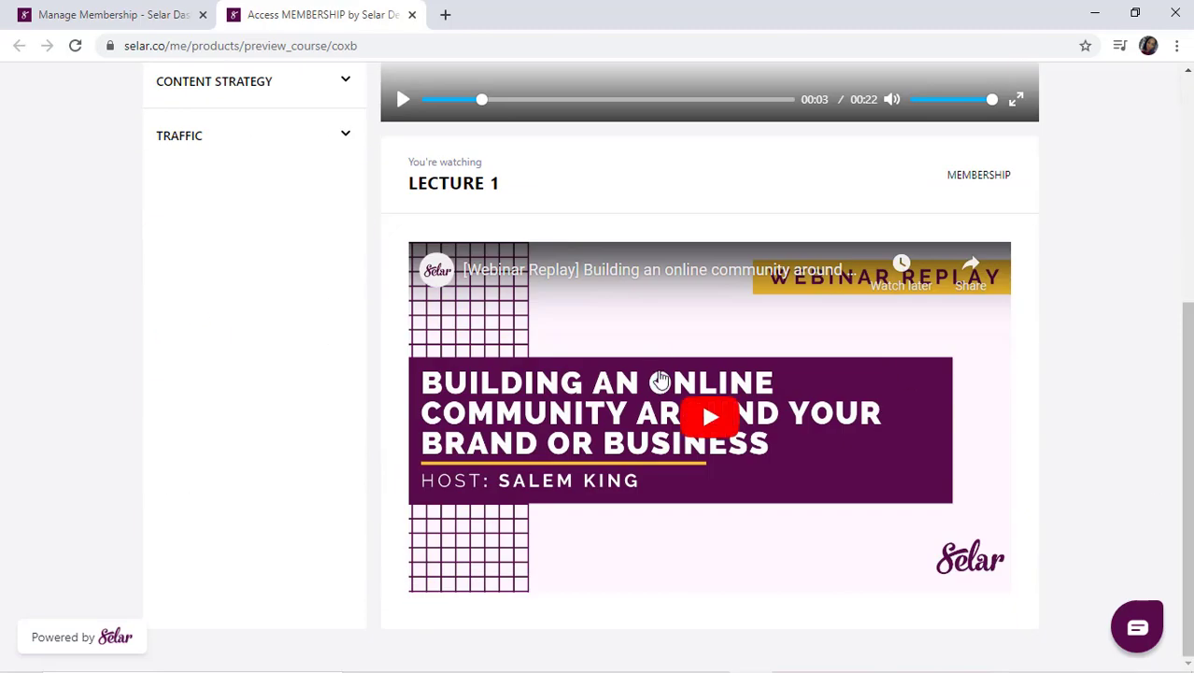
{"action": "scroll", "coordinate": [1187, 182], "scroll_direction": "up", "scroll_amount": 4}
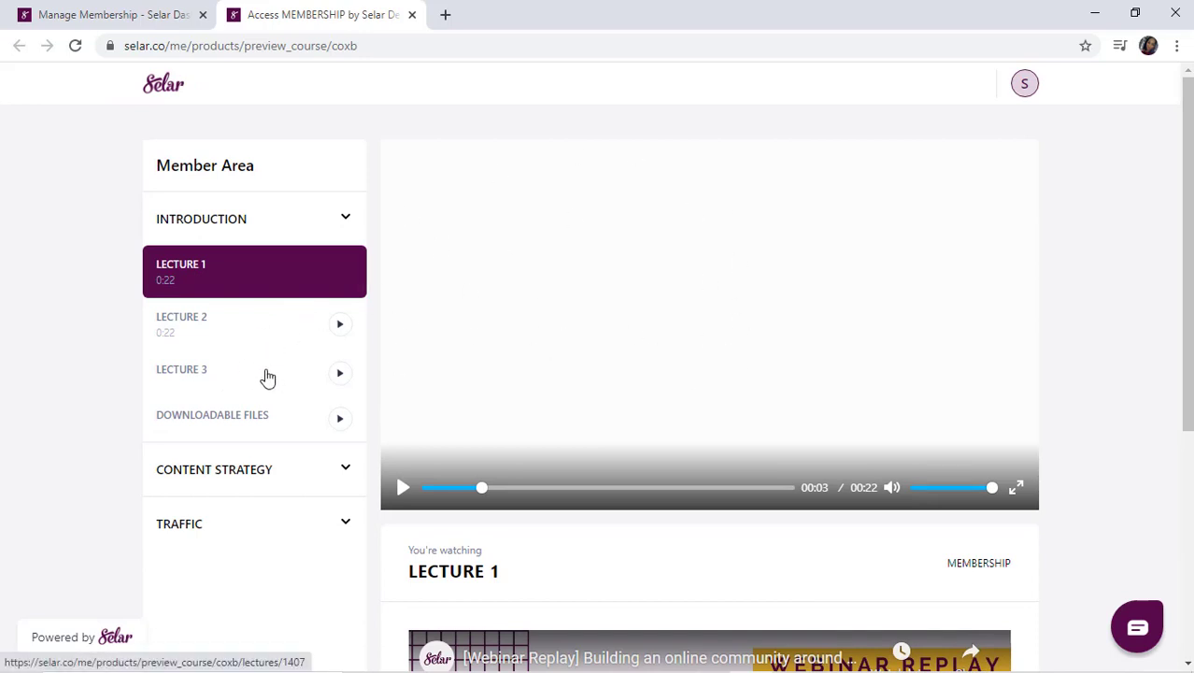
- Open LECTURE 3 in the member area preview and examine its embedded video
{"action": "left_click", "coordinate": [250, 382]}
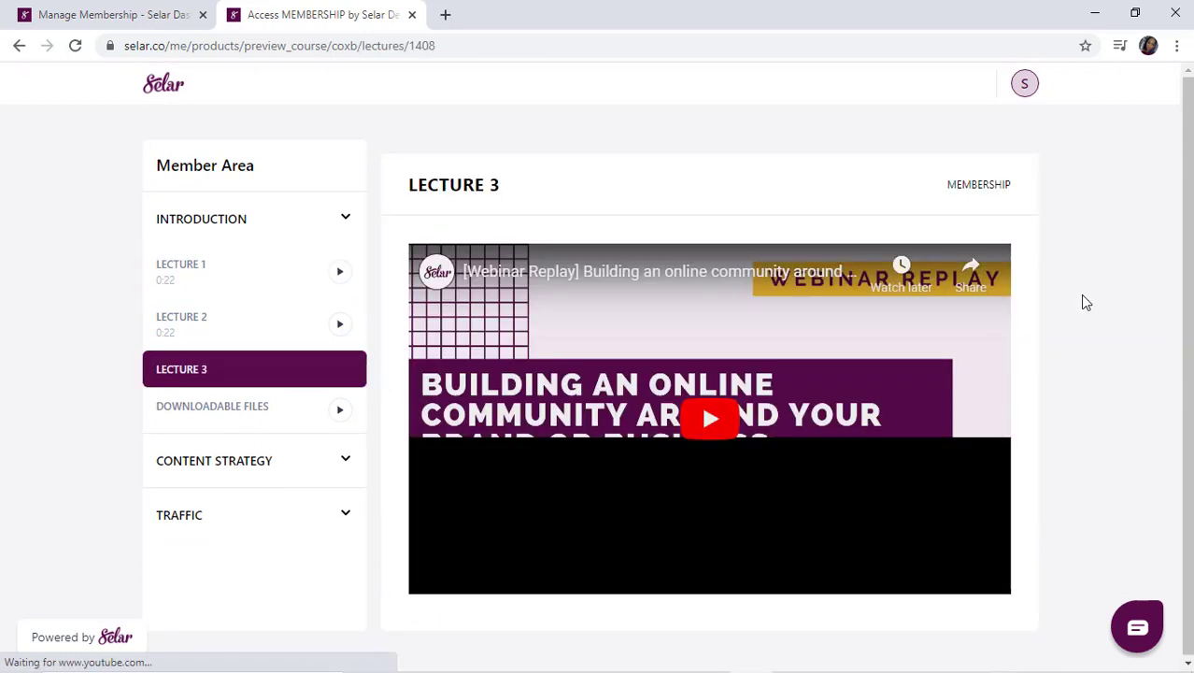
{"action": "left_click_drag", "start_coordinate": [1189, 374], "coordinate": [1191, 447]}
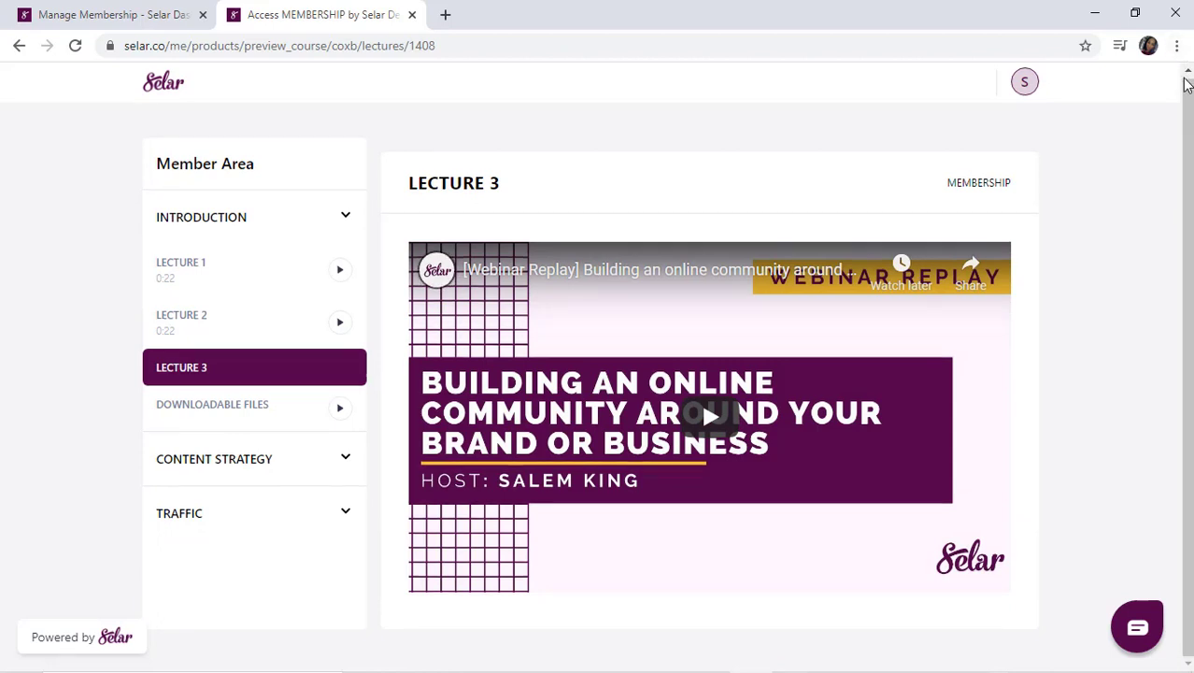
{"action": "left_click_drag", "start_coordinate": [1185, 80], "coordinate": [561, 271]}
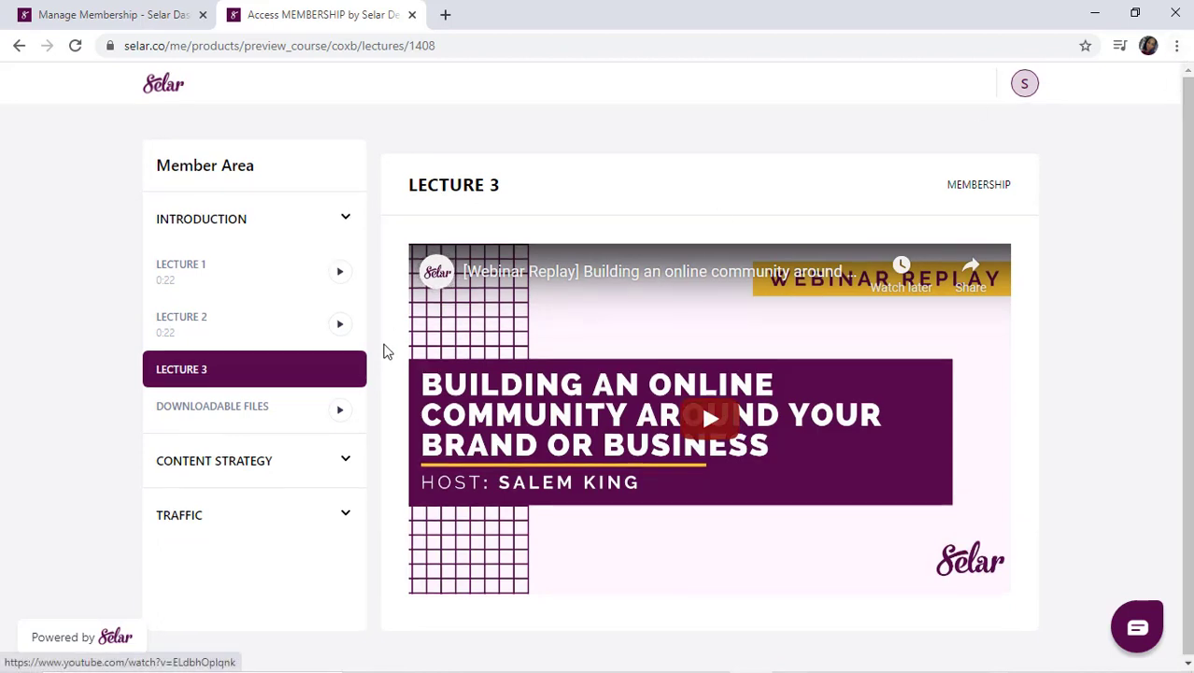
- Open the content of LECTURE 3 from the curriculum and compare its description video with the lecture's preview
{"action": "left_click", "coordinate": [187, 11]}
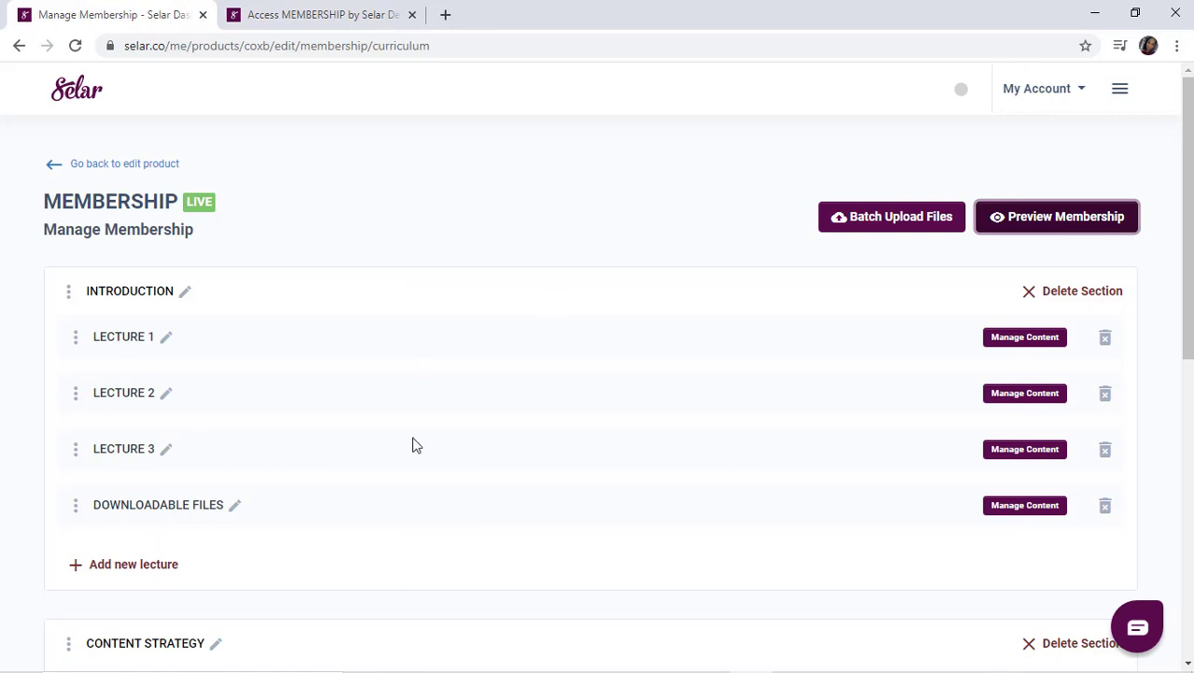
{"action": "left_click", "coordinate": [990, 451]}
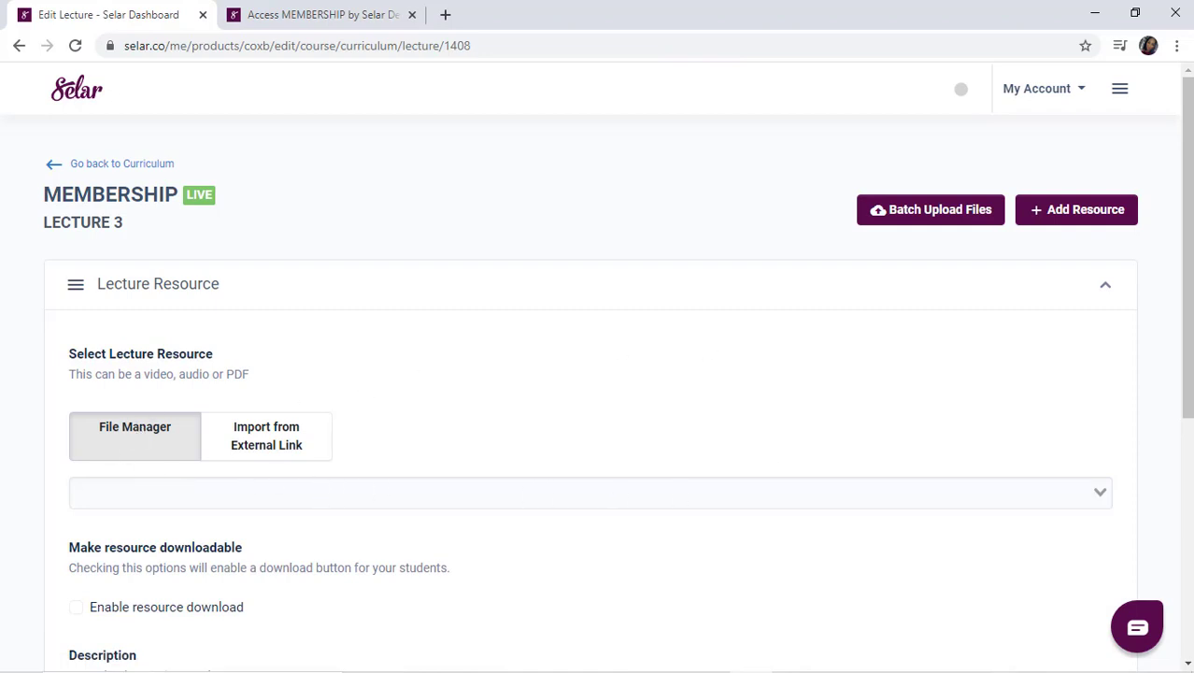
{"action": "scroll", "coordinate": [853, 343], "scroll_direction": "down", "scroll_amount": 5}
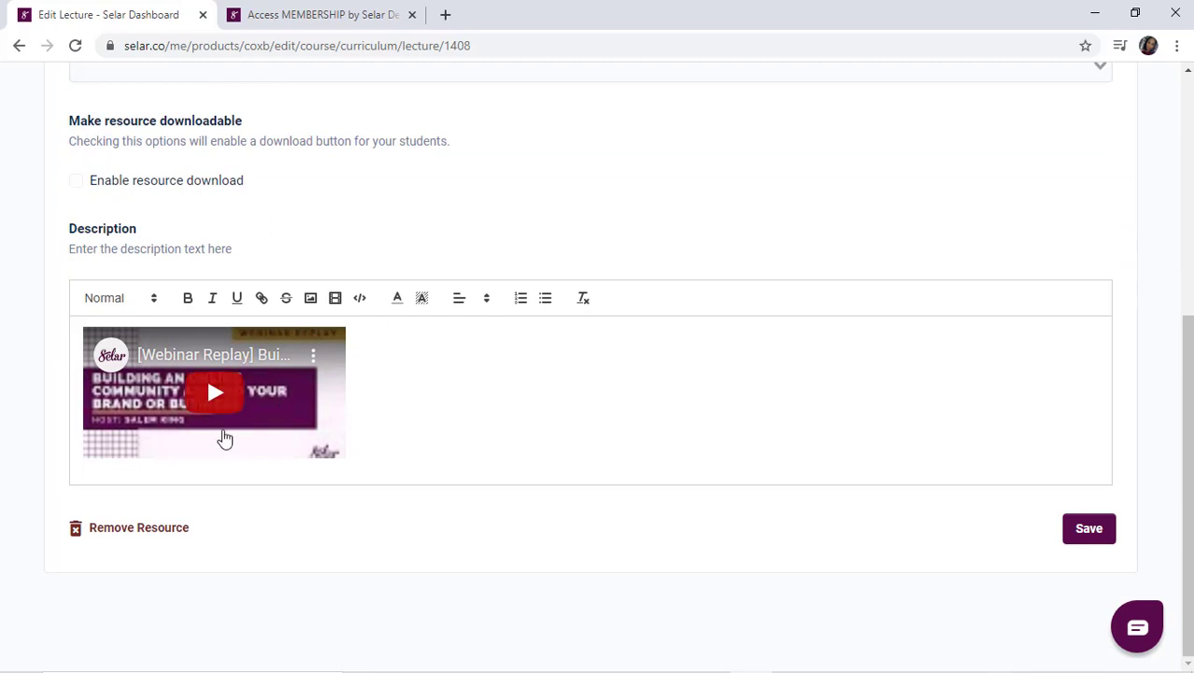
{"action": "left_click", "coordinate": [350, 16]}
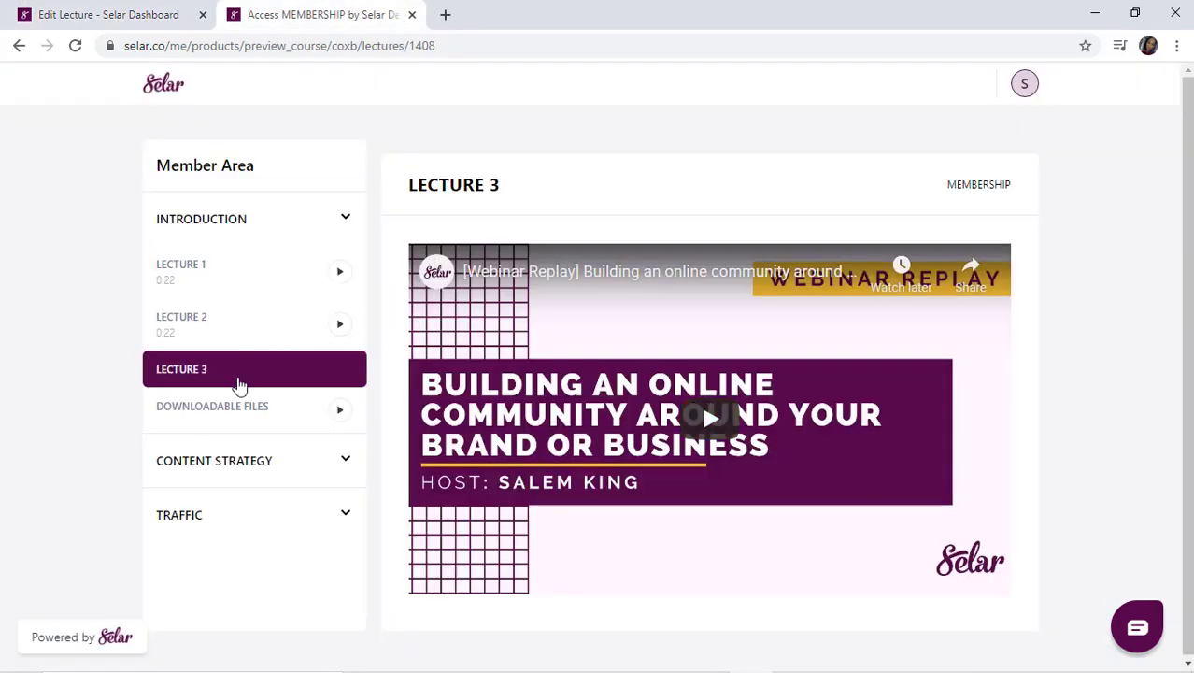
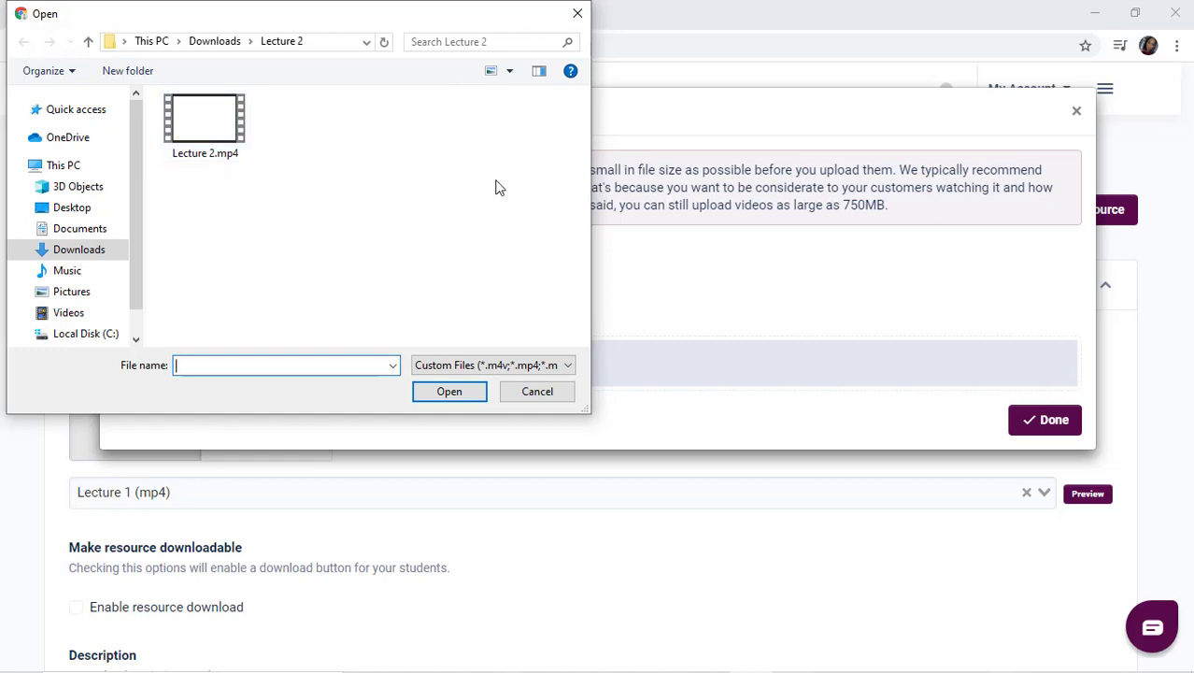
- Cancel choosing a file, close the course video upload dialog without uploading, and return to the curriculum
{"action": "left_click", "coordinate": [578, 14]}
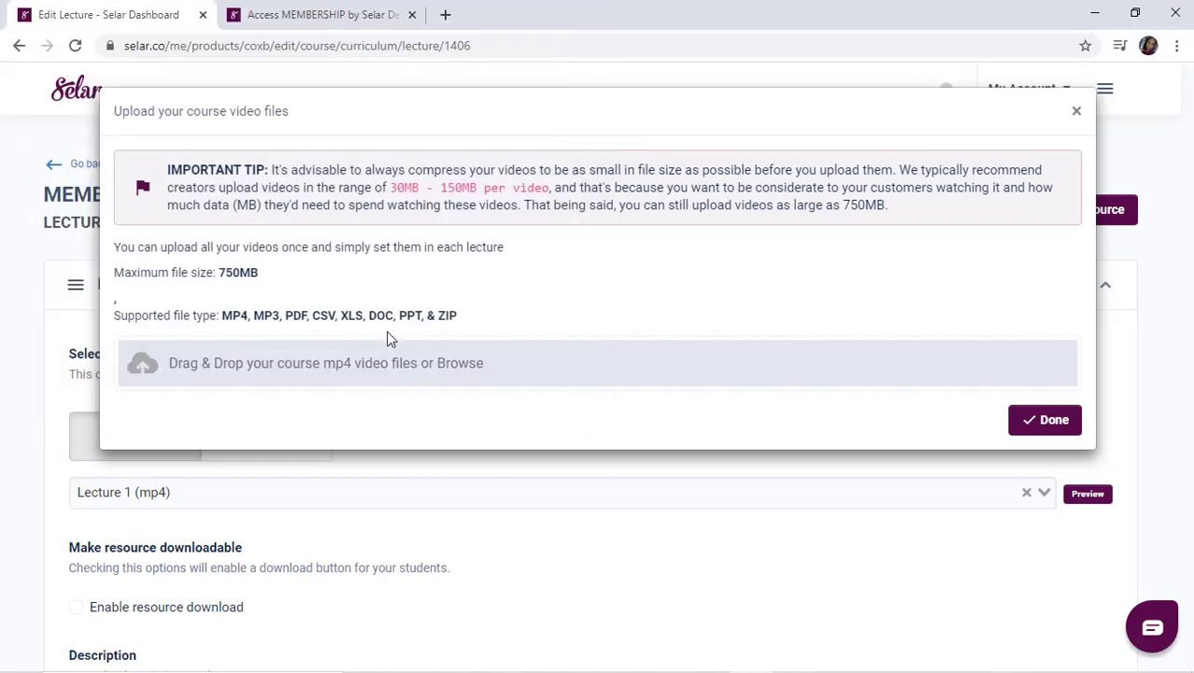
{"action": "left_click", "coordinate": [1077, 111]}
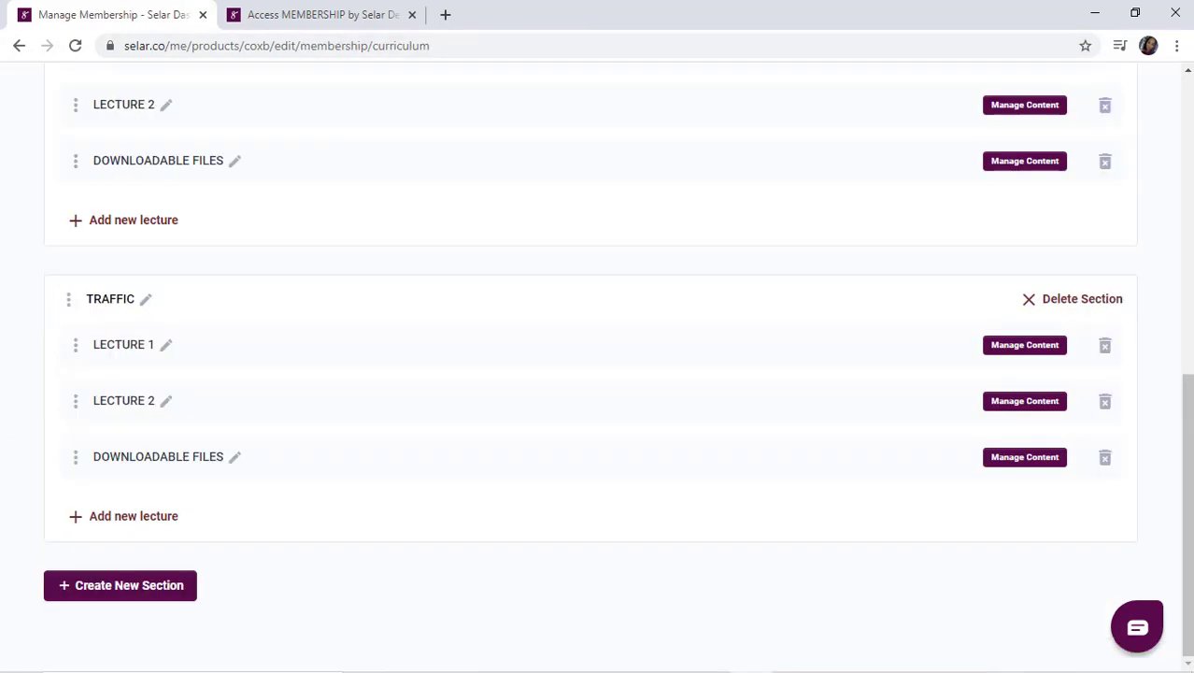
{"action": "scroll", "coordinate": [479, 351], "scroll_direction": "up", "scroll_amount": 10}
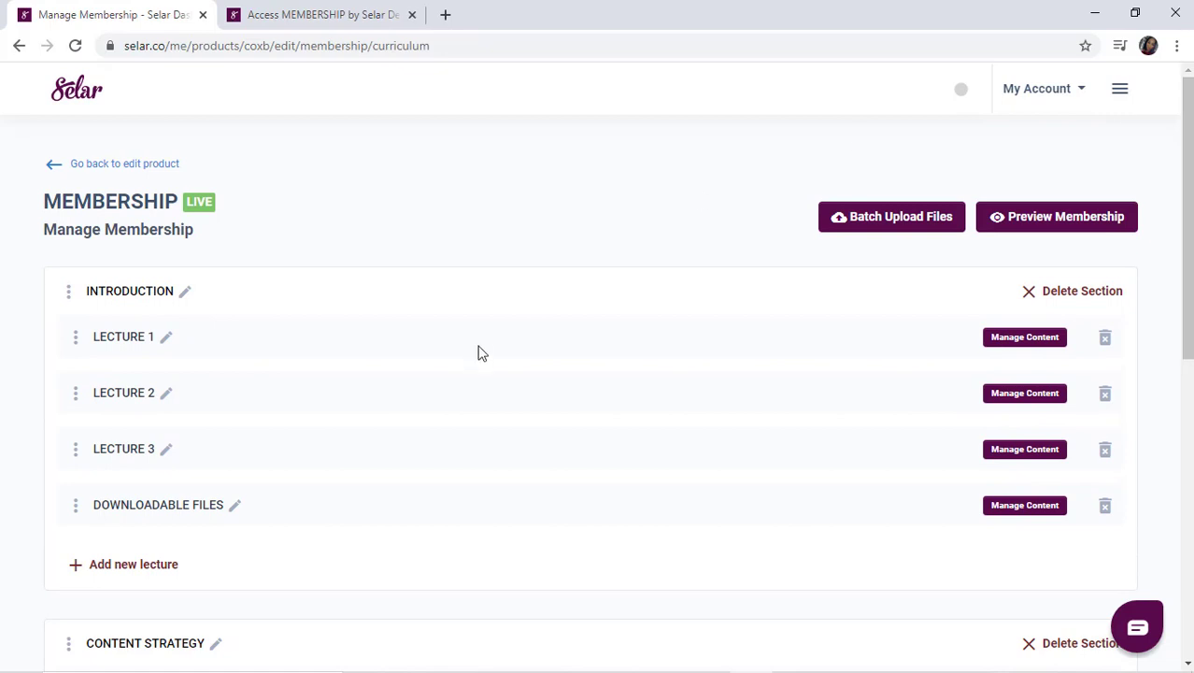
- Go back to editing the MEMBERSHIP product and save the product update
{"action": "left_click", "coordinate": [130, 174]}
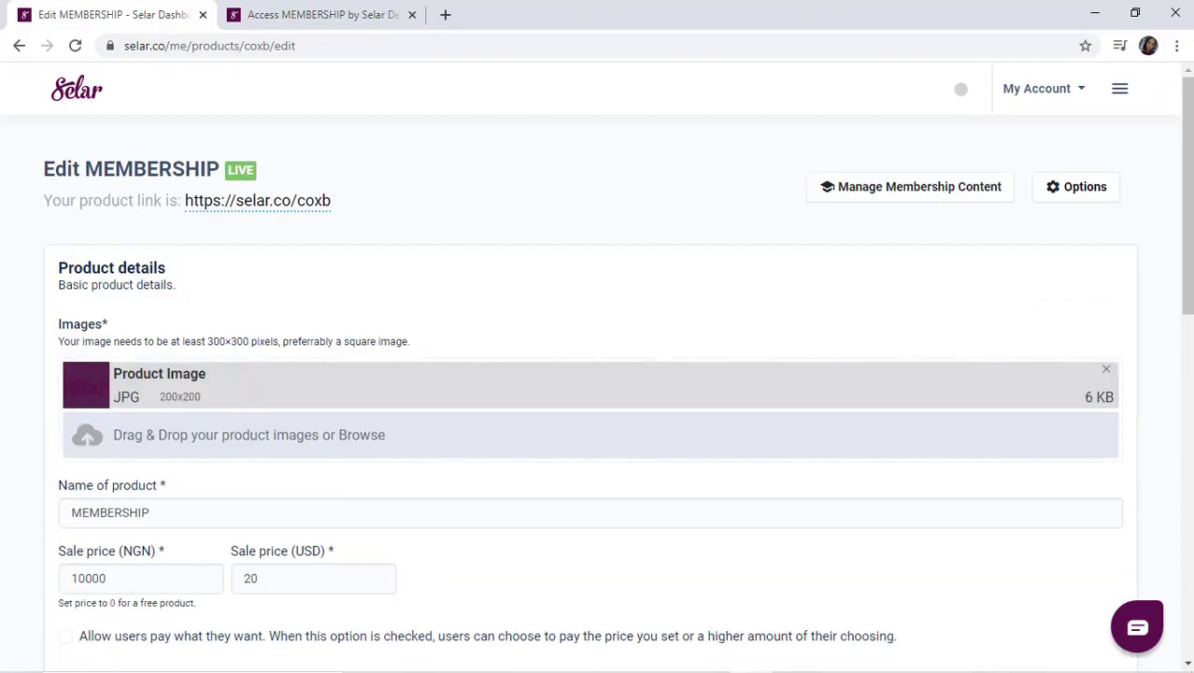
{"action": "scroll", "coordinate": [1057, 566], "scroll_direction": "down", "scroll_amount": 5}
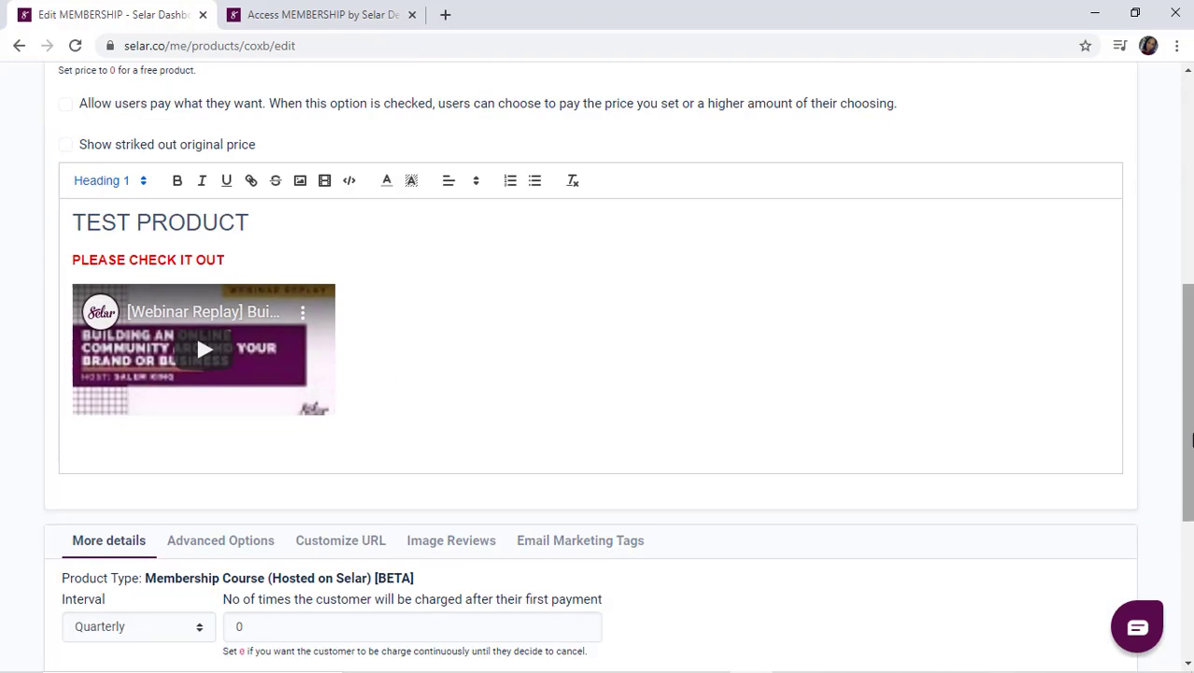
{"action": "scroll", "coordinate": [1057, 566], "scroll_direction": "down", "scroll_amount": 4}
{"action": "left_click", "coordinate": [1057, 566]}
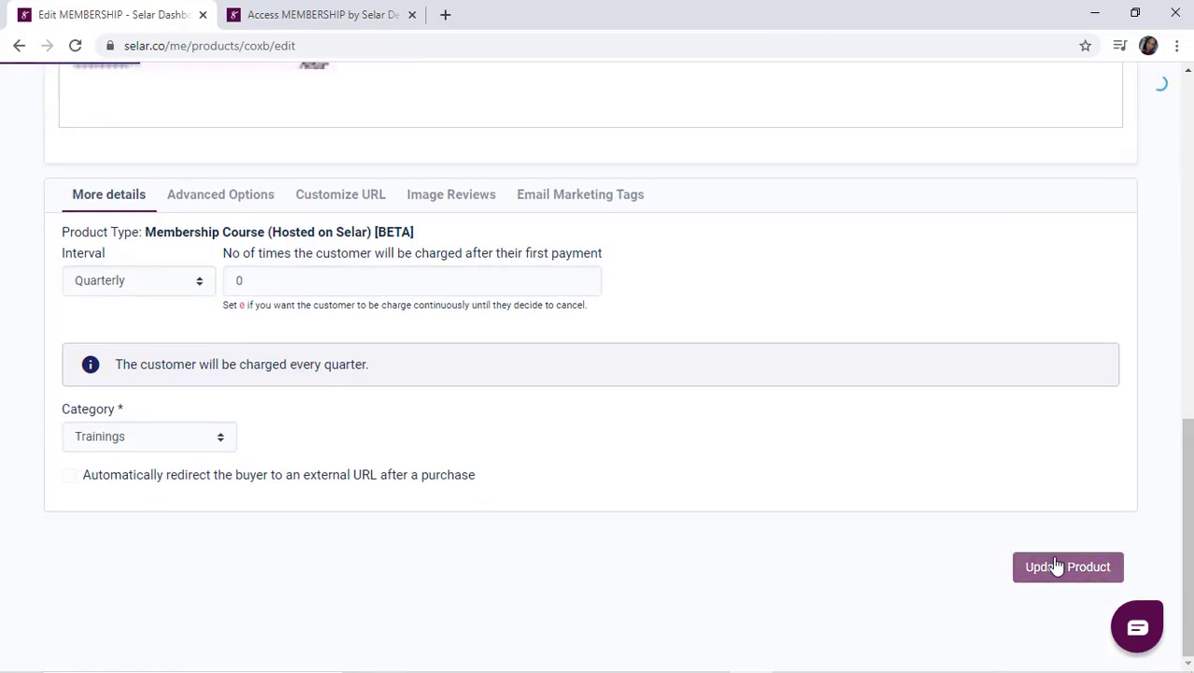
- Open the product's Image Reviews settings and update the product without adding any review images
{"action": "left_click", "coordinate": [1189, 514]}
{"action": "left_click", "coordinate": [1187, 568]}
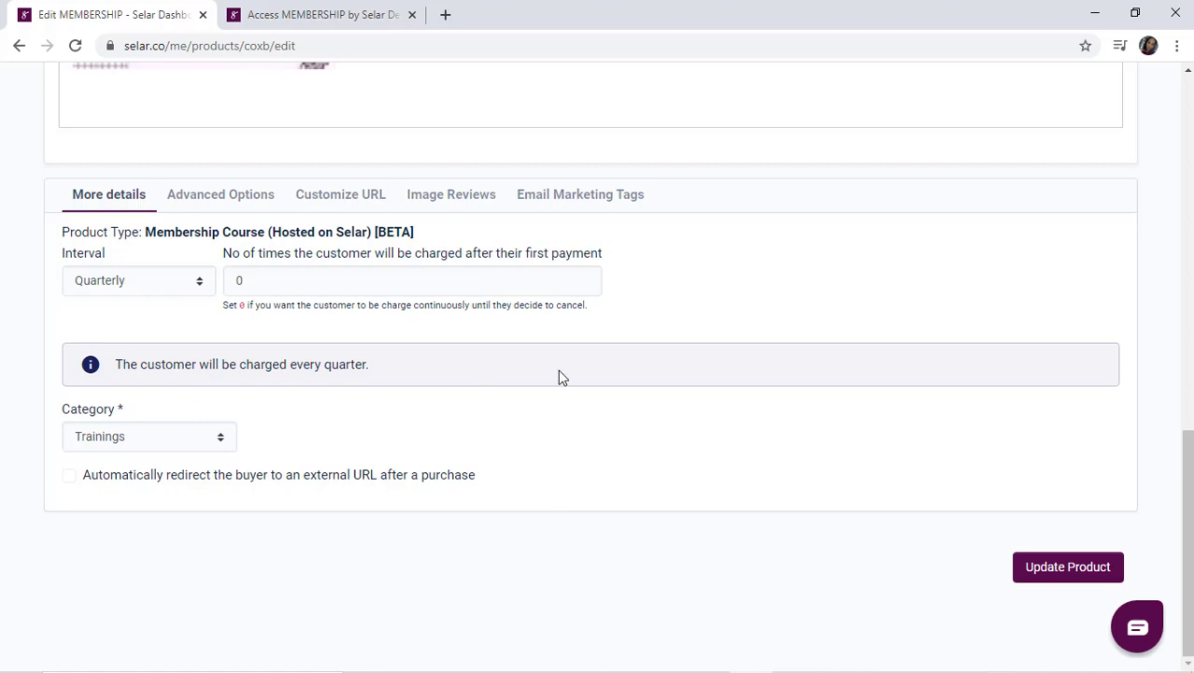
{"action": "left_click", "coordinate": [443, 200]}
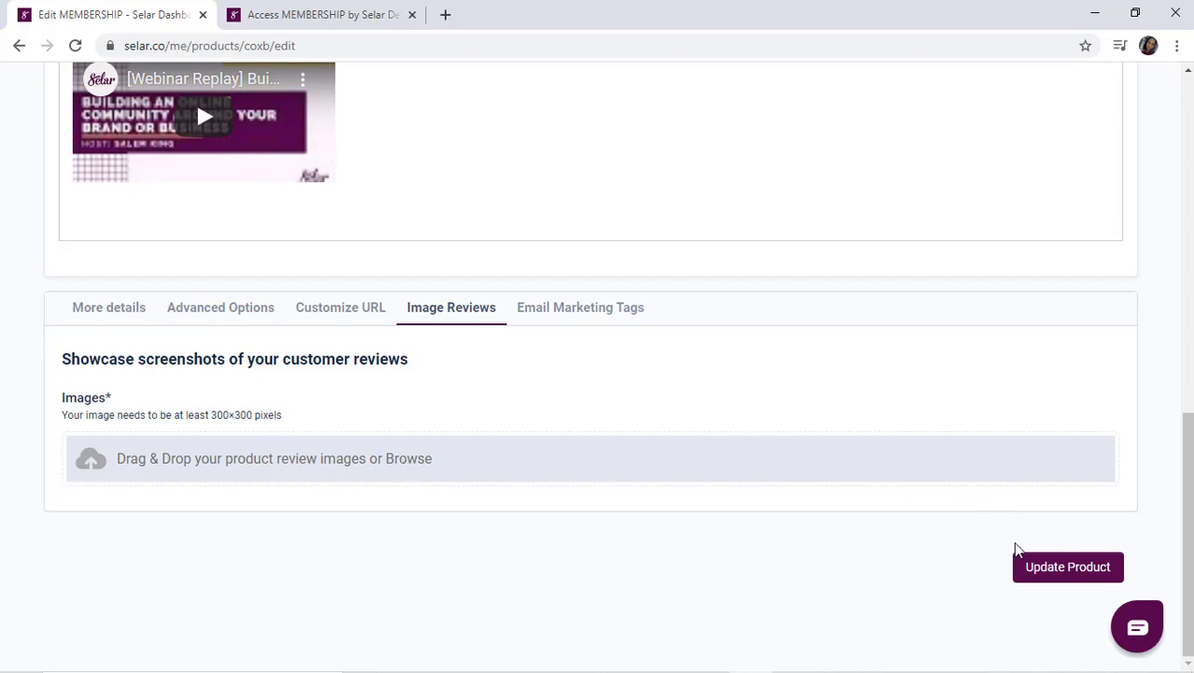
{"action": "left_click", "coordinate": [1048, 577]}
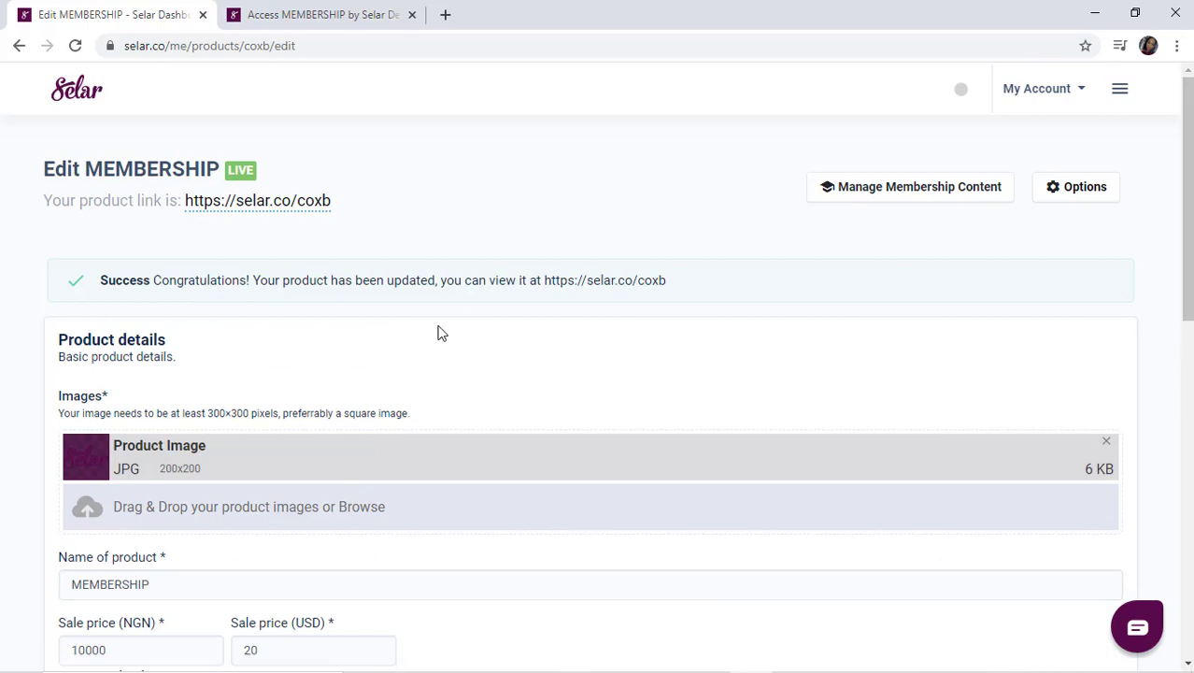
{"action": "left_click", "coordinate": [225, 211]}
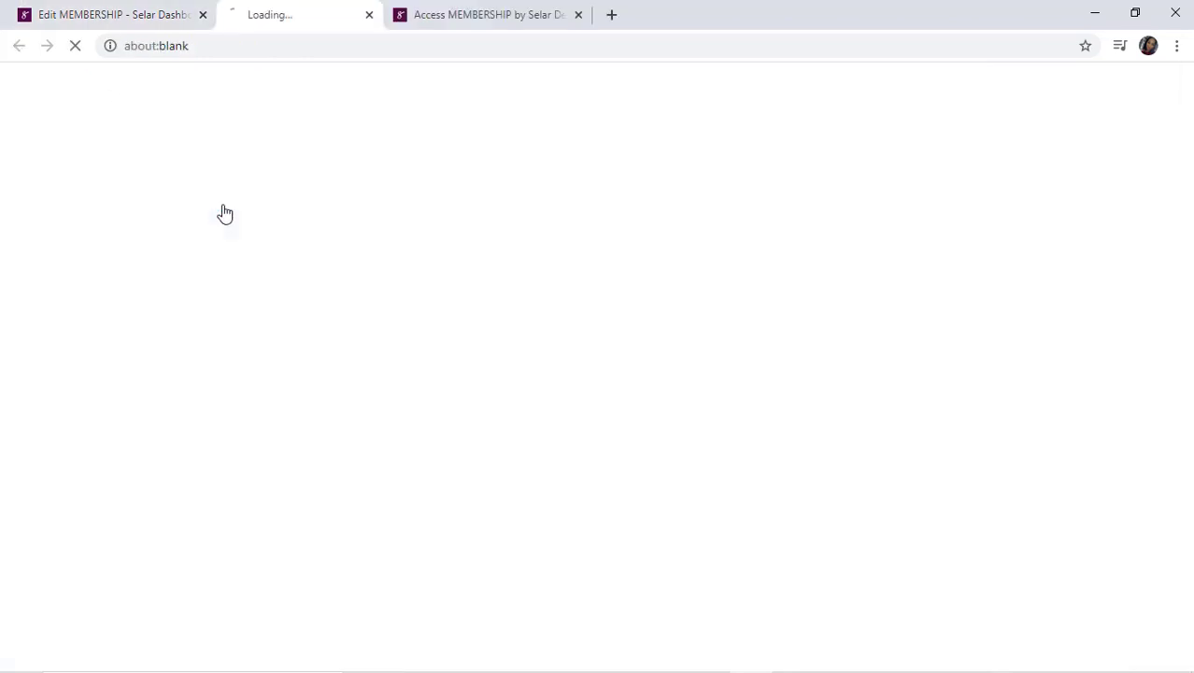
{"action": "left_click", "coordinate": [621, 14]}
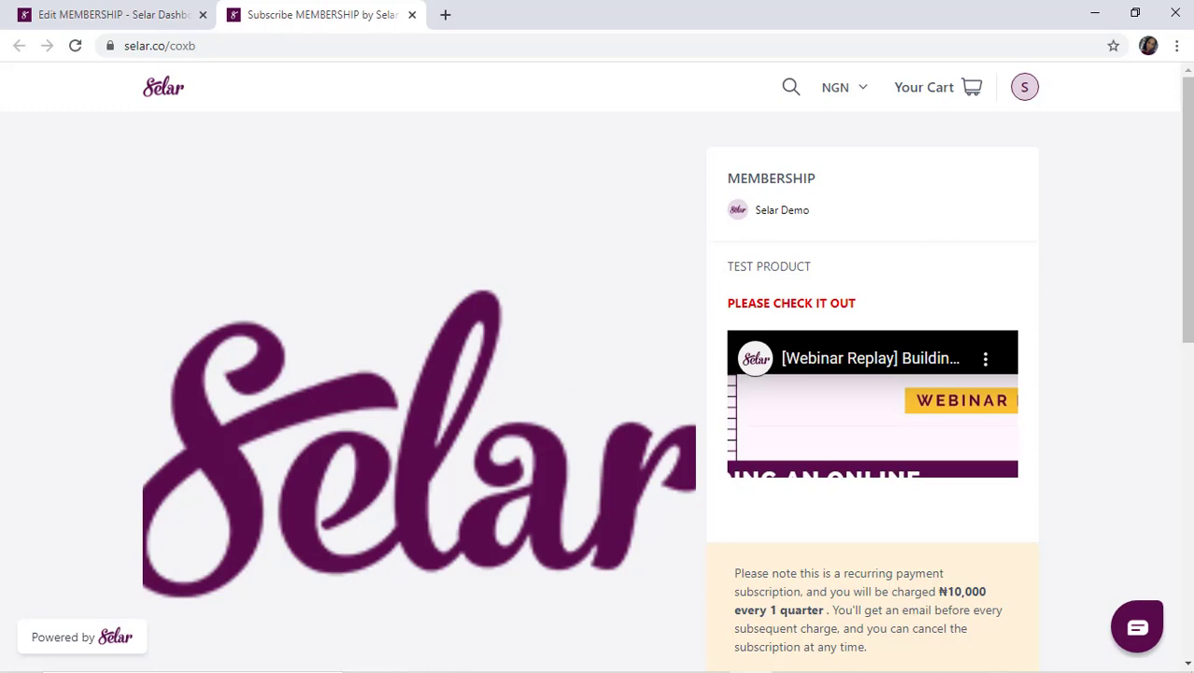
{"action": "left_click", "coordinate": [1187, 402]}
{"action": "left_click", "coordinate": [1187, 72]}
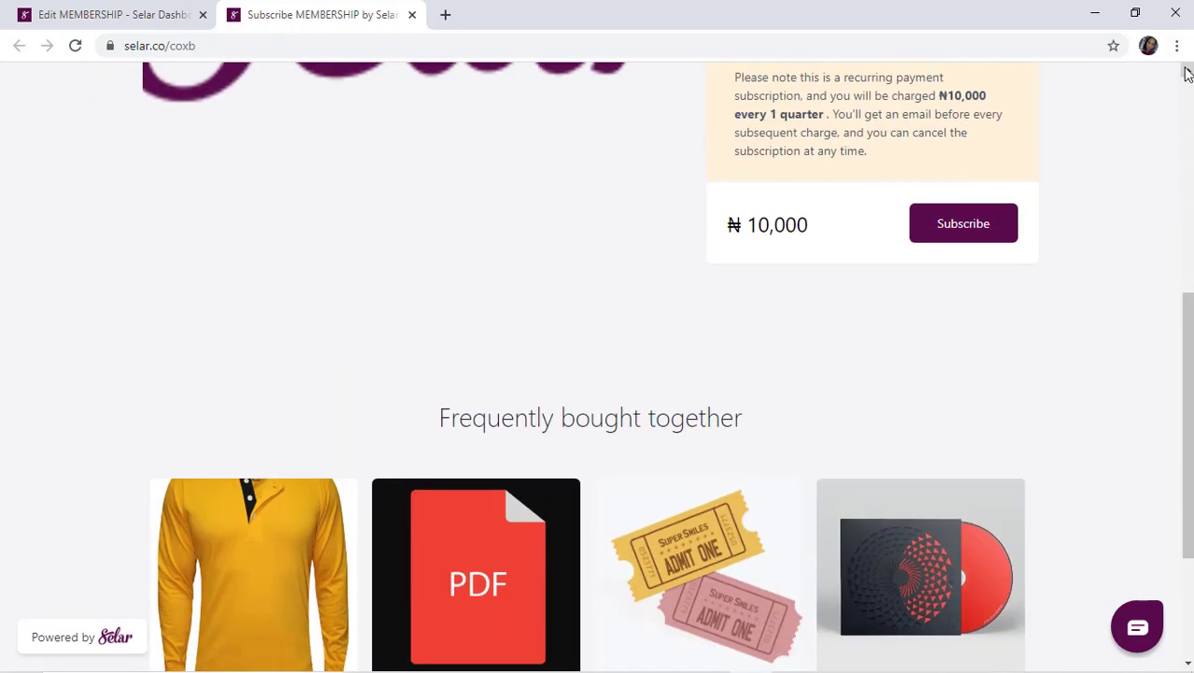
{"action": "left_click", "coordinate": [1188, 72]}
{"action": "left_click", "coordinate": [1187, 72]}
{"action": "left_click", "coordinate": [1187, 72]}
{"action": "left_click", "coordinate": [1188, 72]}
{"action": "left_click", "coordinate": [1188, 72]}
{"action": "left_click", "coordinate": [1188, 72]}
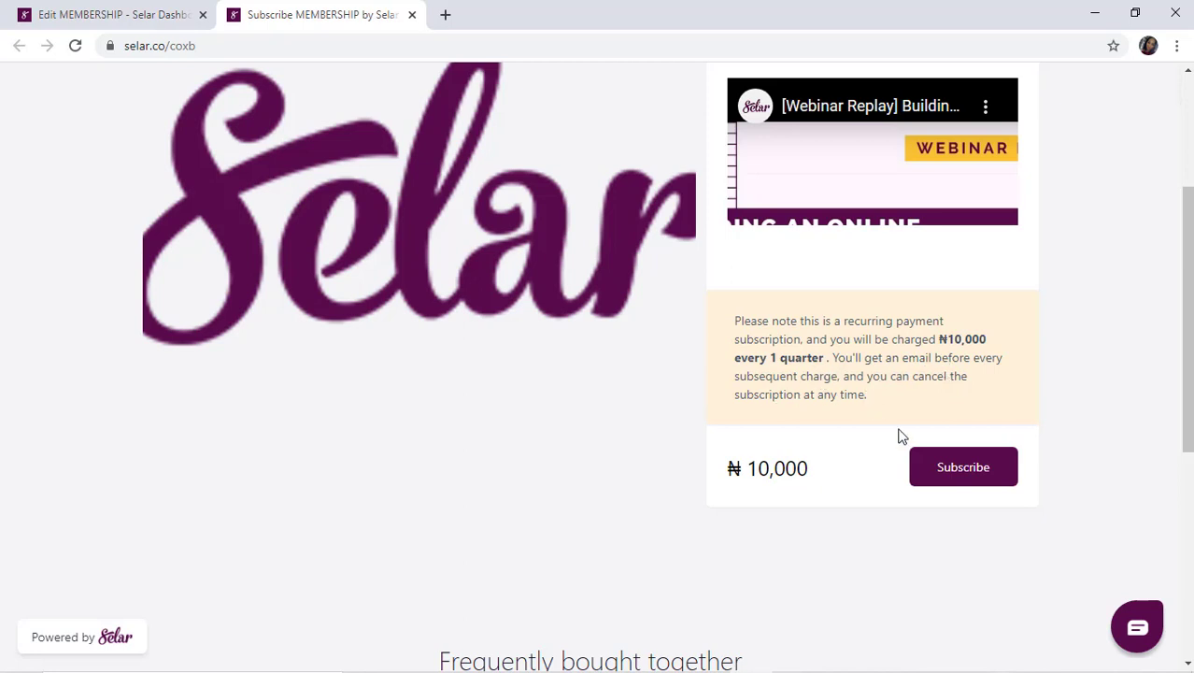
- Subscribe to the MEMBERSHIP product and check out the cart
{"action": "left_click", "coordinate": [936, 466]}
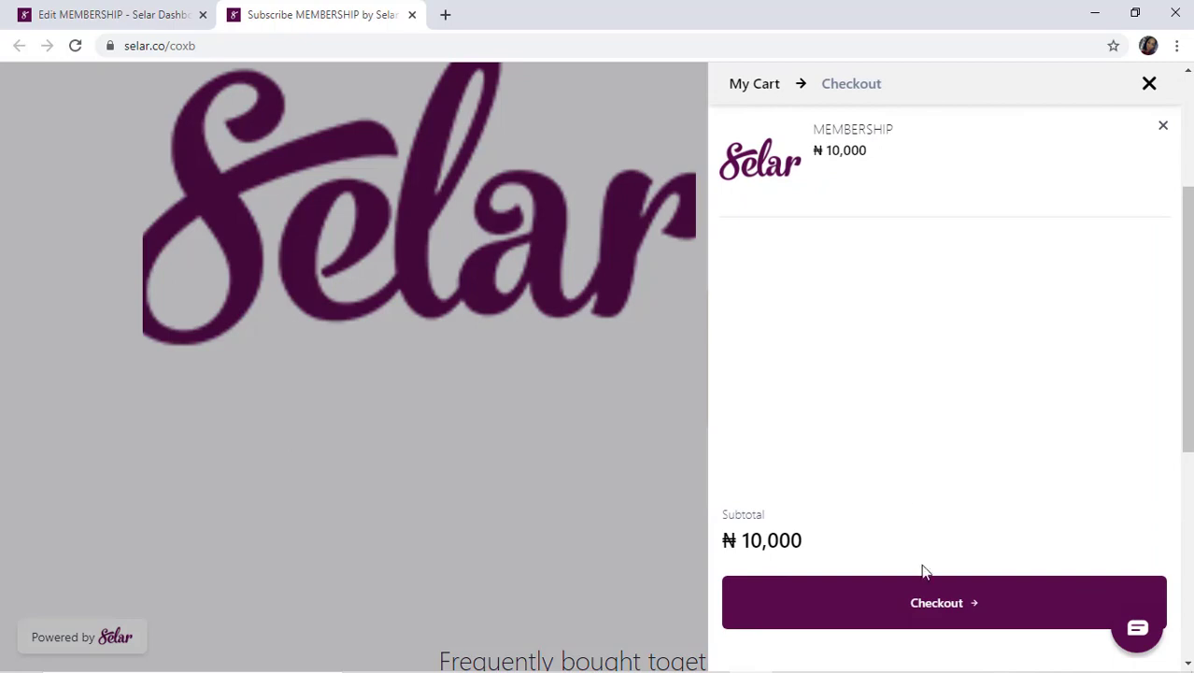
{"action": "left_click", "coordinate": [929, 596]}
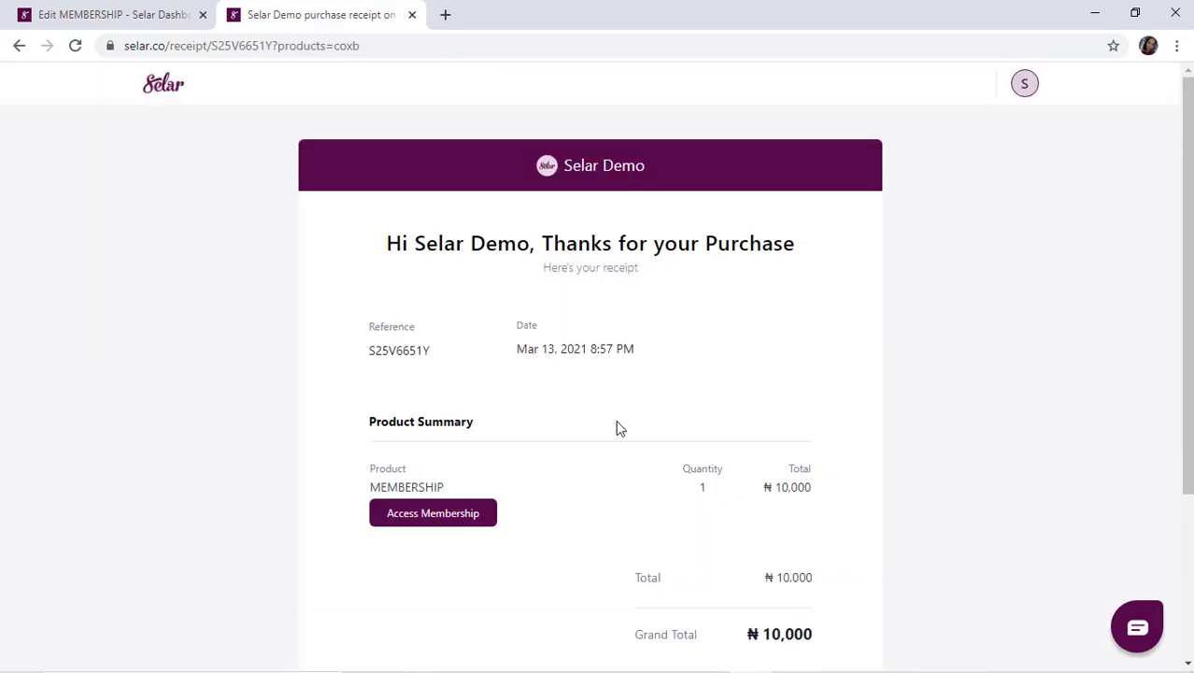
- Review the purchase receipt and access the purchased membership from it
{"action": "scroll", "coordinate": [1170, 497], "scroll_direction": "down", "scroll_amount": 3}
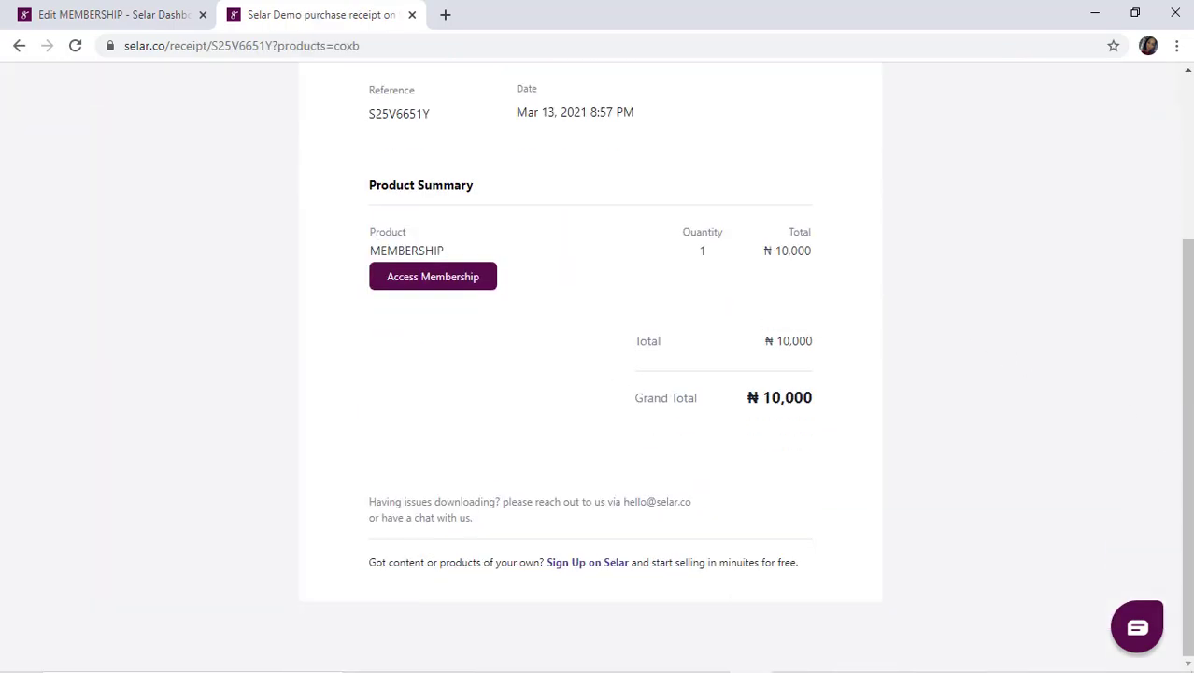
{"action": "scroll", "coordinate": [1098, 154], "scroll_direction": "up", "scroll_amount": 3}
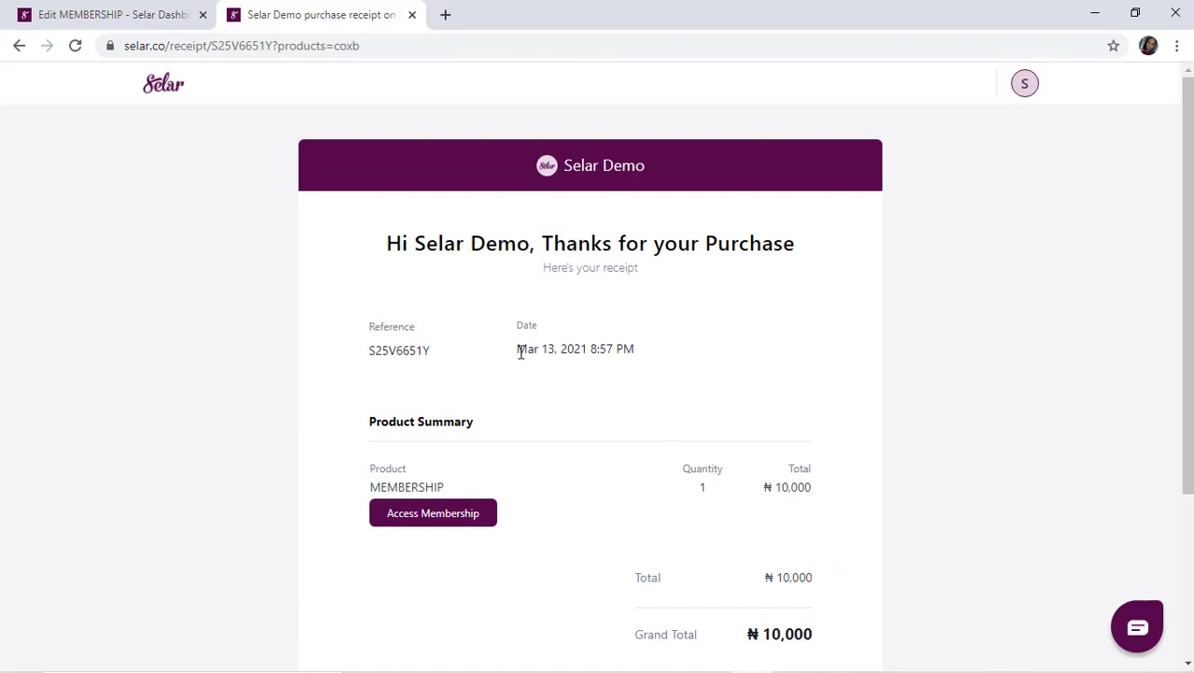
{"action": "left_click", "coordinate": [447, 519]}
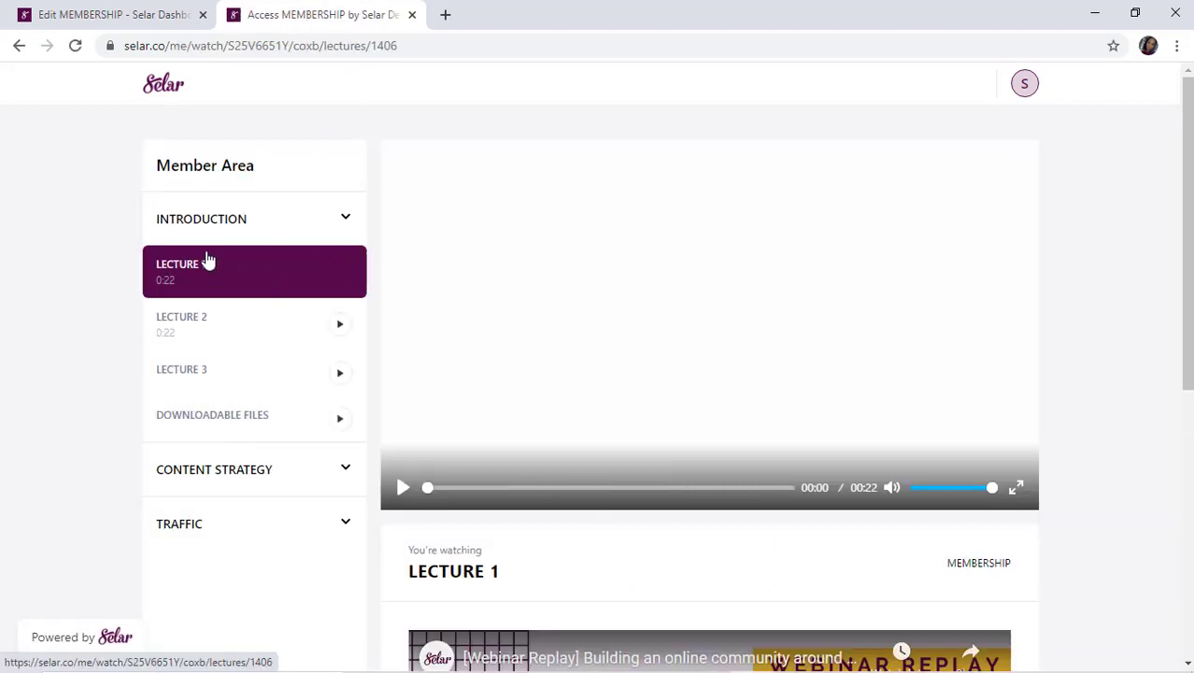
- View LECTURE 2 in the member area, and return to the MEMBERSHIP product's edit page to look it over
{"action": "left_click", "coordinate": [206, 325]}
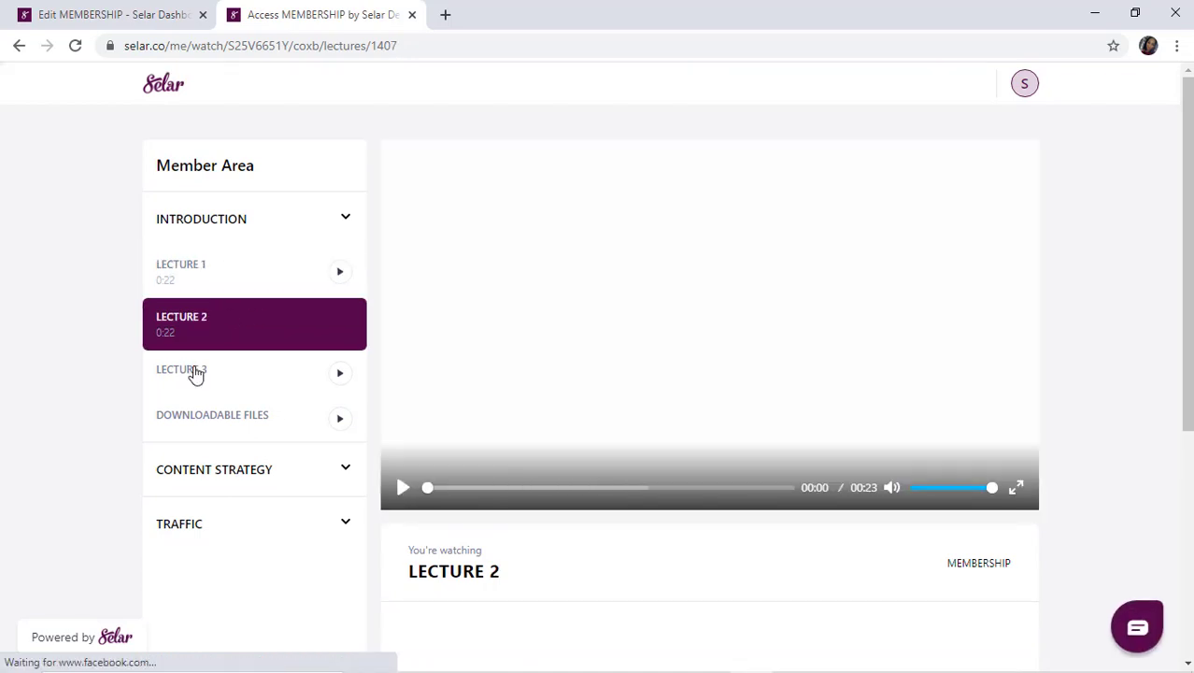
{"action": "left_click", "coordinate": [194, 373]}
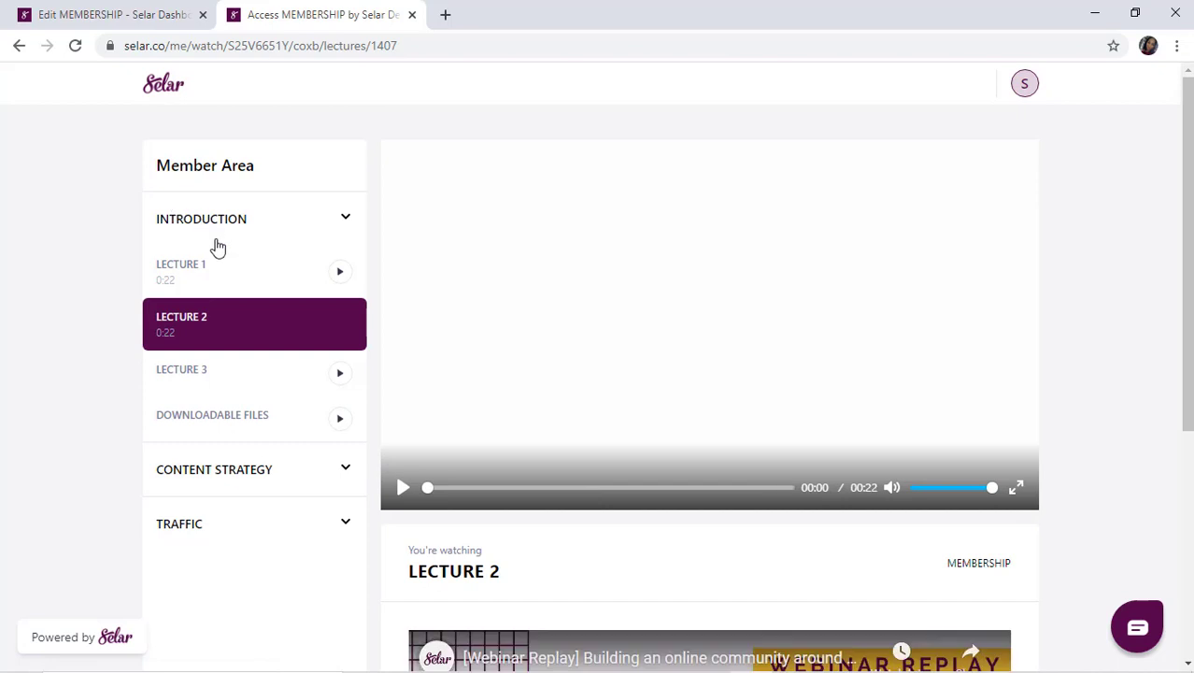
{"action": "left_click", "coordinate": [102, 19]}
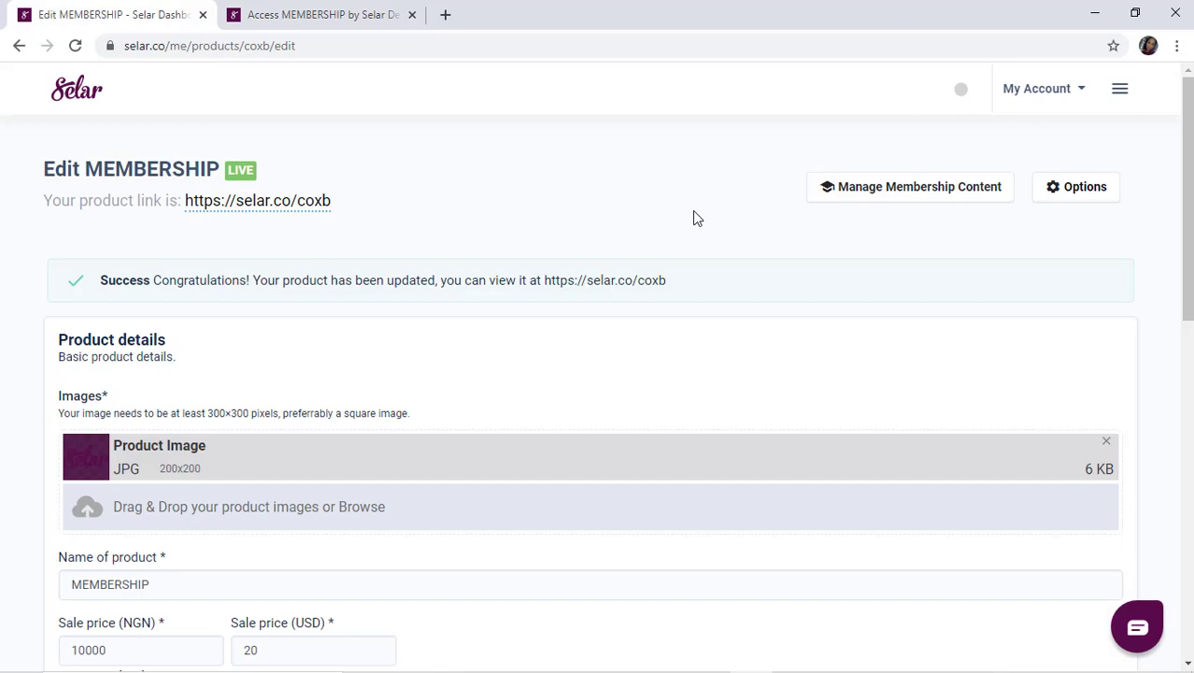
{"action": "left_click", "coordinate": [1186, 359]}
{"action": "left_click", "coordinate": [1186, 196]}
{"action": "left_click", "coordinate": [1187, 360]}
{"action": "left_click", "coordinate": [1187, 196]}
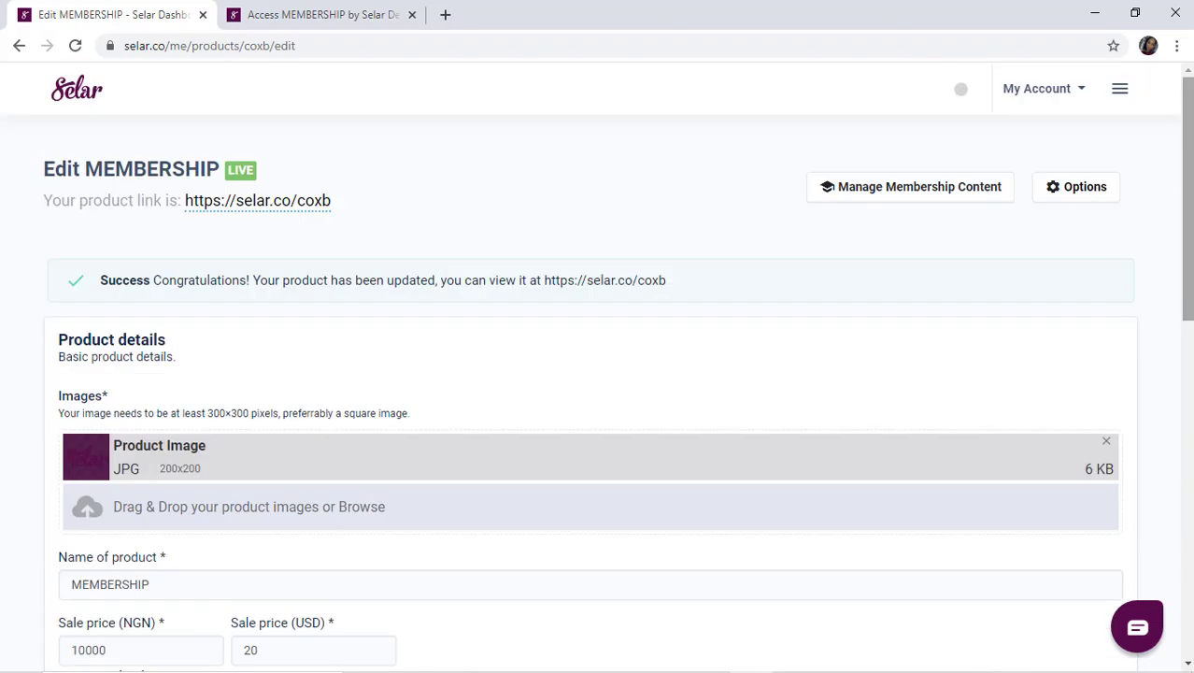
- Add a lecture named NEW LECTURE to the CONTENT STRATEGY section of the membership content
{"action": "left_click", "coordinate": [902, 200]}
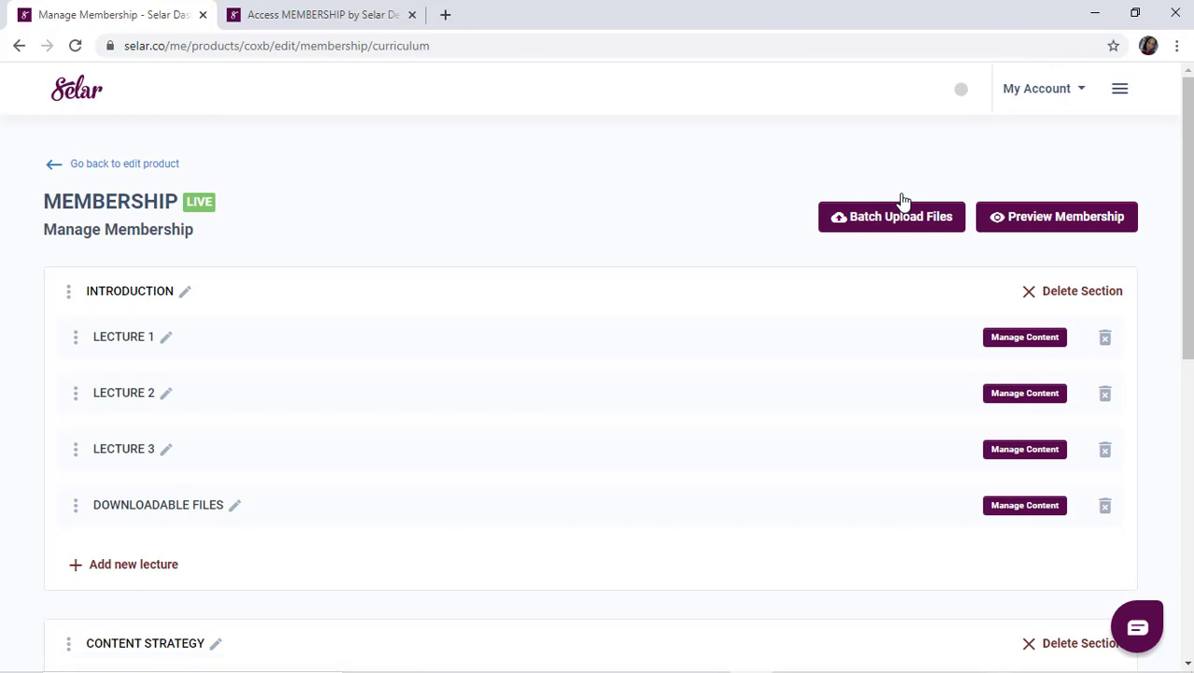
{"action": "left_click", "coordinate": [1186, 387]}
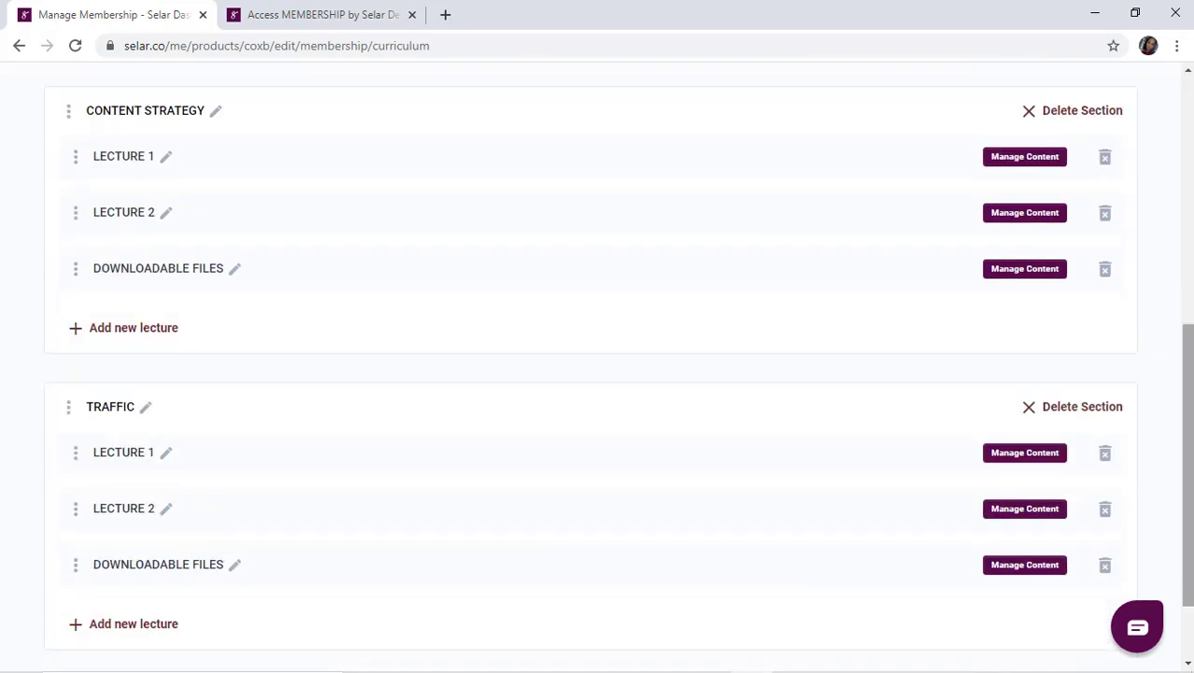
{"action": "left_click", "coordinate": [1188, 236]}
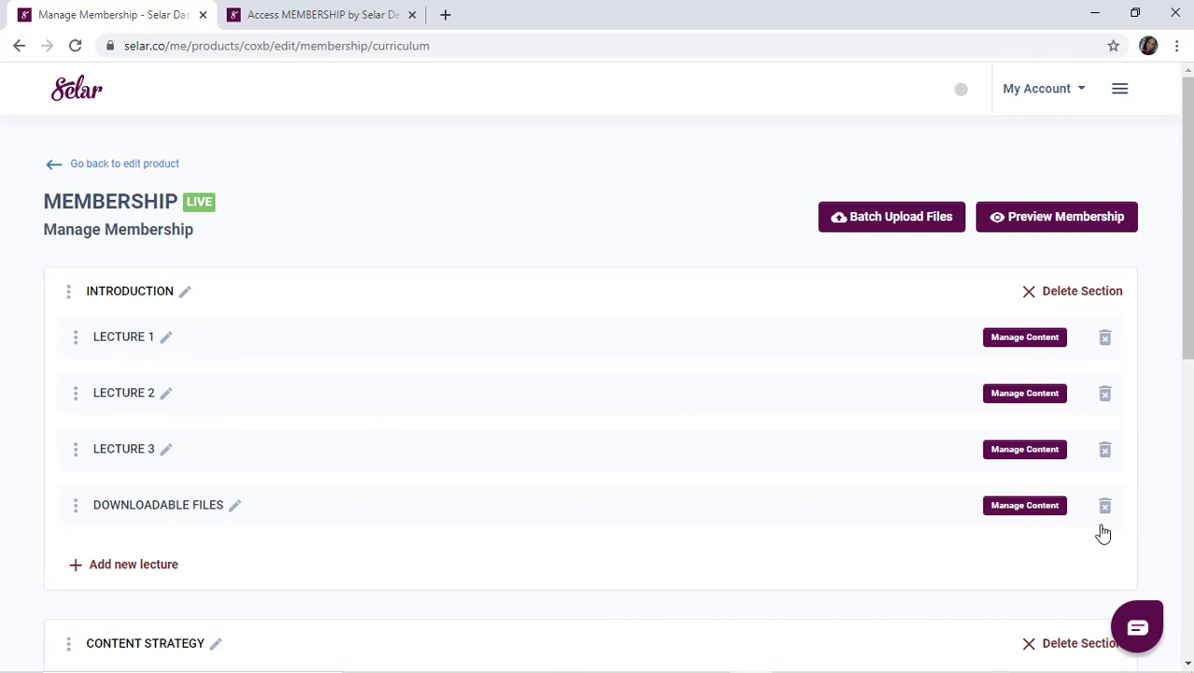
{"action": "left_click", "coordinate": [1187, 449]}
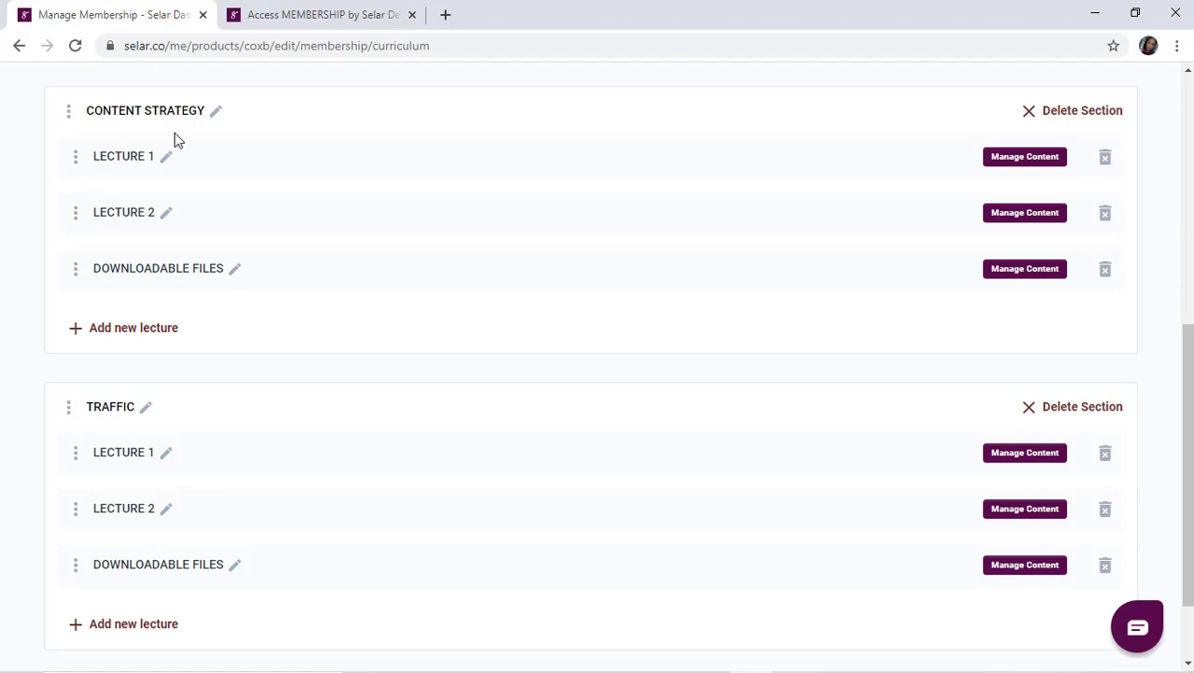
{"action": "left_click", "coordinate": [131, 342]}
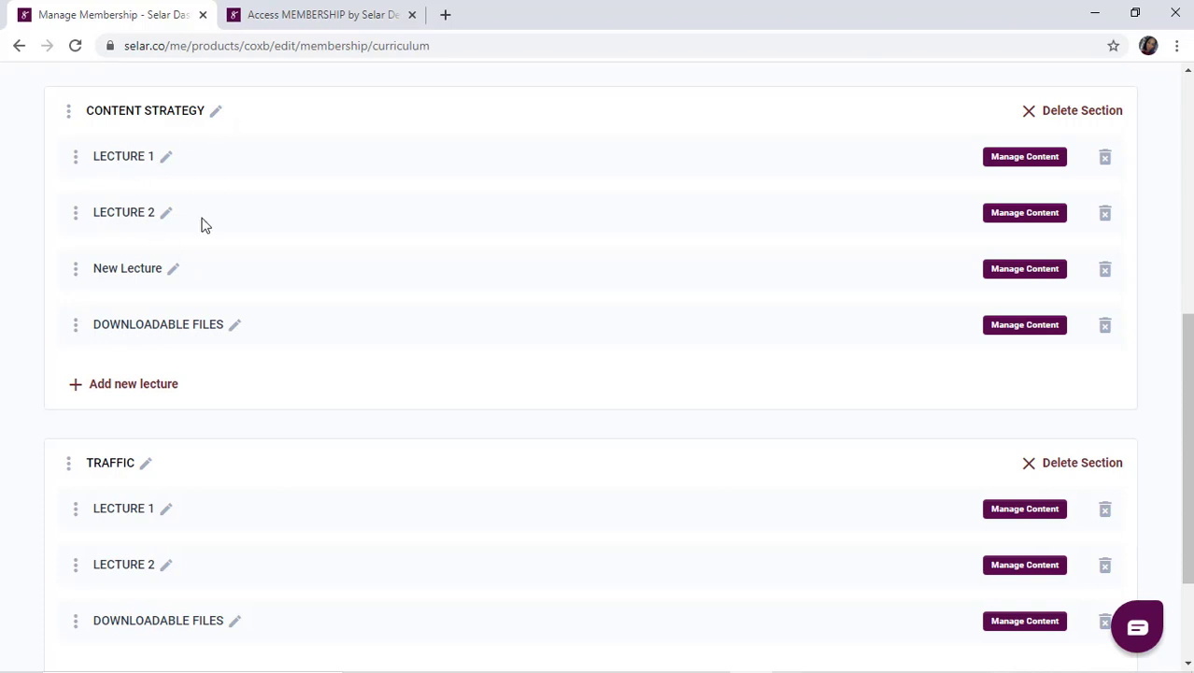
{"action": "left_click", "coordinate": [173, 270]}
{"action": "triple_click", "coordinate": [160, 269]}
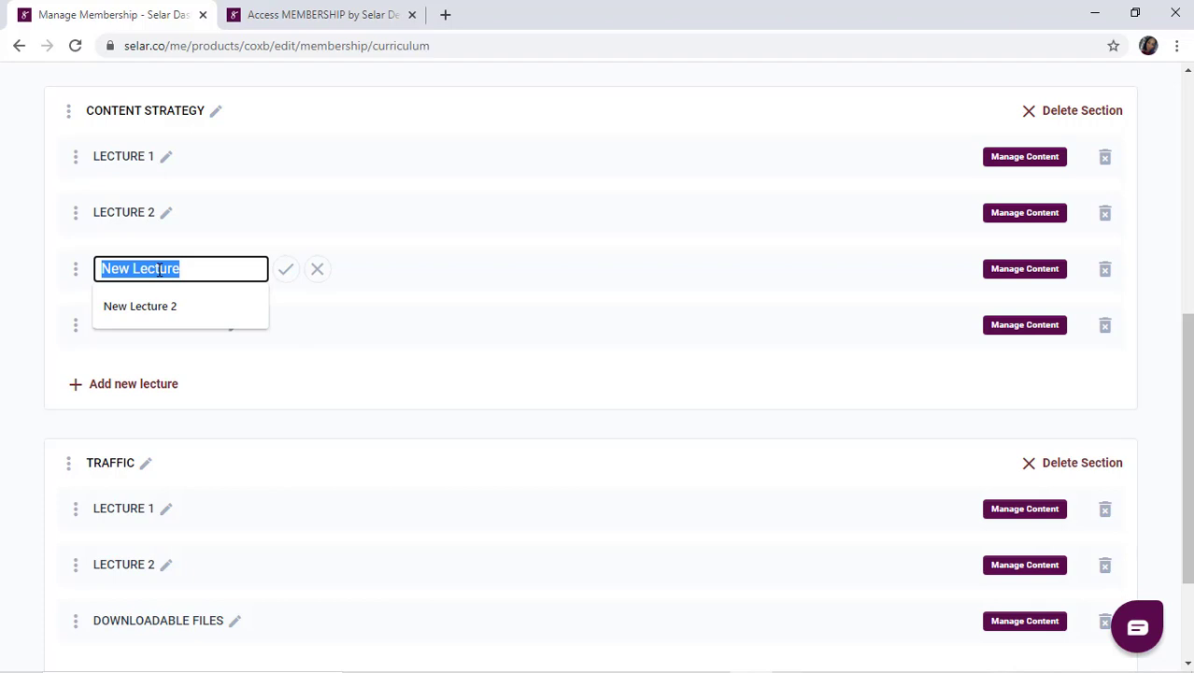
{"action": "type", "text": "LEC"}
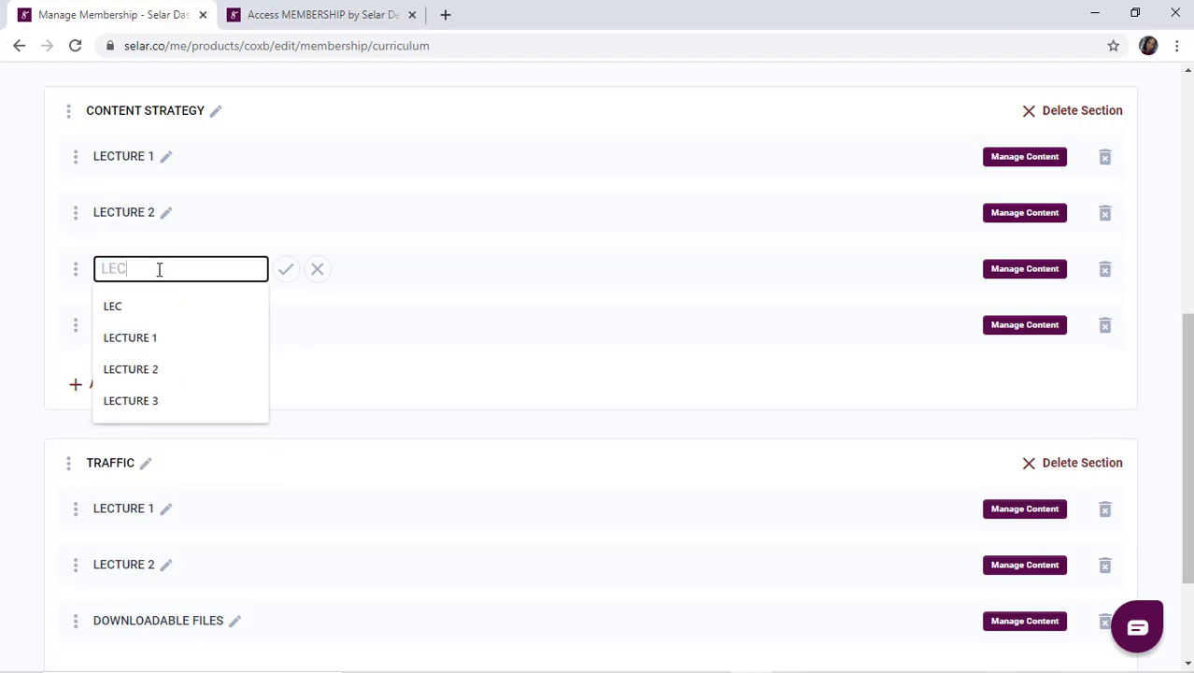
{"action": "type", "text": "TURE"}
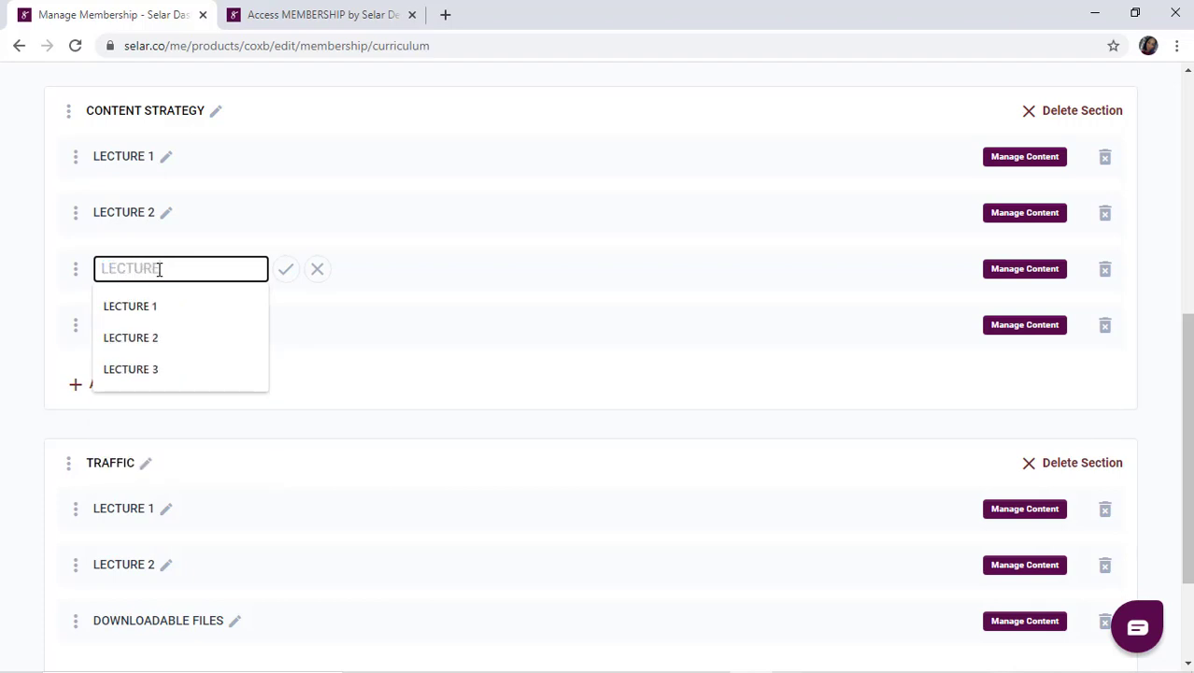
{"action": "left_click", "coordinate": [100, 272]}
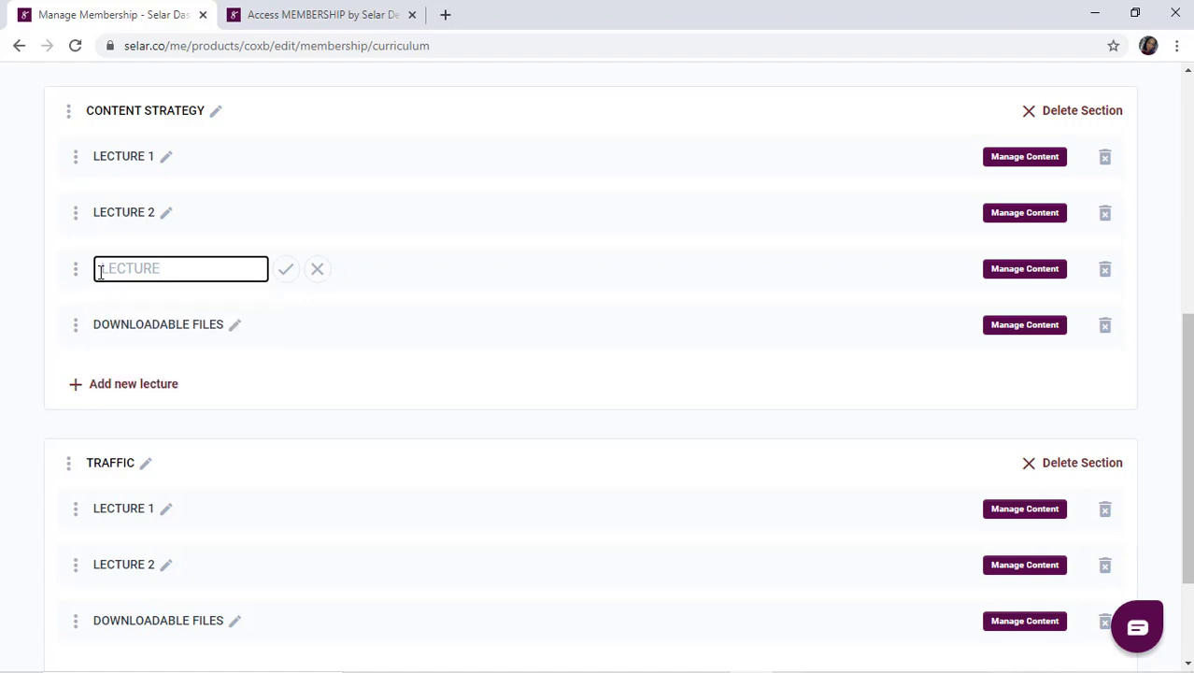
{"action": "type", "text": "NEW"}
{"action": "left_click", "coordinate": [283, 273]}
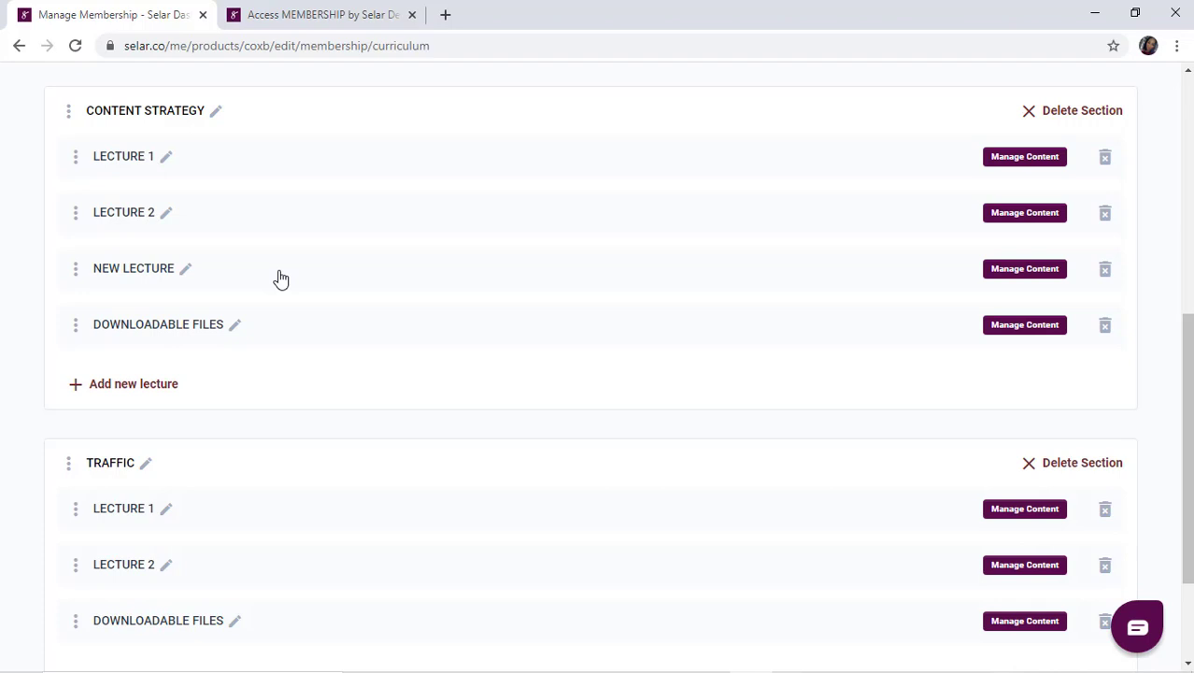
- Add a resource to NEW LECTURE using Sample Videos 4 (mp4) from the File Manager
{"action": "left_click", "coordinate": [1020, 276]}
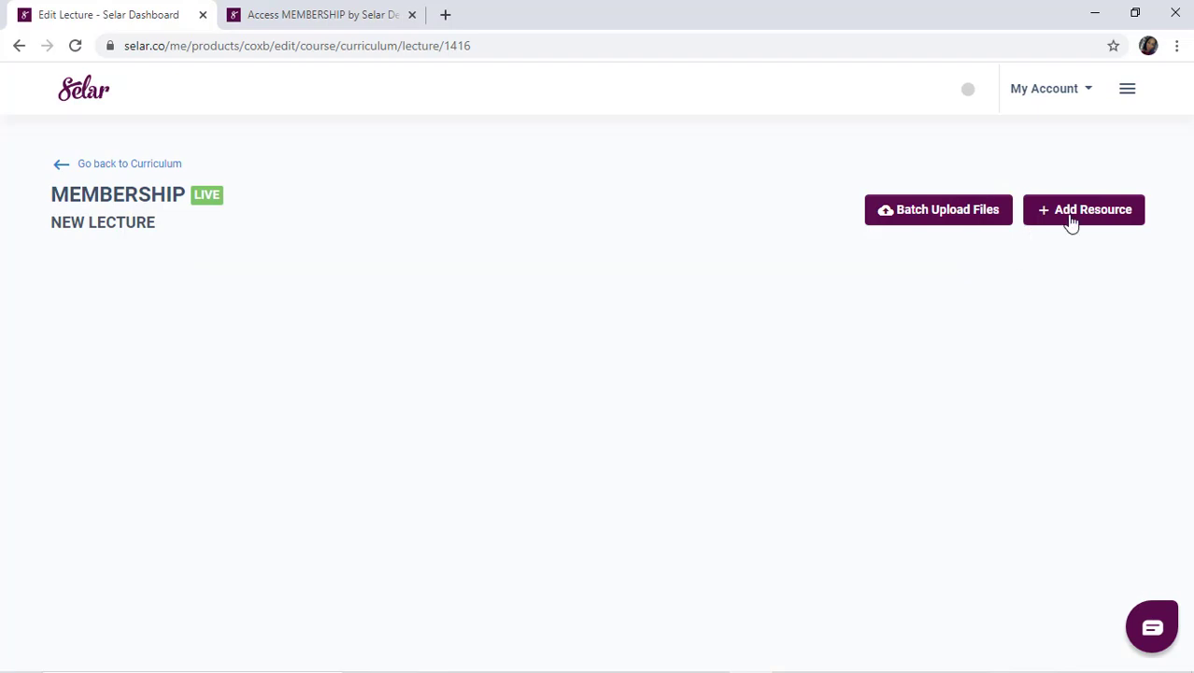
{"action": "left_click", "coordinate": [1072, 221]}
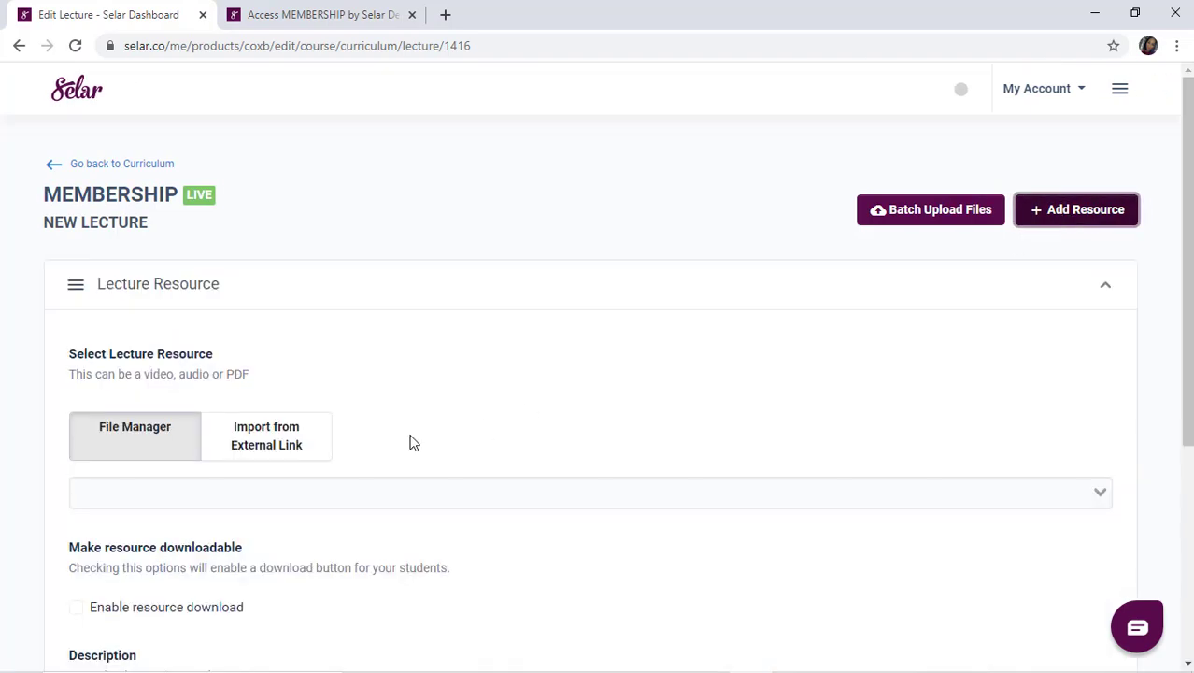
{"action": "left_click", "coordinate": [402, 495]}
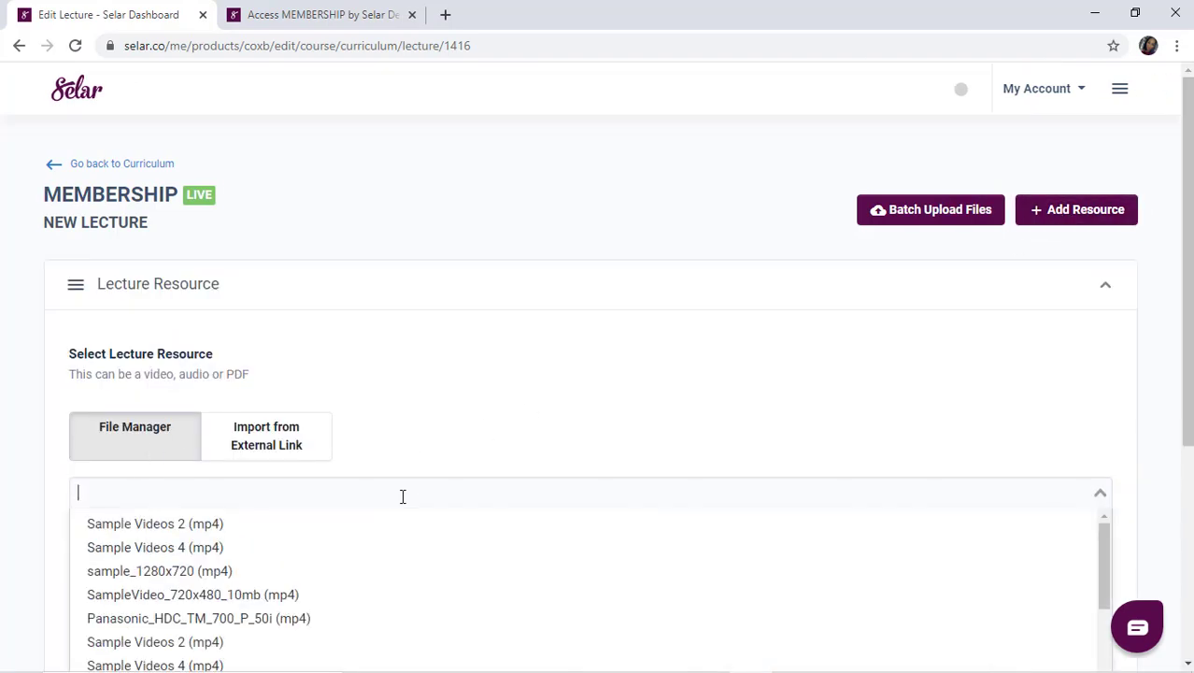
{"action": "left_click", "coordinate": [333, 547]}
{"action": "scroll", "coordinate": [698, 453], "scroll_direction": "down", "scroll_amount": 4}
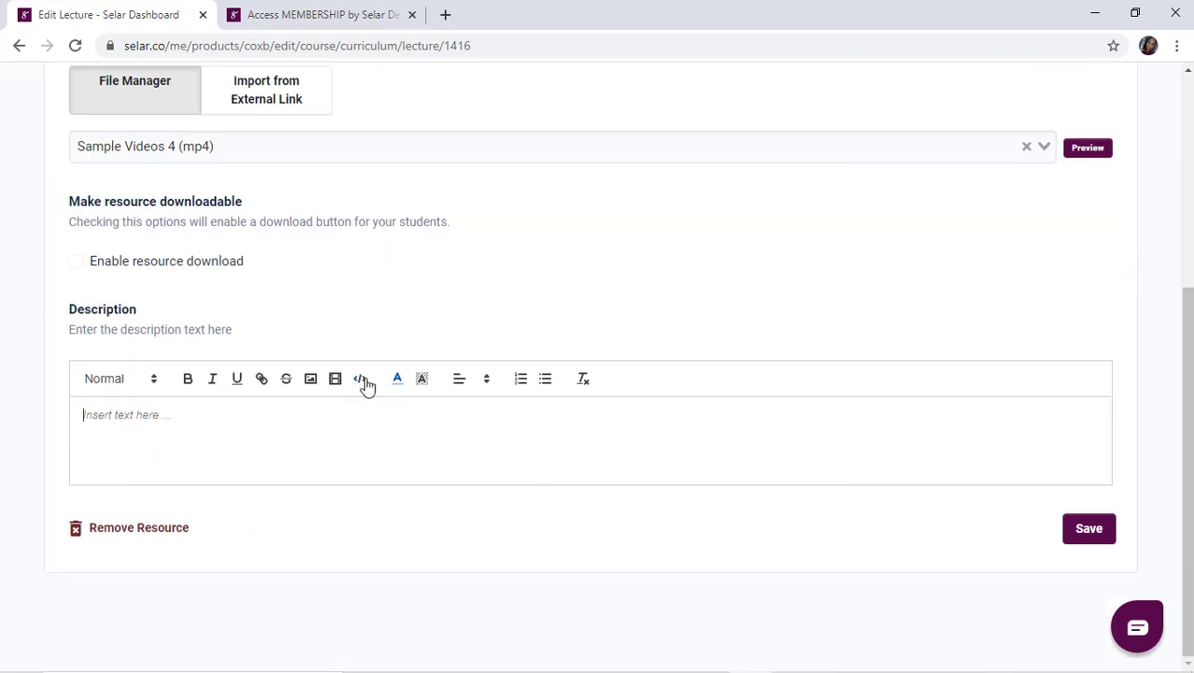
- Embed the copied video URL in the resource description and save the lecture resource
{"action": "left_click", "coordinate": [335, 379]}
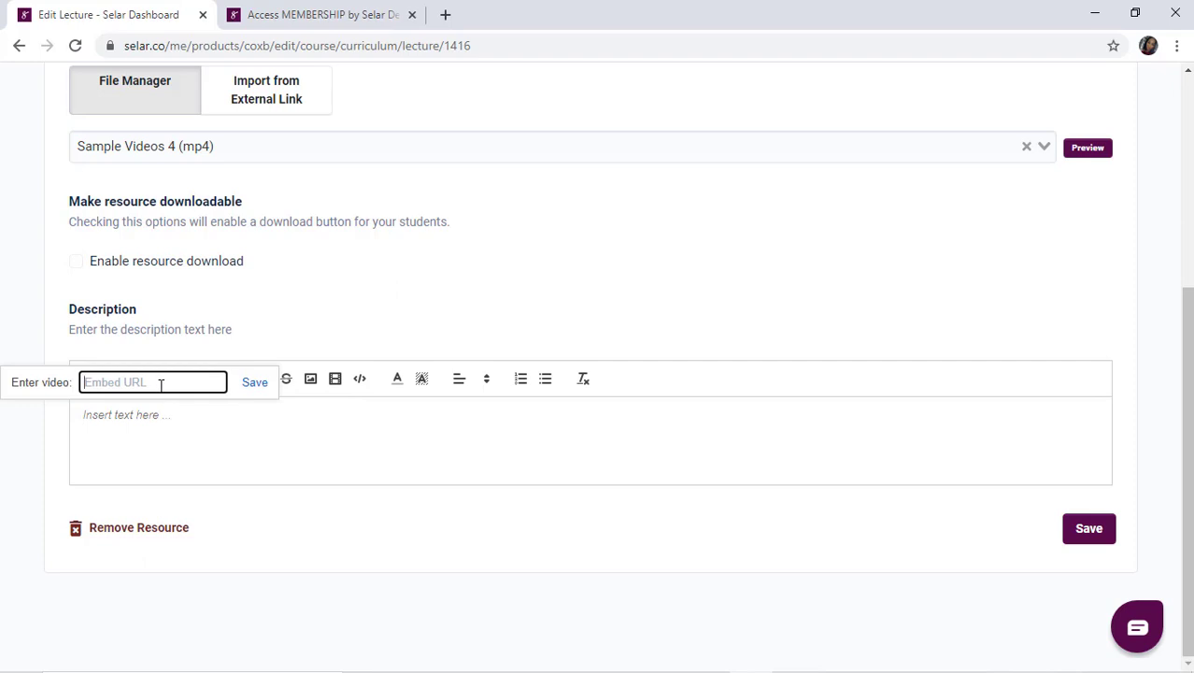
{"action": "key", "text": "ctrl+v"}
{"action": "left_click", "coordinate": [255, 382]}
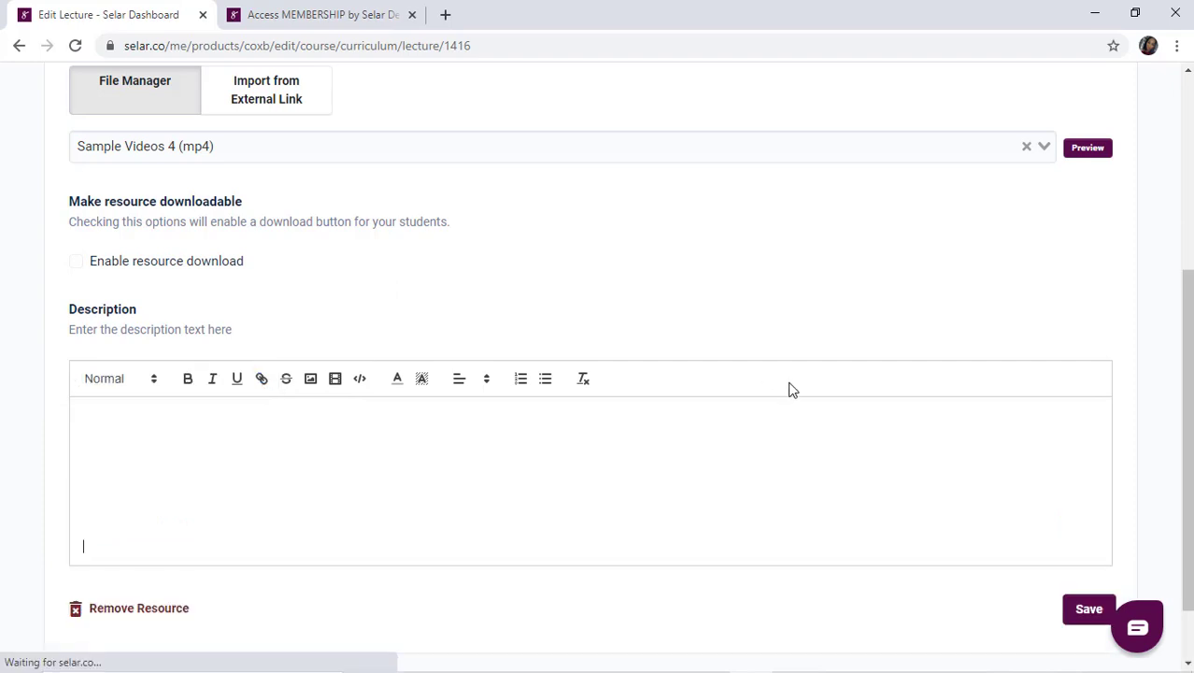
{"action": "left_click", "coordinate": [1089, 612]}
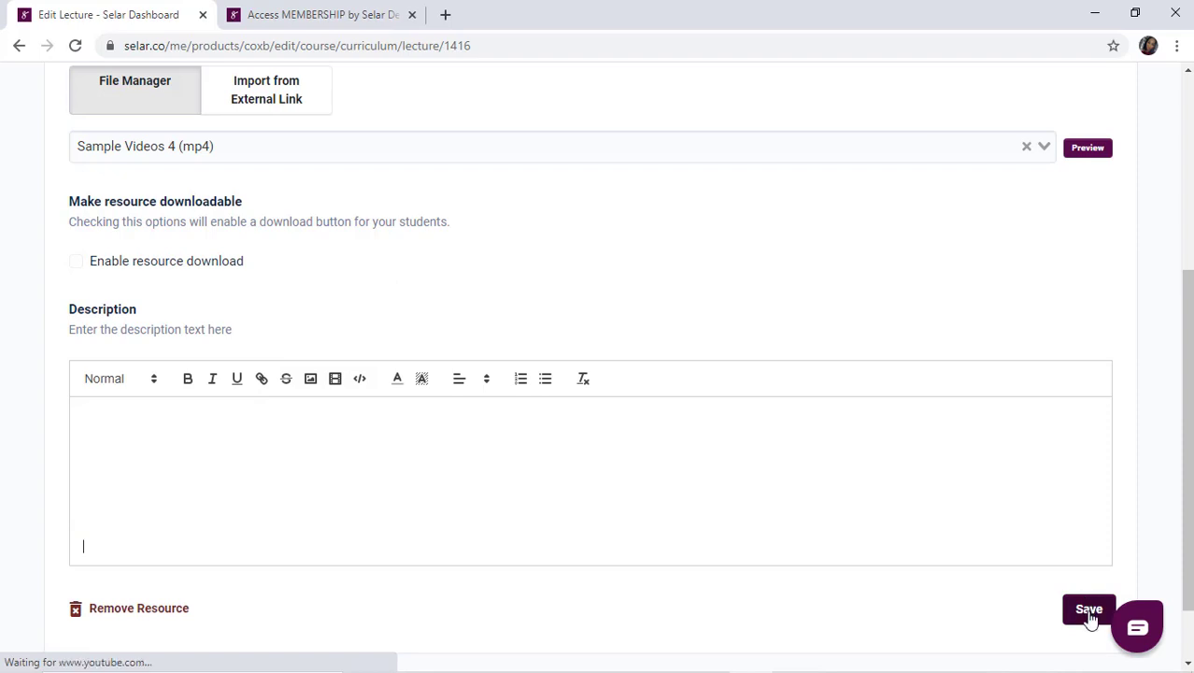
{"action": "left_click", "coordinate": [1089, 614]}
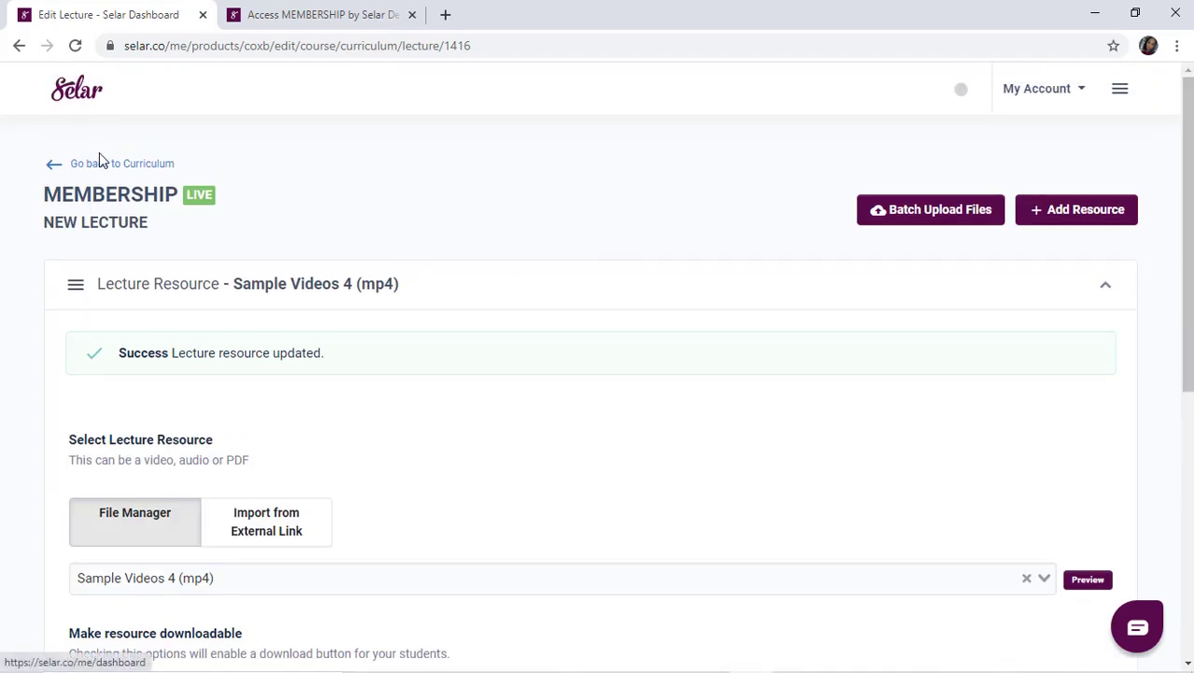
- Return to the MEMBERSHIP product's edit page and update the product
{"action": "left_click", "coordinate": [101, 164]}
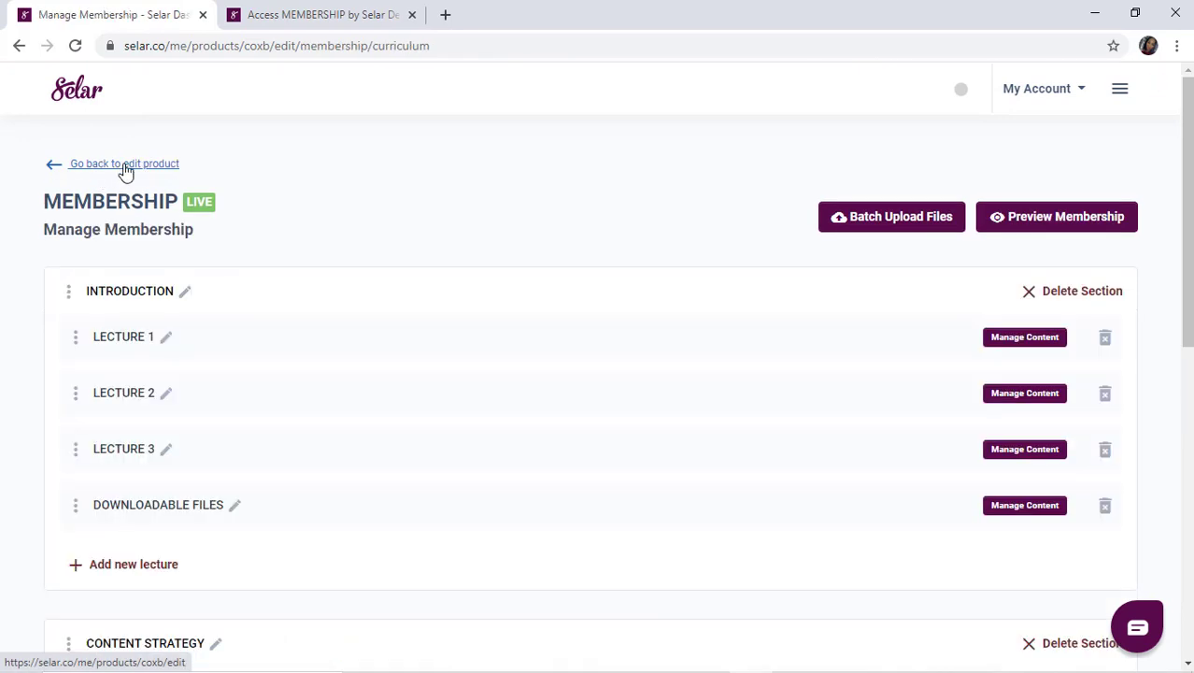
{"action": "left_click", "coordinate": [126, 171]}
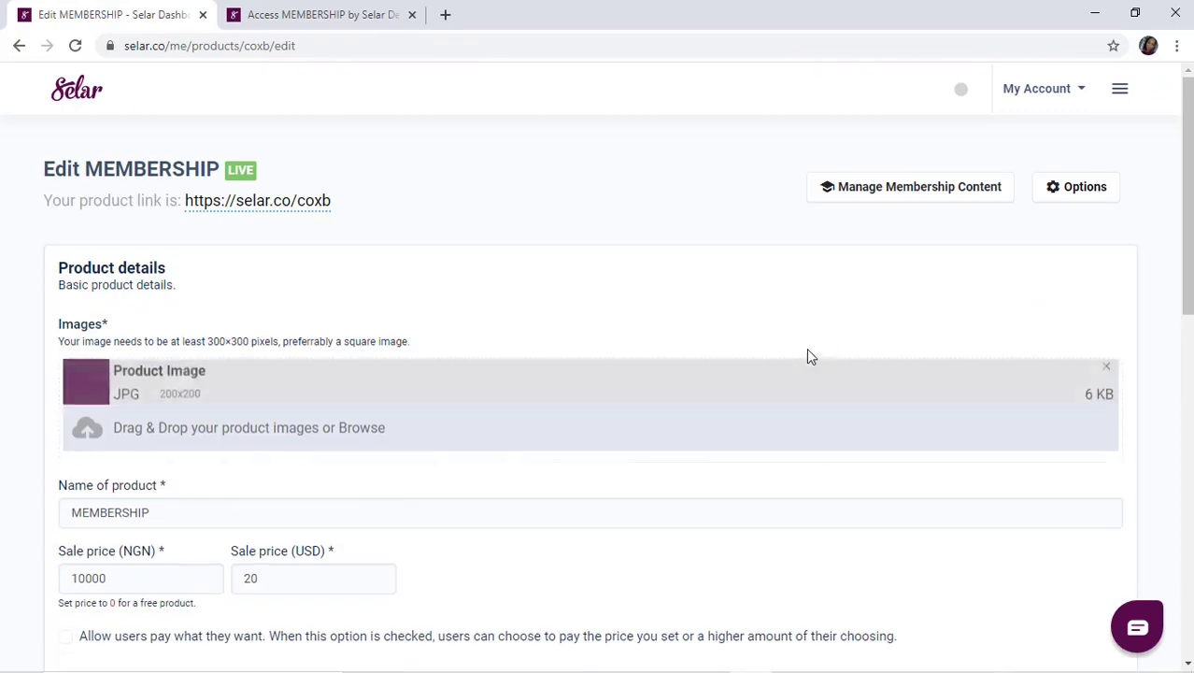
{"action": "scroll", "coordinate": [1126, 446], "scroll_direction": "down", "scroll_amount": 10}
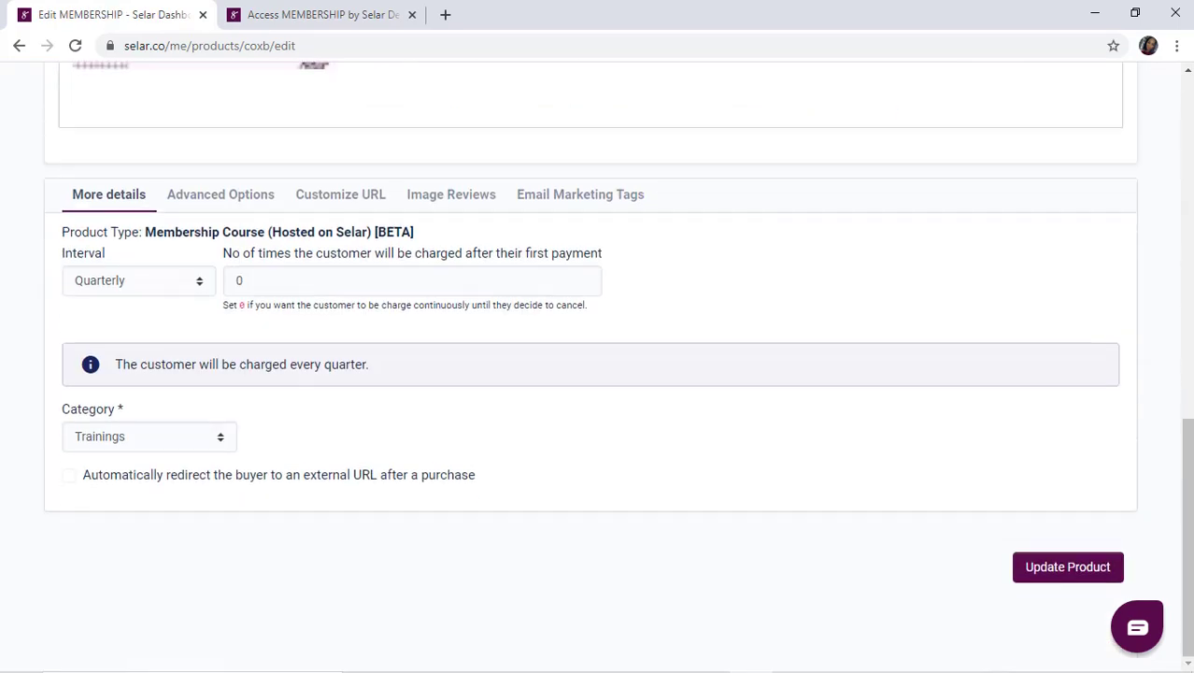
{"action": "left_click", "coordinate": [1090, 566]}
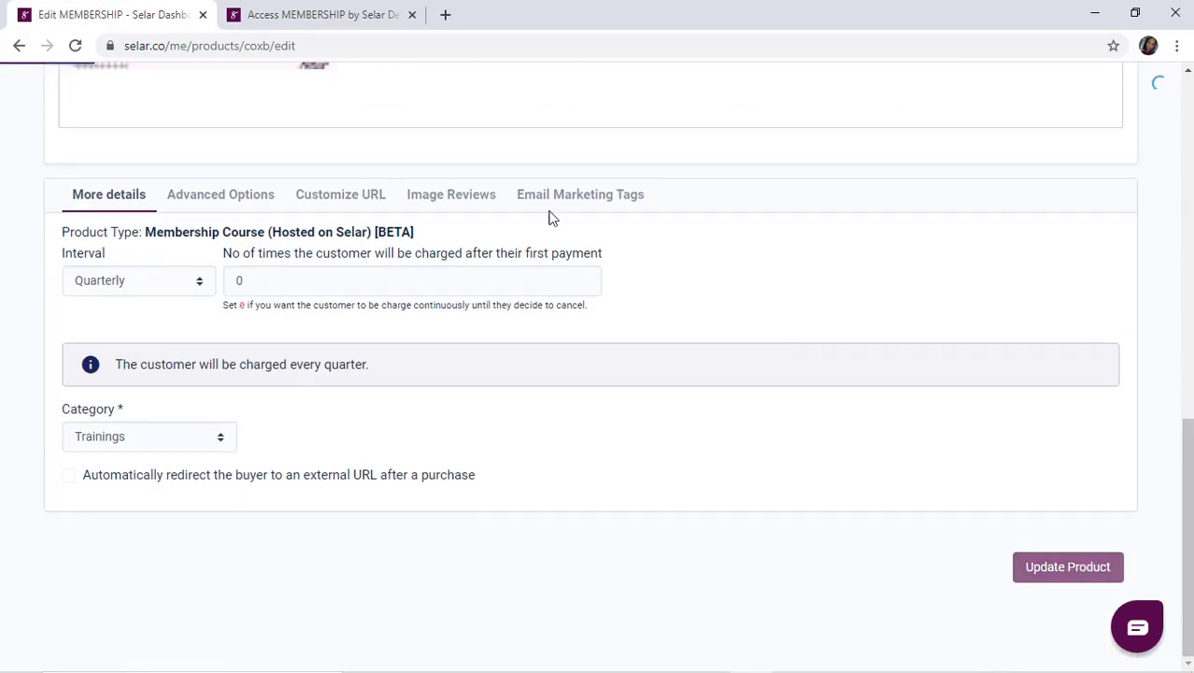
- Reload the customer's member area and check NEW LECTURE under CONTENT STRATEGY, including its video and embedded description
{"action": "left_click", "coordinate": [322, 14]}
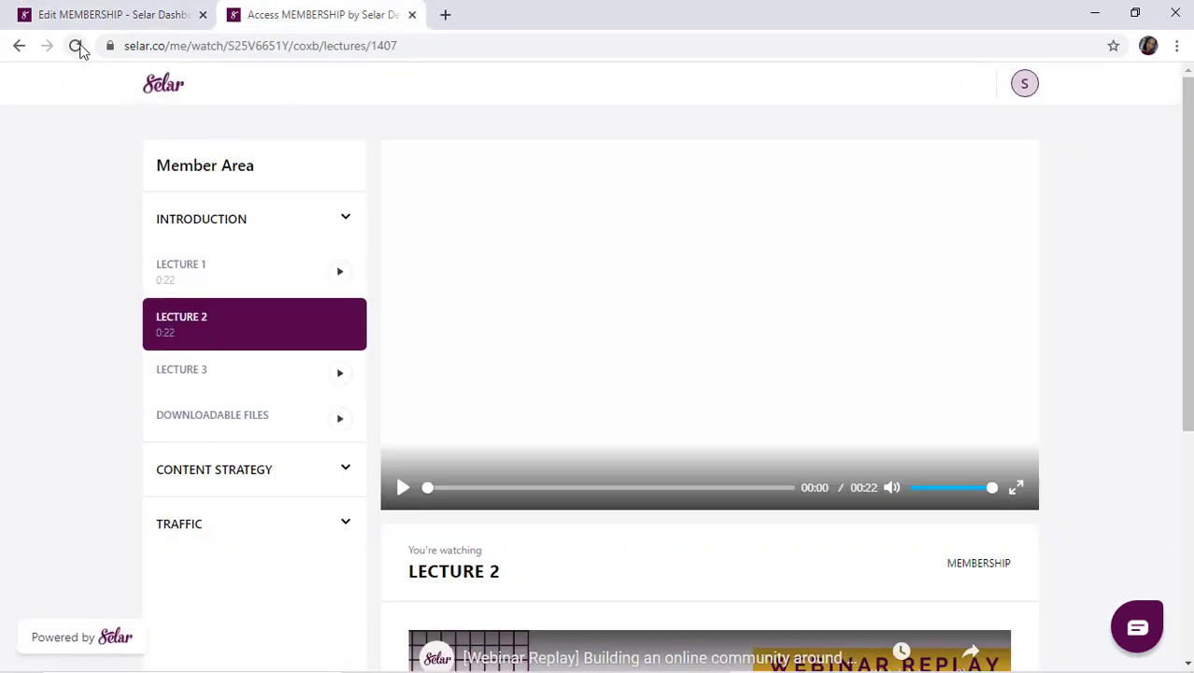
{"action": "left_click", "coordinate": [75, 46]}
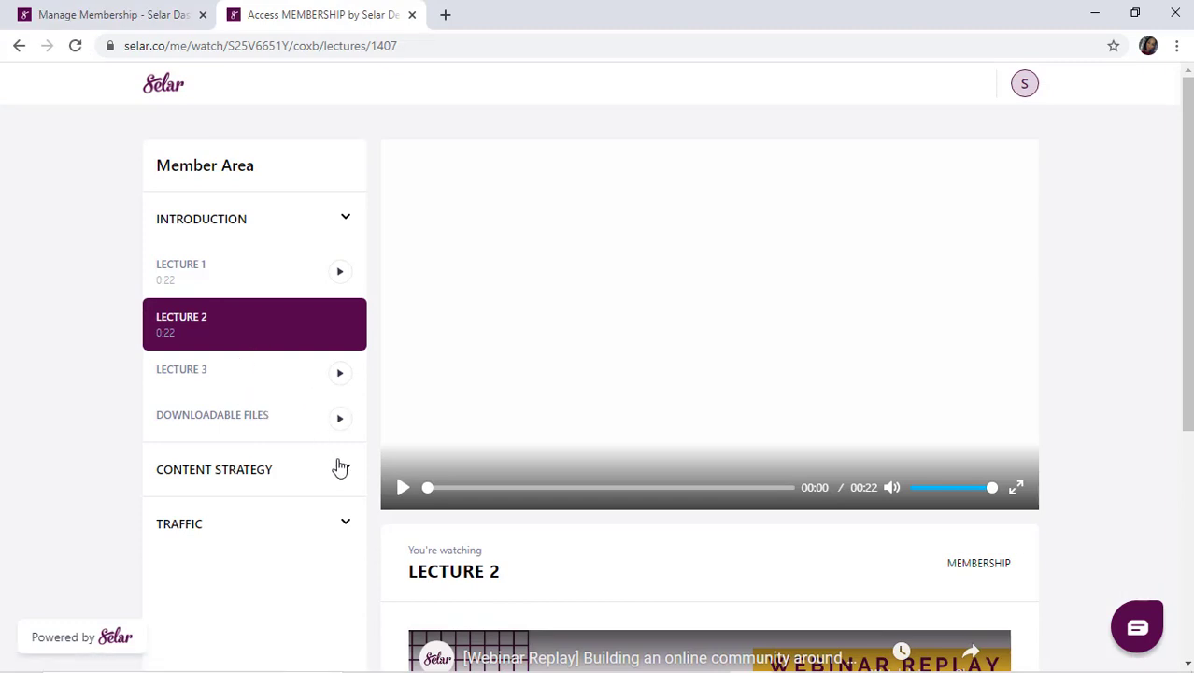
{"action": "left_click", "coordinate": [341, 468]}
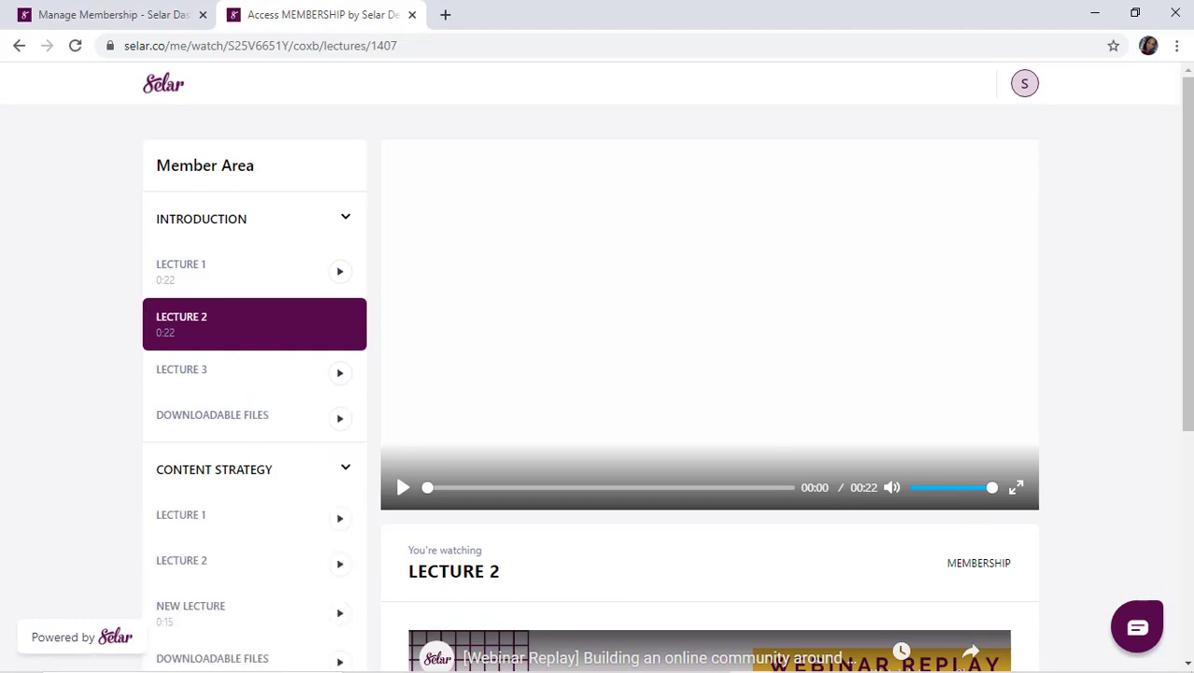
{"action": "scroll", "coordinate": [1188, 665], "scroll_direction": "down", "scroll_amount": 2}
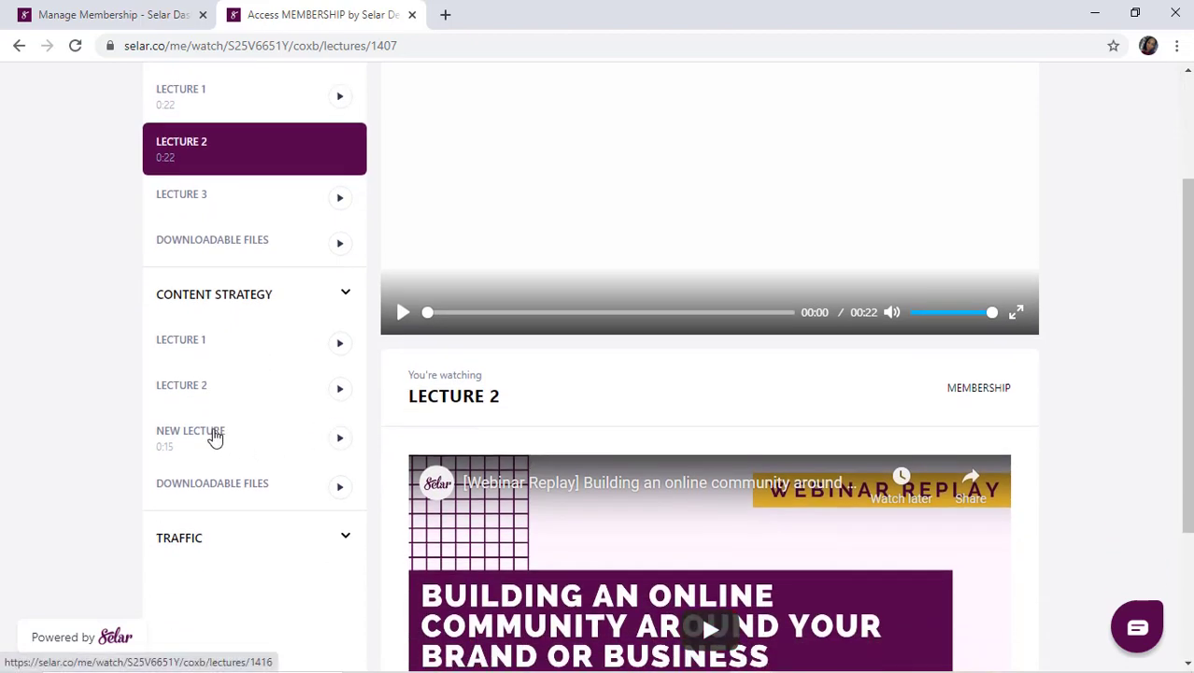
{"action": "left_click", "coordinate": [194, 447]}
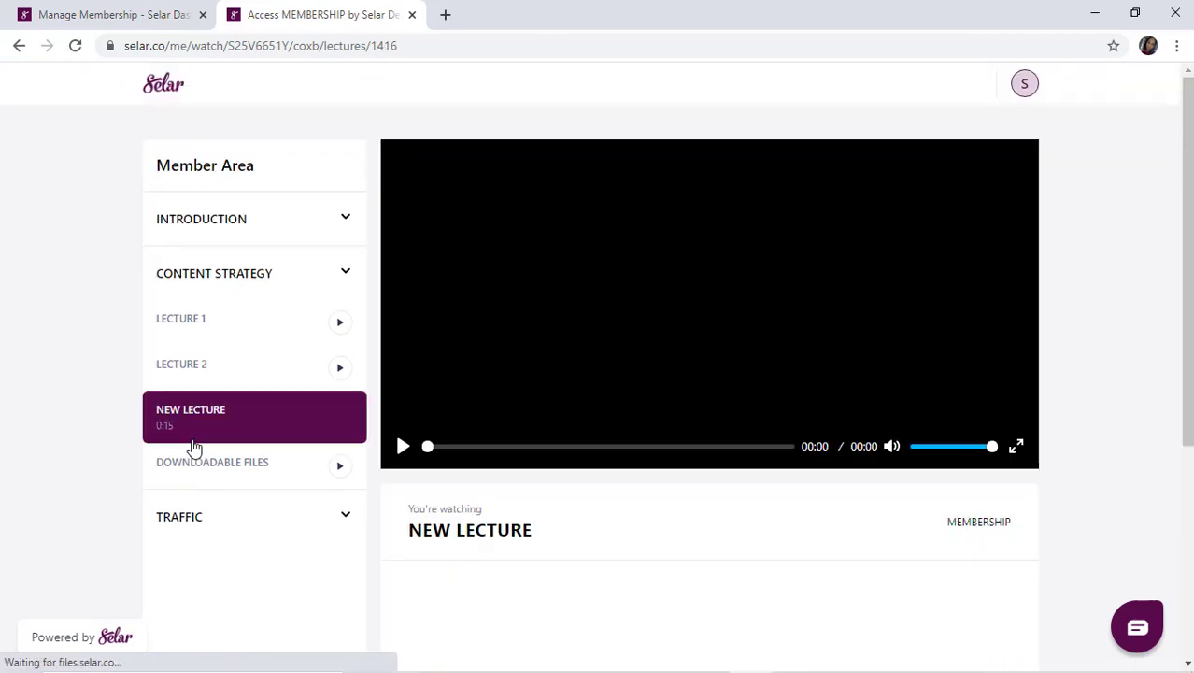
{"action": "scroll", "coordinate": [1146, 346], "scroll_direction": "down", "scroll_amount": 4}
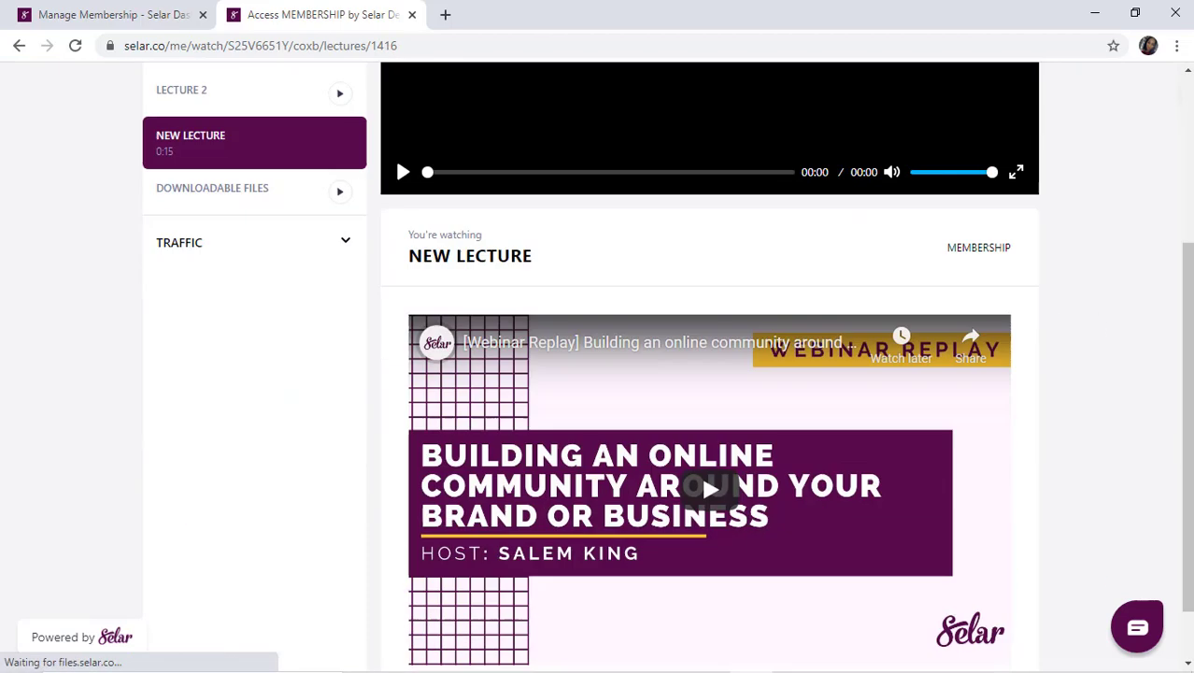
{"action": "scroll", "coordinate": [701, 399], "scroll_direction": "up", "scroll_amount": 5}
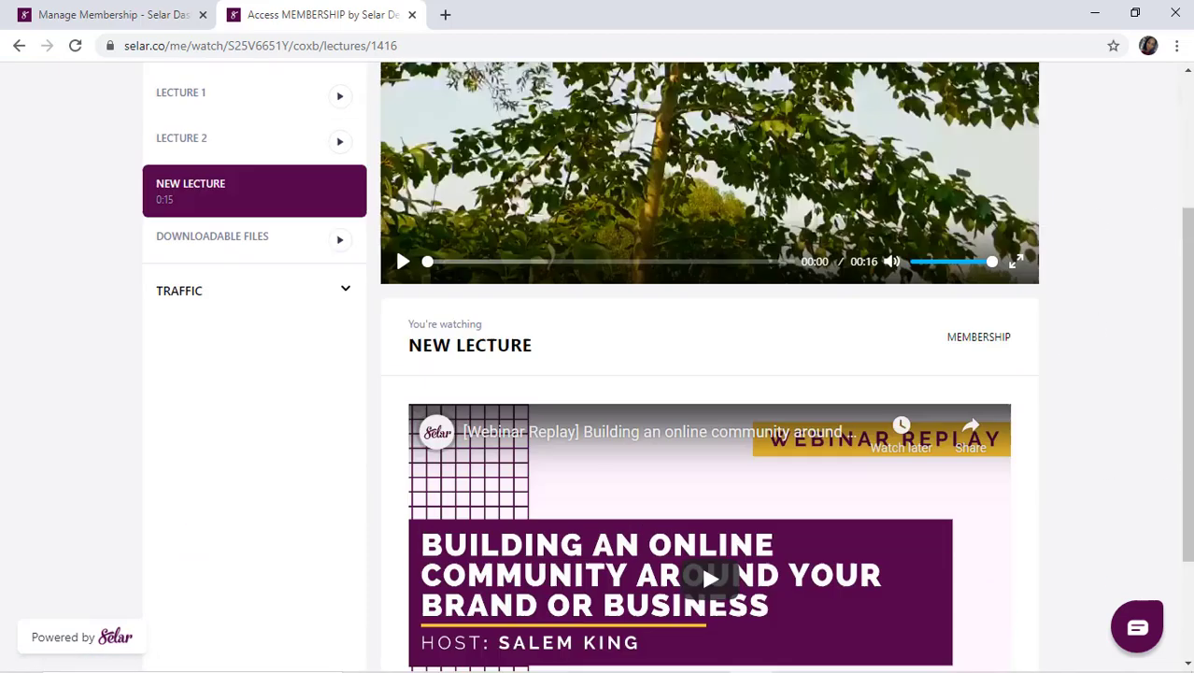
- Replace the resource of LECTURE 1 in the INTRODUCTION section with Story Of My Life (mp3), save it, and return to the curriculum
{"action": "left_click", "coordinate": [82, 14]}
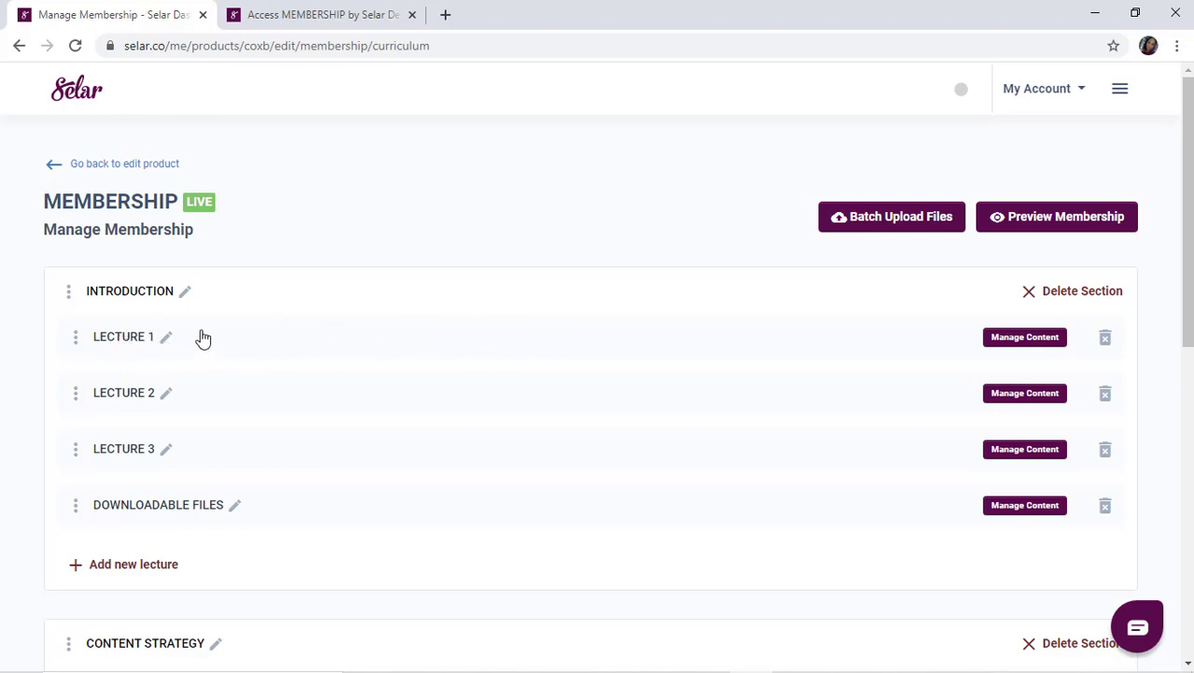
{"action": "left_click", "coordinate": [1017, 338]}
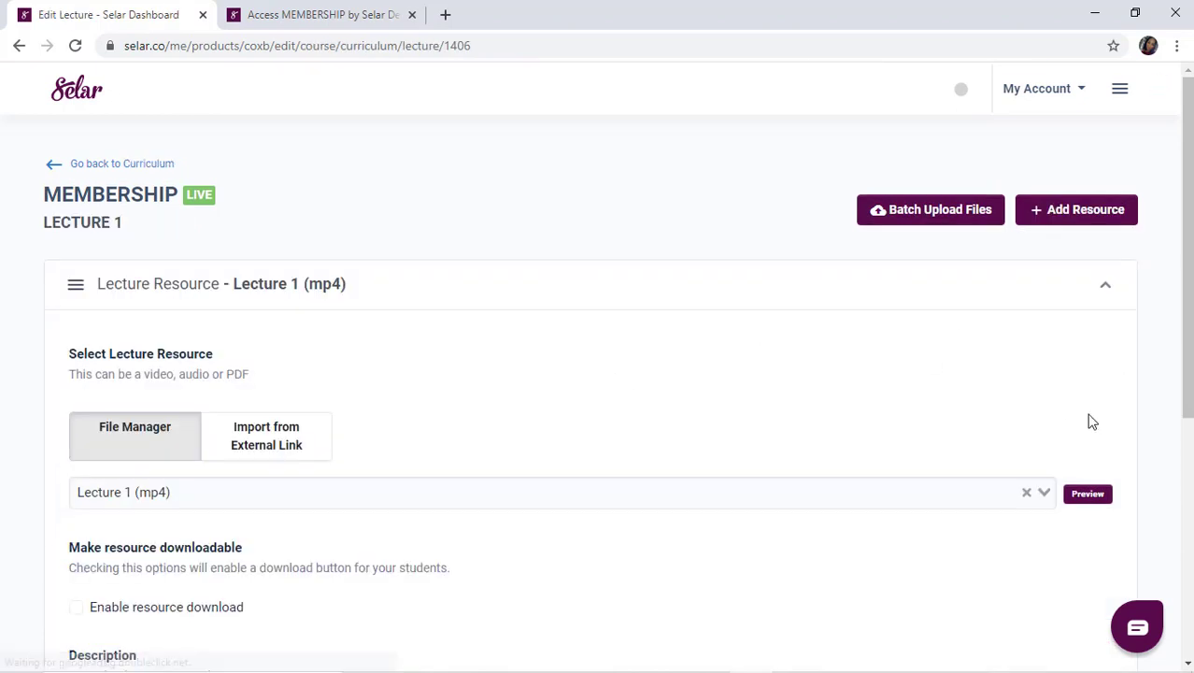
{"action": "left_click", "coordinate": [1028, 494]}
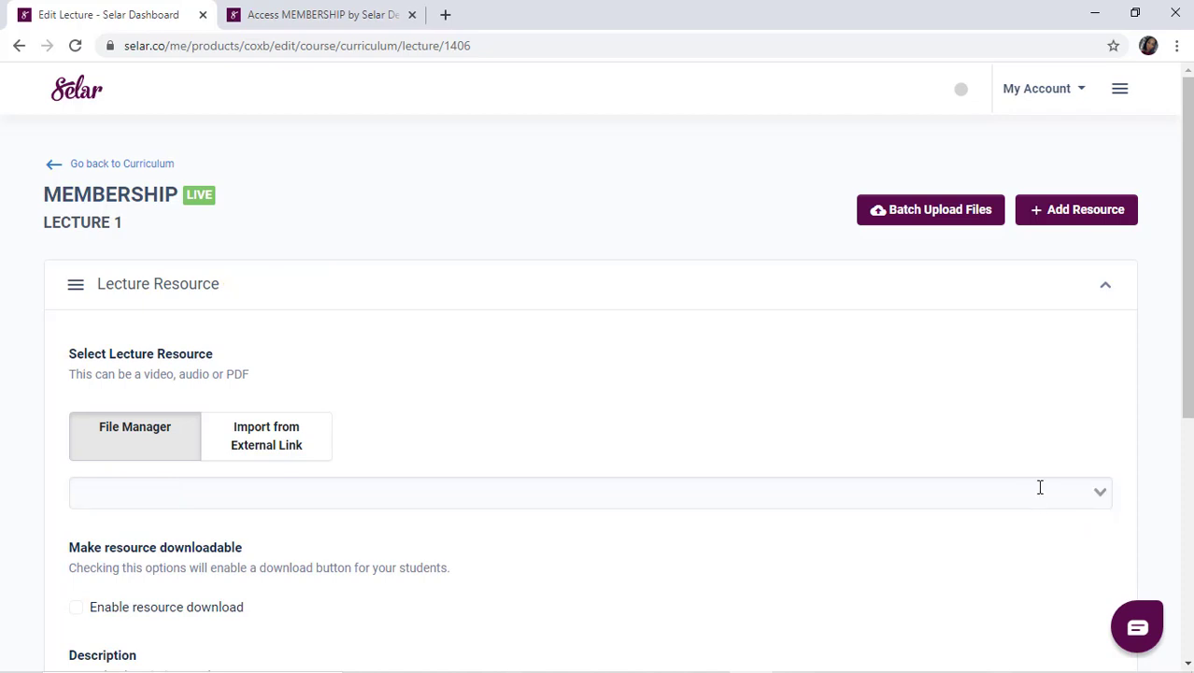
{"action": "left_click", "coordinate": [1039, 485]}
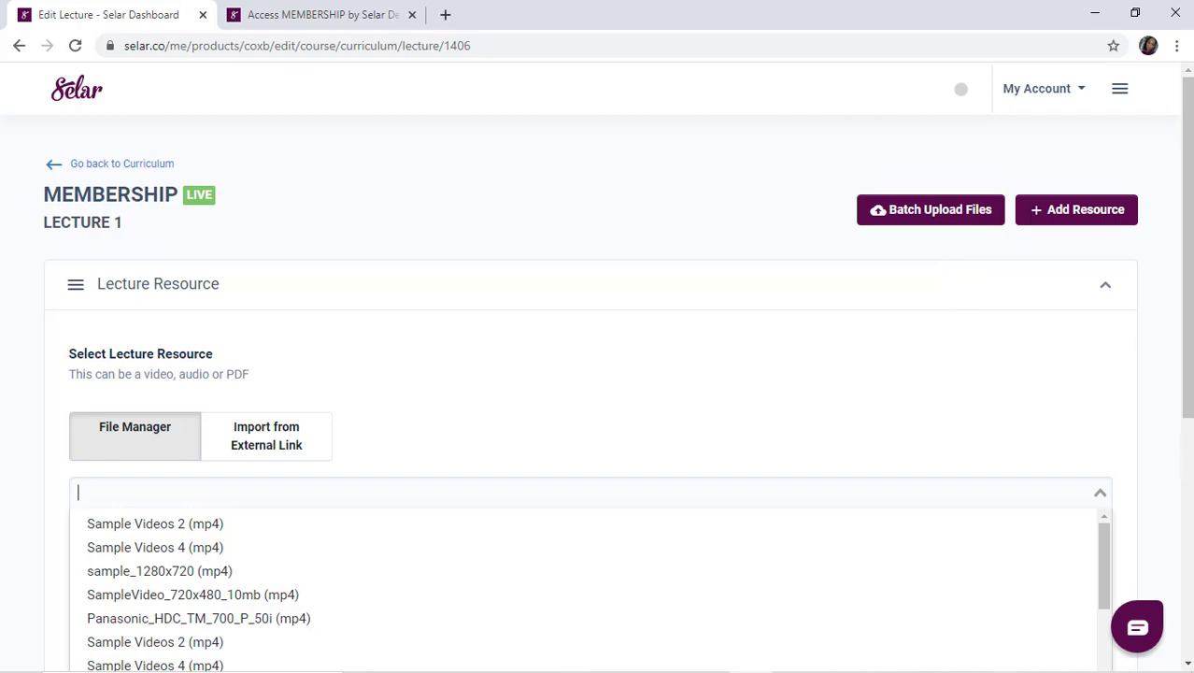
{"action": "scroll", "coordinate": [1160, 436], "scroll_direction": "down", "scroll_amount": 5}
{"action": "scroll", "coordinate": [1106, 322], "scroll_direction": "down", "scroll_amount": 3}
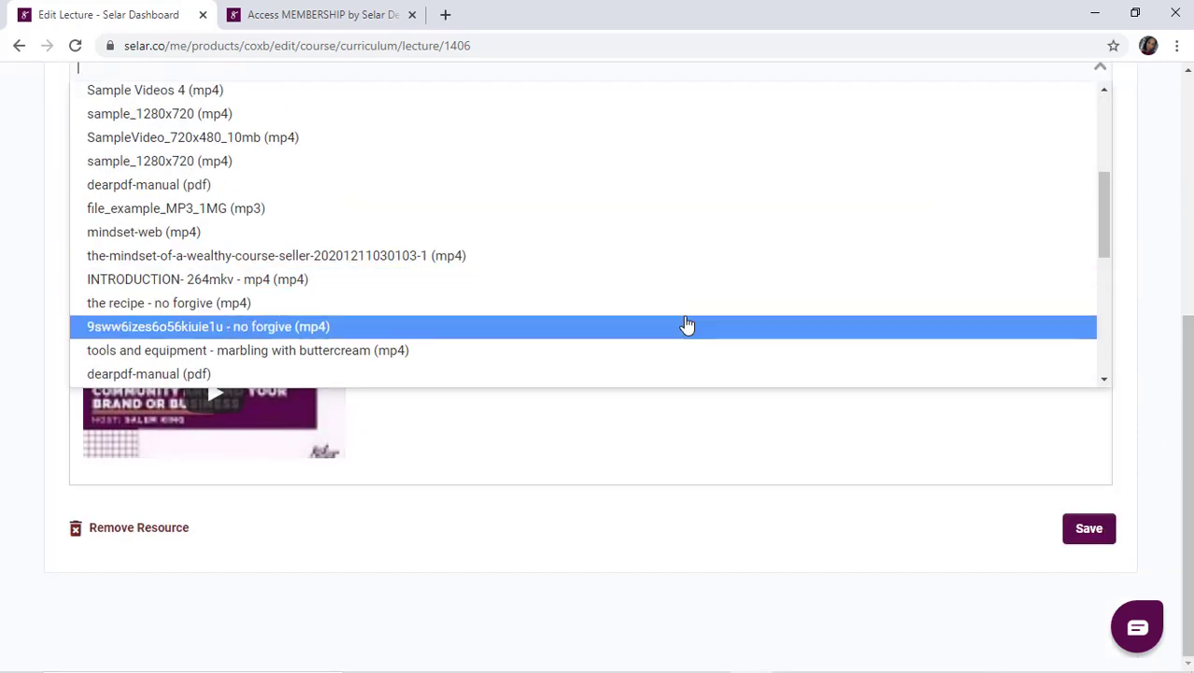
{"action": "scroll", "coordinate": [1106, 341], "scroll_direction": "down", "scroll_amount": 3}
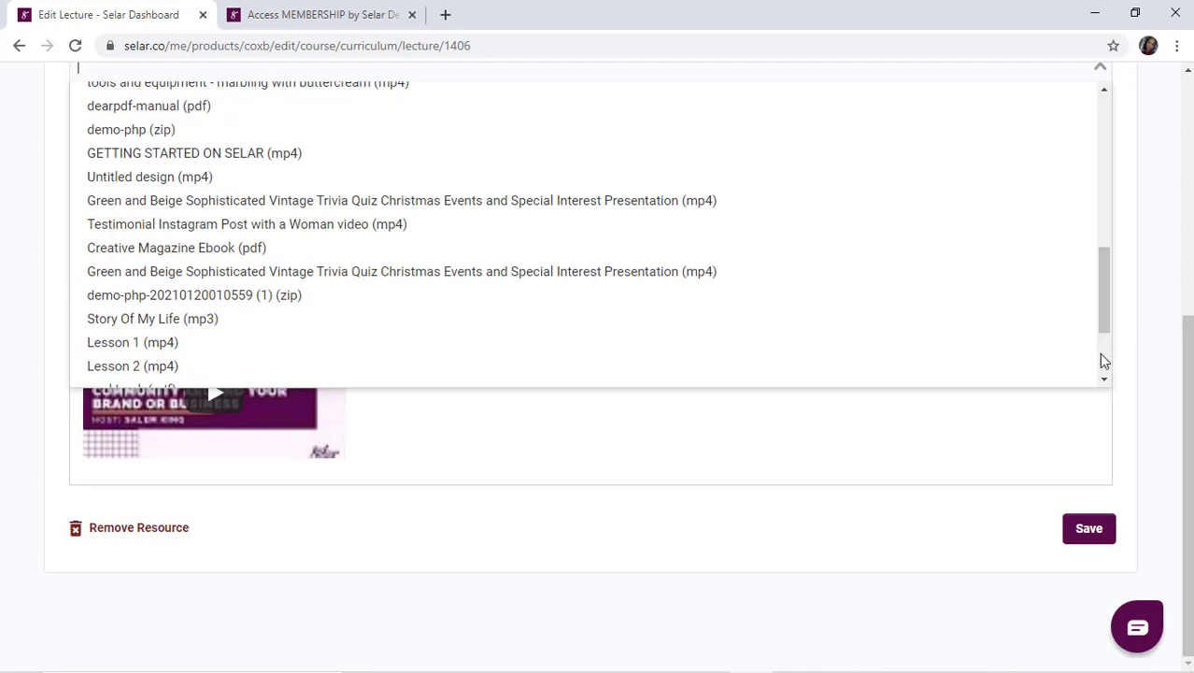
{"action": "scroll", "coordinate": [1107, 371], "scroll_direction": "down", "scroll_amount": 2}
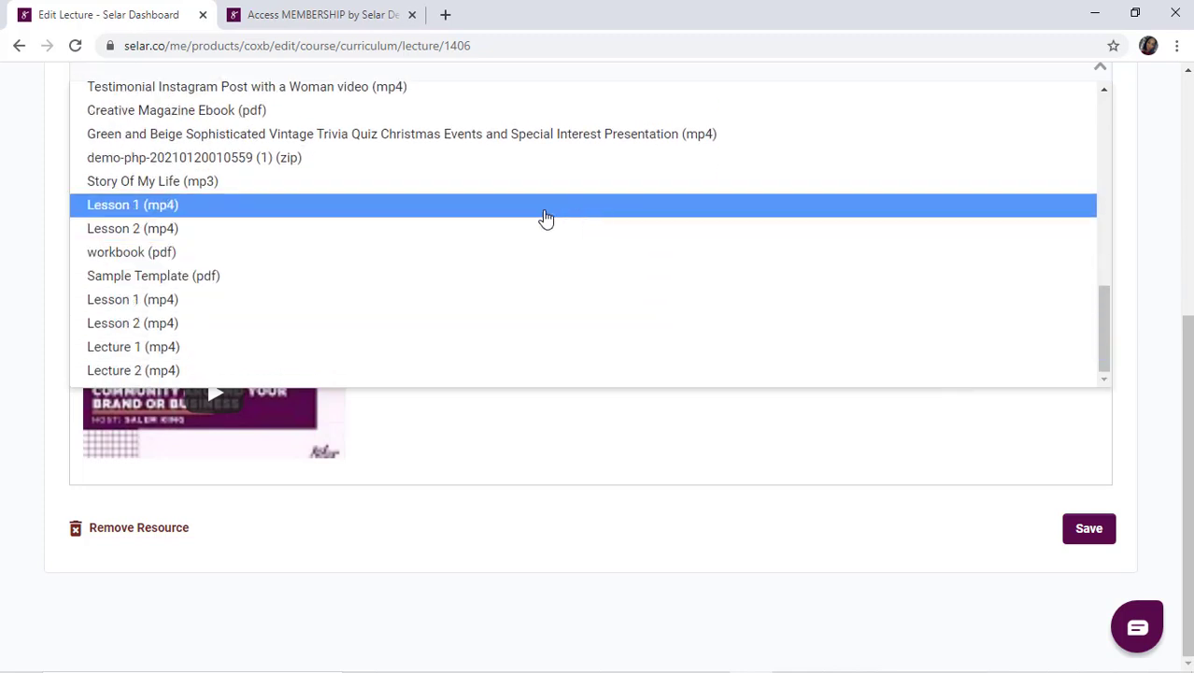
{"action": "left_click", "coordinate": [431, 183]}
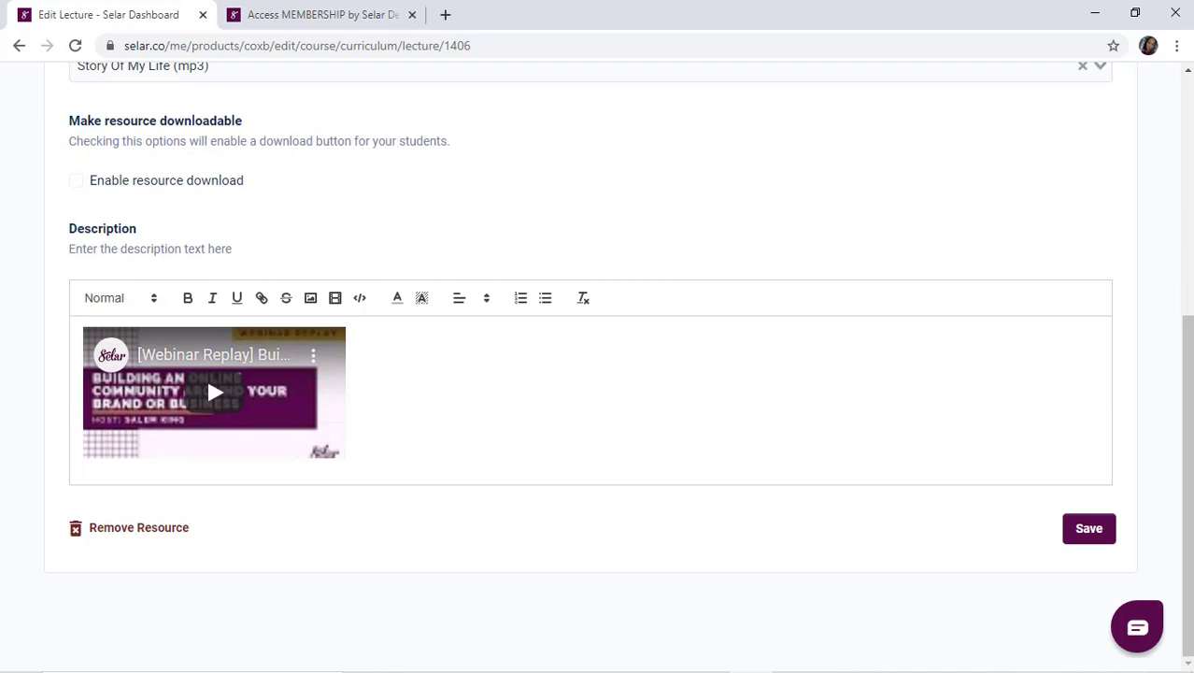
{"action": "left_click", "coordinate": [1108, 527]}
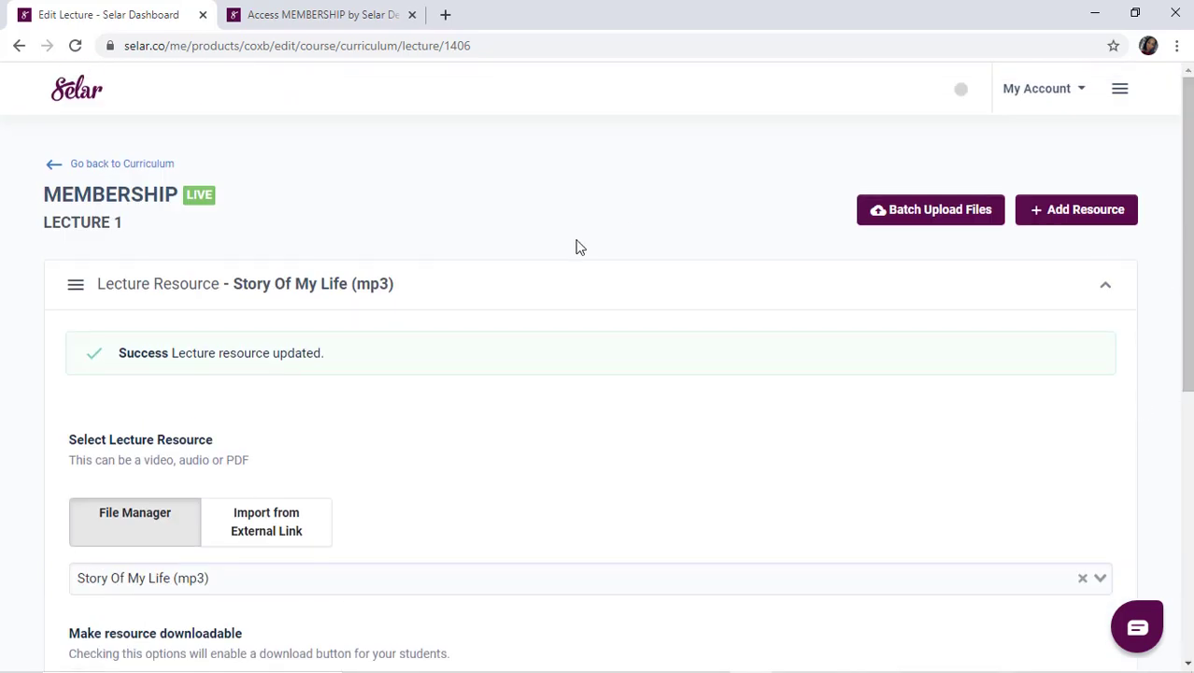
{"action": "left_click", "coordinate": [133, 168]}
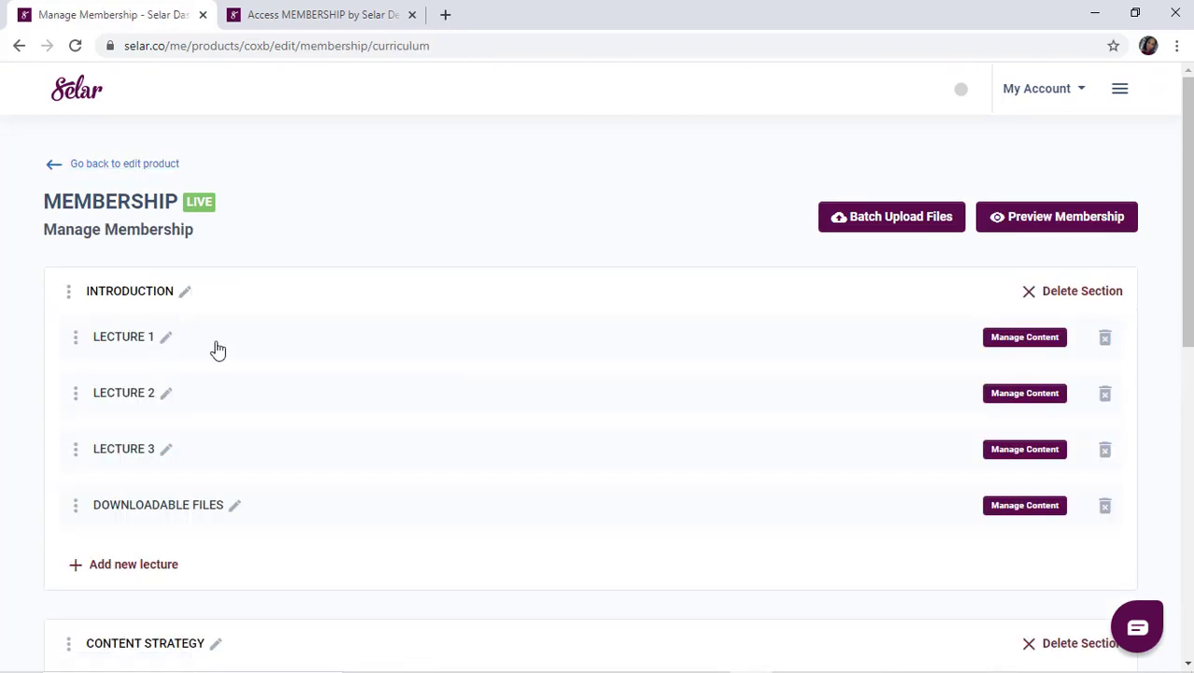
- Reload the customer's member area and check the updated LECTURE 1 under INTRODUCTION
{"action": "left_click", "coordinate": [297, 16]}
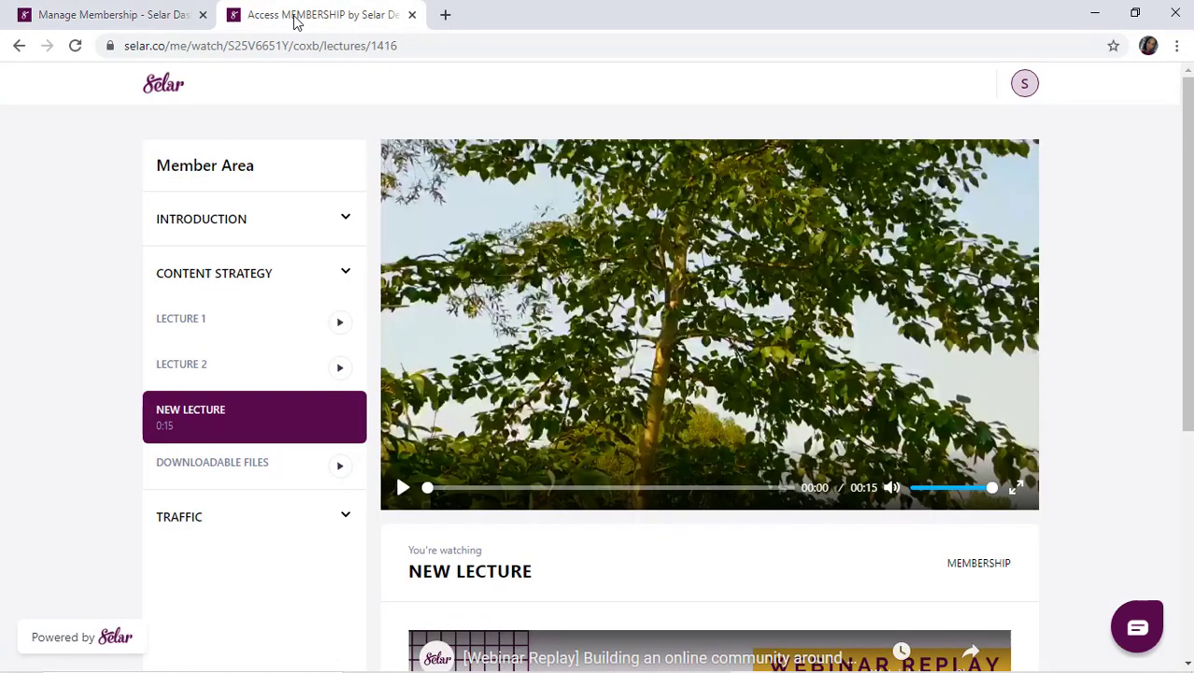
{"action": "left_click", "coordinate": [75, 45]}
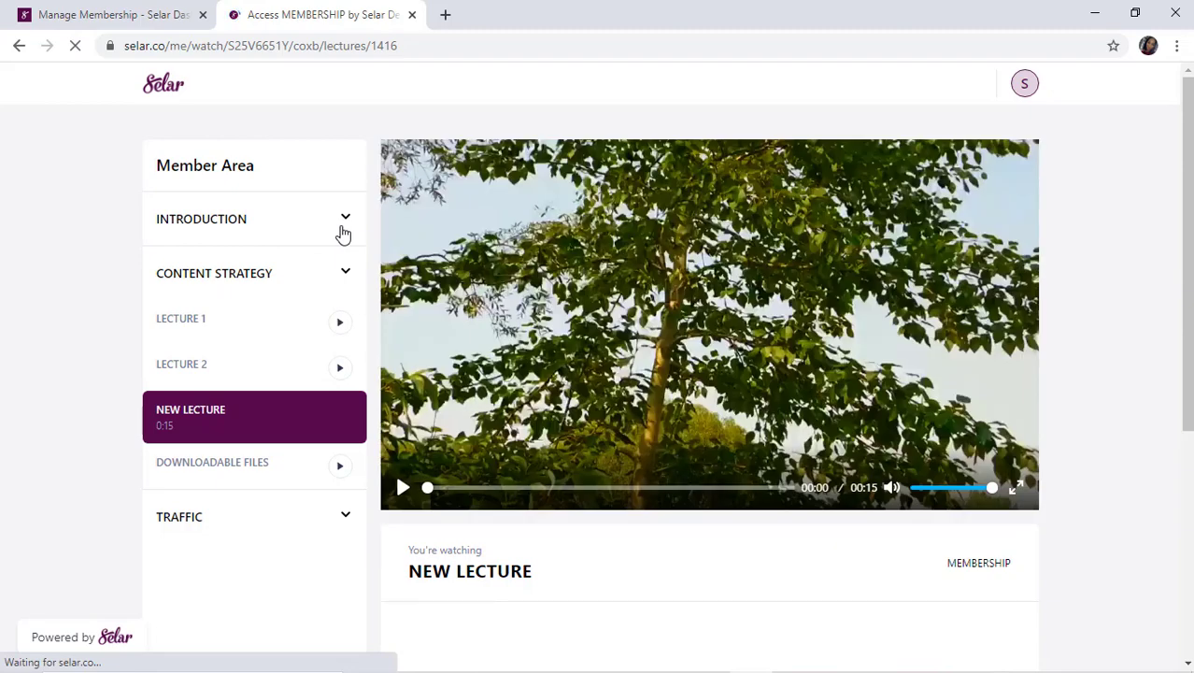
{"action": "left_click", "coordinate": [344, 222]}
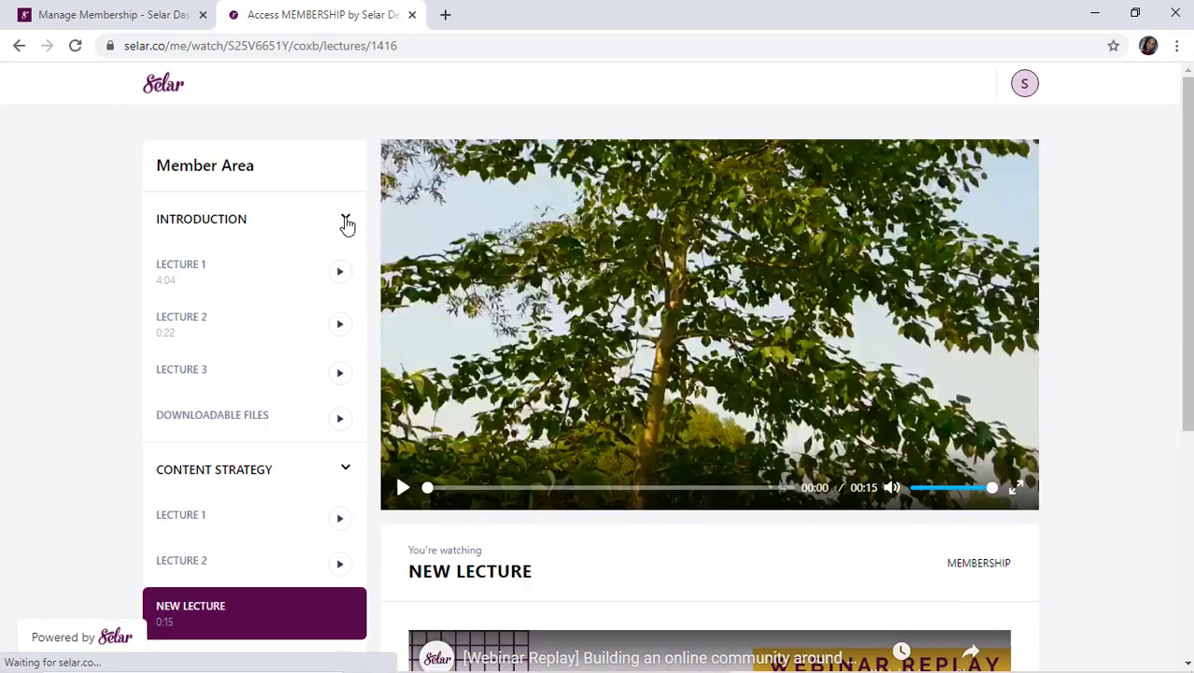
{"action": "left_click", "coordinate": [252, 269]}
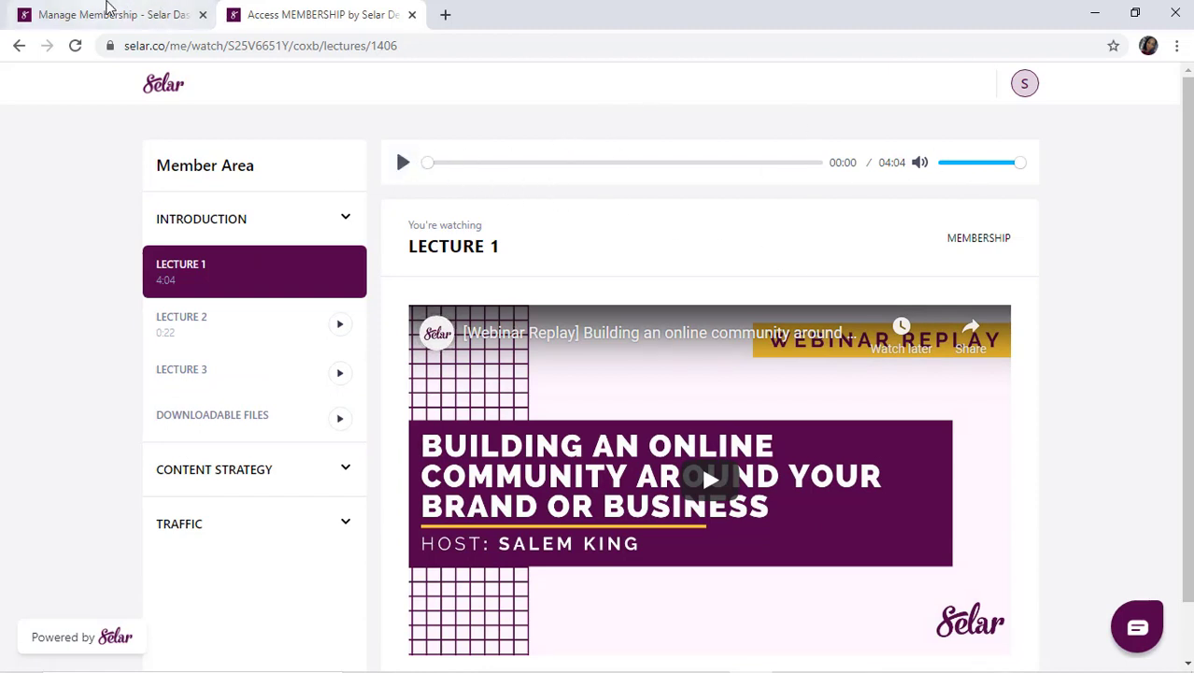
- Add two new lectures to the TRAFFIC section of the curriculum and move both above DOWNLOADABLE FILES
{"action": "left_click", "coordinate": [110, 14]}
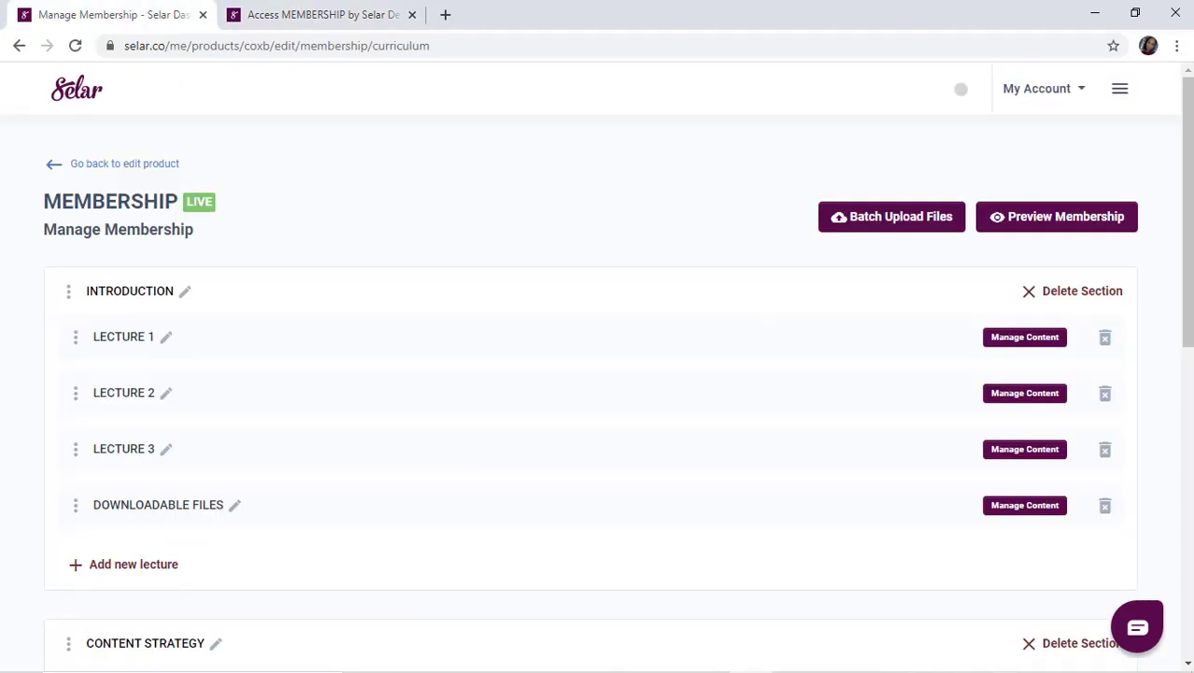
{"action": "scroll", "coordinate": [598, 374], "scroll_direction": "down", "scroll_amount": 6}
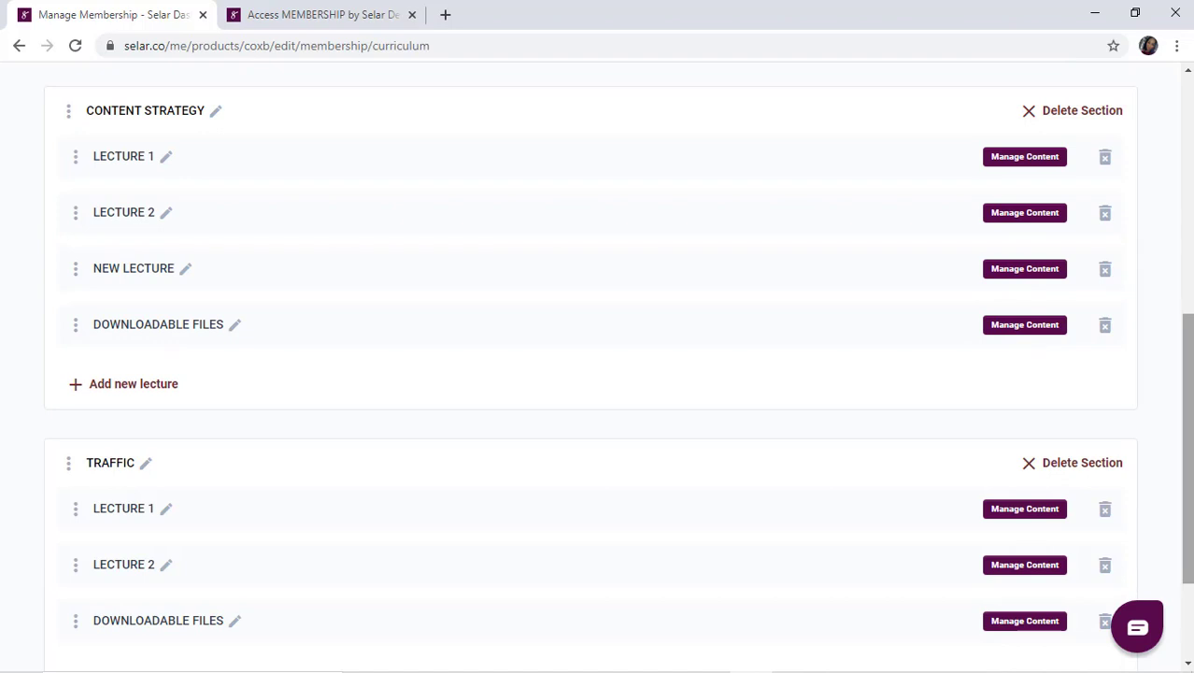
{"action": "scroll", "coordinate": [309, 496], "scroll_direction": "down", "scroll_amount": 2}
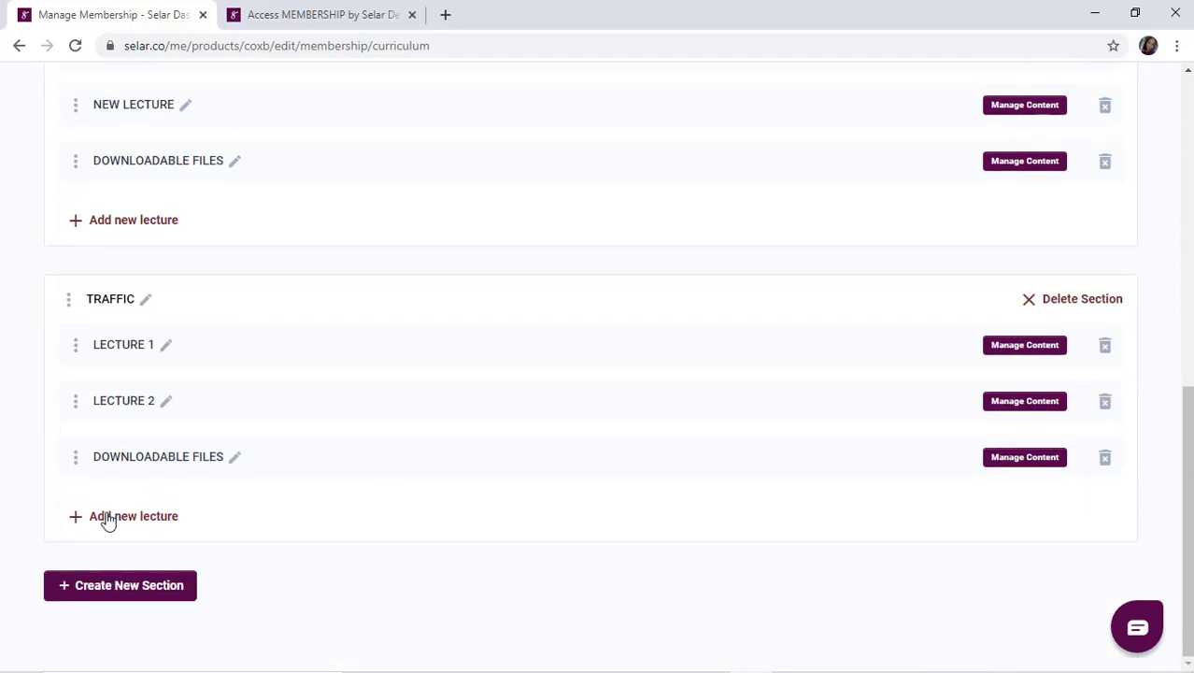
{"action": "left_click", "coordinate": [108, 520]}
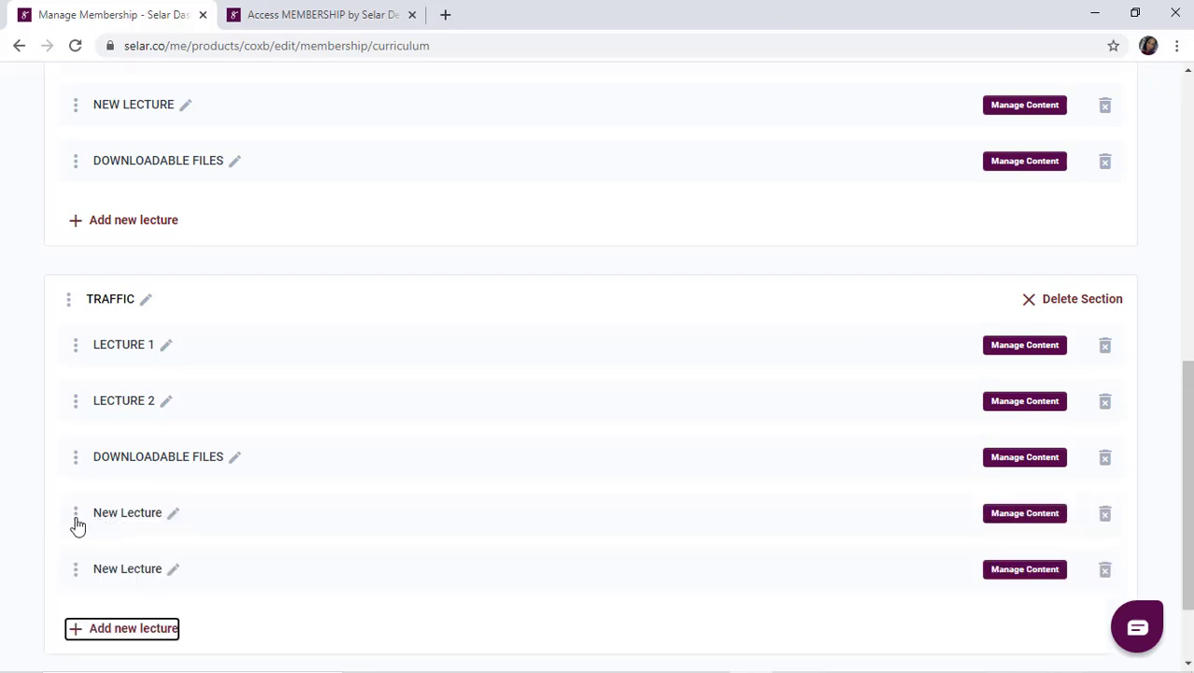
{"action": "left_click_drag", "start_coordinate": [76, 520], "coordinate": [65, 458]}
{"action": "left_click_drag", "start_coordinate": [76, 574], "coordinate": [75, 512]}
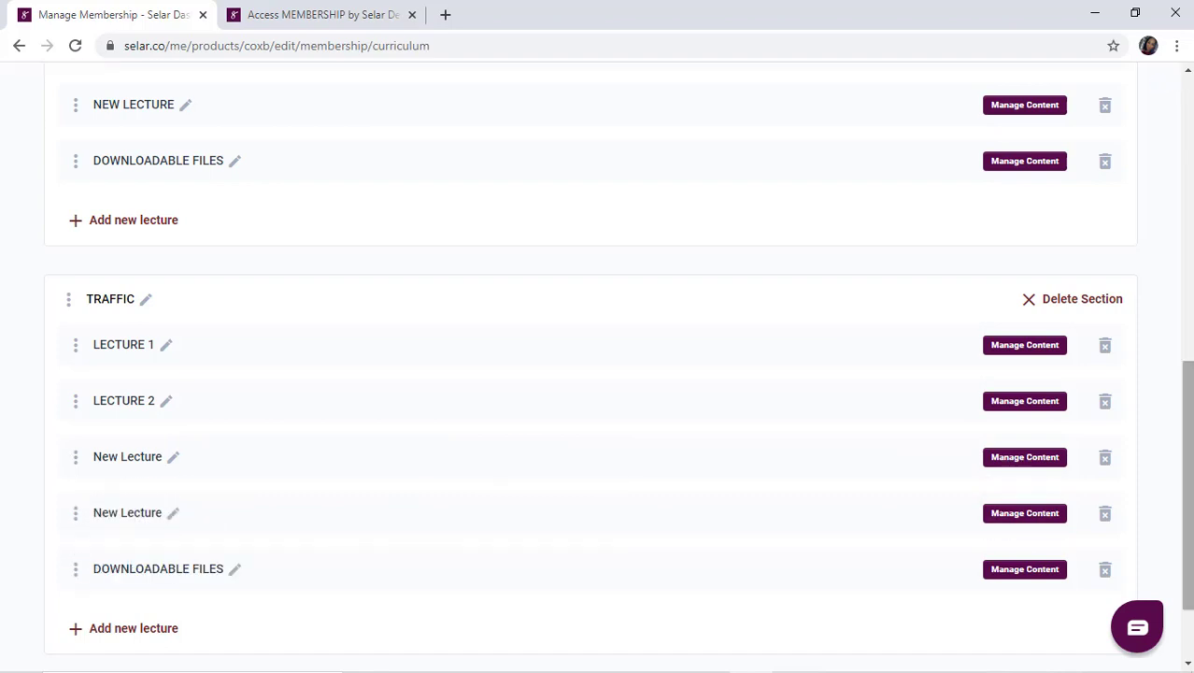
- Create a new section below TRAFFIC and name it VISIBILITY
{"action": "scroll", "coordinate": [1189, 623], "scroll_direction": "down", "scroll_amount": 2}
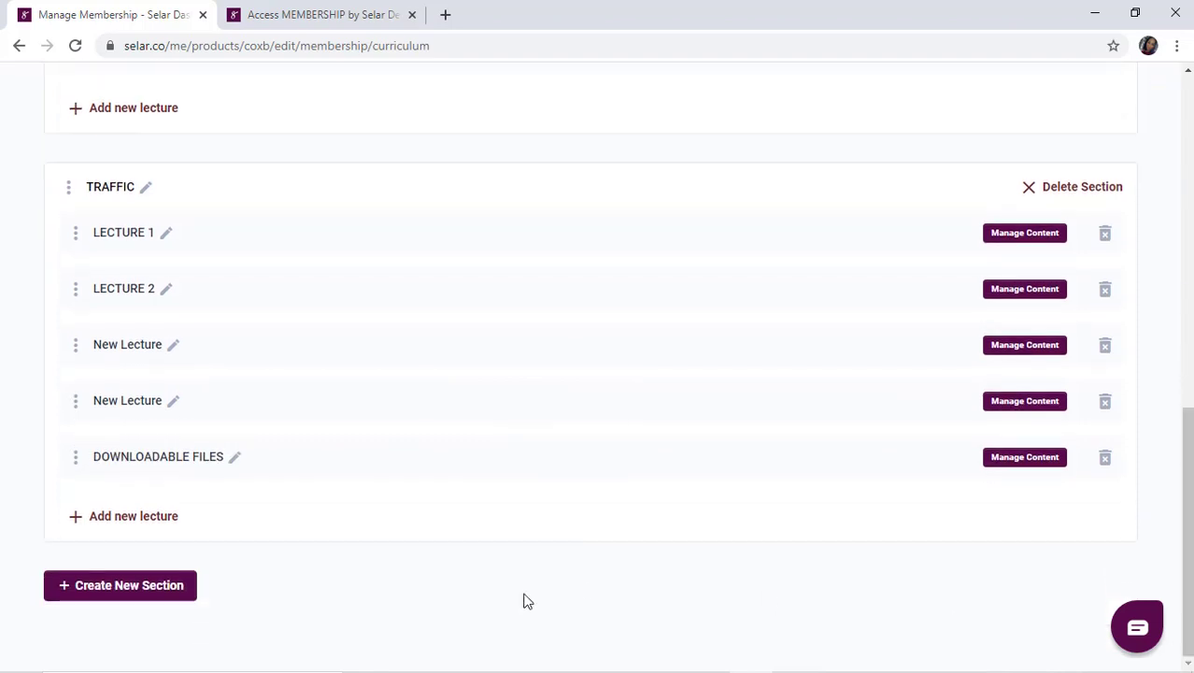
{"action": "left_click", "coordinate": [127, 600]}
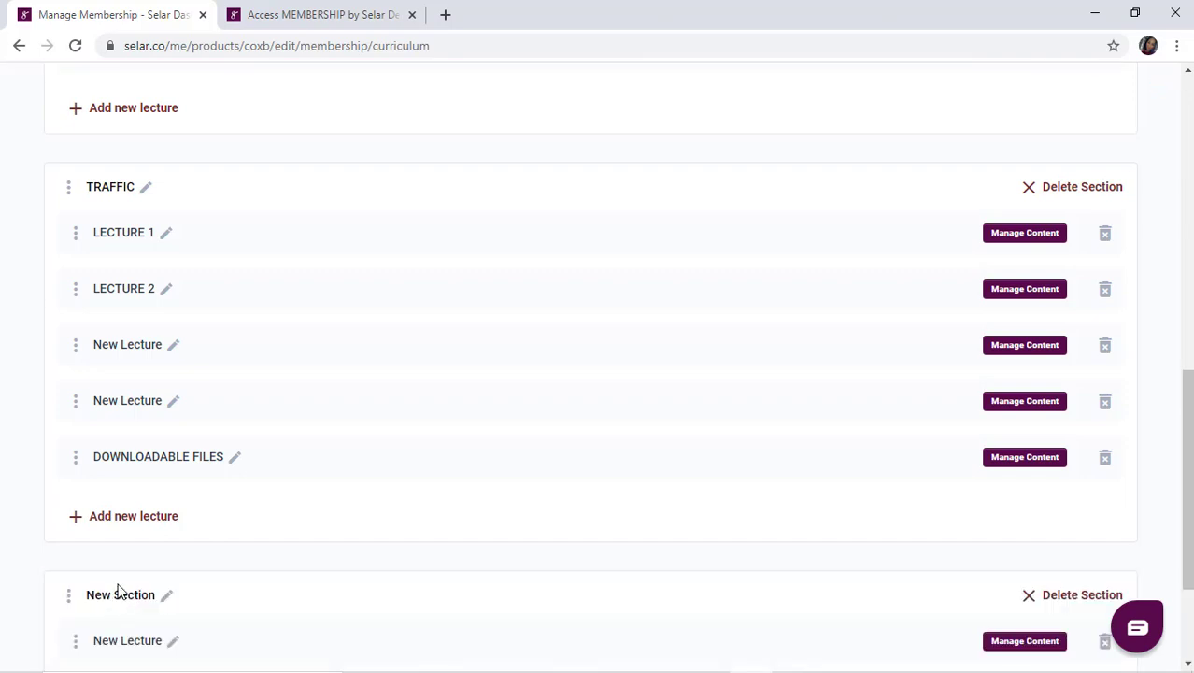
{"action": "left_click", "coordinate": [165, 596]}
{"action": "triple_click", "coordinate": [145, 598]}
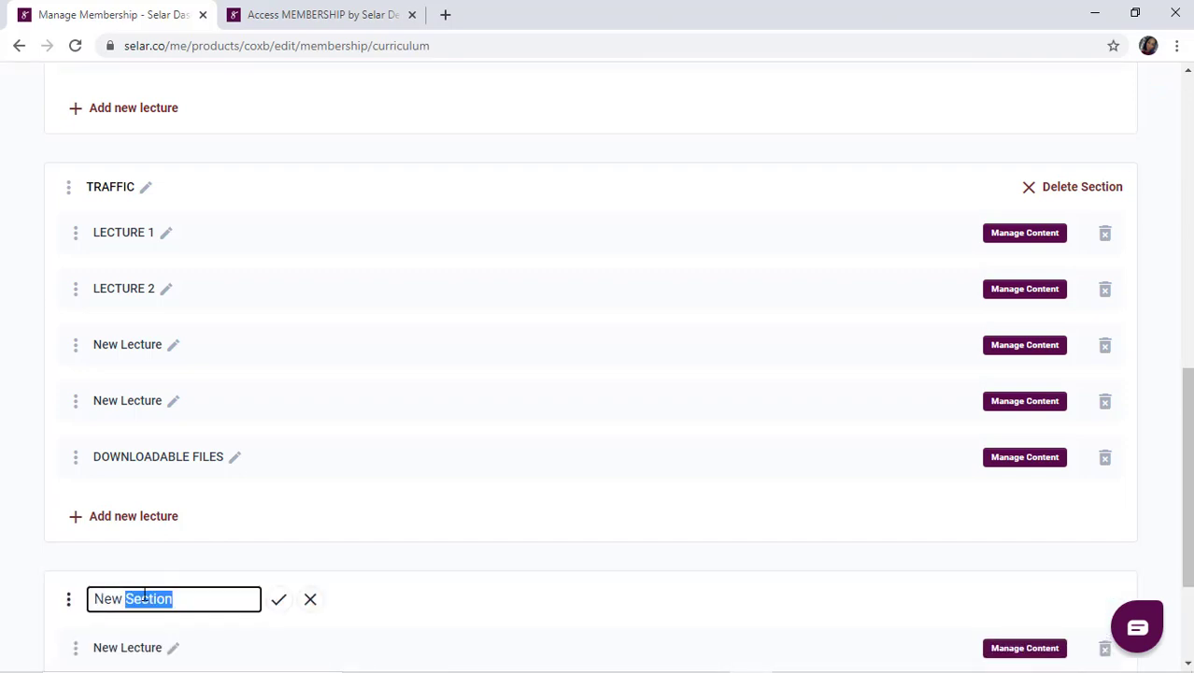
{"action": "type", "text": "VISIBILITY"}
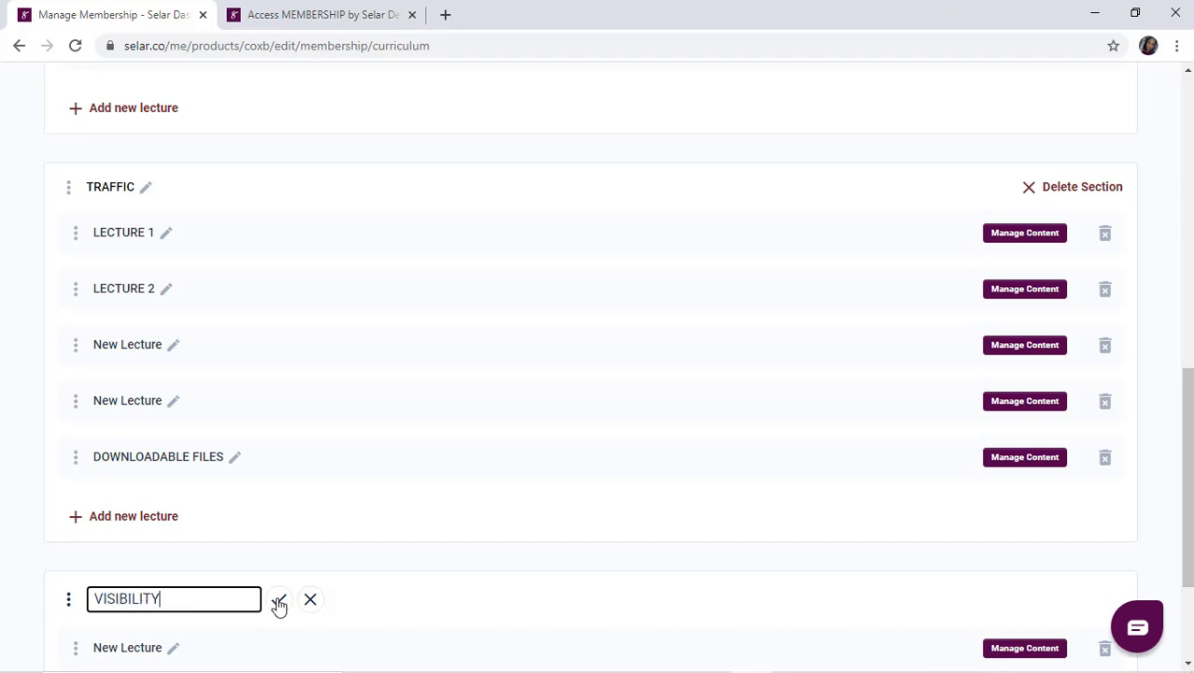
{"action": "left_click", "coordinate": [279, 600]}
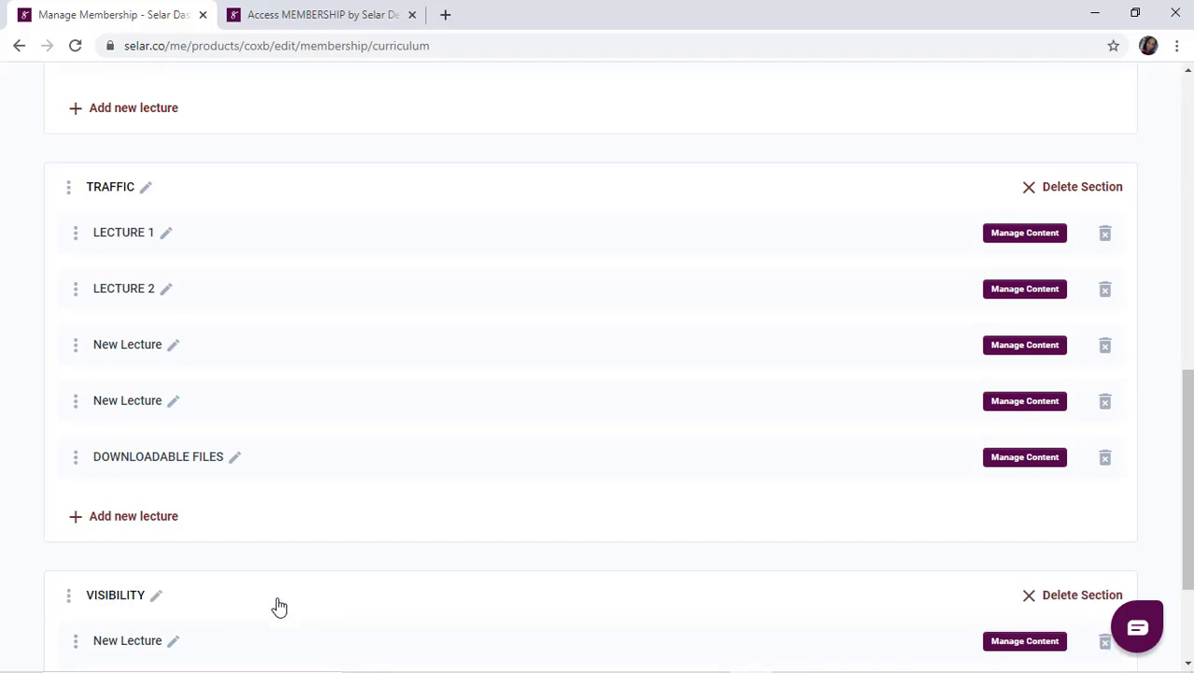
- Glance at the customer's member area, then go back from the curriculum to the MEMBERSHIP product's edit page
{"action": "left_click_drag", "start_coordinate": [1189, 150], "coordinate": [1190, 509]}
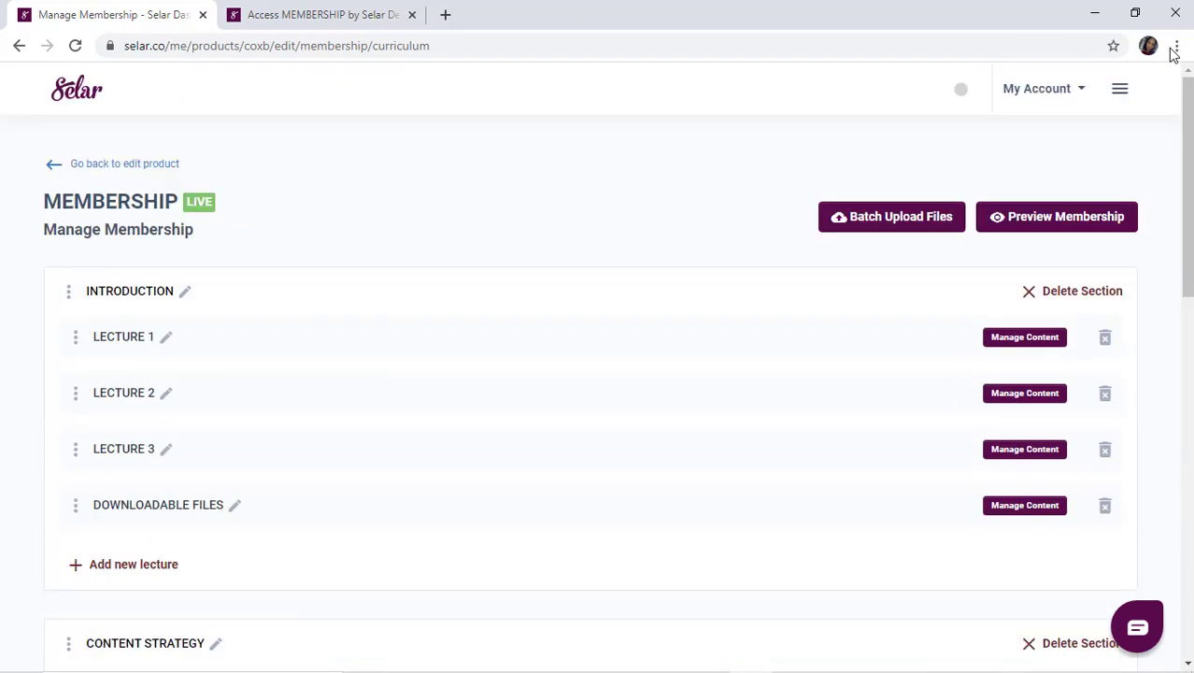
{"action": "mouse_move", "coordinate": [1191, 163]}
{"action": "left_mouse_down"}
{"action": "mouse_move", "coordinate": [1191, 542]}
{"action": "mouse_move", "coordinate": [1191, 145]}
{"action": "left_mouse_up"}
{"action": "left_click", "coordinate": [318, 15]}
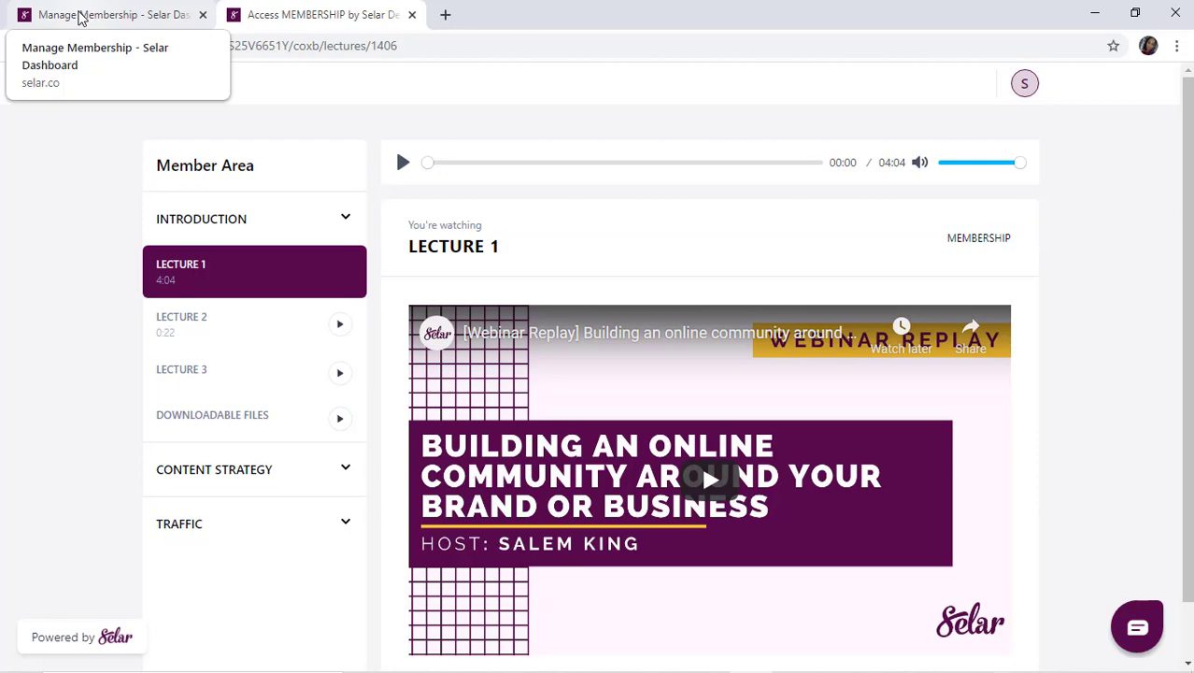
{"action": "left_click", "coordinate": [81, 18]}
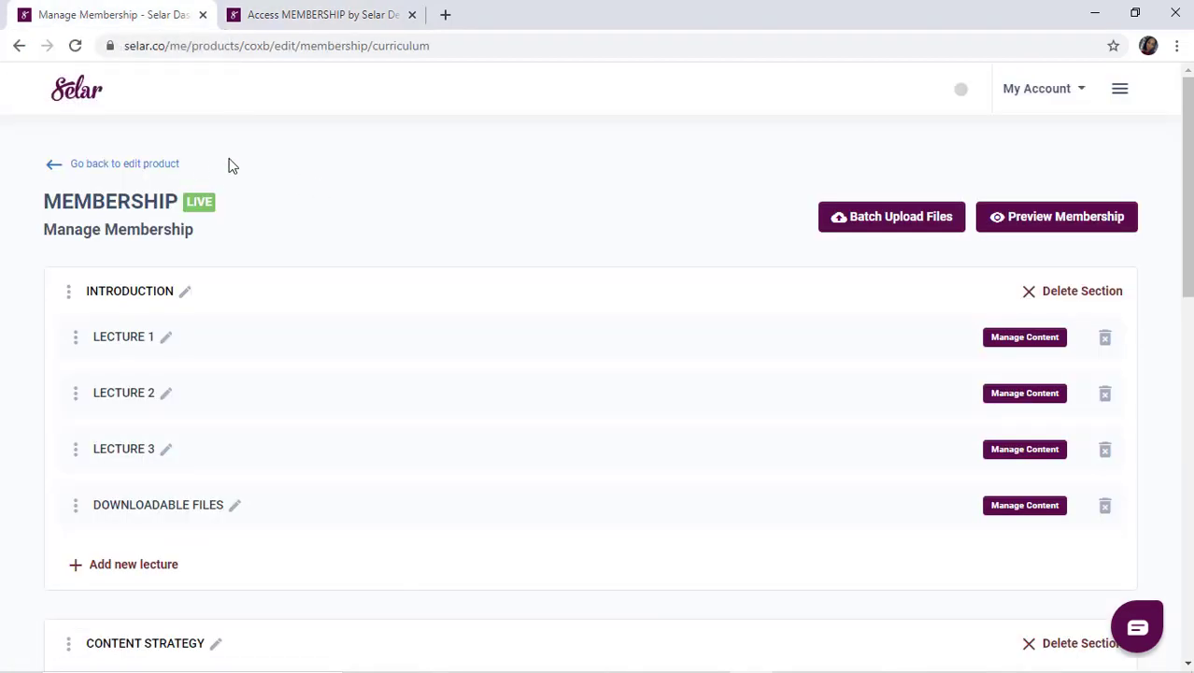
{"action": "left_click", "coordinate": [105, 172]}
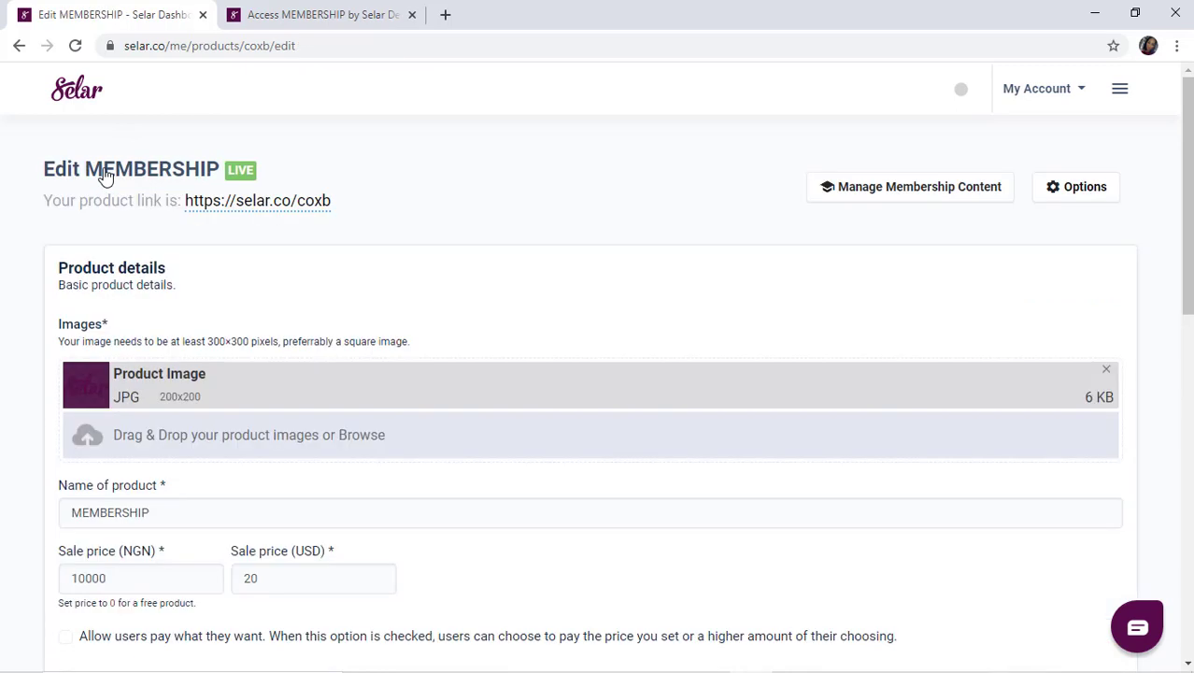